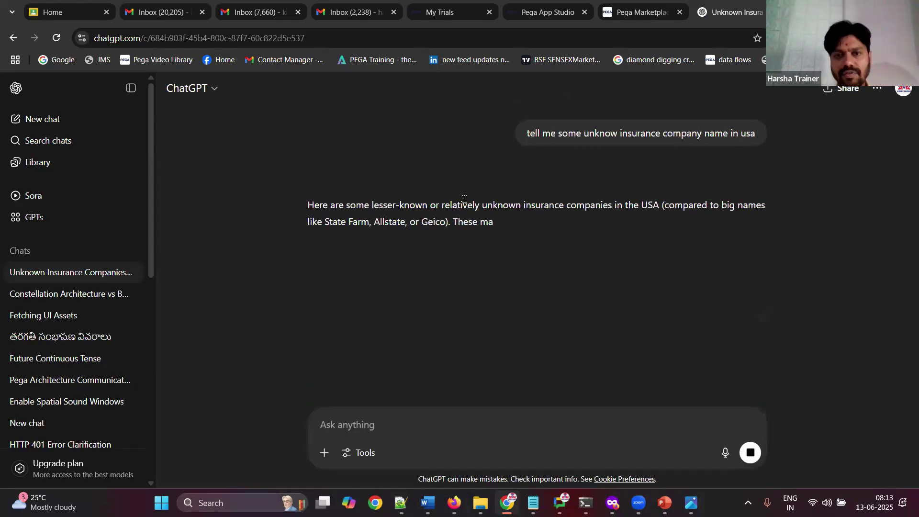
Step: Read ChatGPT's list of lesser-known US insurers, then minimize the browser to reveal the Word notes
{"action": "double_click", "coordinate": [434, 225]}
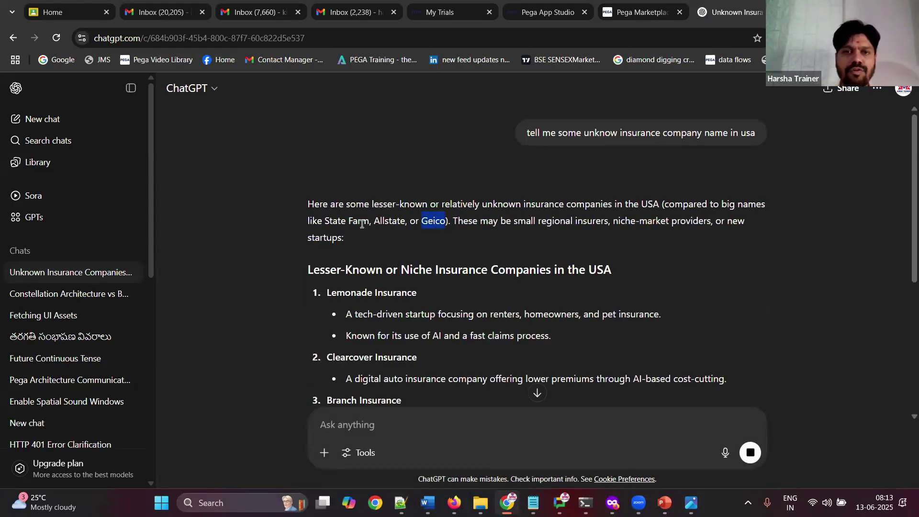
{"action": "double_click", "coordinate": [361, 224]}
{"action": "left_click", "coordinate": [362, 224]}
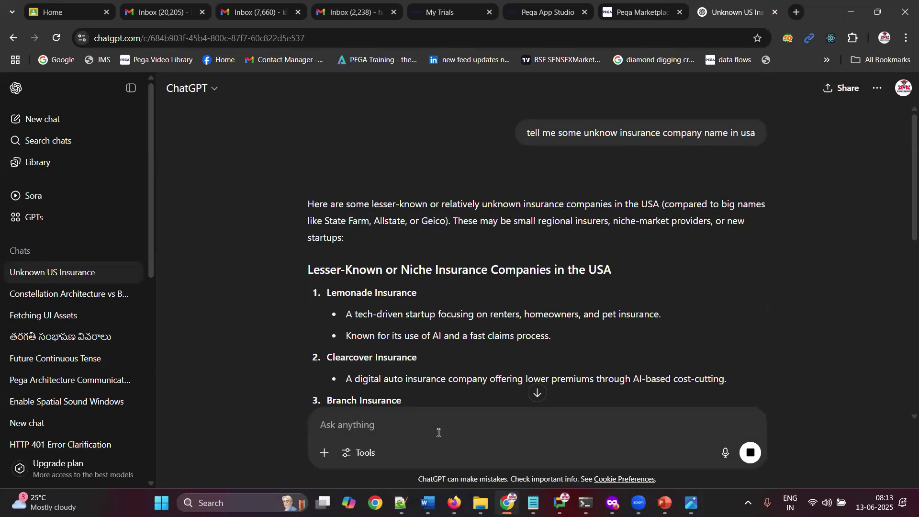
{"action": "mouse_move", "coordinate": [507, 502]}
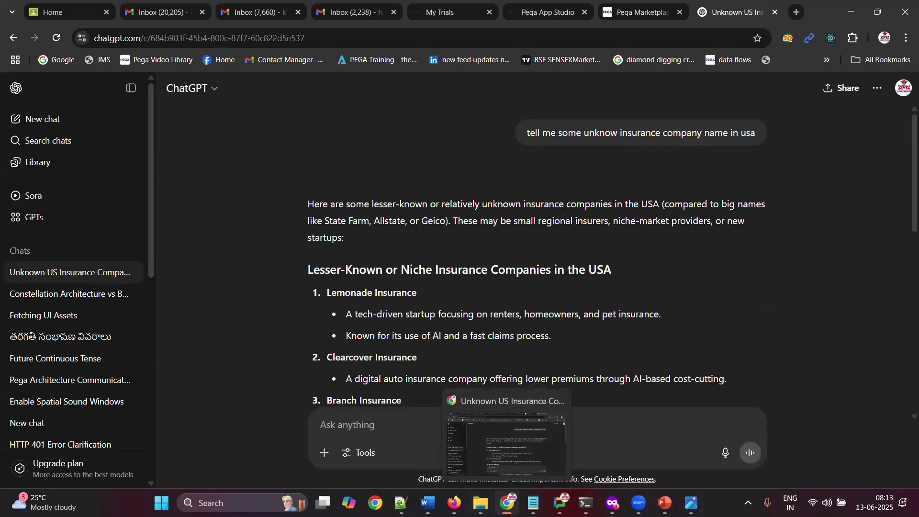
{"action": "left_click", "coordinate": [507, 503]}
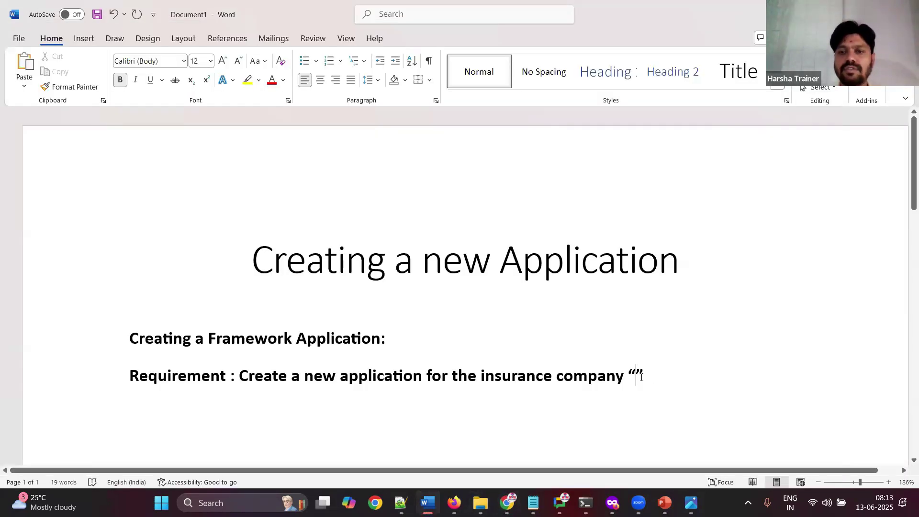
Step: Put "BCBS" inside the quotes and add 'This application should be a framework application.'
{"action": "type", "text": "OC"}
{"action": "key", "text": "BackSpace"}
{"action": "key", "text": "BackSpace"}
{"action": "type", "text": "DCBA"}
{"action": "key", "text": "BackSpace"}
{"action": "key", "text": "BackSpace"}
{"action": "key", "text": "BackSpace"}
{"action": "key", "text": "BackSpace"}
{"action": "type", "text": "BC"}
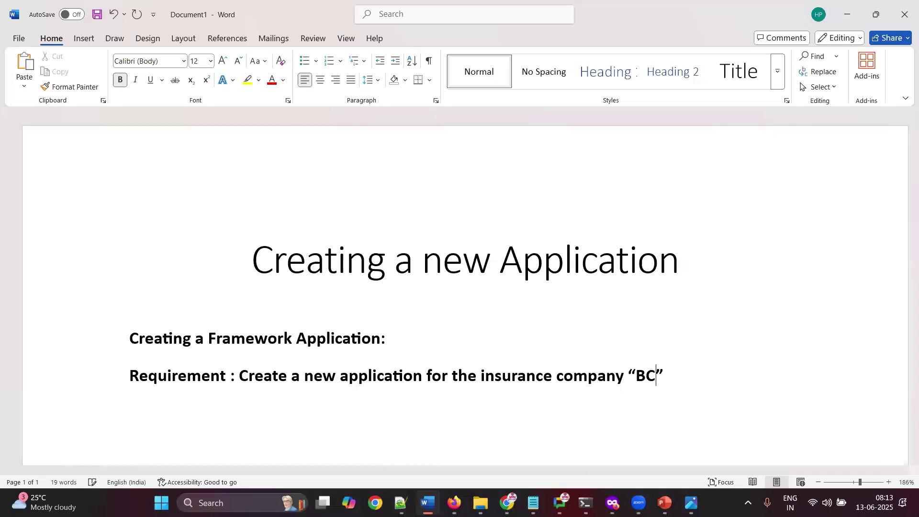
{"action": "type", "text": "BS"}
{"action": "left_click", "coordinate": [713, 372]}
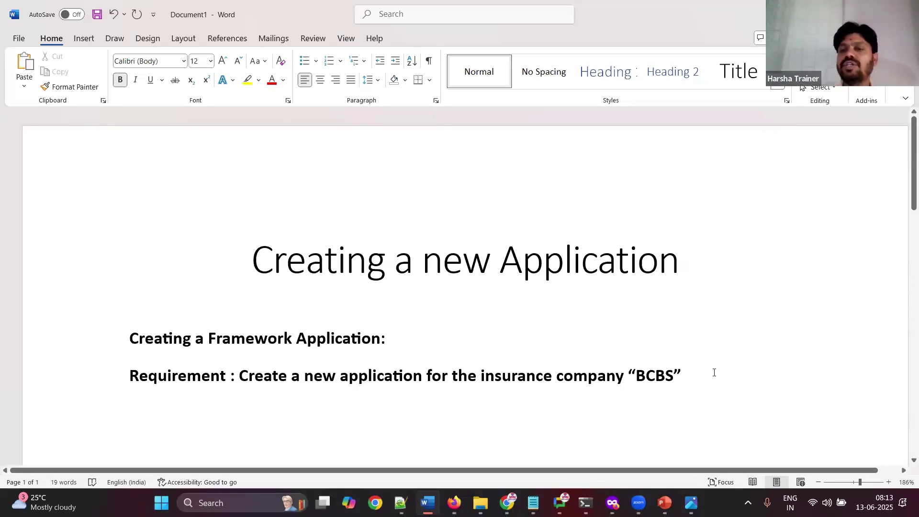
{"action": "type", "text": ". "}
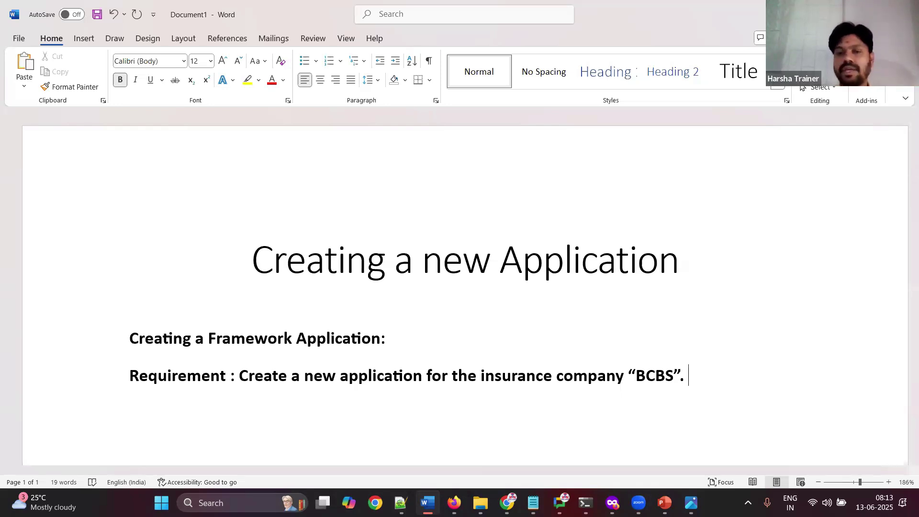
{"action": "type", "text": "T"}
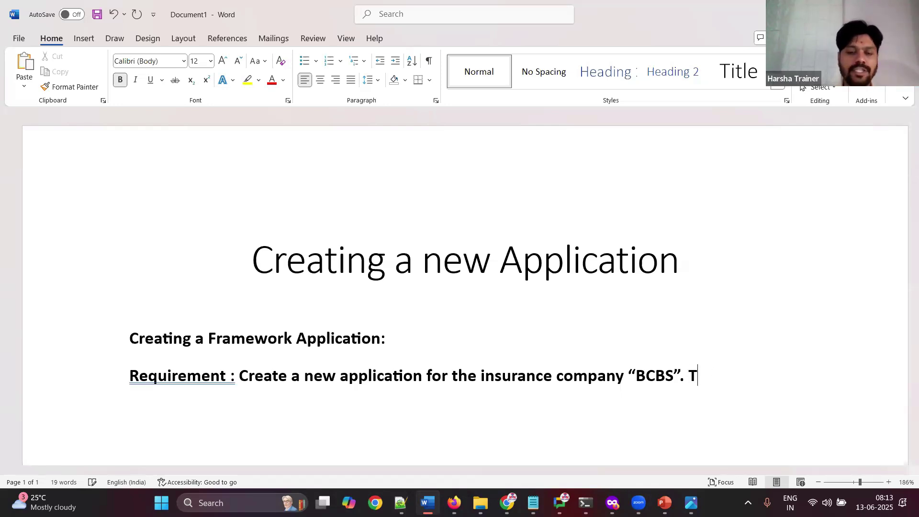
{"action": "type", "text": "his application should be a"}
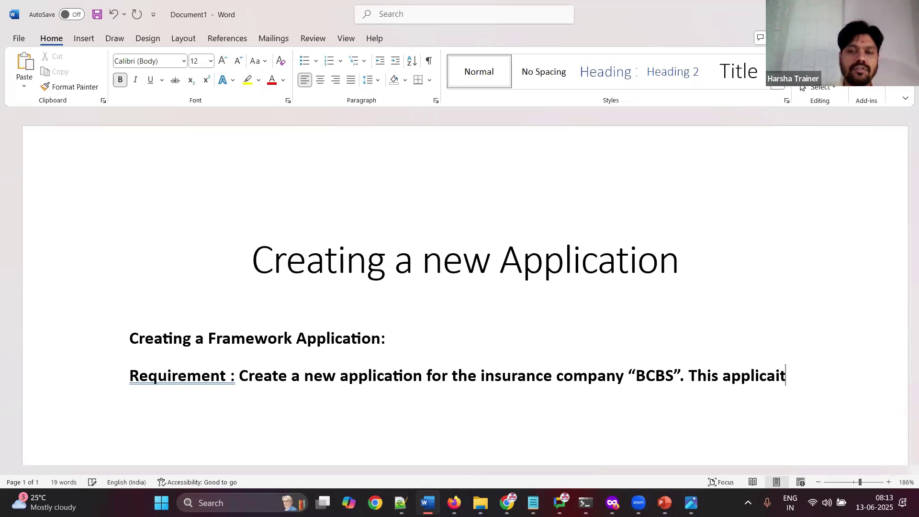
{"action": "type", "text": " framework a"}
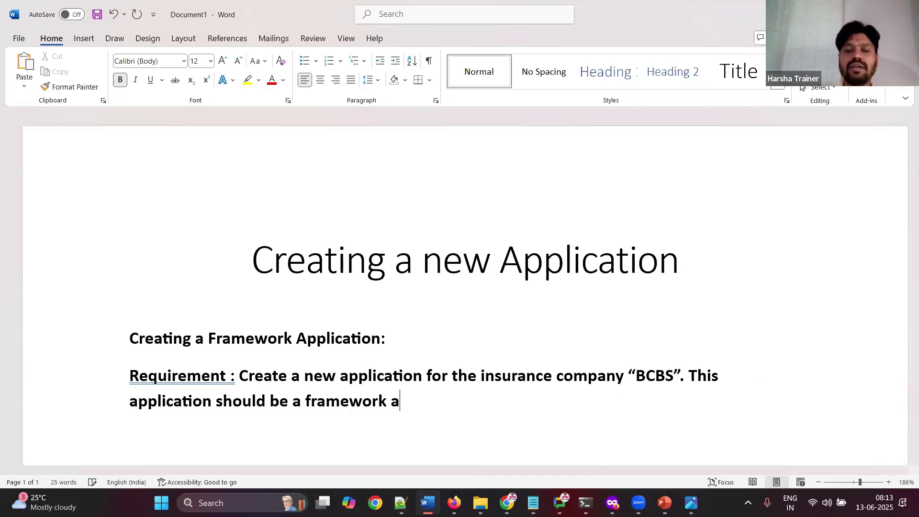
{"action": "type", "text": "pplication."}
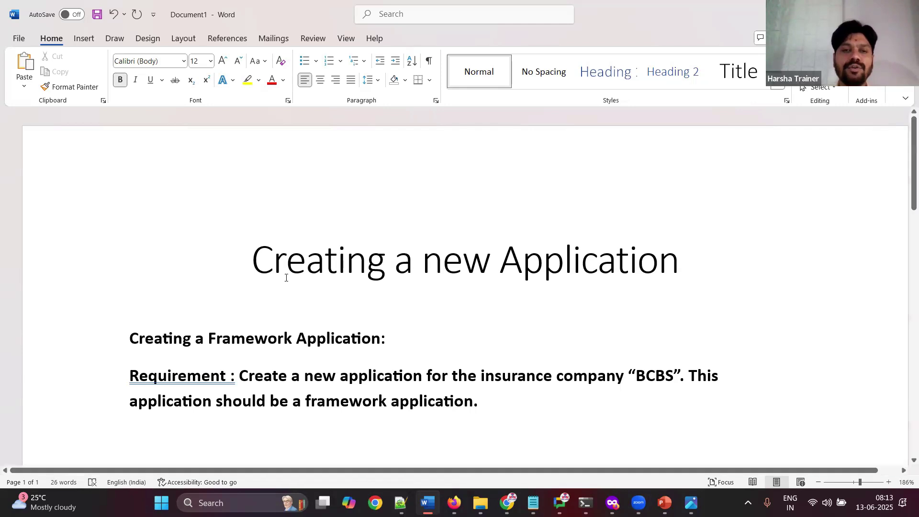
{"action": "key", "text": "ctrl+a"}
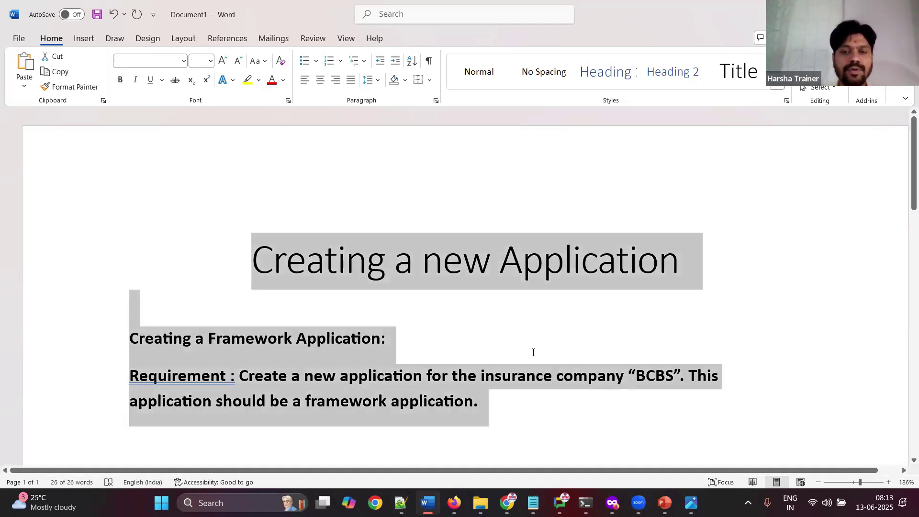
Step: Save the document as 'Pega Batch 628 - 8 AM - June 13 2025' in Practicals > Pega Batch 628
{"action": "key", "text": "ctrl+s"}
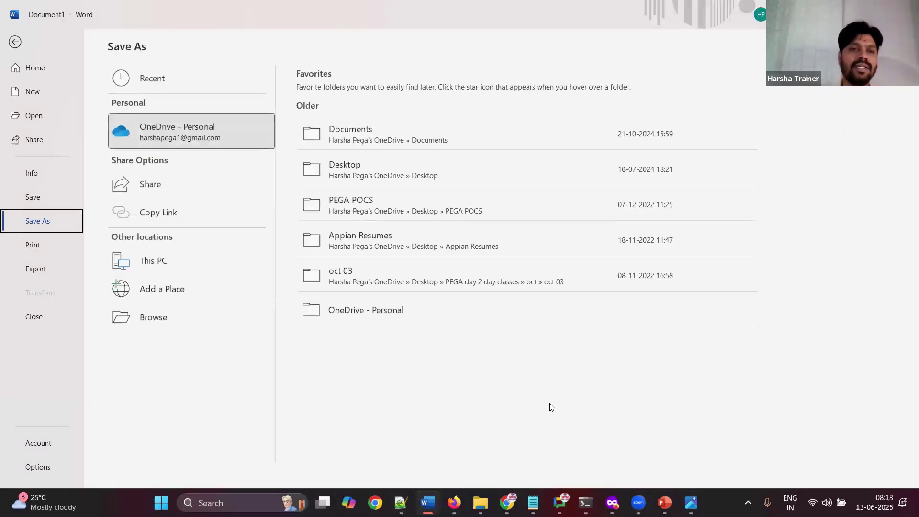
{"action": "left_click", "coordinate": [201, 261]}
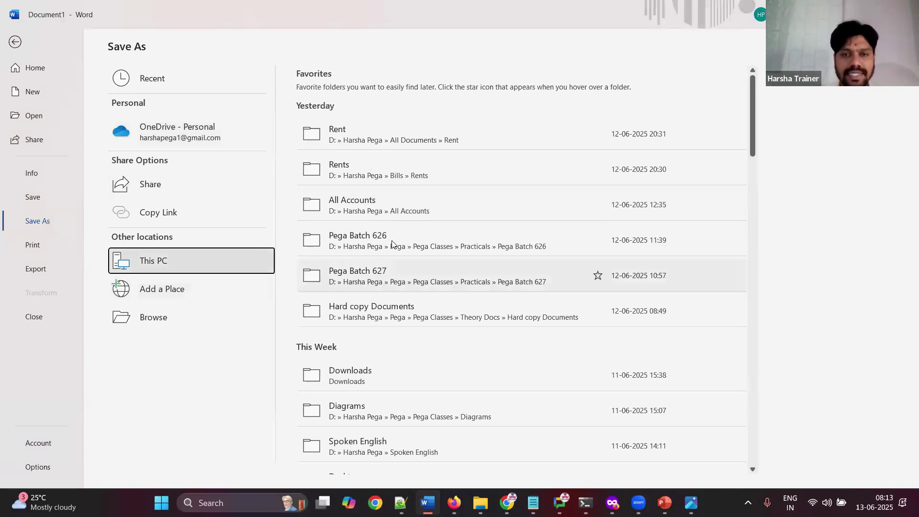
{"action": "left_click", "coordinate": [400, 259]}
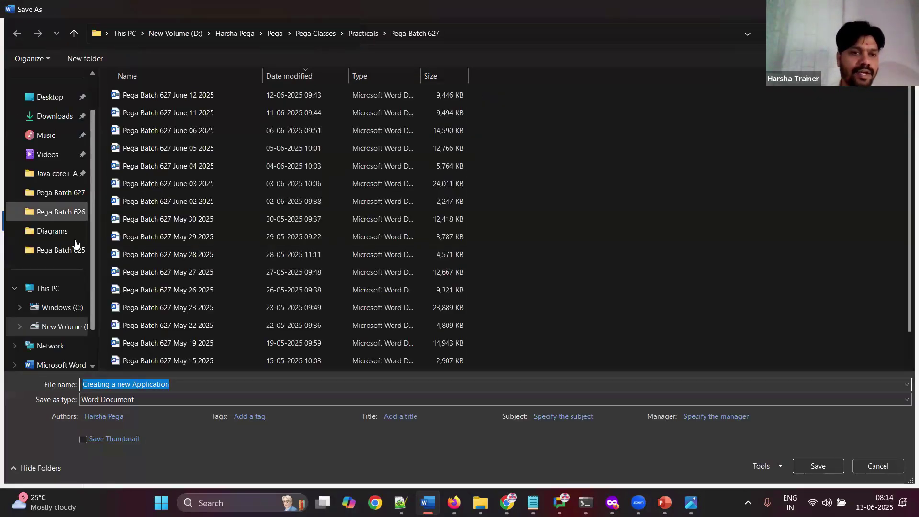
{"action": "left_click", "coordinate": [58, 193]}
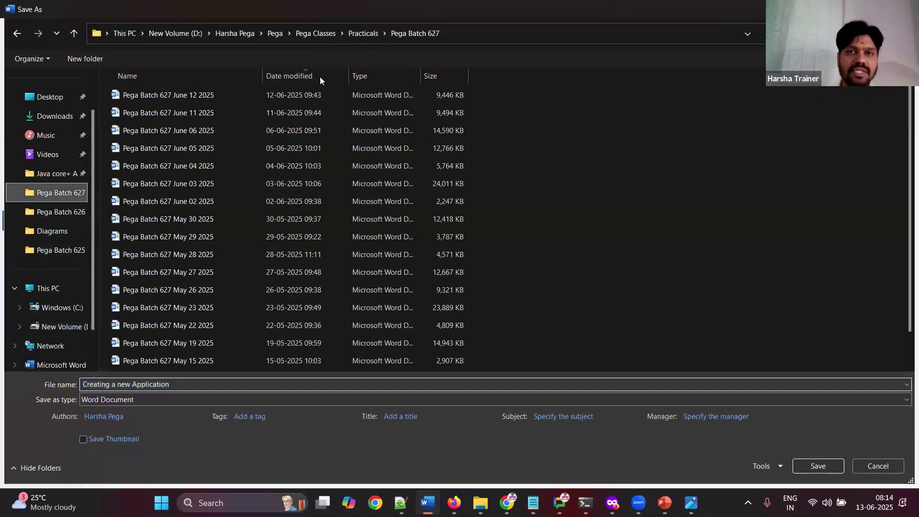
{"action": "left_click", "coordinate": [350, 37]}
{"action": "double_click", "coordinate": [183, 321]}
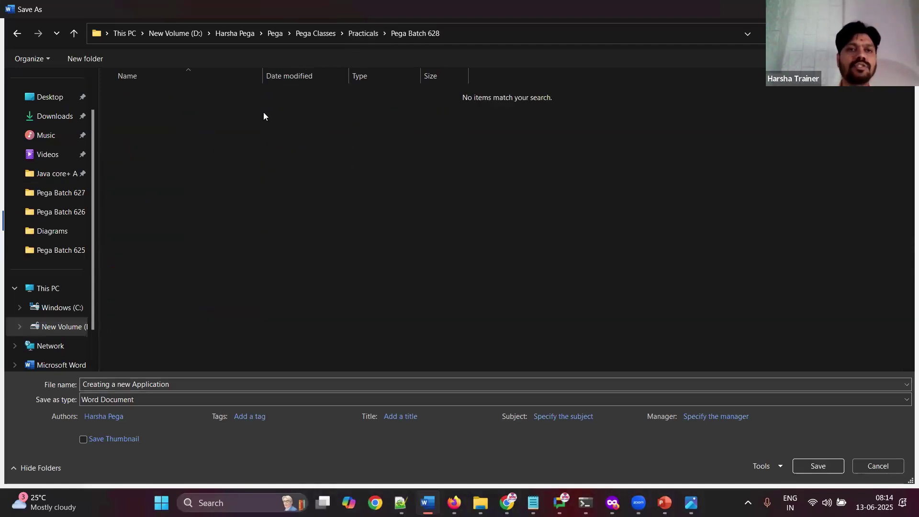
{"action": "left_click", "coordinate": [182, 383]}
{"action": "key", "text": "BackSpace"}
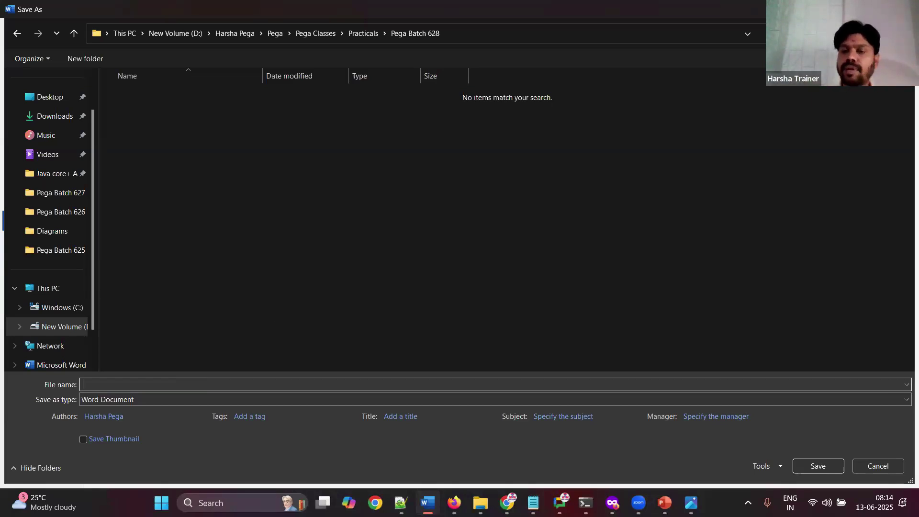
{"action": "type", "text": "Pega Class"}
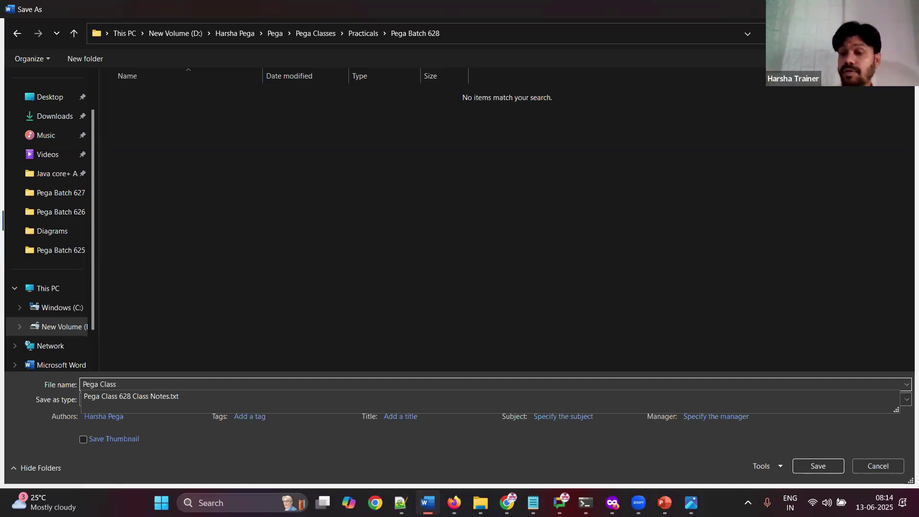
{"action": "type", "text": " 8 AM"}
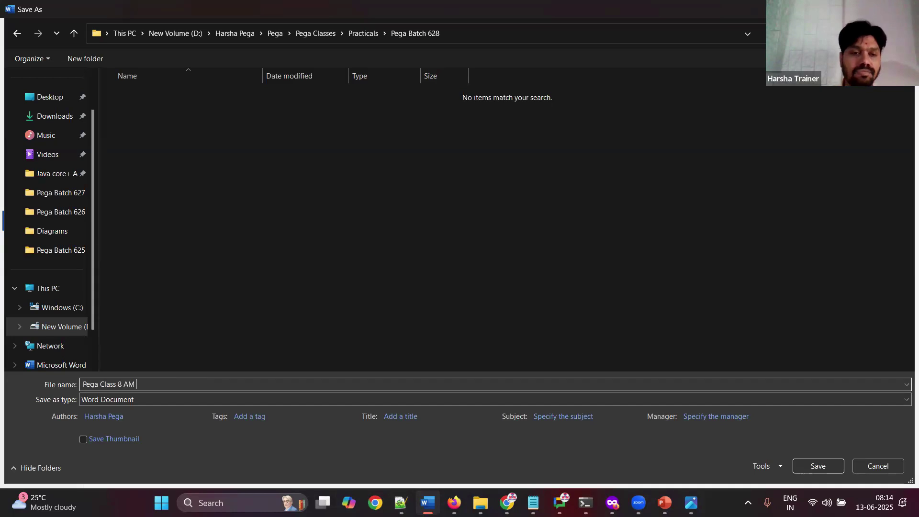
{"action": "double_click", "coordinate": [108, 385]}
{"action": "type", "text": "Batch 628 - 8"}
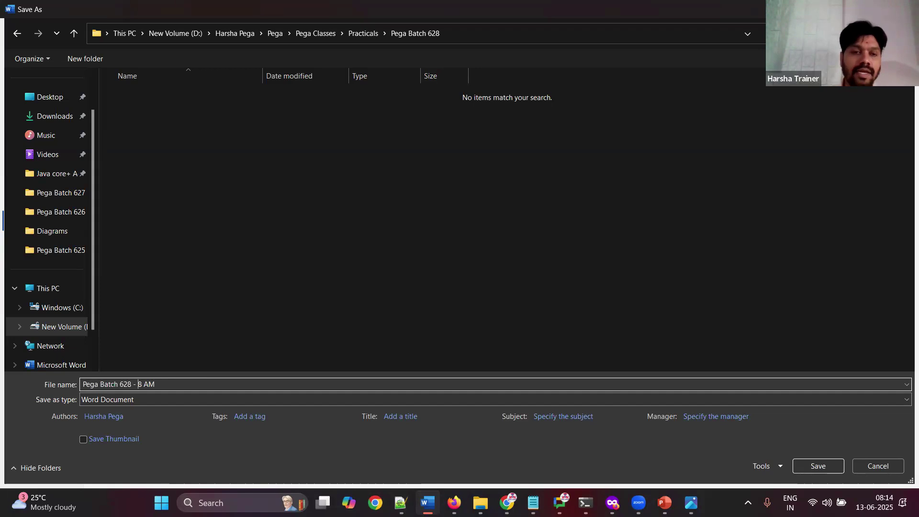
{"action": "type", "text": " AM -"}
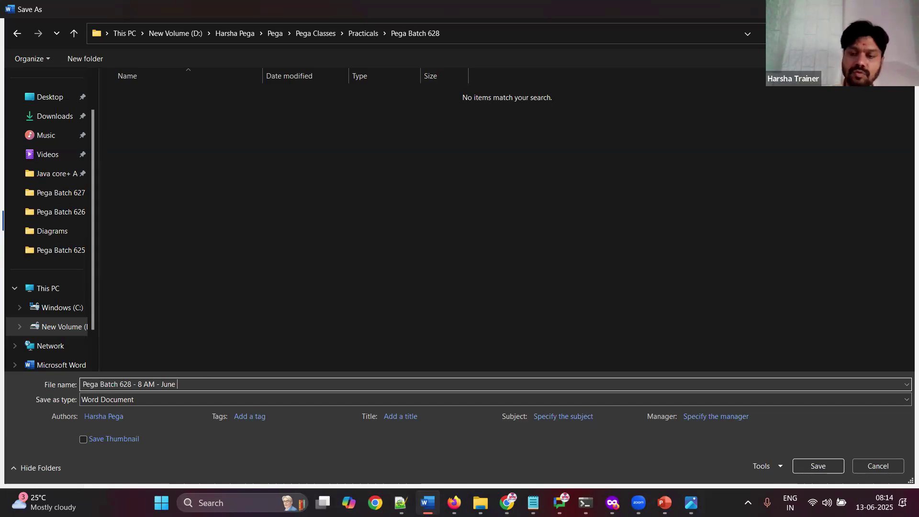
{"action": "type", "text": "June 13 2025"}
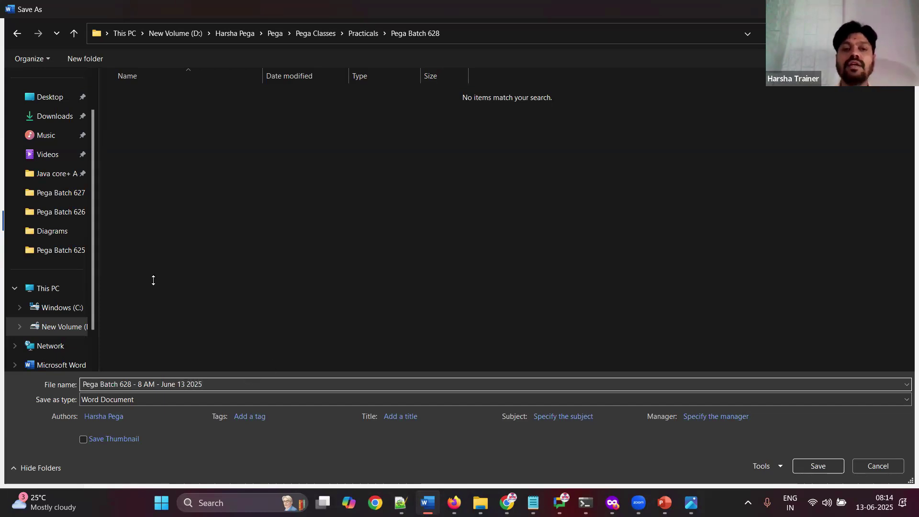
{"action": "left_click", "coordinate": [819, 466]}
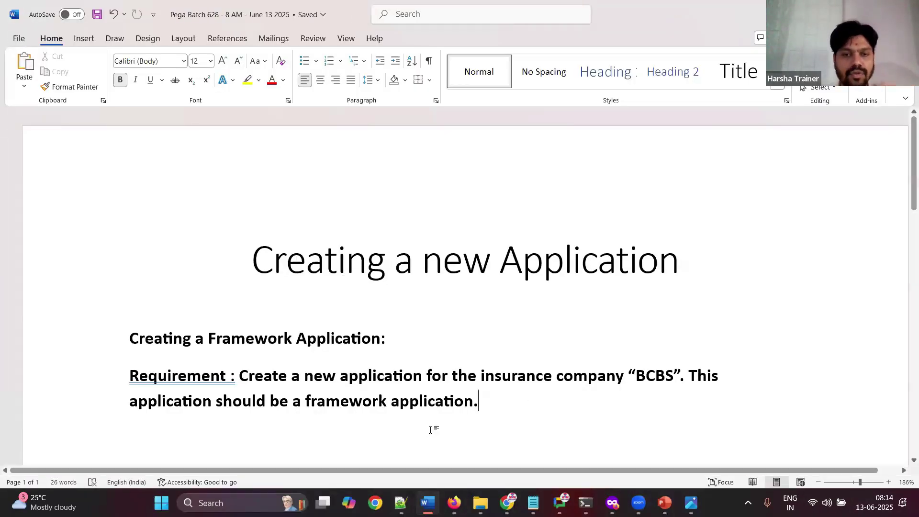
Step: Add a blank line and remove bold from the requirement sentence
{"action": "key", "text": "Return"}
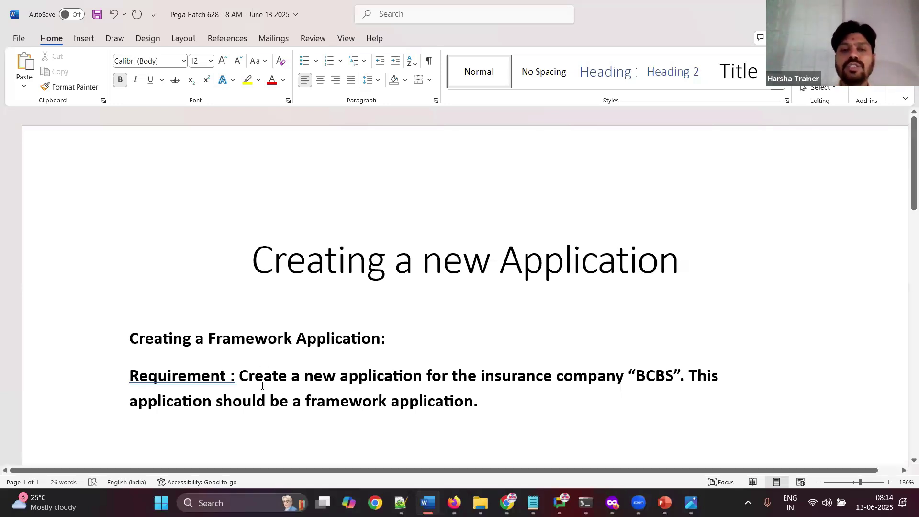
{"action": "left_click_drag", "start_coordinate": [239, 376], "coordinate": [475, 401]}
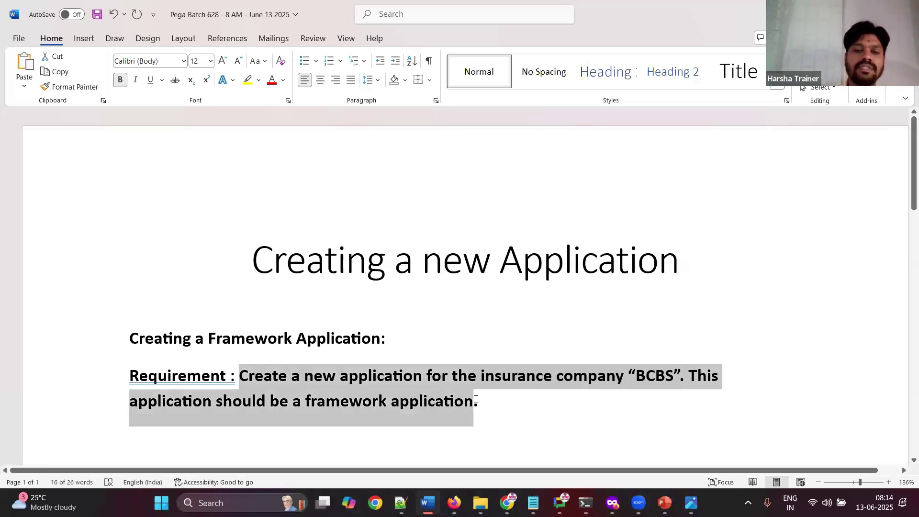
{"action": "key", "text": "ctrl+b"}
{"action": "left_click", "coordinate": [498, 408]}
{"action": "key", "text": "alt+Tab"}
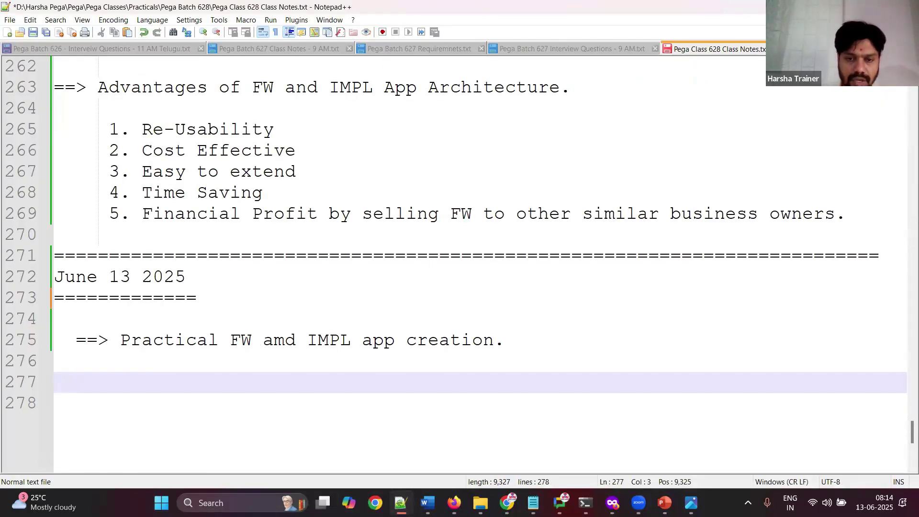
Step: Replace the unfinished line with '==> Creating new application' and the sentence about the "New Application" wizard
{"action": "key", "text": "alt+Tab"}
{"action": "key", "text": "alt+Tab"}
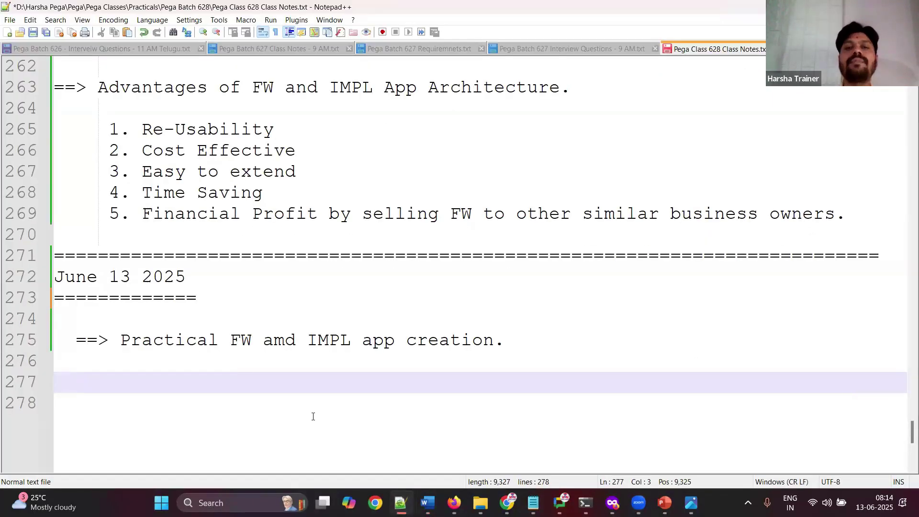
{"action": "type", "text": "Whil"}
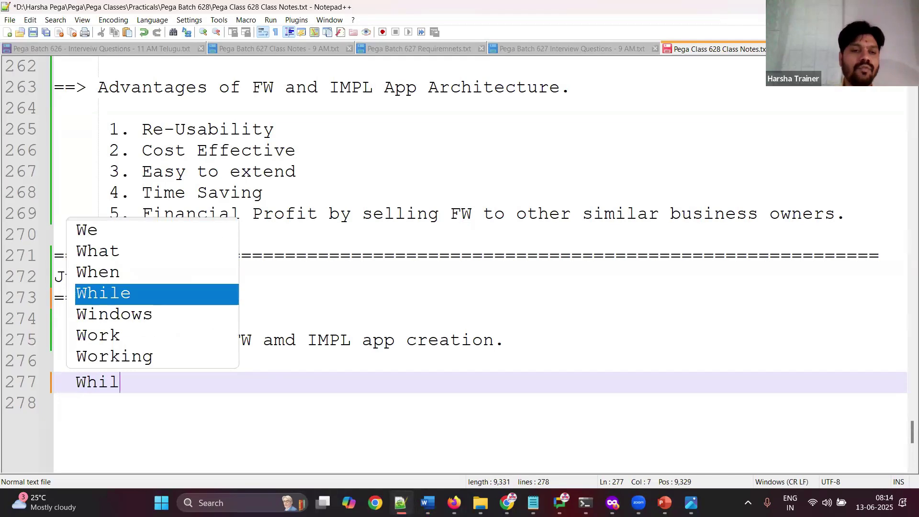
{"action": "type", "text": "e we create "}
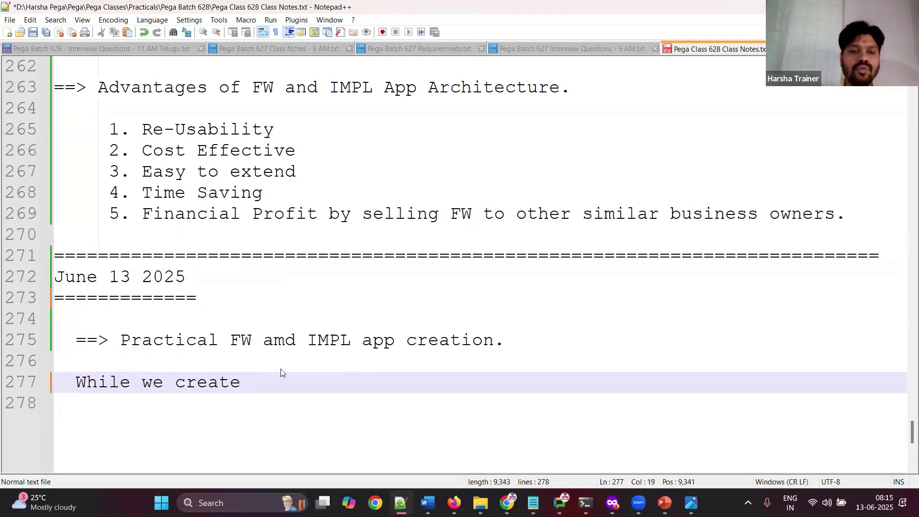
{"action": "type", "text": "new"}
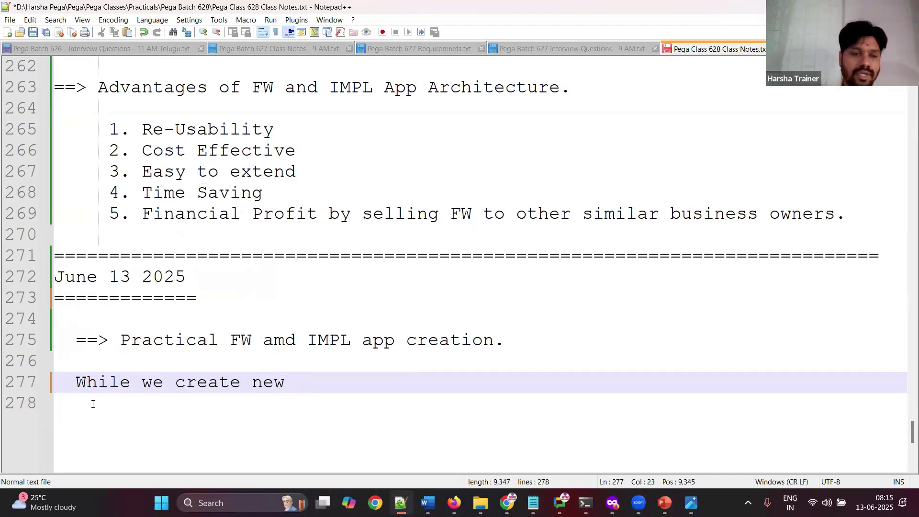
{"action": "key", "text": "shift+Home"}
{"action": "key", "text": "BackSpace"}
{"action": "left_click", "coordinate": [100, 312]}
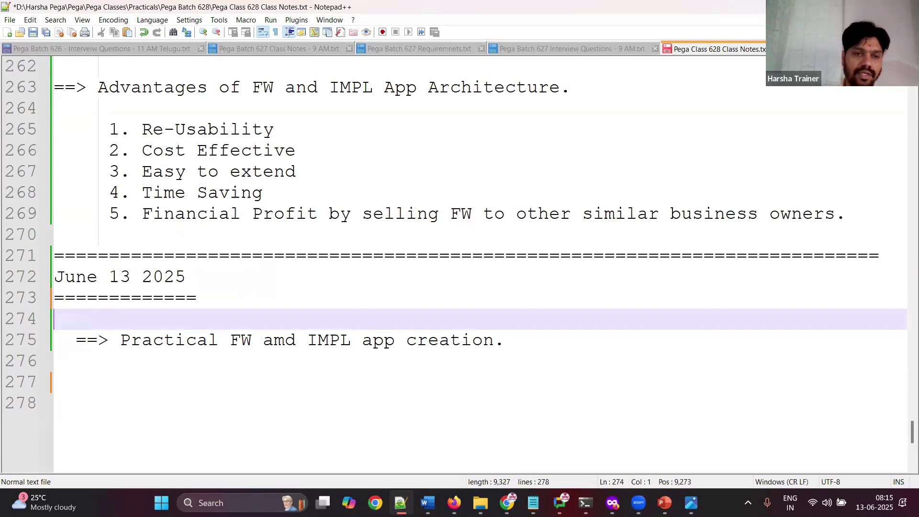
{"action": "key", "text": "Return"}
{"action": "type", "text": "==> C"}
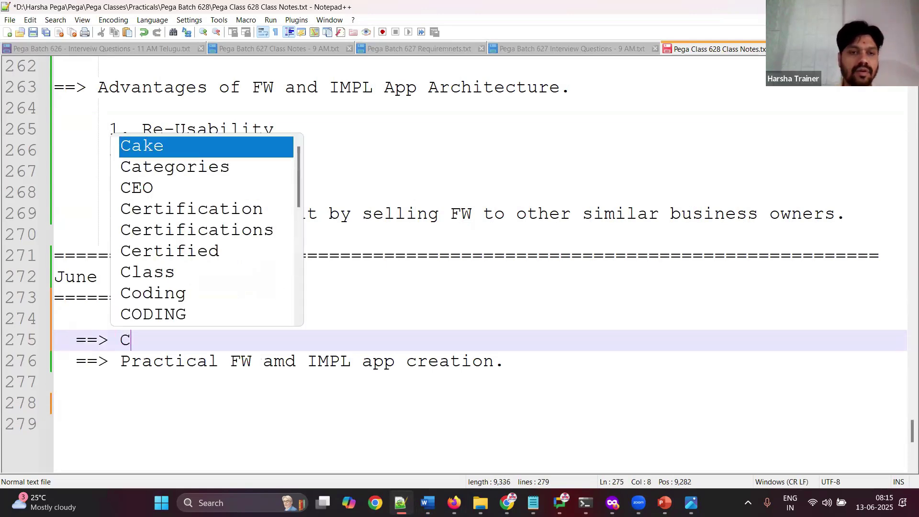
{"action": "type", "text": "reating new application"}
{"action": "key", "text": "Return"}
{"action": "key", "text": "Return"}
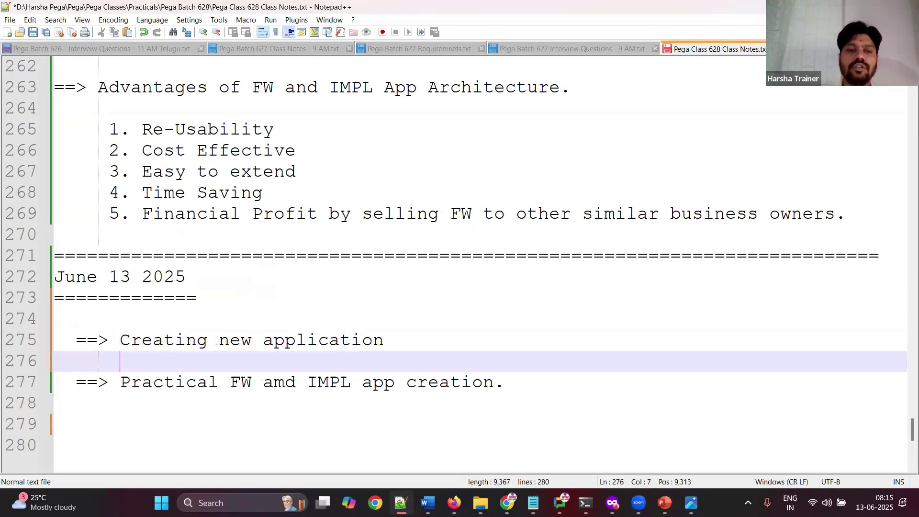
{"action": "key", "text": "Return"}
{"action": "type", "text": "We can "}
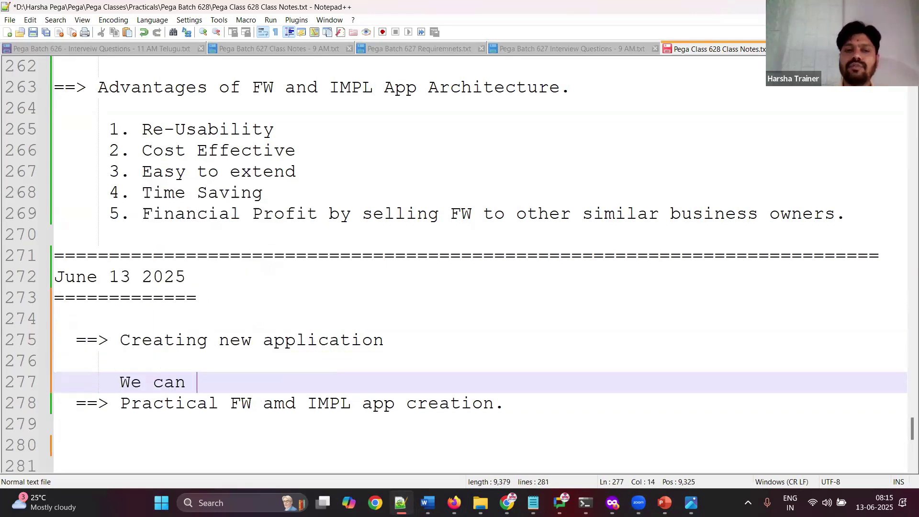
{"action": "type", "text": "create a new application "}
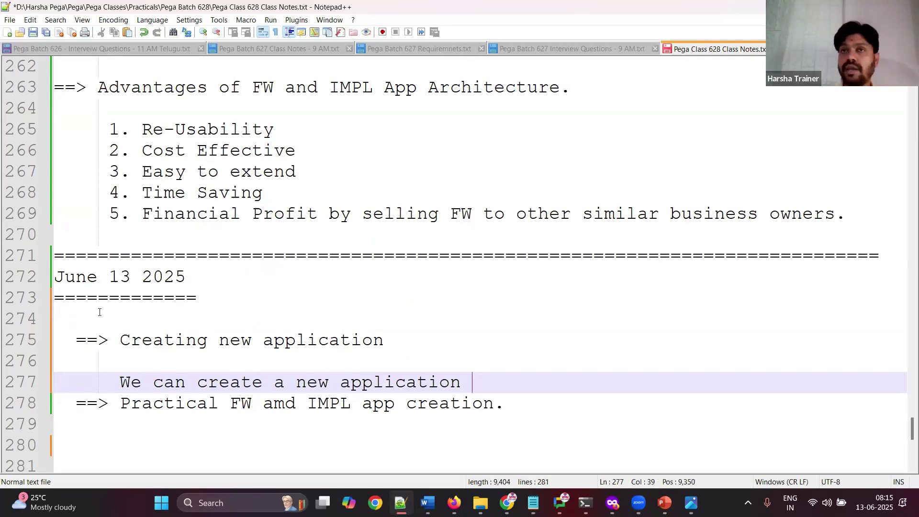
{"action": "type", "text": "by using "}
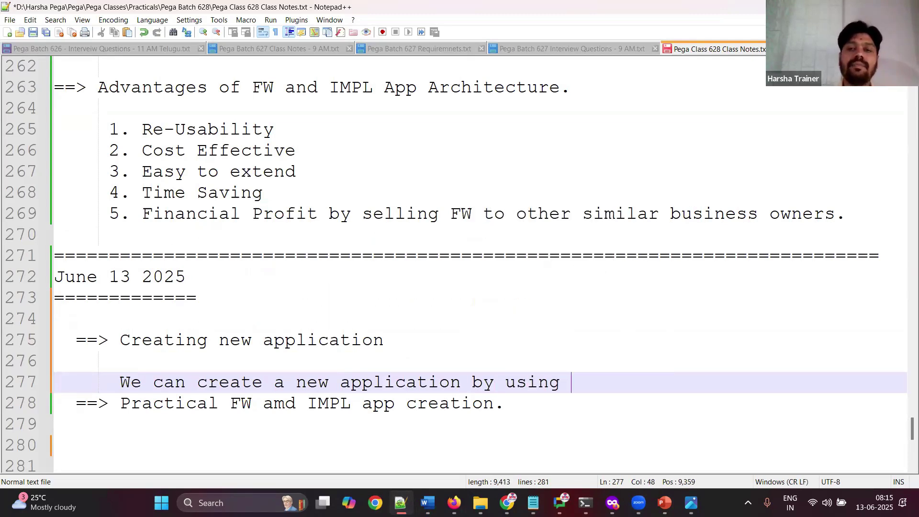
{"action": "type", "text": "a wizard \"New Ap"}
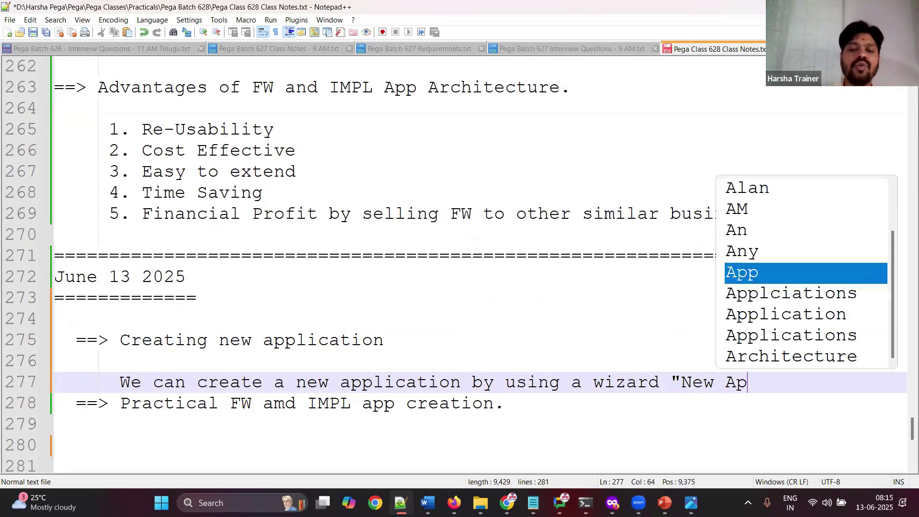
{"action": "type", "text": "plication\"."}
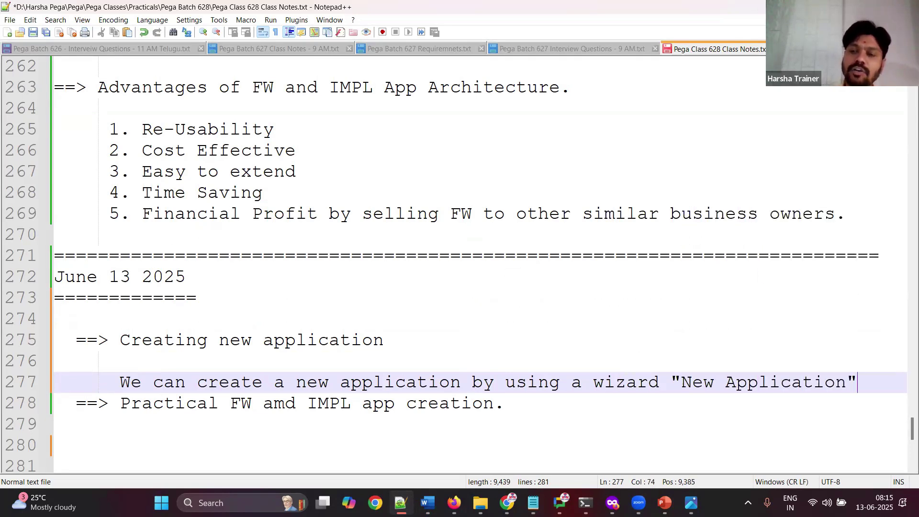
{"action": "key", "text": "Return"}
{"action": "key", "text": "Return"}
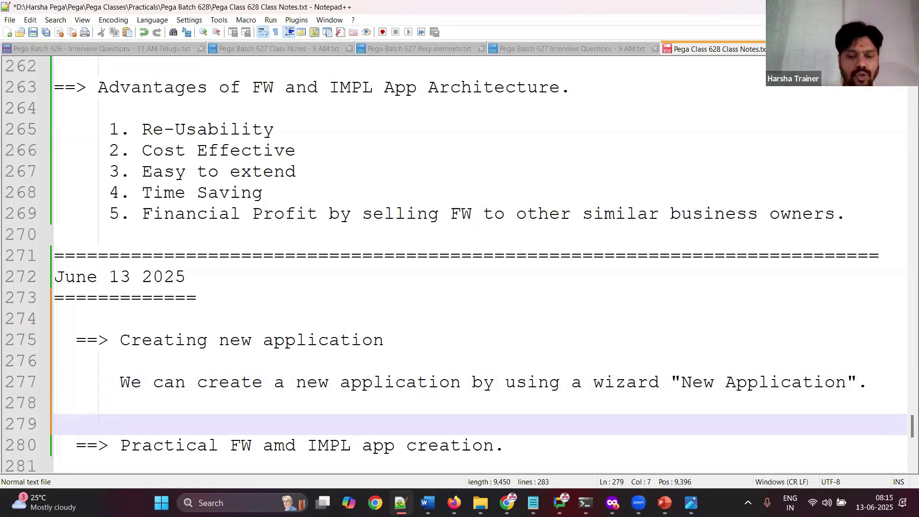
Step: Note that new applications of any type should be created after logging in with default credentials
{"action": "type", "text": "To create new "}
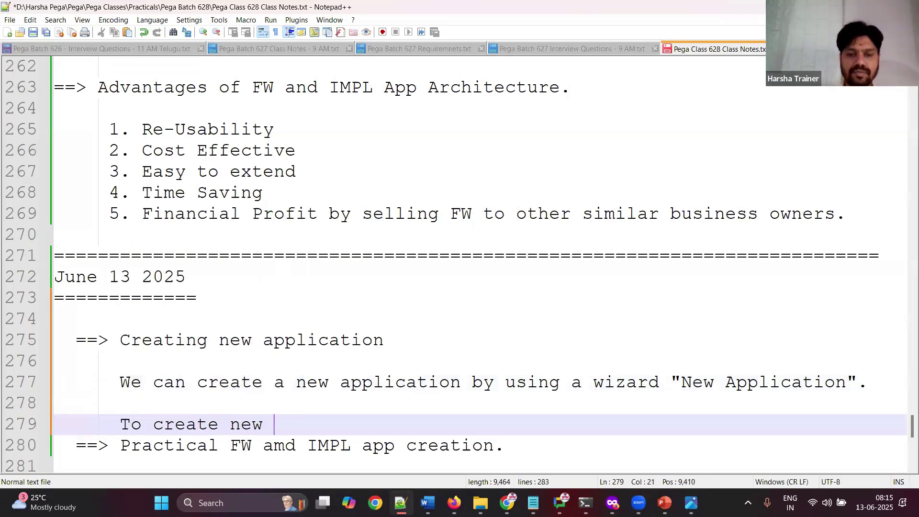
{"action": "type", "text": "application of "}
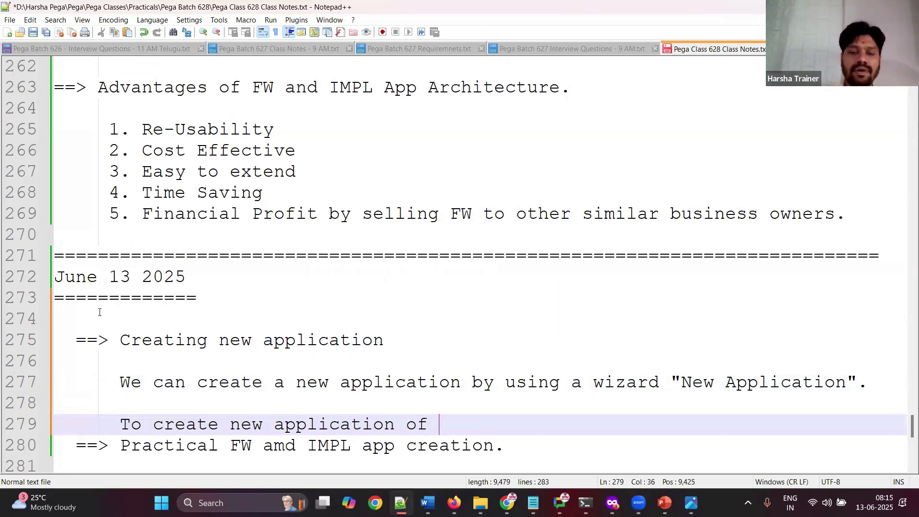
{"action": "type", "text": "any type alw"}
{"action": "type", "text": "ays prefe"}
{"action": "type", "text": "r to login "}
{"action": "type", "text": "by using defa"}
{"action": "type", "text": "ult creden"}
{"action": "type", "text": "tic"}
{"action": "type", "text": "als."}
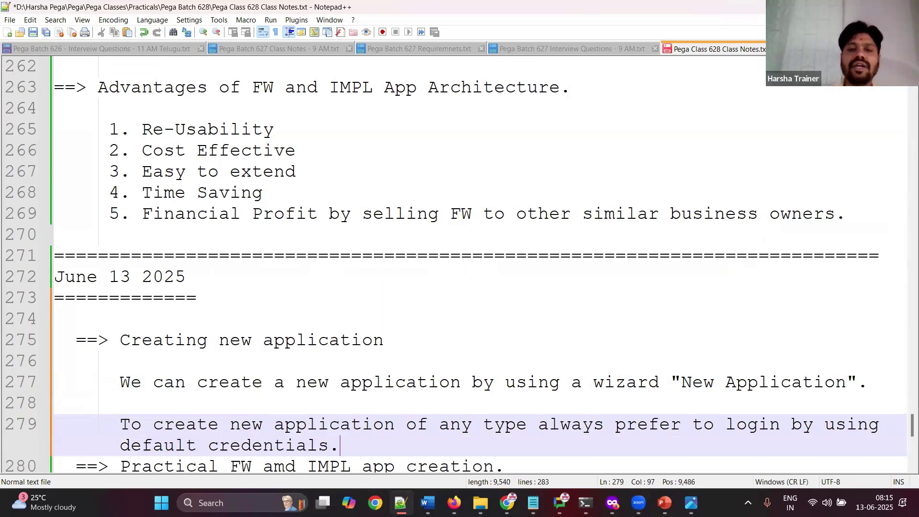
{"action": "key", "text": "Return"}
{"action": "key", "text": "Return"}
{"action": "key", "text": "Return"}
{"action": "key", "text": "Return"}
{"action": "key", "text": "Return"}
{"action": "key", "text": "Return"}
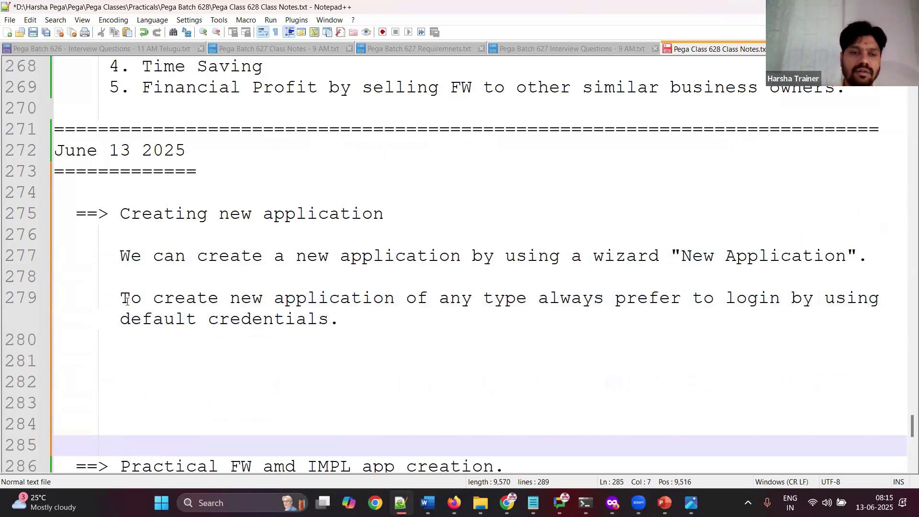
{"action": "left_click", "coordinate": [133, 354]}
Step: List the default administrator operator ID and its password on the lines below
{"action": "type", "text": "administra"}
{"action": "key", "text": "Return"}
{"action": "type", "text": ".com"}
{"action": "key", "text": "BackSpace"}
{"action": "key", "text": "BackSpace"}
{"action": "key", "text": "BackSpace"}
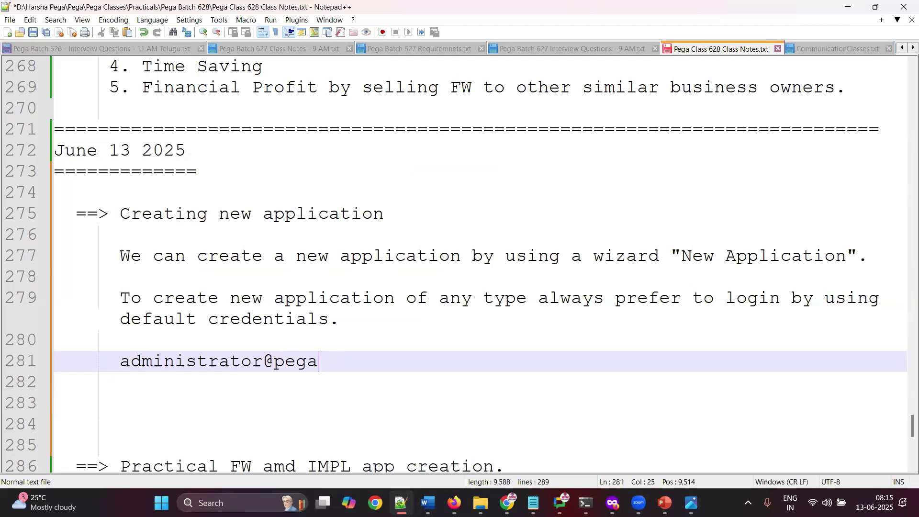
{"action": "type", "text": ".com"}
{"action": "key", "text": "Escape"}
{"action": "key", "text": "Return"}
{"action": "type", "text": "install"}
{"action": "left_click", "coordinate": [216, 457]}
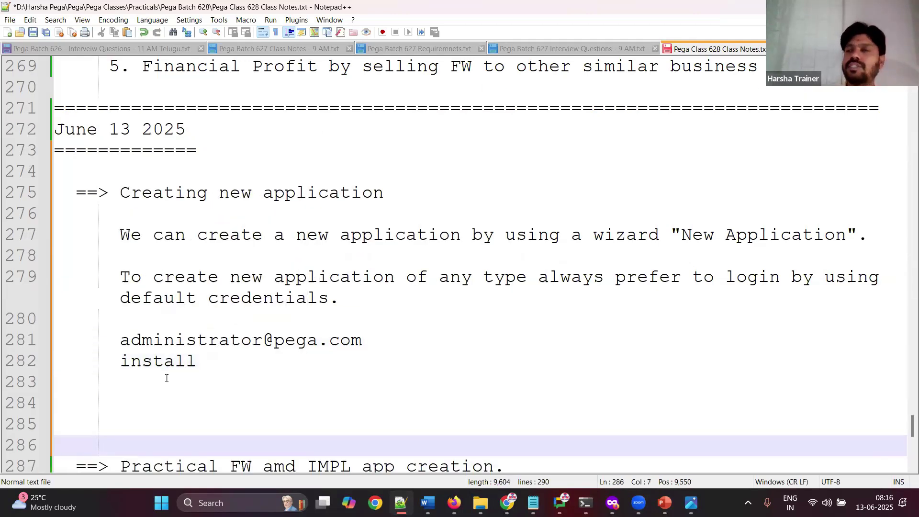
{"action": "left_click", "coordinate": [148, 398]}
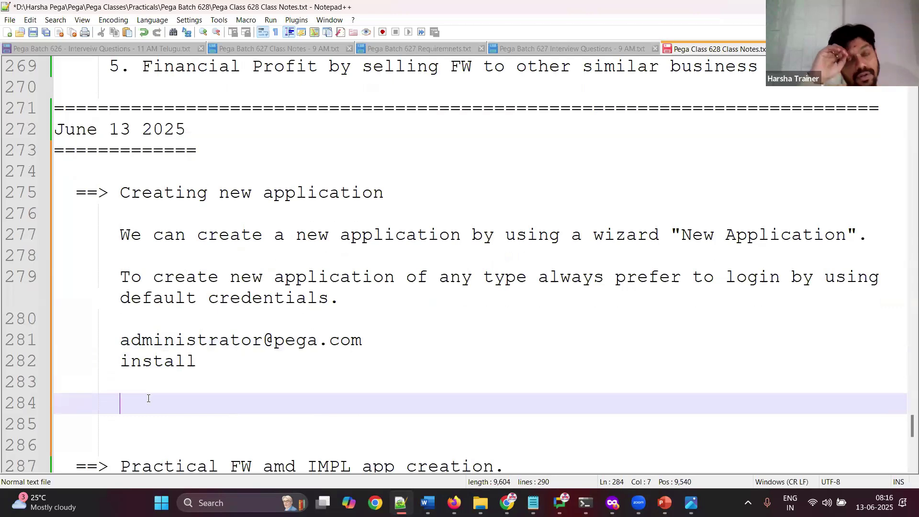
{"action": "type", "text": "W"}
{"action": "key", "text": "Escape"}
{"action": "key", "text": "BackSpace"}
Step: Write 'When we create a new application we must provide below details in the wizard', listing '1. Application name'
{"action": "type", "text": "When c"}
{"action": "key", "text": "BackSpace"}
{"action": "type", "text": "we create a "}
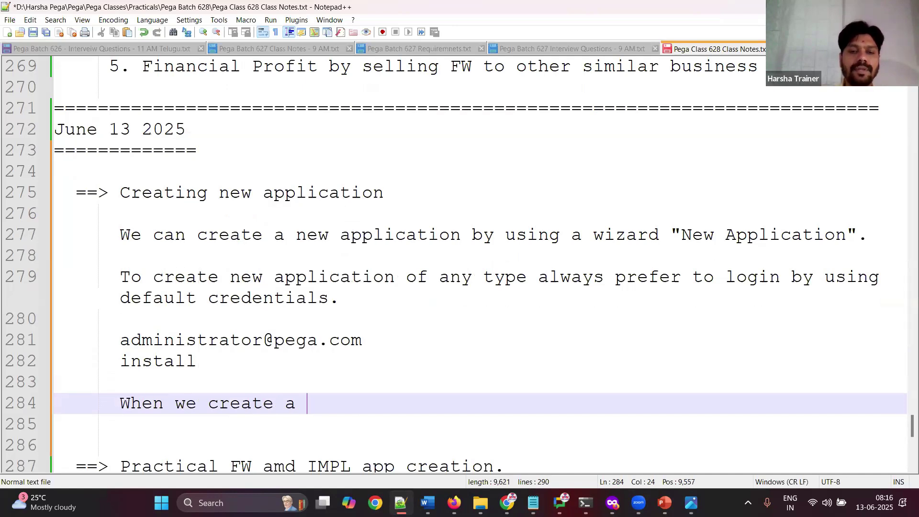
{"action": "type", "text": "new application "}
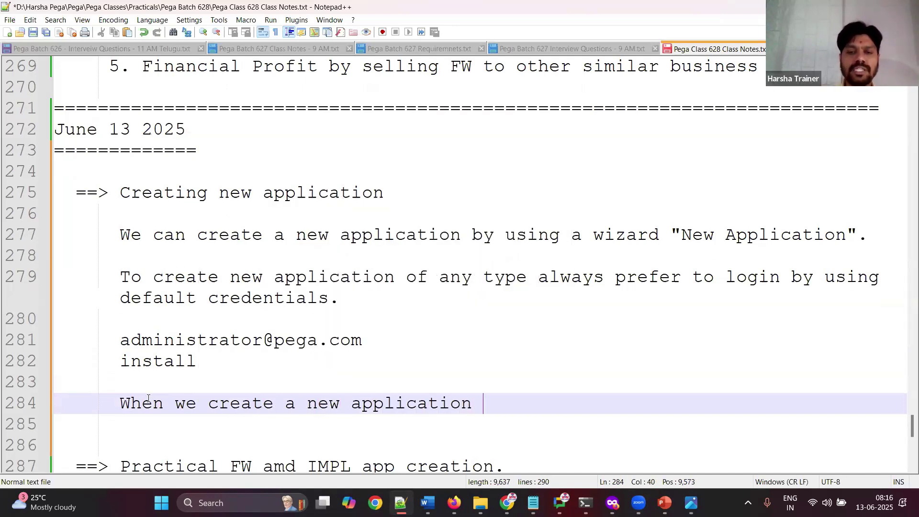
{"action": "type", "text": "we "}
{"action": "type", "text": "bu"}
{"action": "key", "text": "BackSpace"}
{"action": "key", "text": "BackSpace"}
{"action": "type", "text": "must provide "}
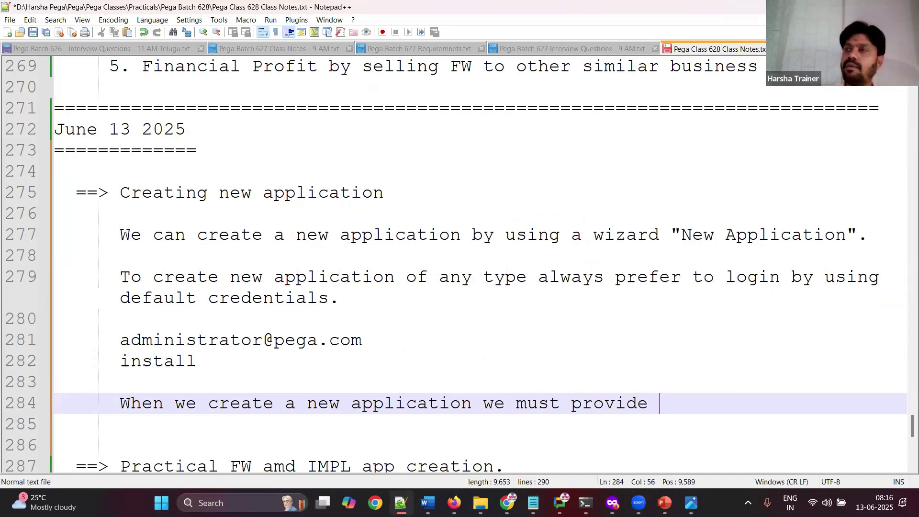
{"action": "type", "text": "below details"}
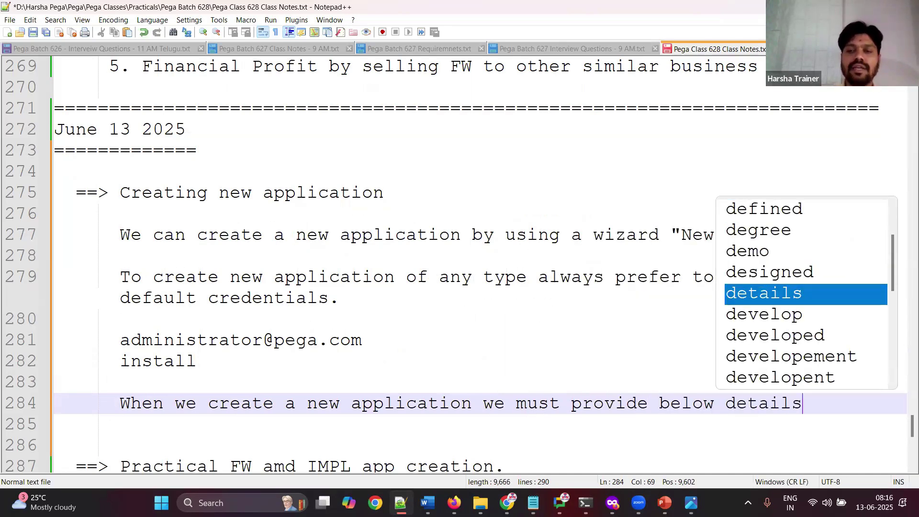
{"action": "type", "text": " in the wizard"}
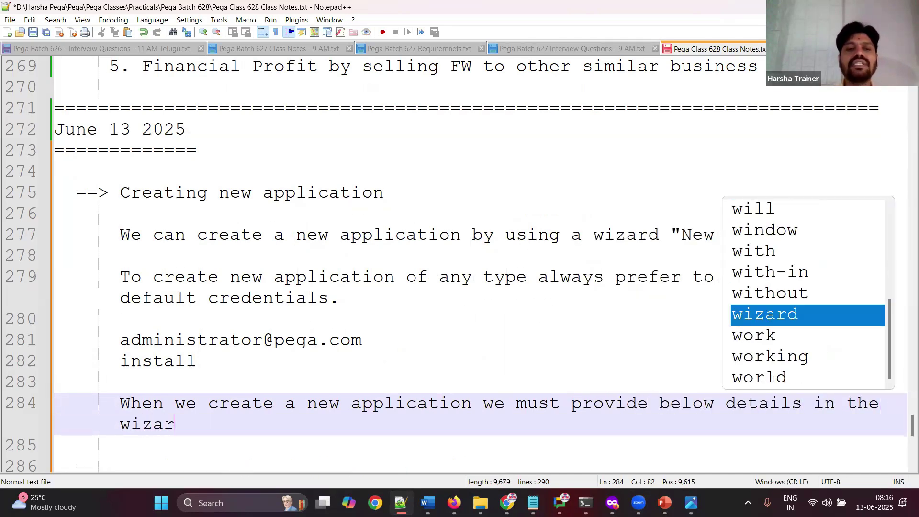
{"action": "key", "text": "Return"}
{"action": "key", "text": "Return"}
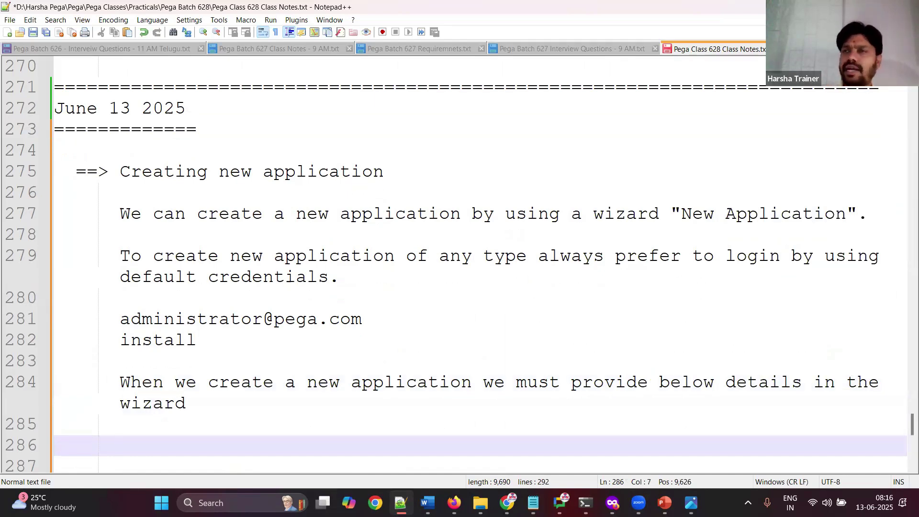
{"action": "type", "text": "1."}
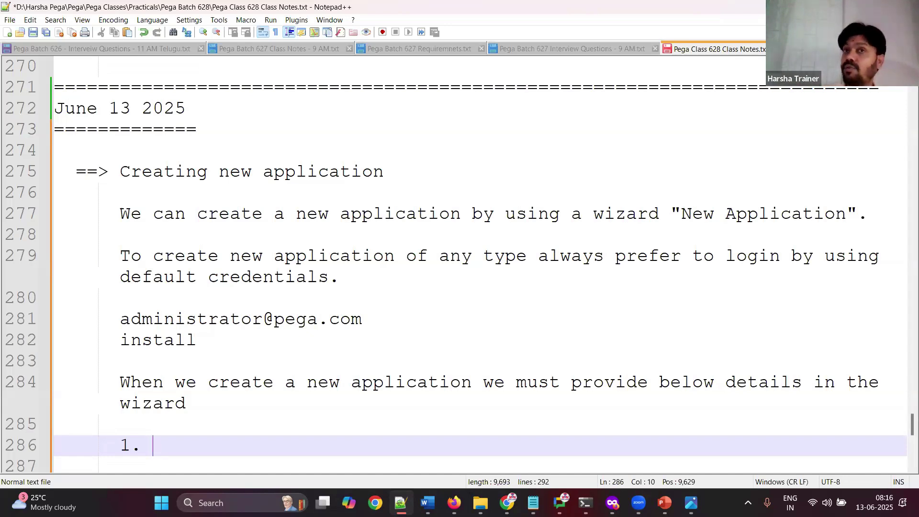
{"action": "type", "text": "Appl"}
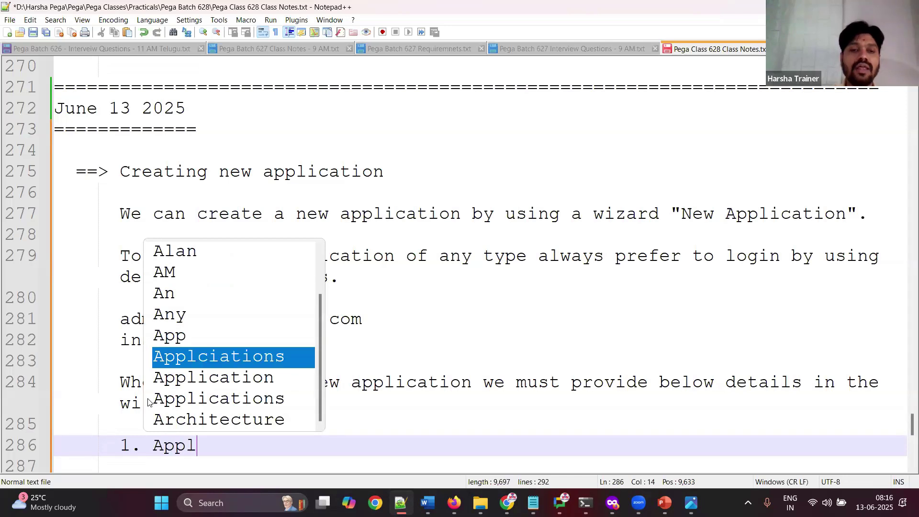
{"action": "type", "text": "ication name"}
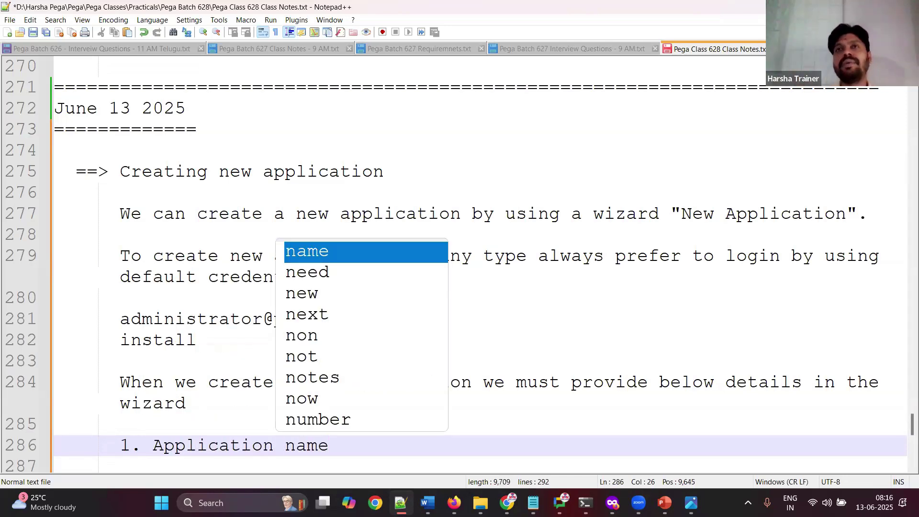
{"action": "key", "text": "Escape"}
{"action": "key", "text": "Return"}
{"action": "type", "text": "2."}
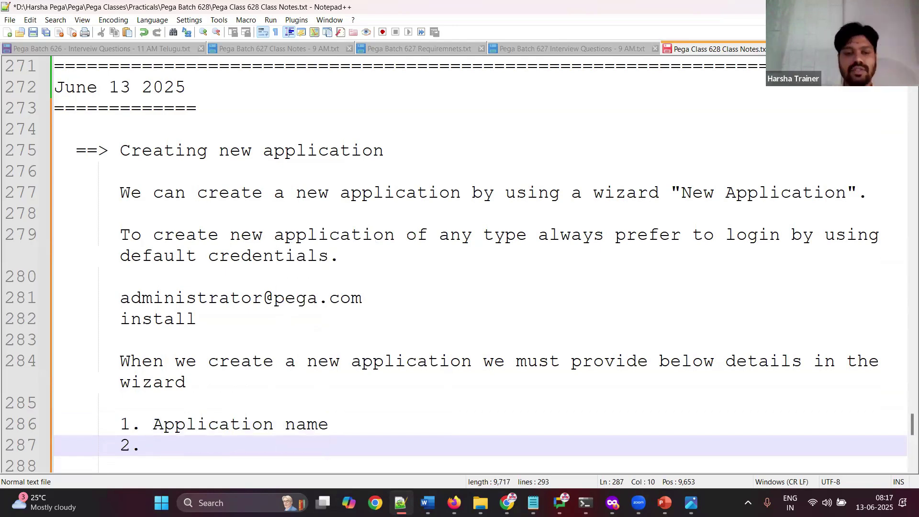
Step: Add list items 'Application type(FW/IMPL)' and '3. Organization name'
{"action": "type", "text": "Application "}
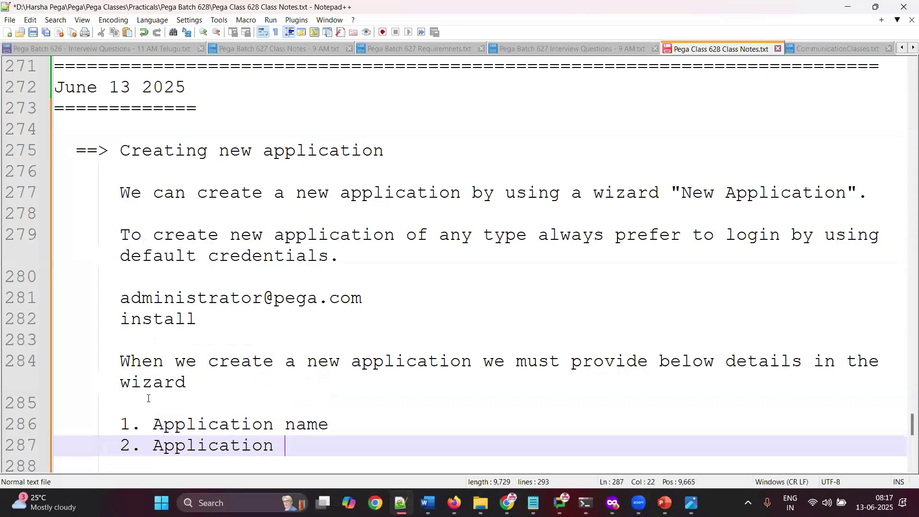
{"action": "type", "text": "type(FW"}
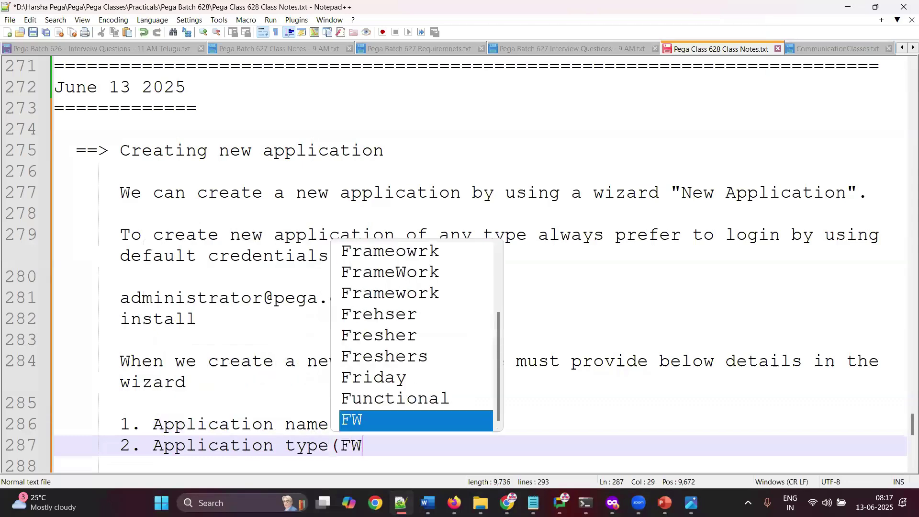
{"action": "type", "text": "/IMPL)"}
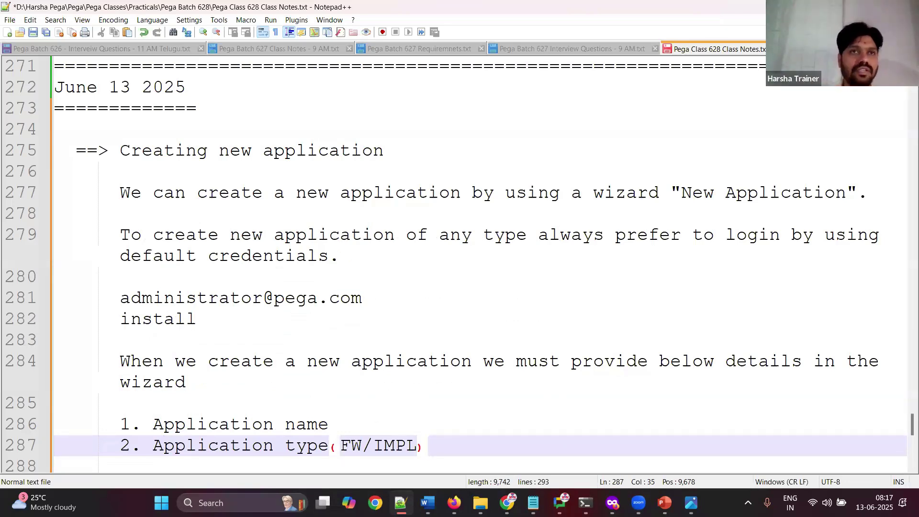
{"action": "key", "text": "Return"}
{"action": "type", "text": "3."}
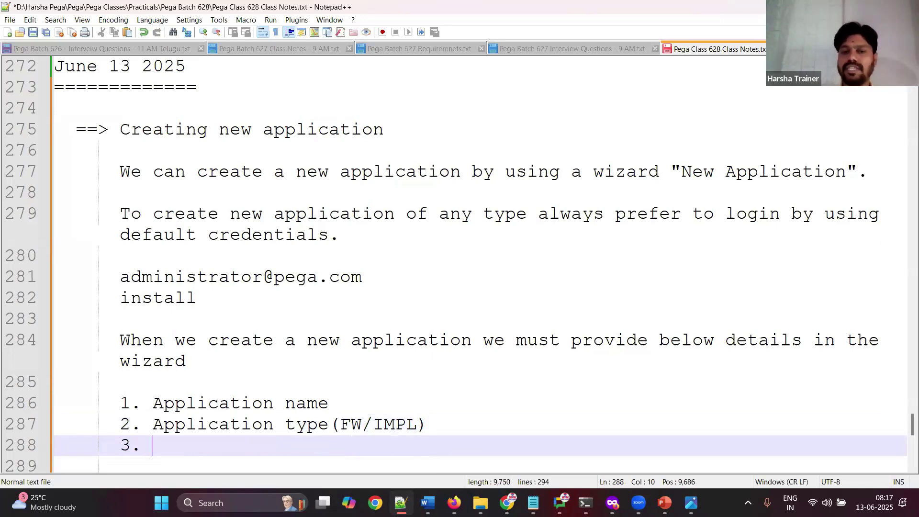
{"action": "type", "text": "O"}
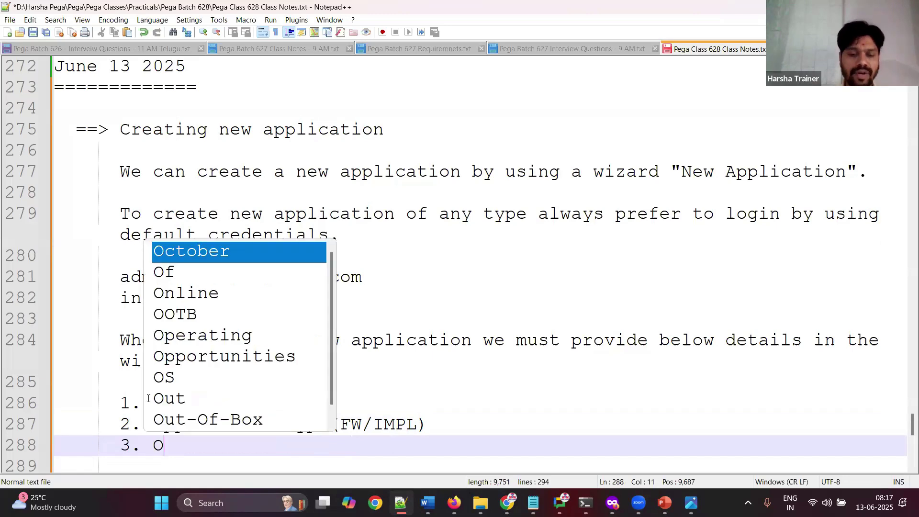
{"action": "type", "text": "rganization name"}
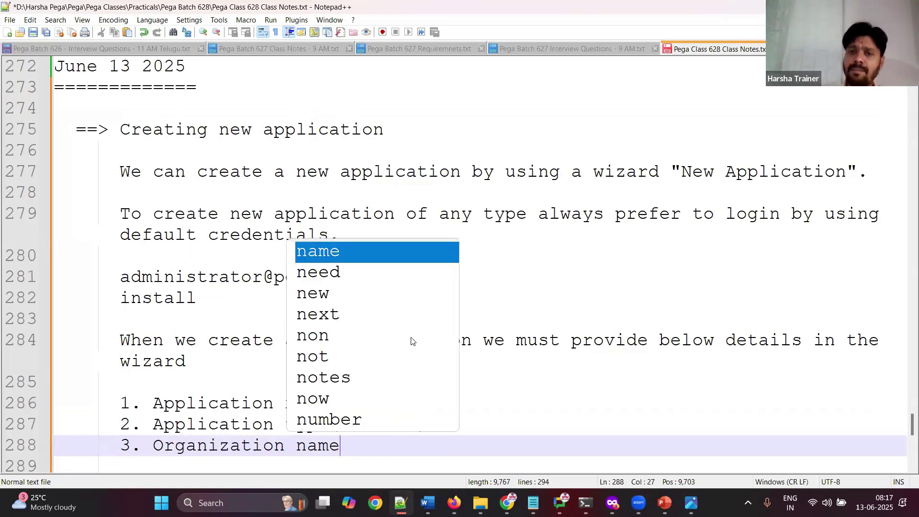
{"action": "left_click", "coordinate": [567, 338]}
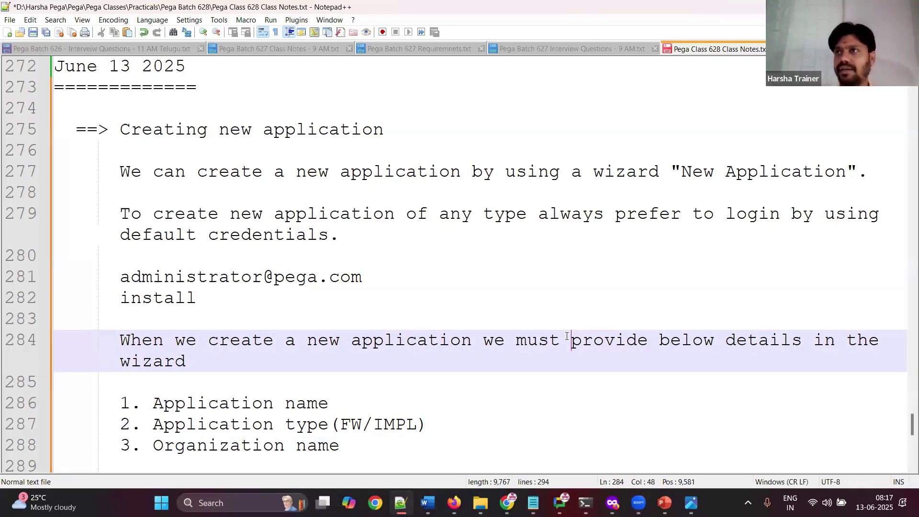
Step: Add item '4. user name(Operator ID) where password gets auto generated.'
{"action": "left_click", "coordinate": [367, 450]}
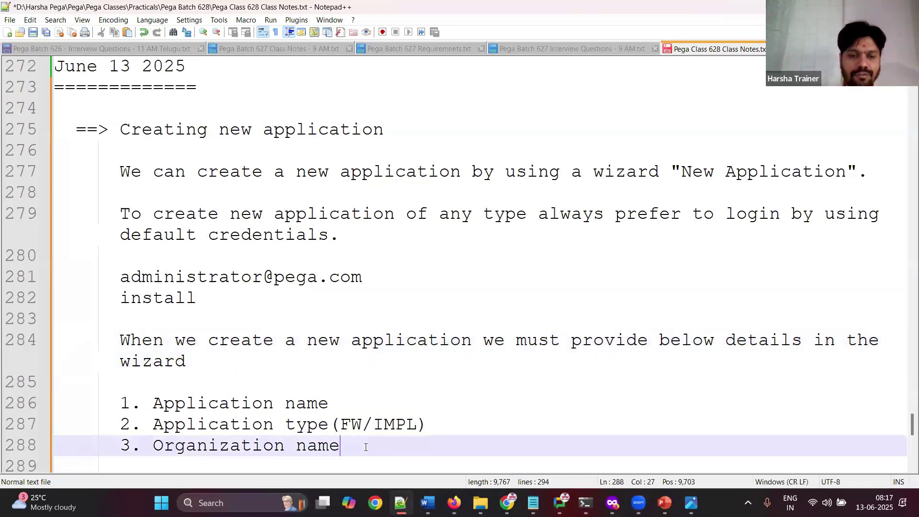
{"action": "key", "text": "Return"}
{"action": "type", "text": "4."}
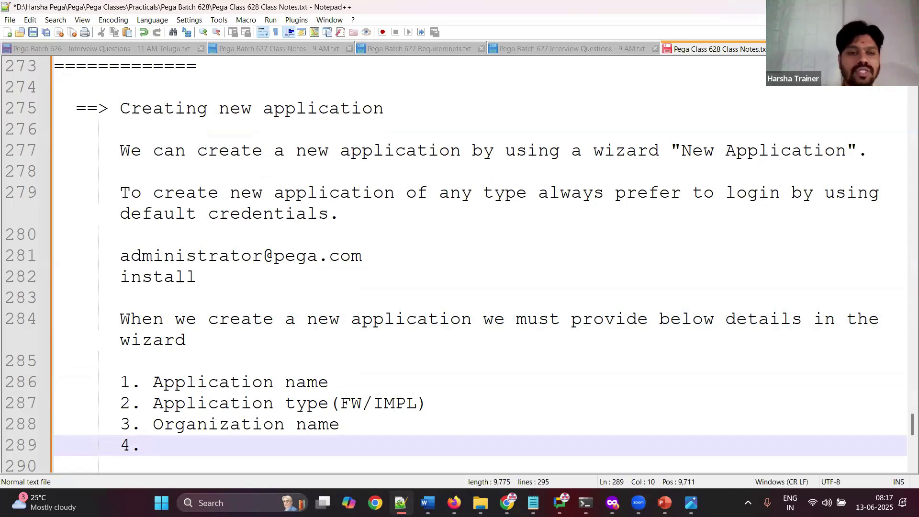
{"action": "type", "text": "user na"}
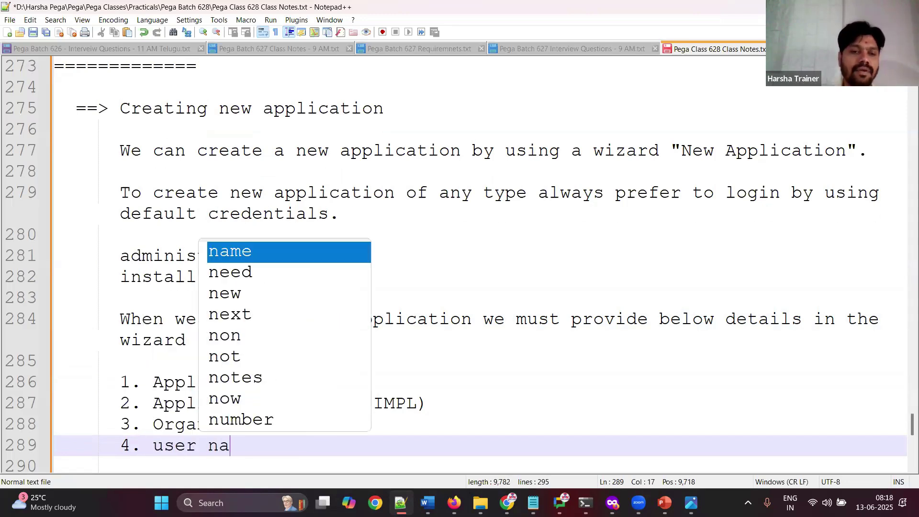
{"action": "type", "text": "me(Operato"}
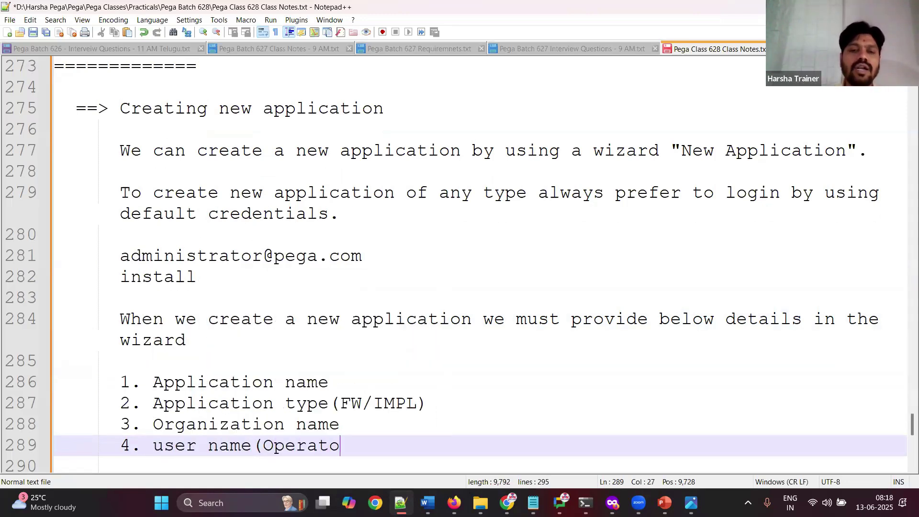
{"action": "type", "text": "r ID),"}
{"action": "key", "text": "BackSpace"}
{"action": "key", "text": "BackSpace"}
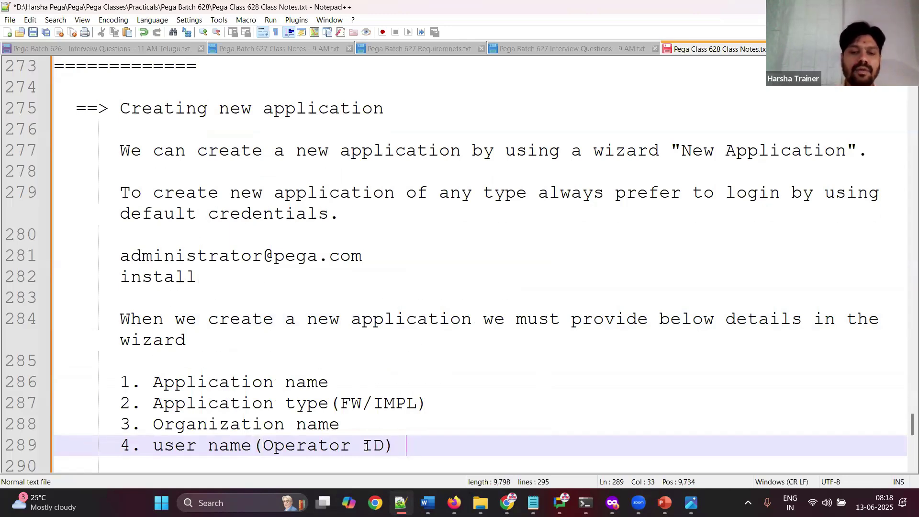
{"action": "type", "text": "where password"}
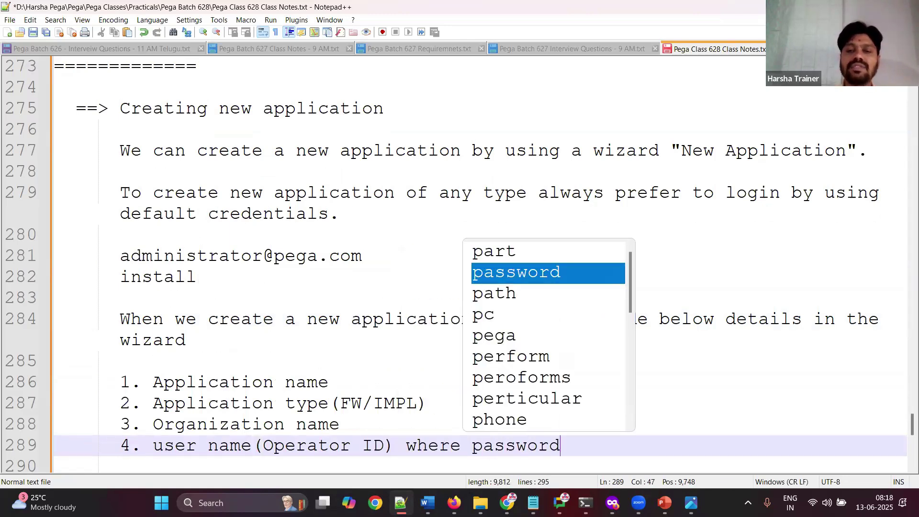
{"action": "type", "text": " gets auto "}
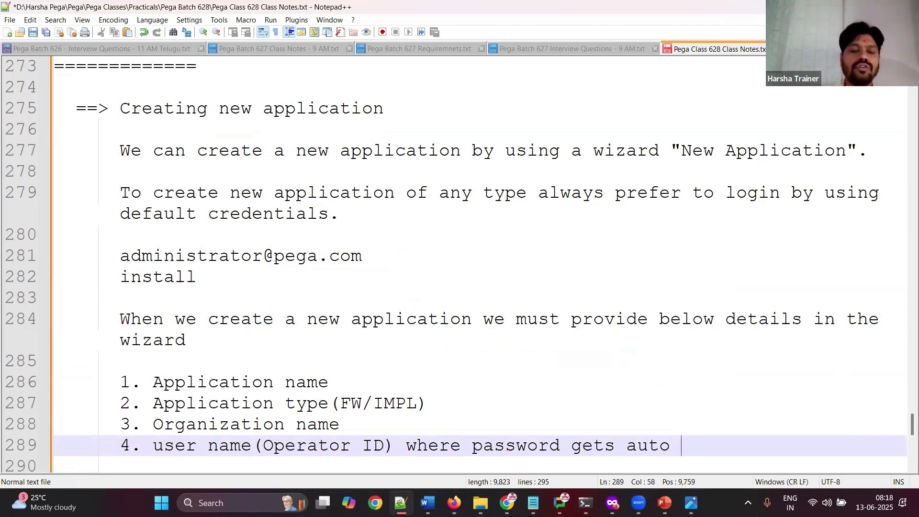
{"action": "type", "text": "generated."}
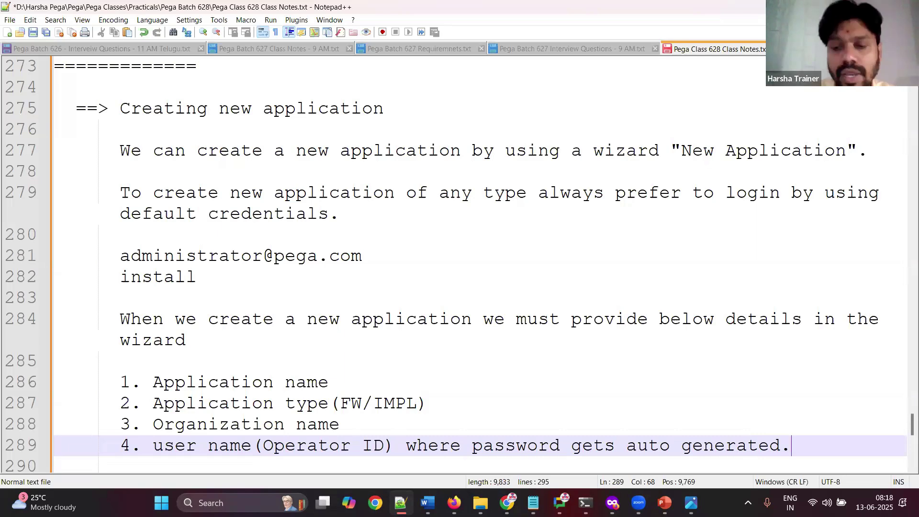
{"action": "key", "text": "Return"}
{"action": "key", "text": "Return"}
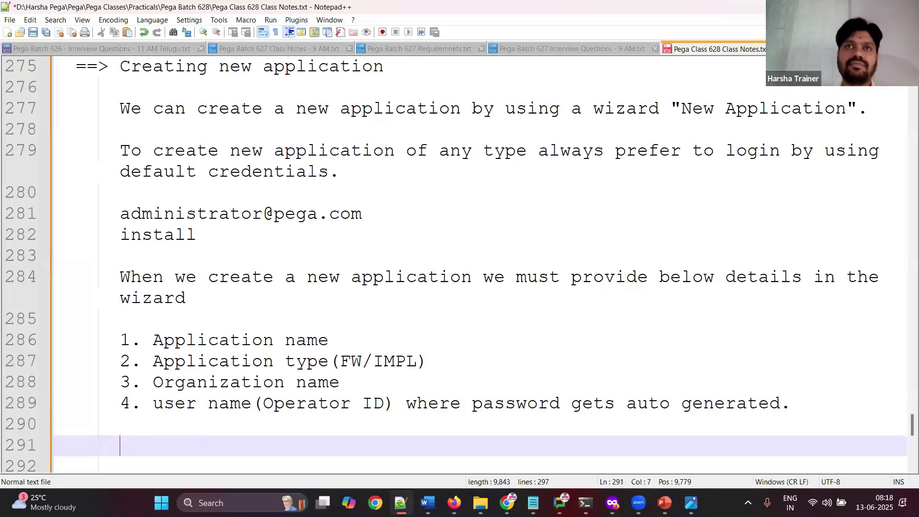
Step: Save the notes and capitalise 'User' in item 4
{"action": "key", "text": "ctrl+s"}
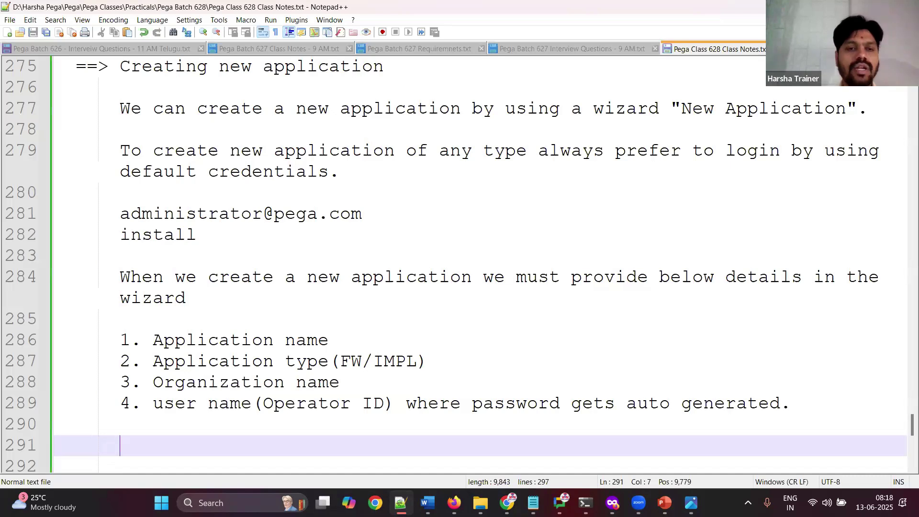
{"action": "left_click", "coordinate": [163, 407]}
{"action": "key", "text": "BackSpace"}
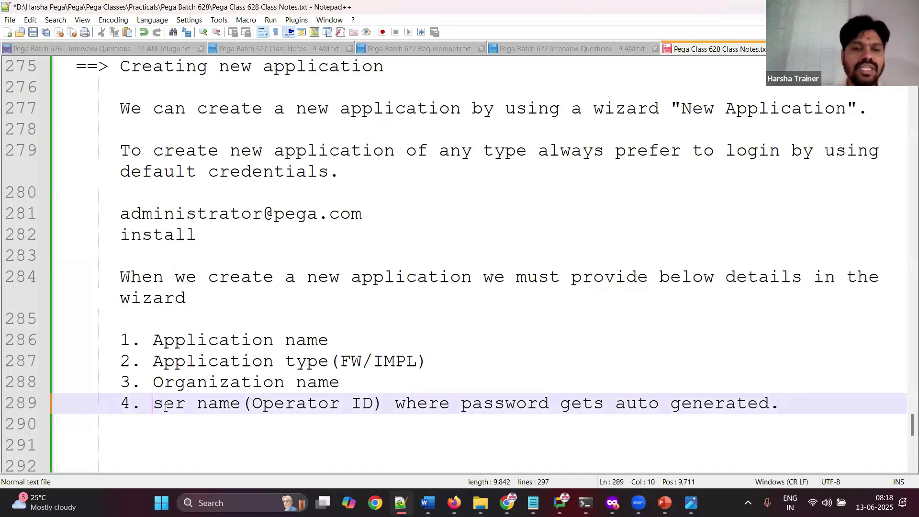
{"action": "type", "text": "U"}
{"action": "left_click", "coordinate": [179, 415]}
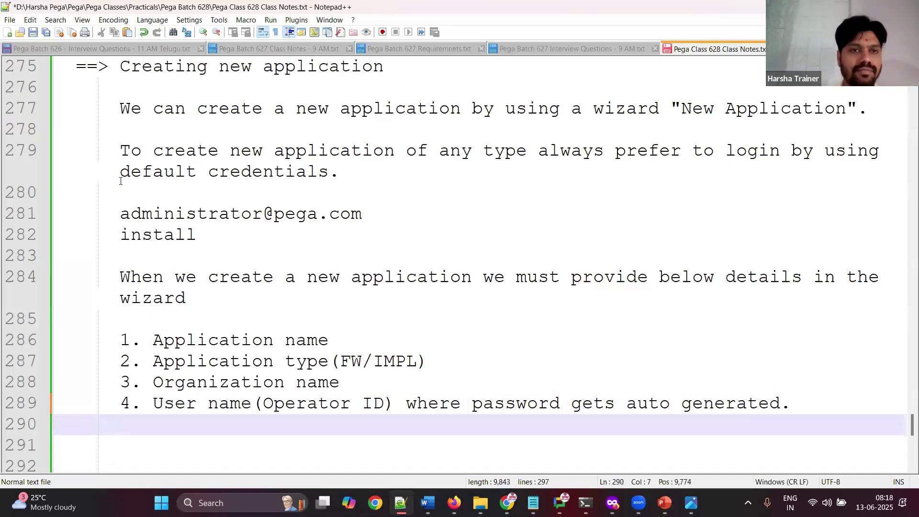
Step: Select and copy the application-creation notes, lines 277-290
{"action": "left_click", "coordinate": [118, 106], "text": "shift"}
{"action": "left_click", "coordinate": [369, 242]}
{"action": "key", "text": "ctrl+s"}
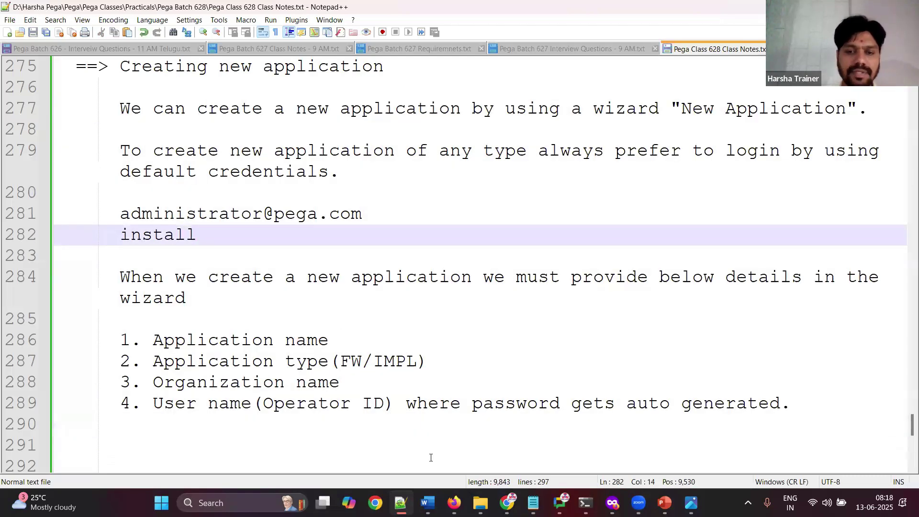
{"action": "left_click", "coordinate": [428, 501]}
Step: Paste the wizard-details notes at the end and remove the extra blank lines and list indent
{"action": "left_click", "coordinate": [238, 445]}
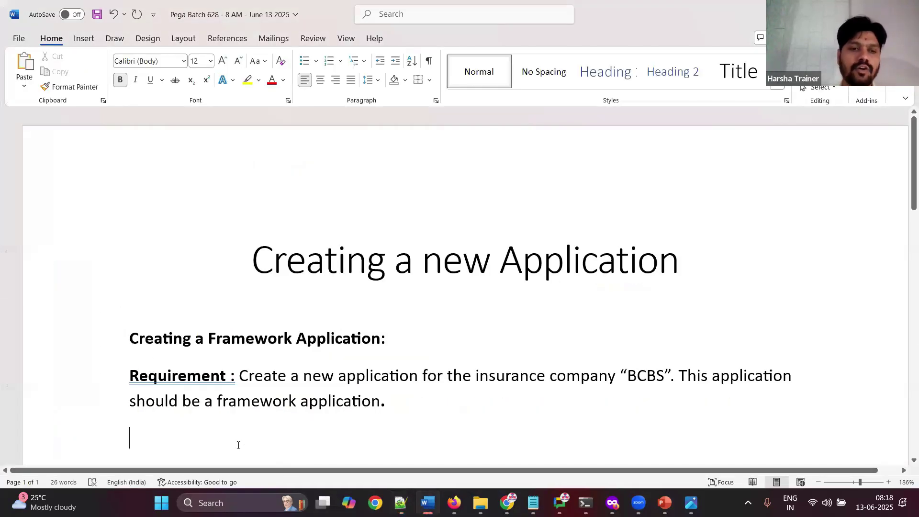
{"action": "key", "text": "ctrl+v"}
{"action": "left_click", "coordinate": [283, 131]}
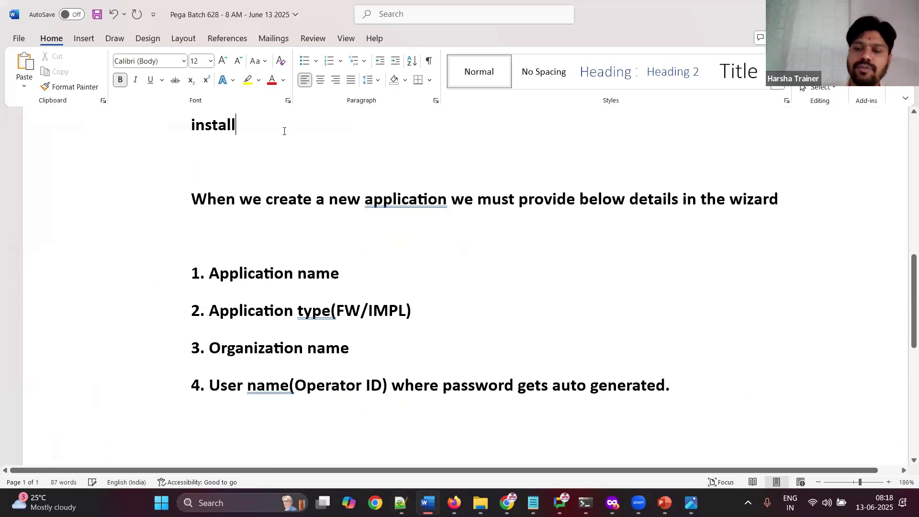
{"action": "key", "text": "Delete"}
{"action": "left_click", "coordinate": [249, 191]}
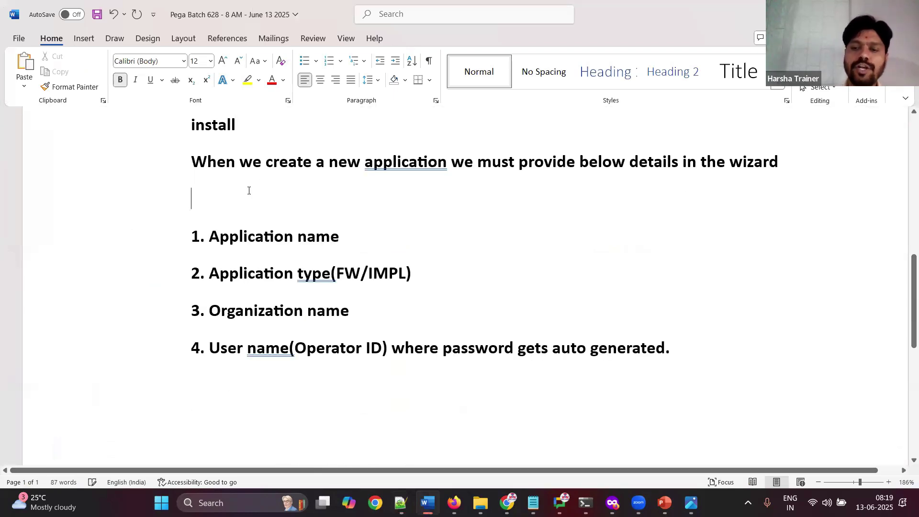
{"action": "key", "text": "Delete"}
{"action": "key", "text": "BackSpace"}
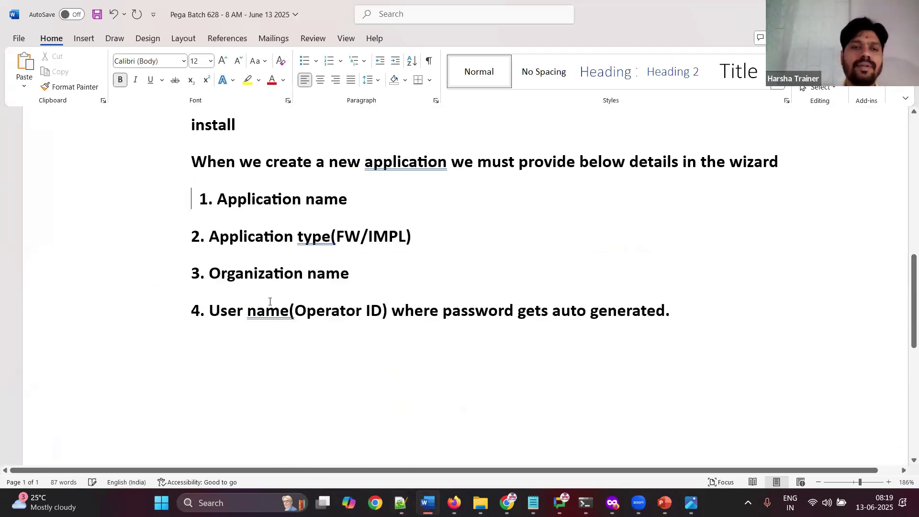
Step: Add 'We are going to create application for the client "BCBS".' and a non-bold 'Login to pega'
{"action": "left_click", "coordinate": [124, 382]}
{"action": "key", "text": "Return"}
{"action": "type", "text": "We are going to create application for the client \"BCBS"}
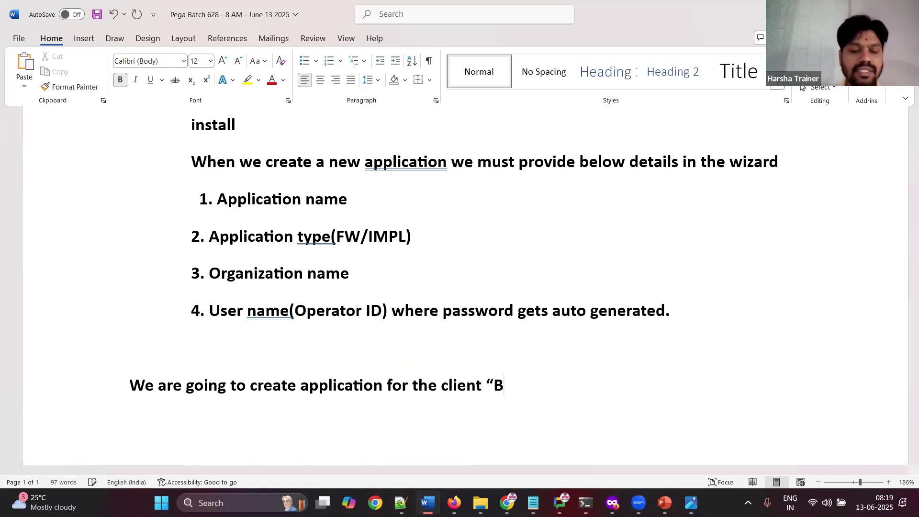
{"action": "type", "text": "\"."}
{"action": "key", "text": "Return"}
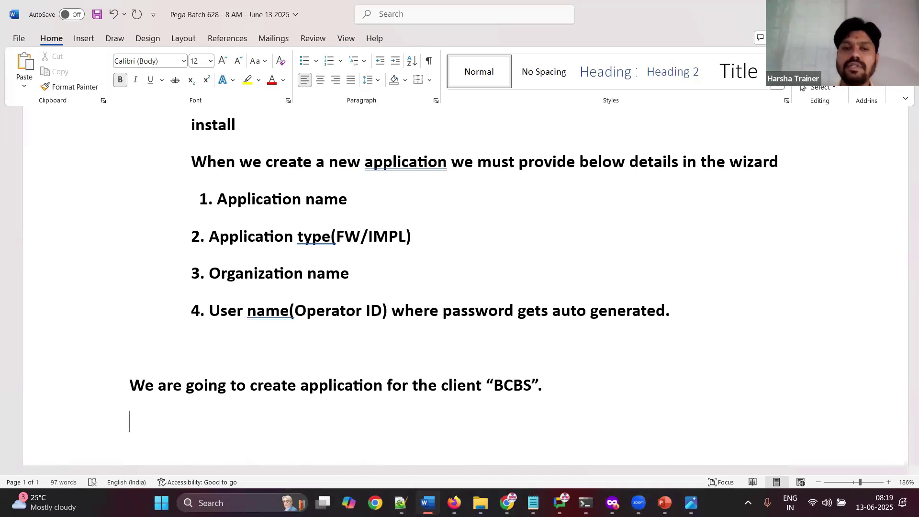
{"action": "key", "text": "ctrl+b"}
{"action": "type", "text": "Login to pega"}
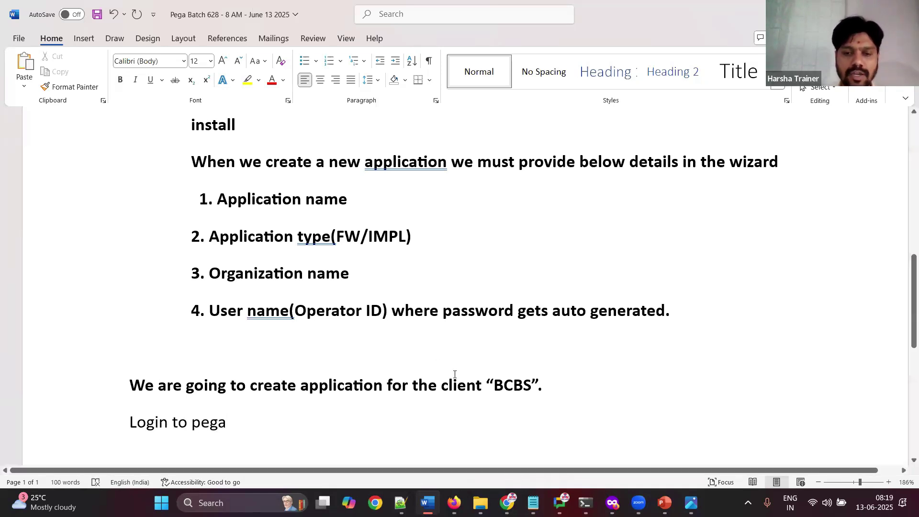
Step: Paste the Pega login page screenshot into the Word notes and label it 'Login'
{"action": "left_click", "coordinate": [454, 503]}
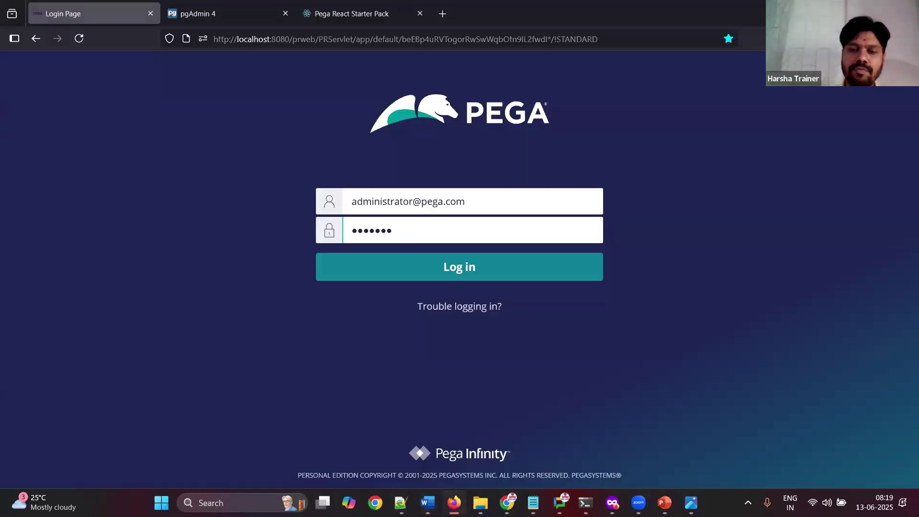
{"action": "key", "text": "alt+Tab"}
{"action": "key", "text": "ctrl+v"}
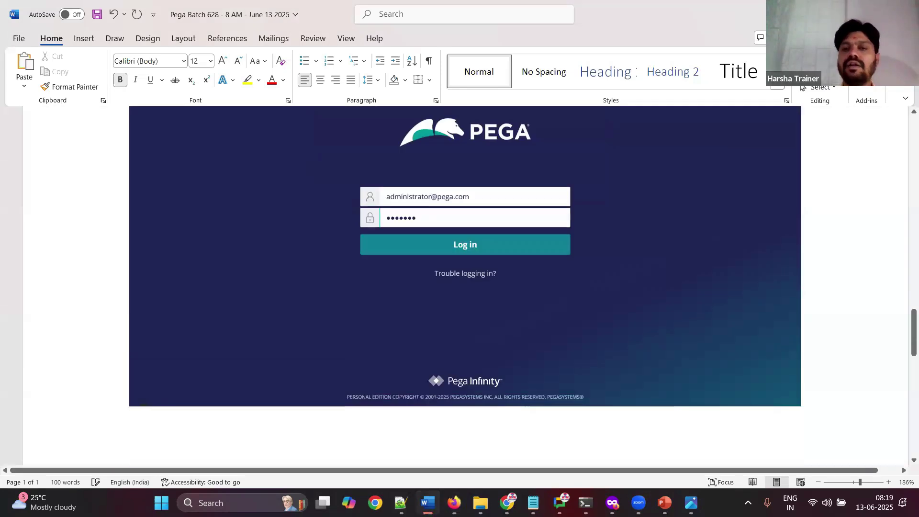
{"action": "type", "text": "Log"}
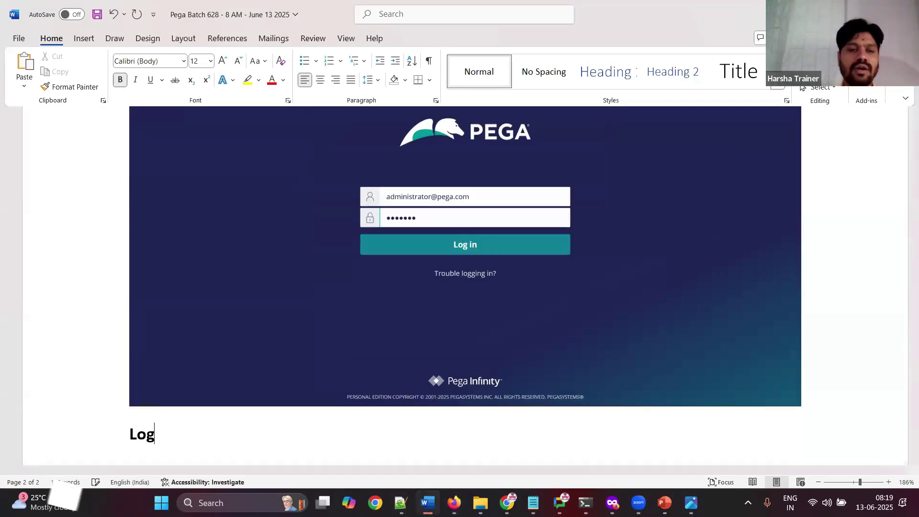
{"action": "type", "text": "in"}
{"action": "key", "text": "Return"}
Step: Sign in to Pega with the default administrator credentials
{"action": "left_click", "coordinate": [454, 502]}
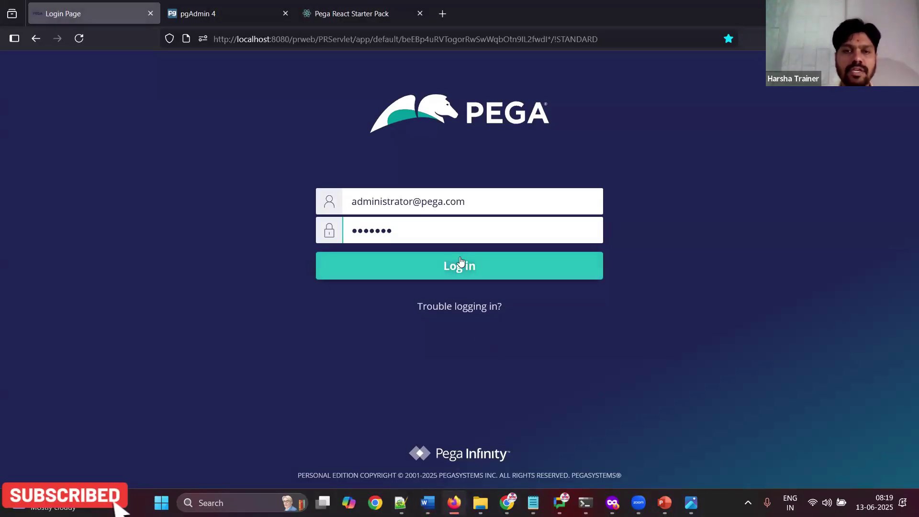
{"action": "left_click", "coordinate": [461, 262]}
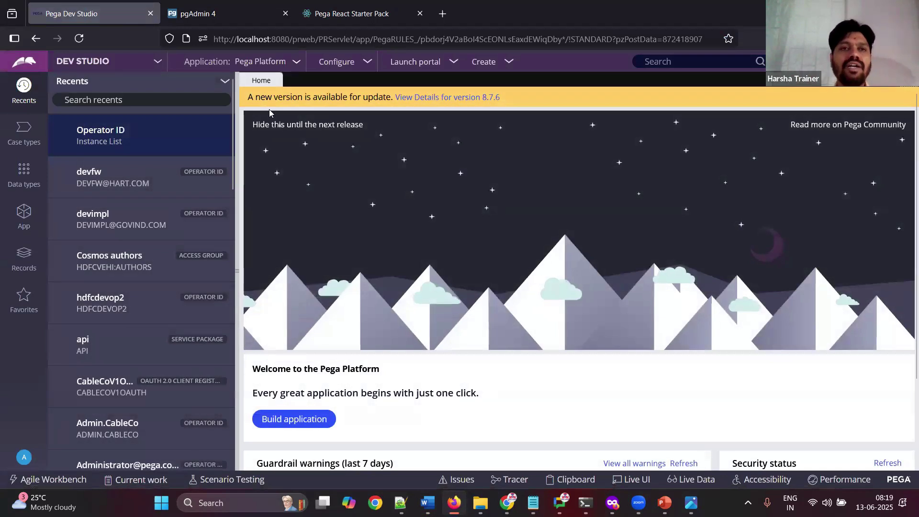
{"action": "double_click", "coordinate": [257, 65]}
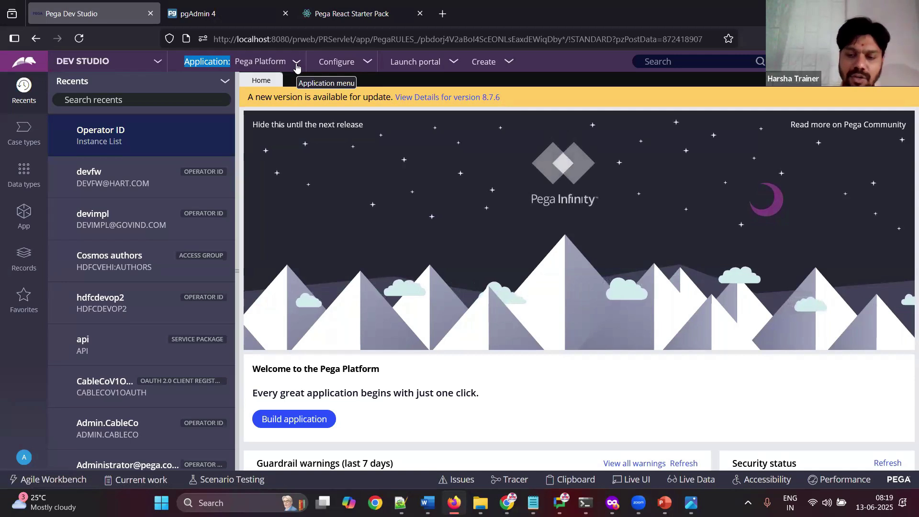
Step: Paste the Dev Studio home screenshot into the Word notes
{"action": "key", "text": "alt+Tab"}
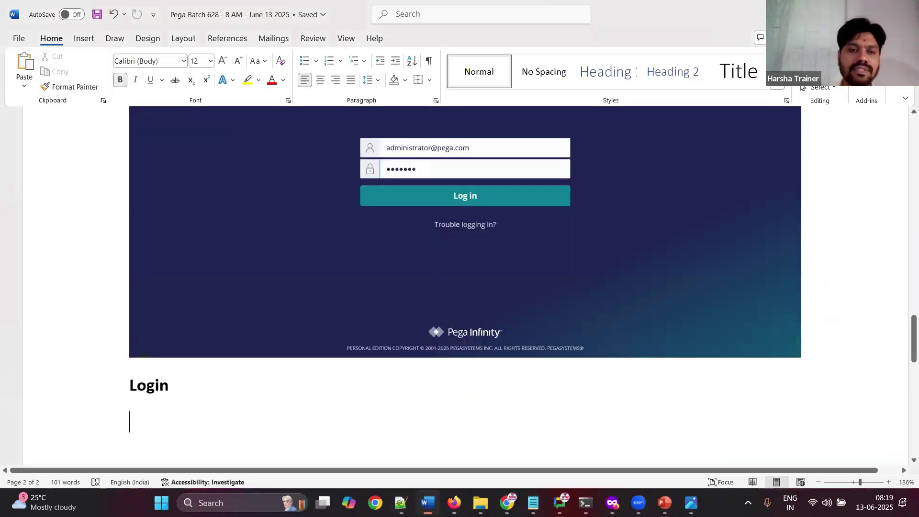
{"action": "key", "text": "ctrl+v"}
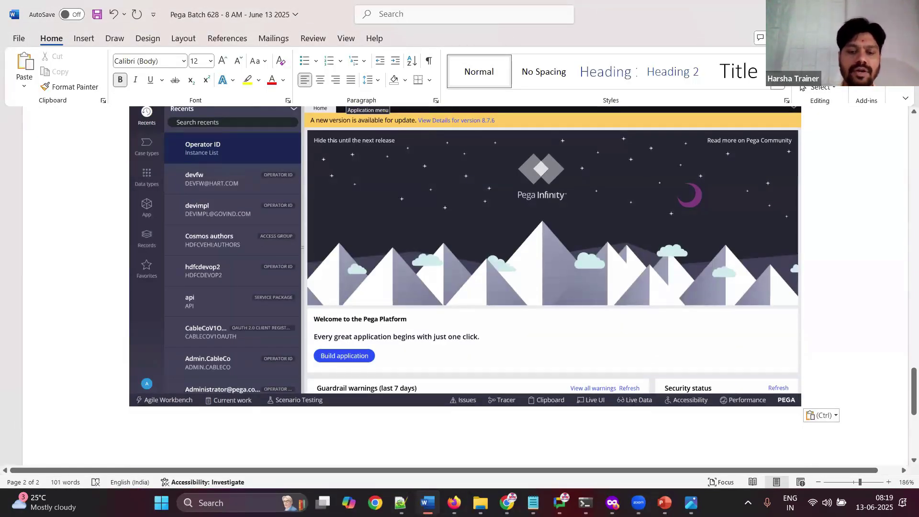
{"action": "key", "text": "alt+Tab"}
{"action": "key", "text": "alt+Tab"}
Step: Write 'Click on the application menu on left top corner – Pega platform' and save the notes
{"action": "type", "text": "Click on teh"}
{"action": "type", "text": "lication menu"}
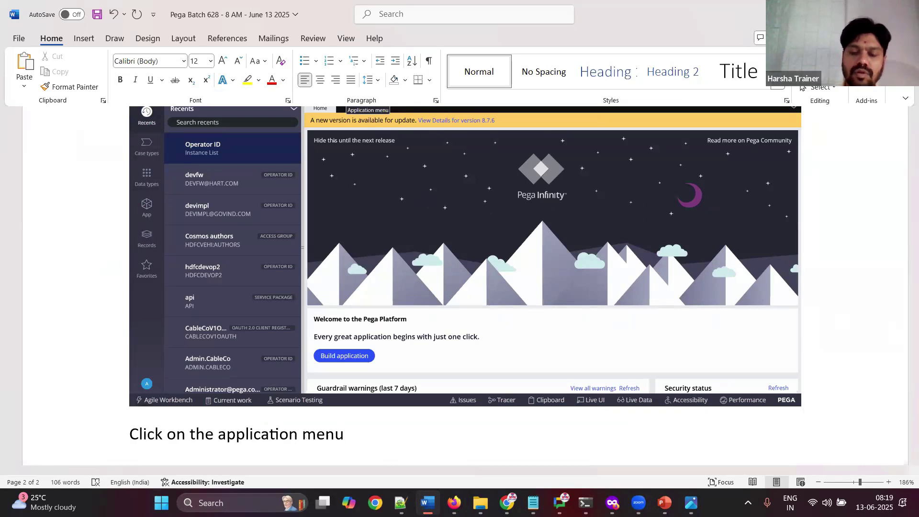
{"action": "type", "text": " on left "}
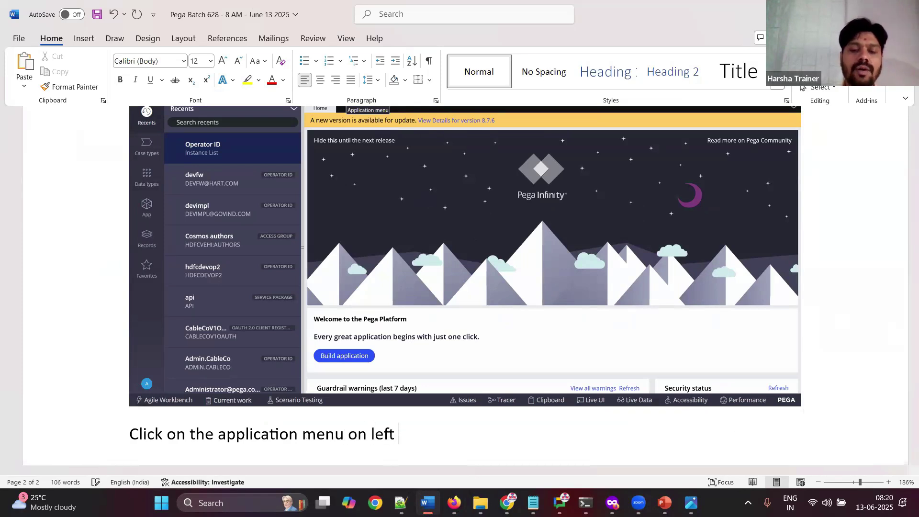
{"action": "type", "text": "top cor"}
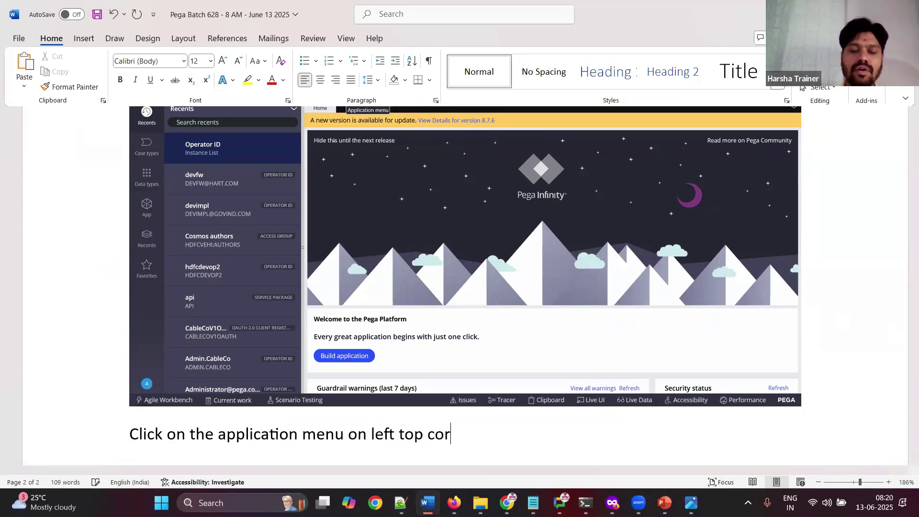
{"action": "type", "text": "nor"}
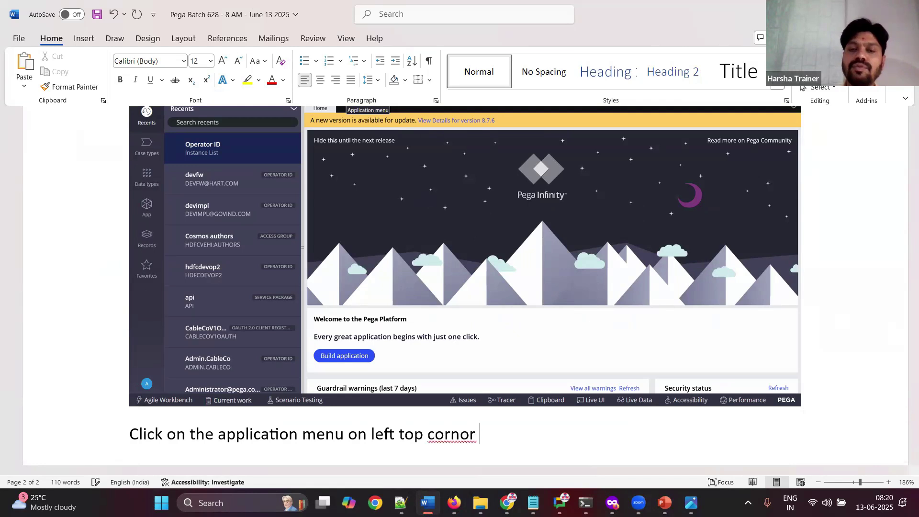
{"action": "key", "text": "BackSpace"}
{"action": "key", "text": "BackSpace"}
{"action": "key", "text": "BackSpace"}
{"action": "type", "text": "er - Pega platform"}
{"action": "key", "text": "Return"}
{"action": "key", "text": "ctrl+s"}
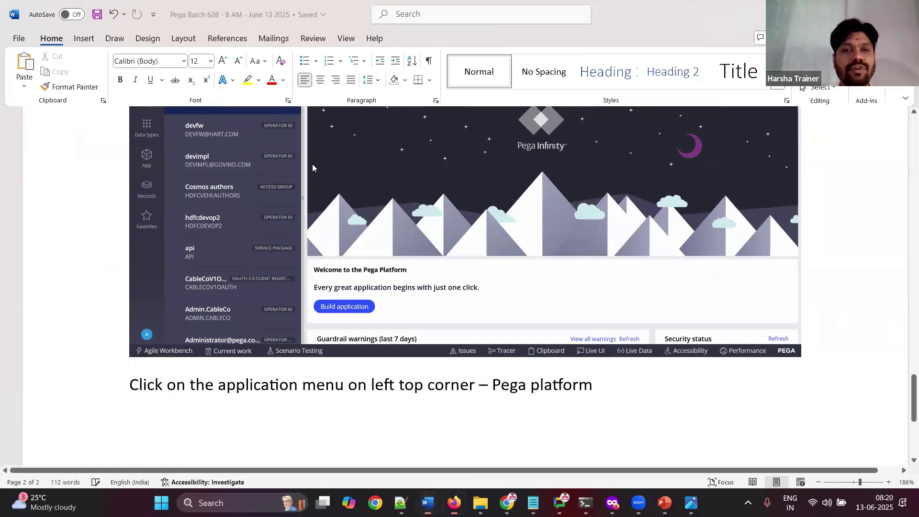
{"action": "key", "text": "alt+Tab"}
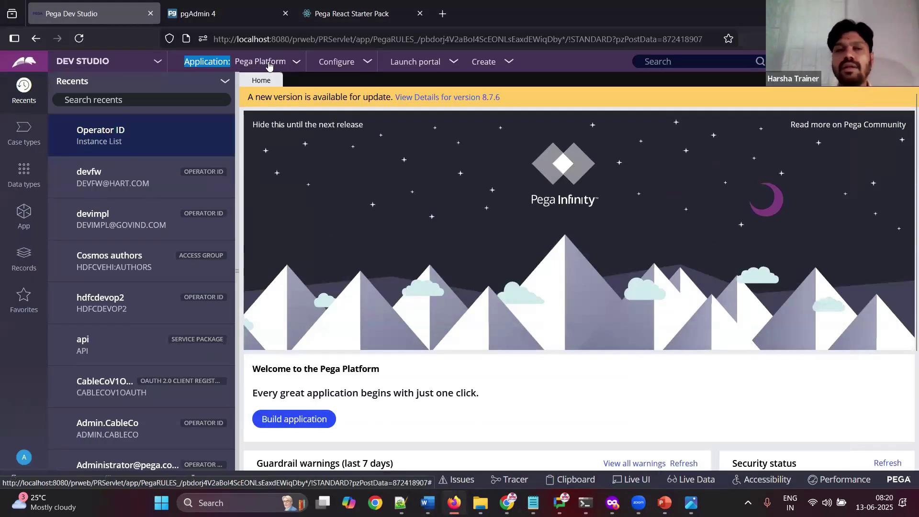
Step: Start a new application from the Application menu and pick the Build from scratch type
{"action": "left_click", "coordinate": [269, 66]}
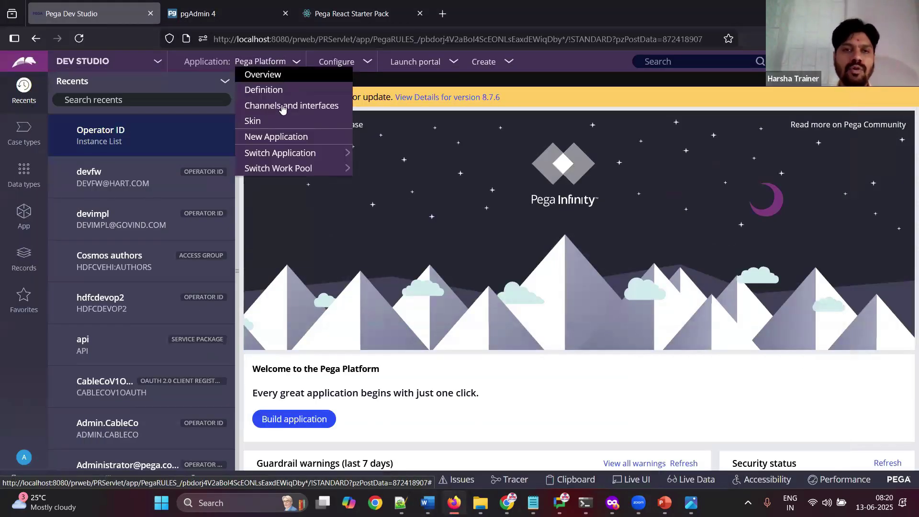
{"action": "left_click", "coordinate": [280, 139]}
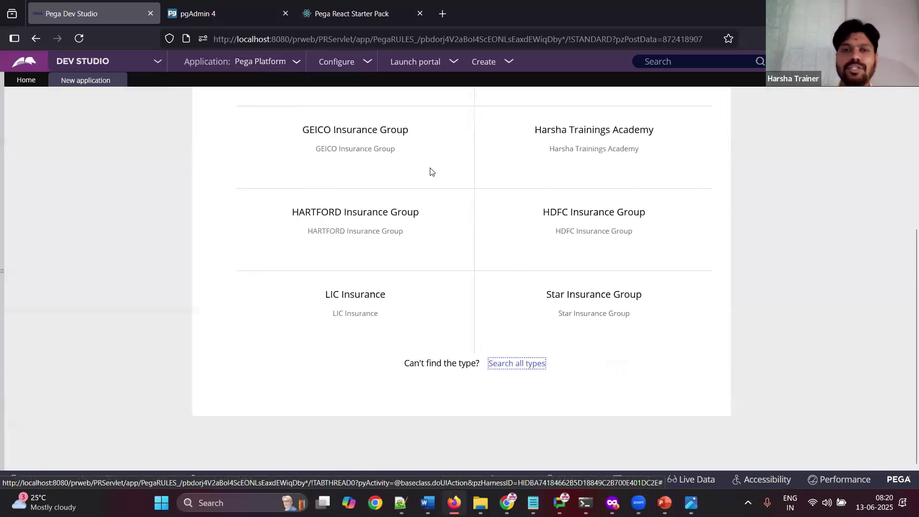
{"action": "scroll", "coordinate": [906, 134], "scroll_direction": "up", "scroll_amount": 5}
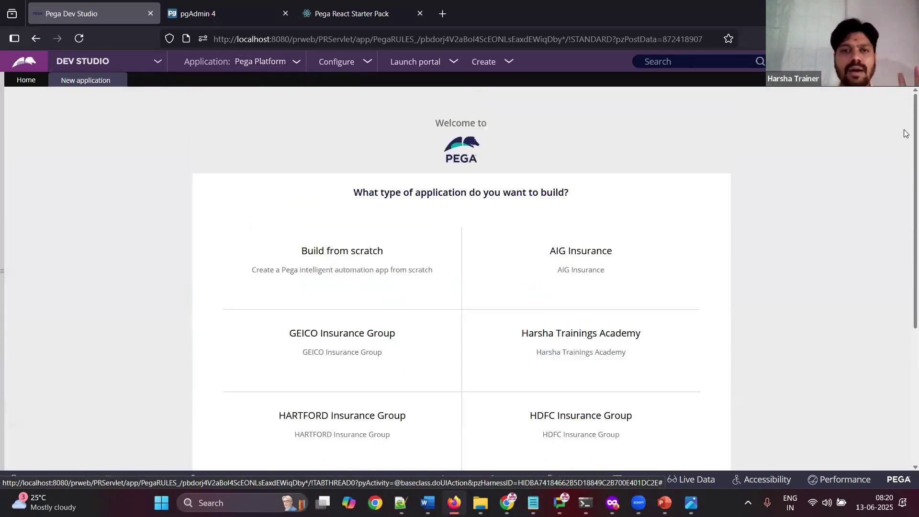
{"action": "mouse_move", "coordinate": [460, 232]}
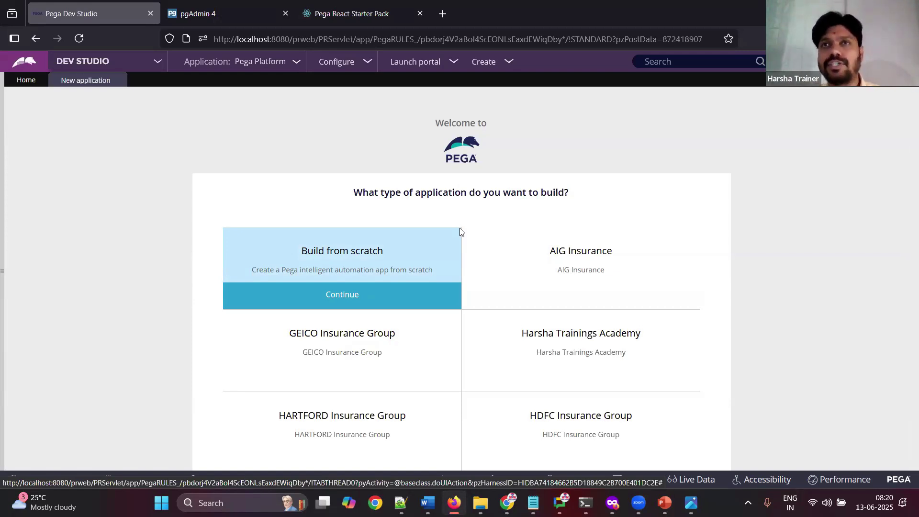
{"action": "mouse_move", "coordinate": [550, 261]}
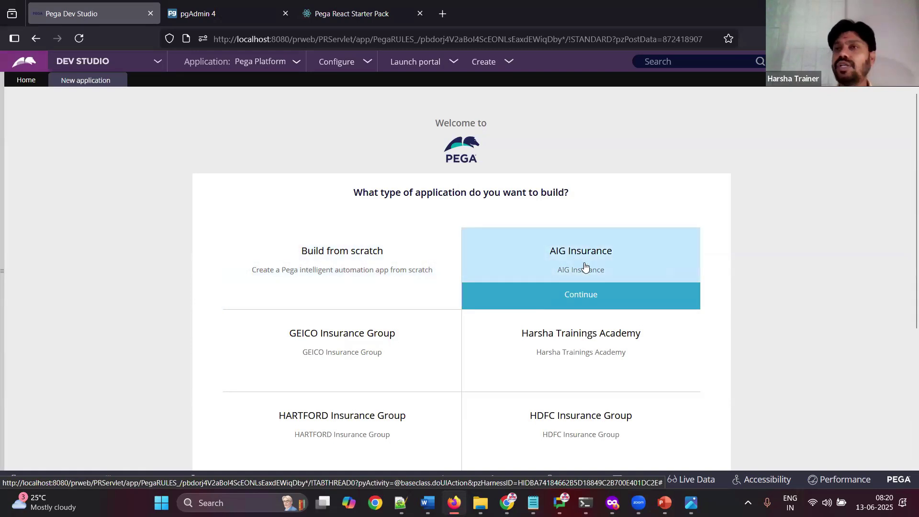
{"action": "mouse_move", "coordinate": [378, 352]}
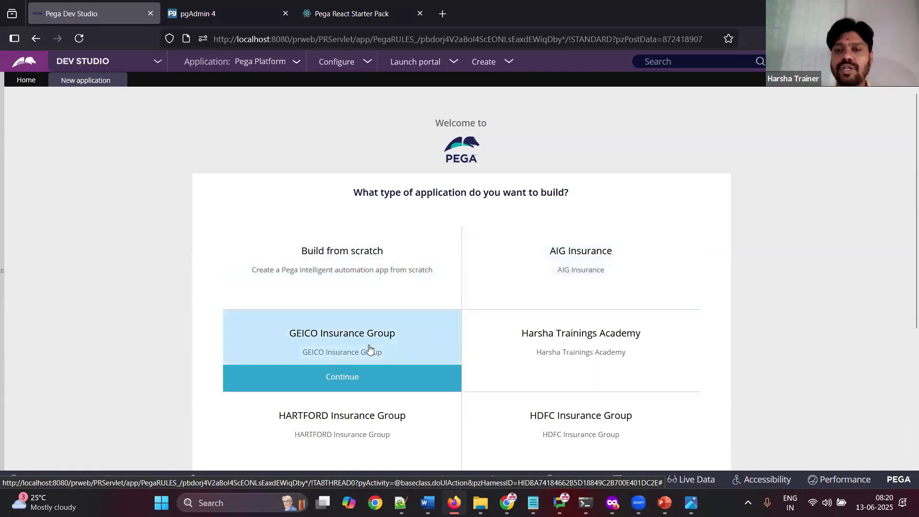
{"action": "mouse_move", "coordinate": [360, 427]}
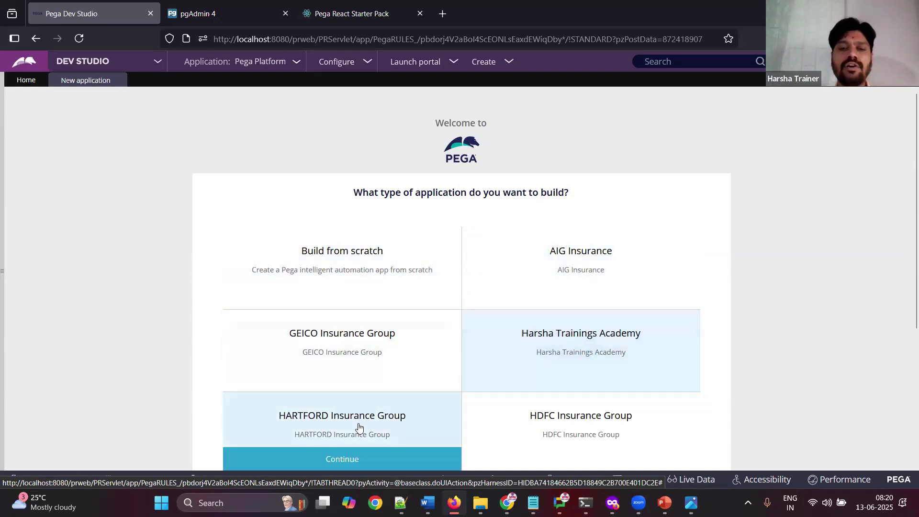
{"action": "mouse_move", "coordinate": [550, 426]}
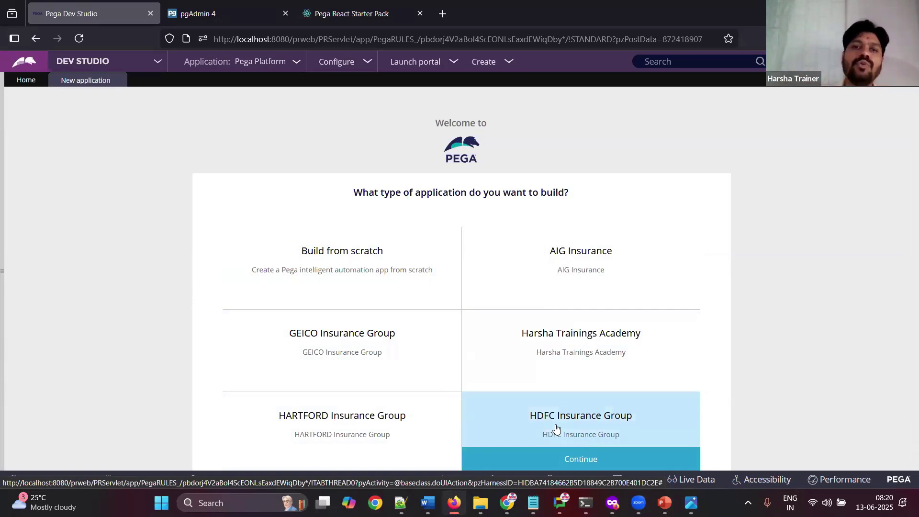
{"action": "left_click", "coordinate": [360, 274]}
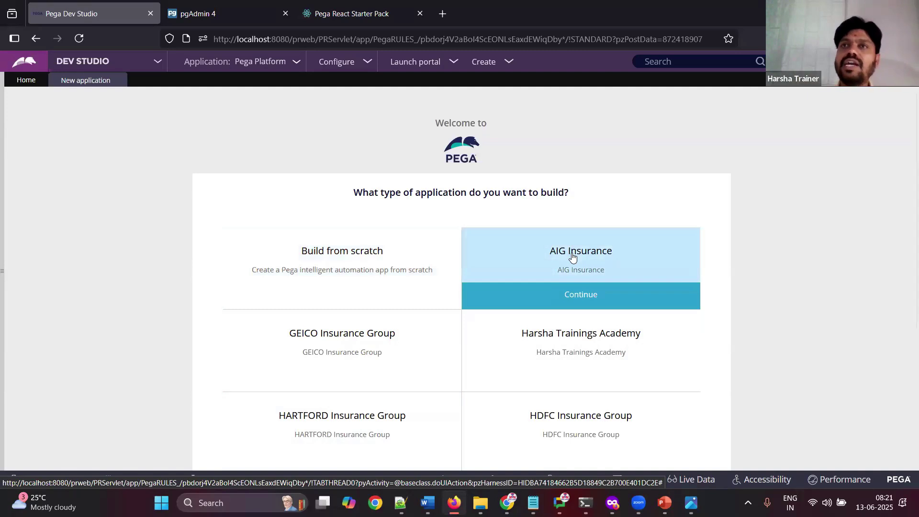
Step: Preview the AIG Insurance and Harsha Trainings Academy types, returning to the full type list each time
{"action": "left_click", "coordinate": [571, 292]}
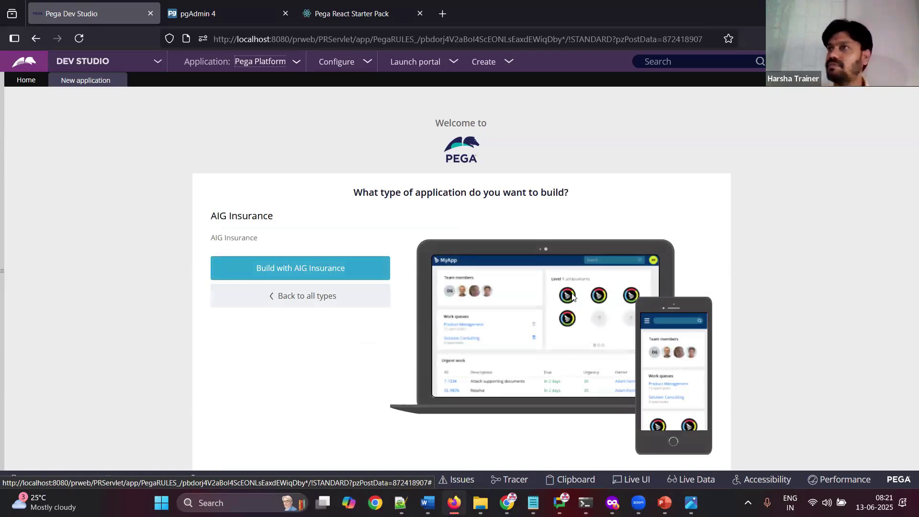
{"action": "left_click", "coordinate": [321, 297]}
{"action": "mouse_move", "coordinate": [584, 353]}
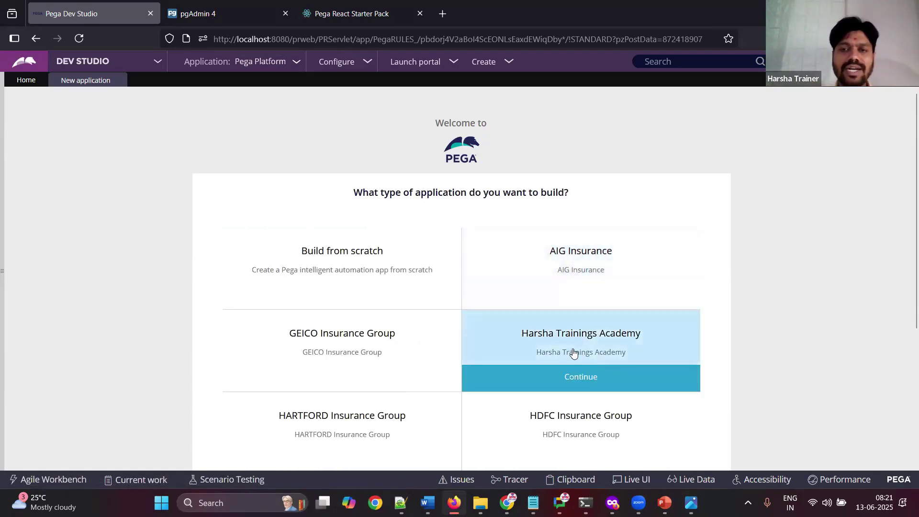
{"action": "left_click", "coordinate": [571, 349]}
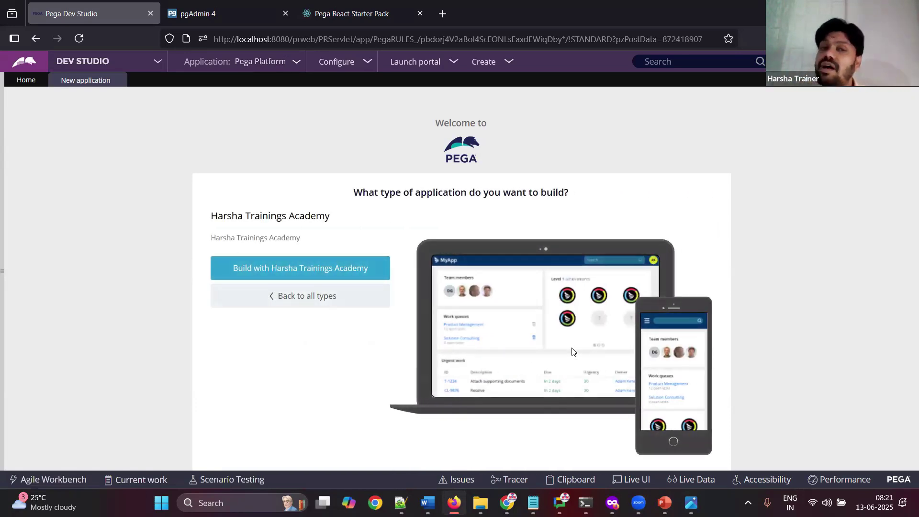
{"action": "left_click", "coordinate": [293, 297]}
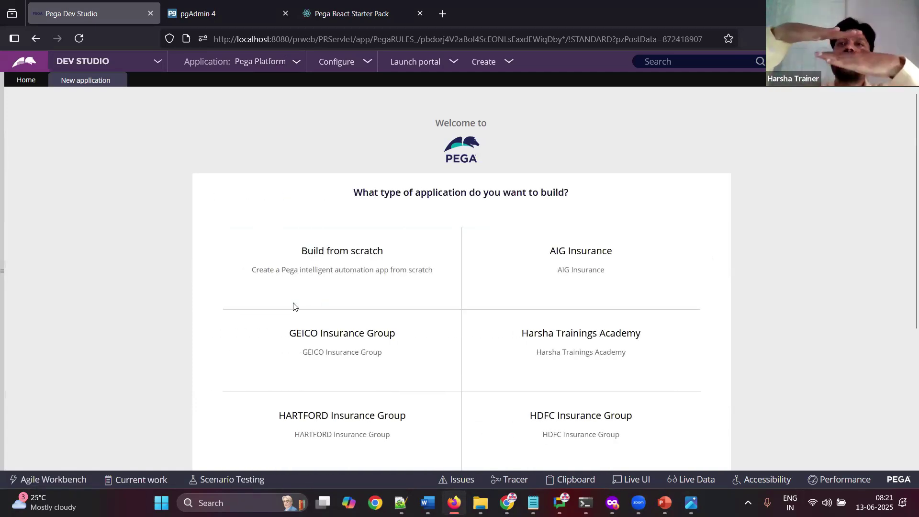
{"action": "mouse_move", "coordinate": [293, 307]}
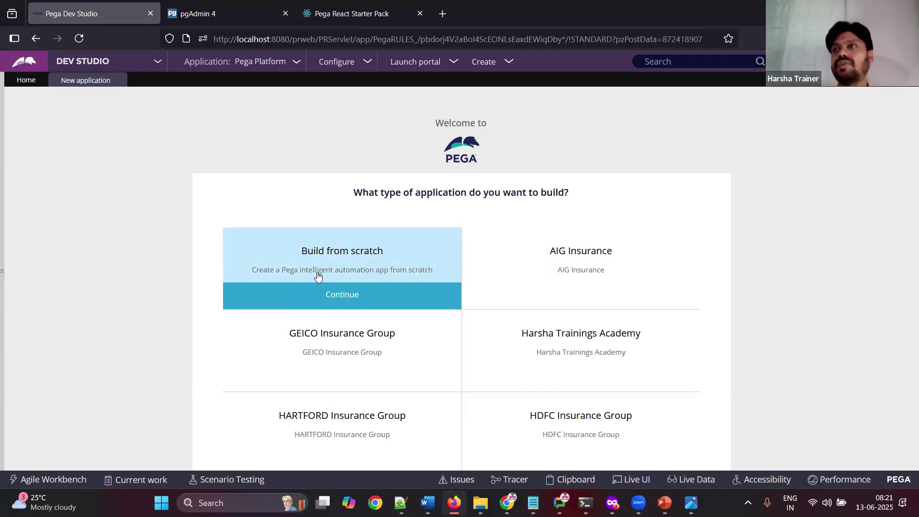
Step: Continue with Build from scratch and select the Theme Cosmos (Traditional architecture) experience
{"action": "left_click", "coordinate": [347, 296]}
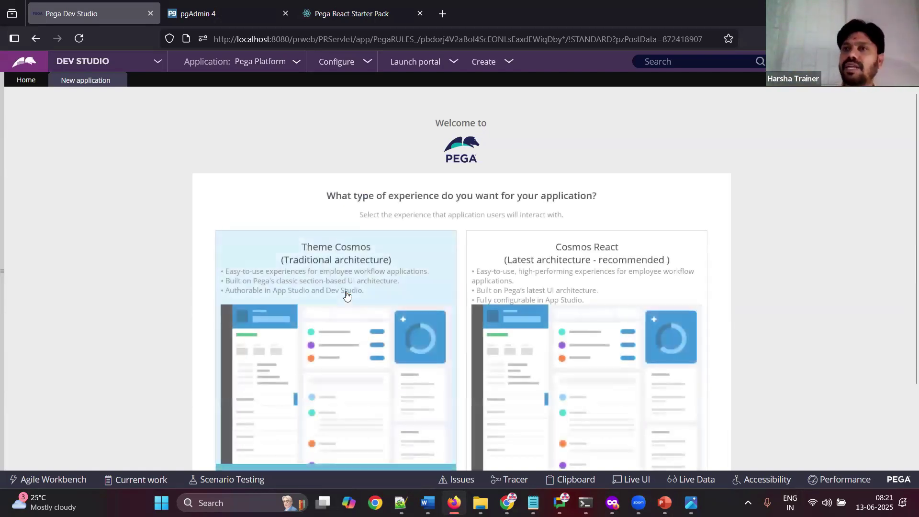
{"action": "scroll", "coordinate": [906, 205], "scroll_direction": "down", "scroll_amount": 2}
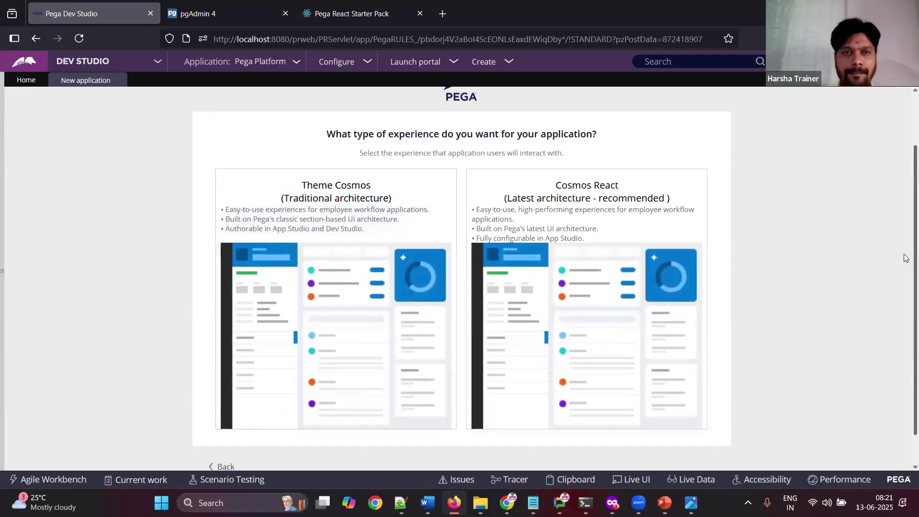
{"action": "mouse_move", "coordinate": [250, 211]}
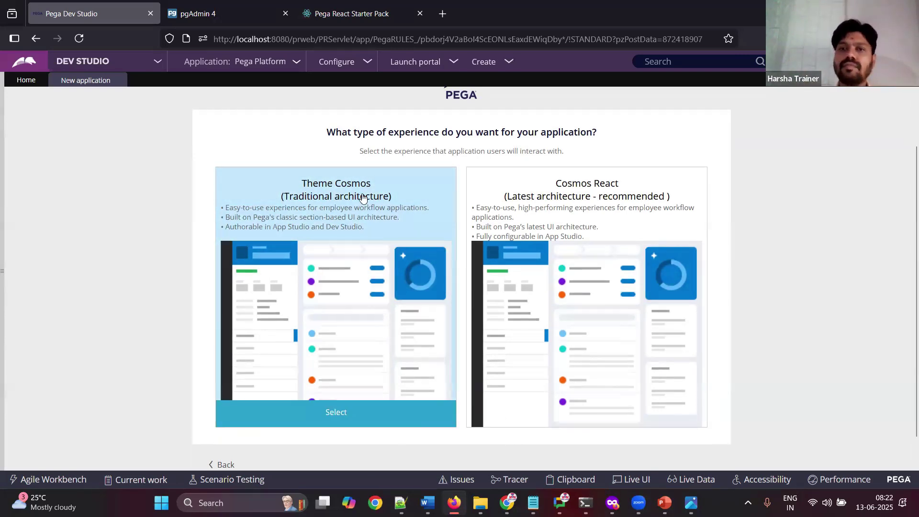
{"action": "mouse_move", "coordinate": [602, 223]}
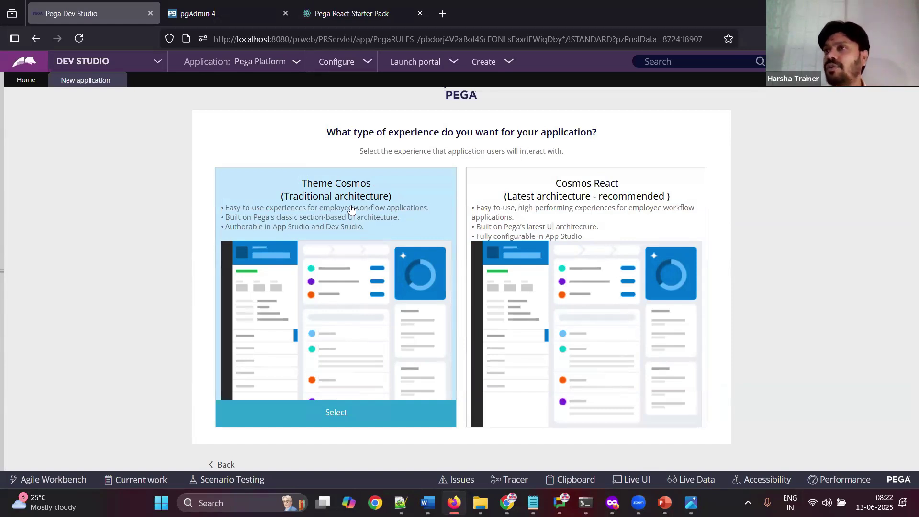
{"action": "left_click", "coordinate": [331, 412]}
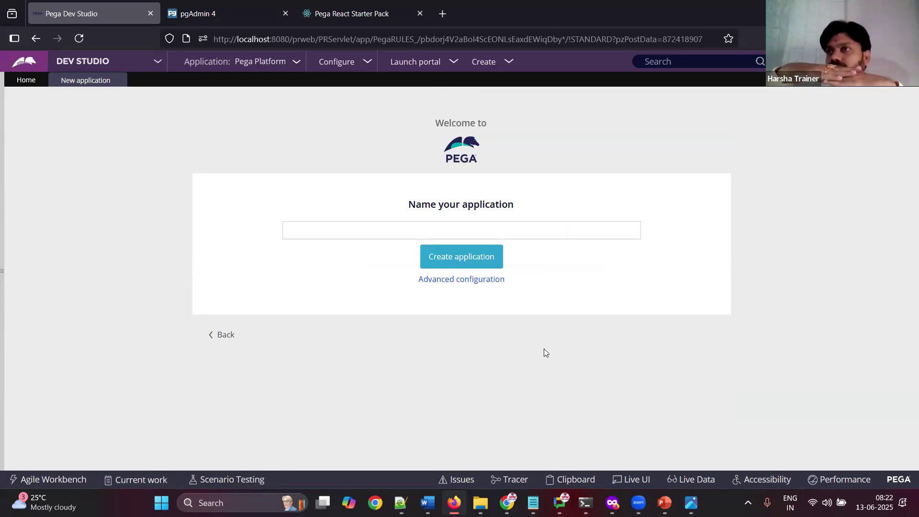
Step: Enter 'test' as the application name
{"action": "left_click", "coordinate": [398, 226]}
{"action": "left_click", "coordinate": [398, 226]}
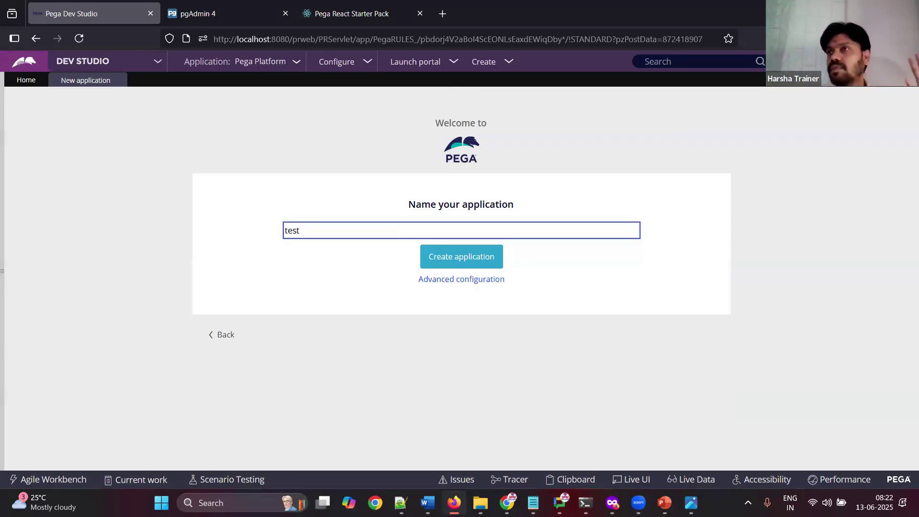
{"action": "left_click", "coordinate": [392, 392]}
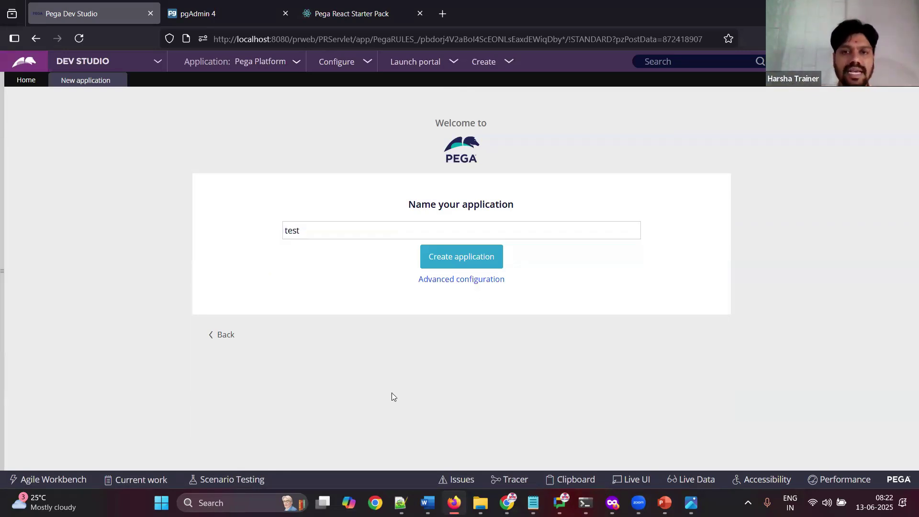
Step: Review Advanced configuration, try the Framework structure, and cancel without saving
{"action": "left_click", "coordinate": [474, 285]}
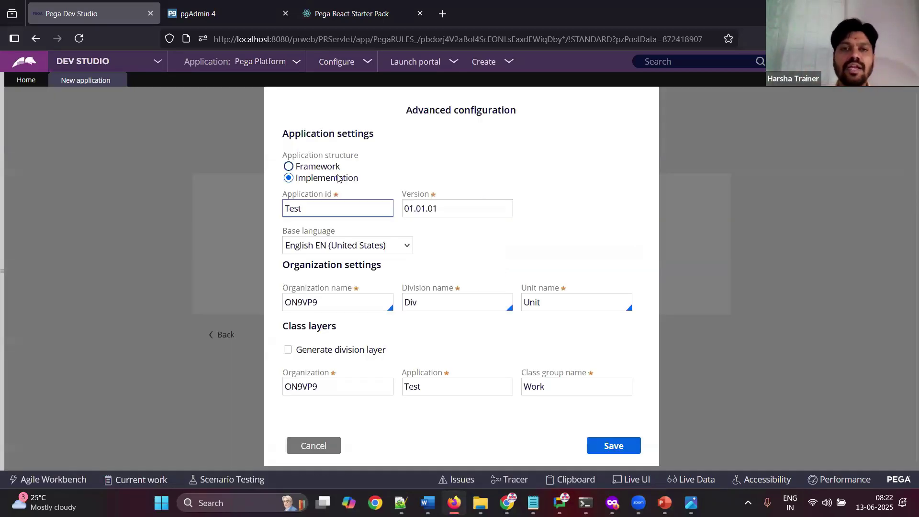
{"action": "left_click_drag", "start_coordinate": [283, 159], "coordinate": [368, 158]}
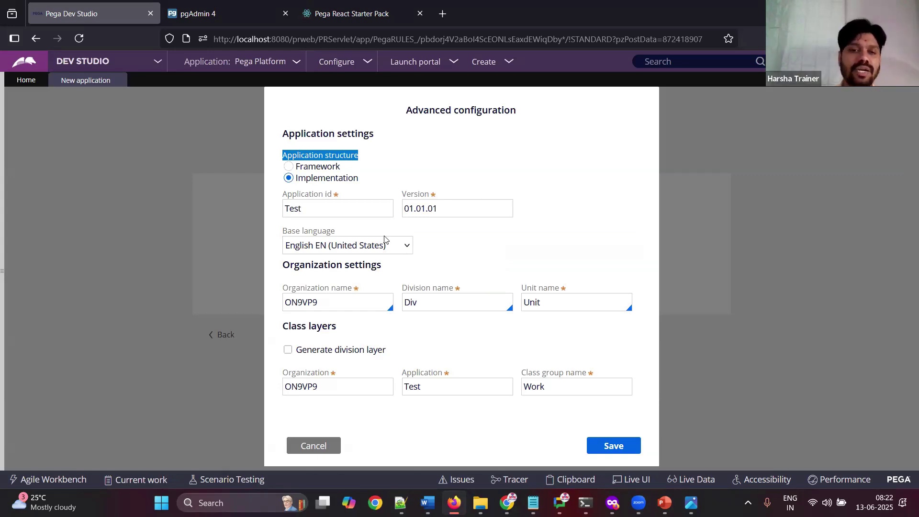
{"action": "left_click", "coordinate": [313, 446]}
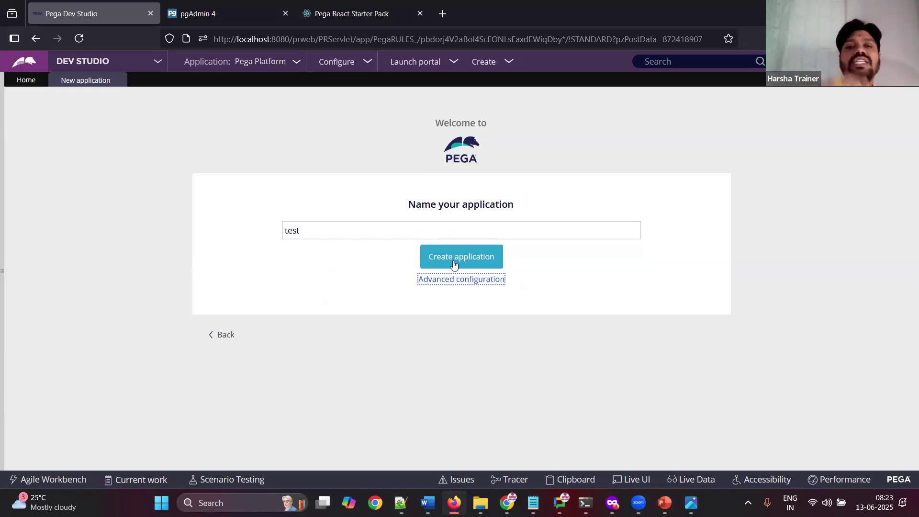
{"action": "left_click", "coordinate": [460, 281]}
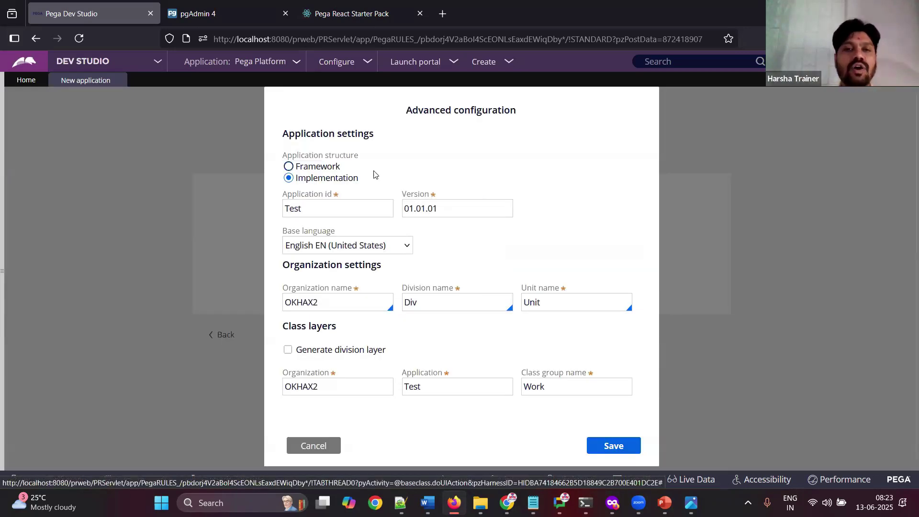
{"action": "left_click", "coordinate": [288, 168]}
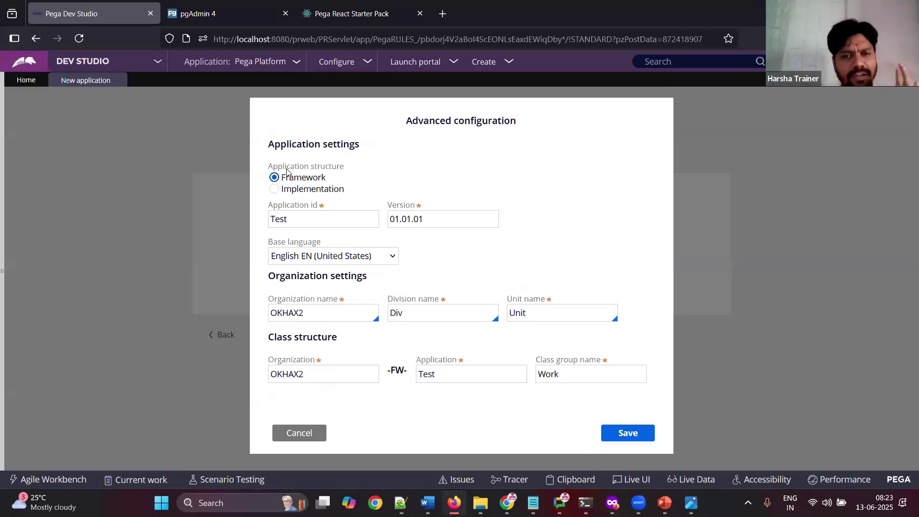
{"action": "left_click_drag", "start_coordinate": [271, 207], "coordinate": [340, 211]}
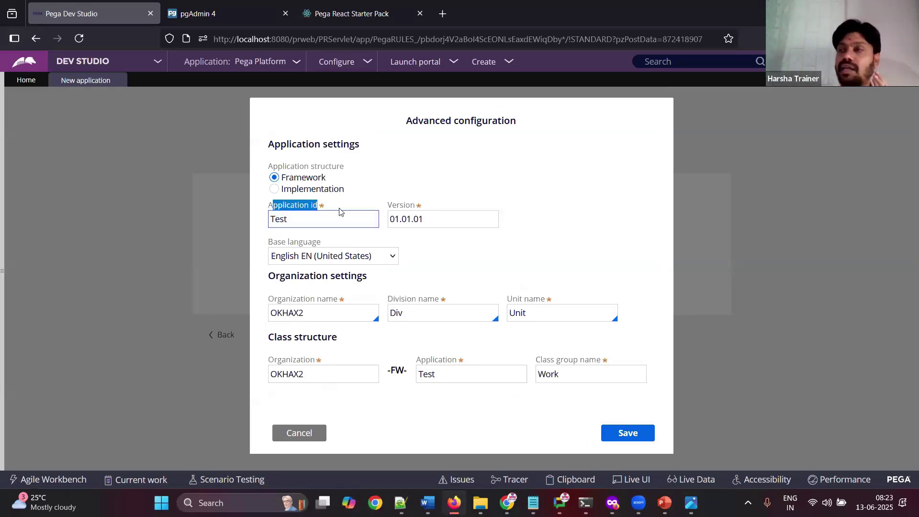
{"action": "left_click", "coordinate": [304, 432]}
{"action": "left_click", "coordinate": [338, 232]}
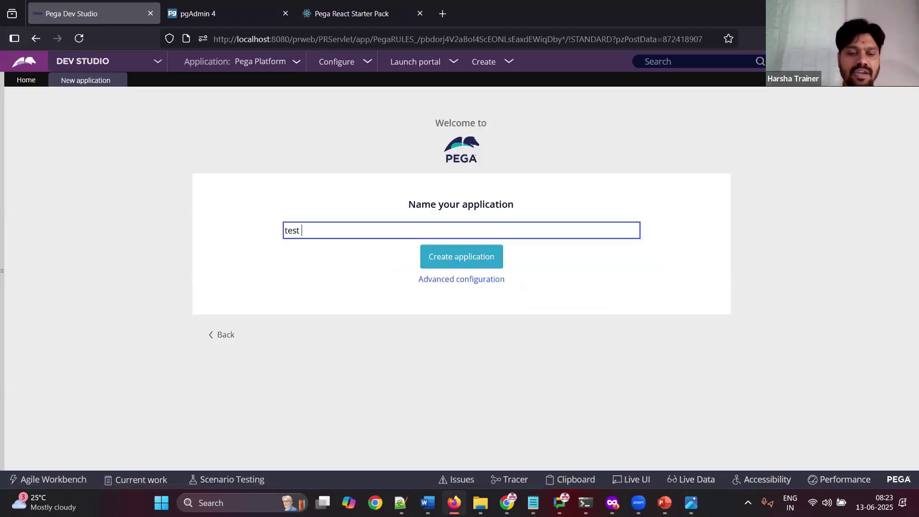
{"action": "type", "text": "fw appp mine"}
{"action": "left_click", "coordinate": [437, 279]}
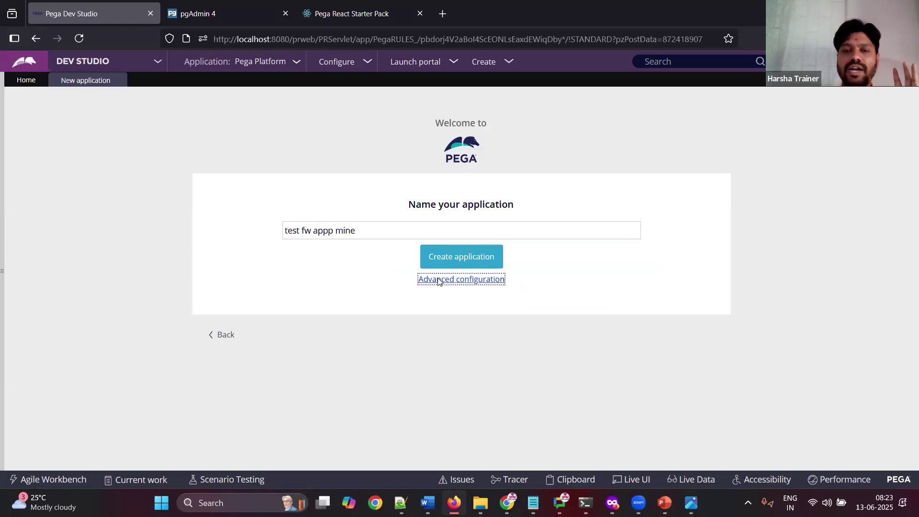
{"action": "left_click_drag", "start_coordinate": [369, 208], "coordinate": [268, 218]}
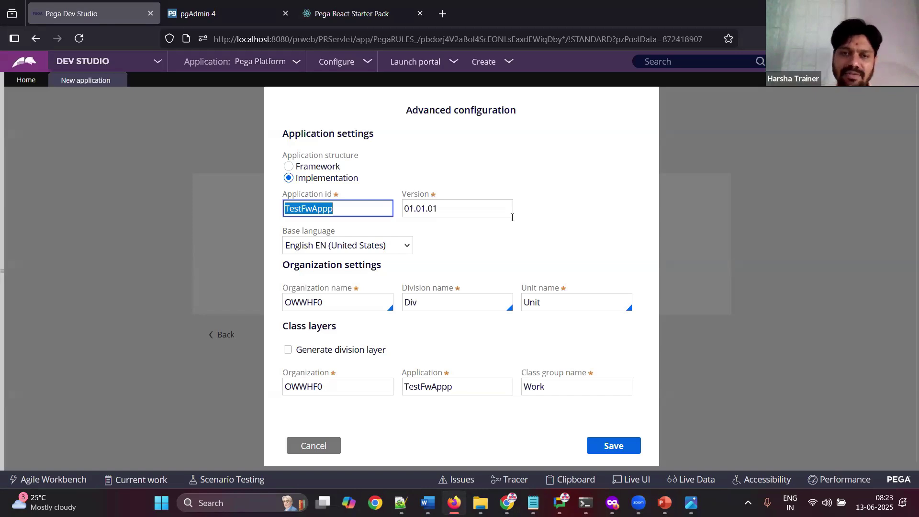
{"action": "left_click", "coordinate": [452, 208]}
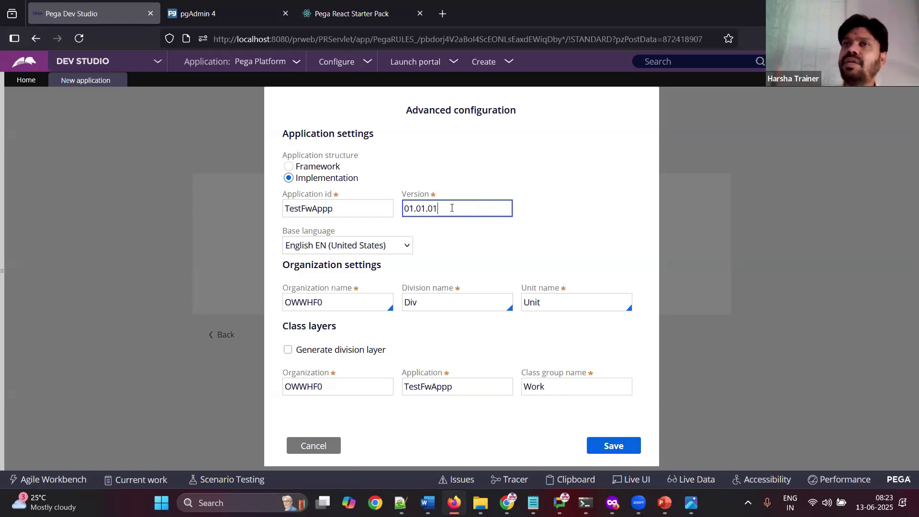
{"action": "left_click", "coordinate": [373, 209]}
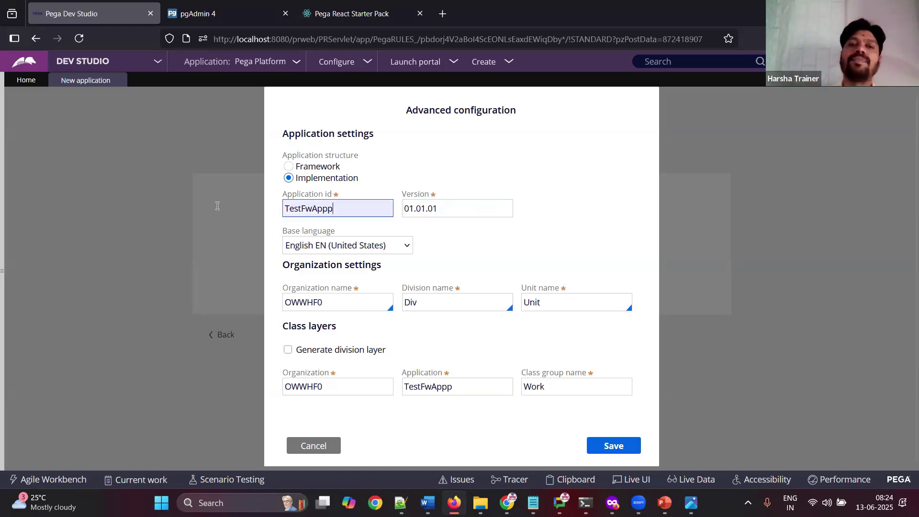
{"action": "key", "text": "ctrl+a"}
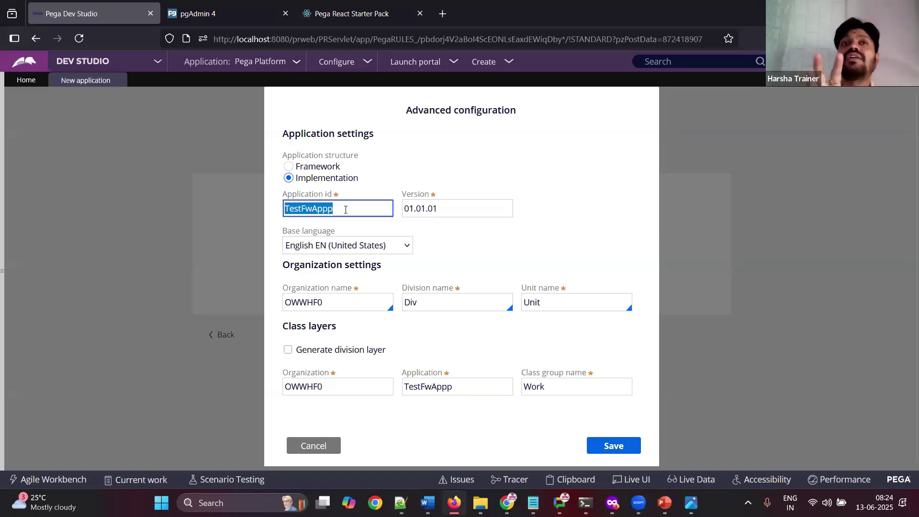
{"action": "left_click", "coordinate": [314, 445]}
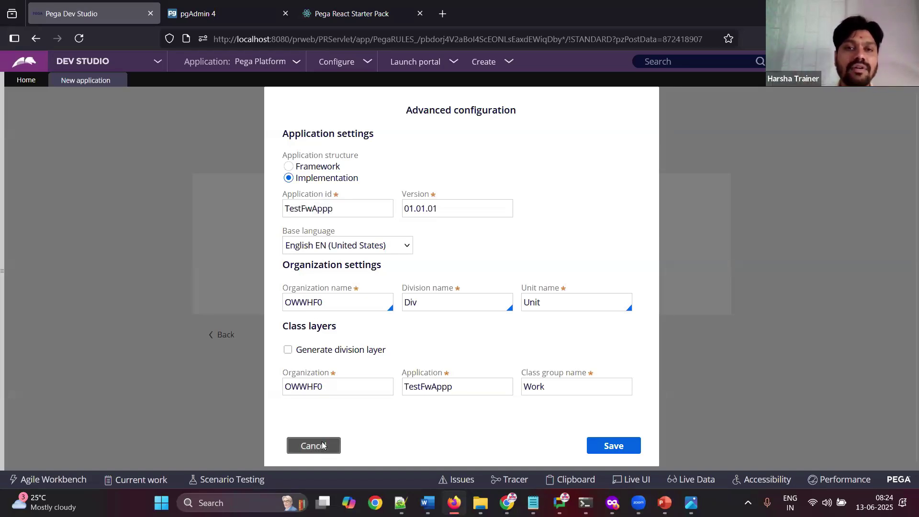
{"action": "double_click", "coordinate": [354, 232]}
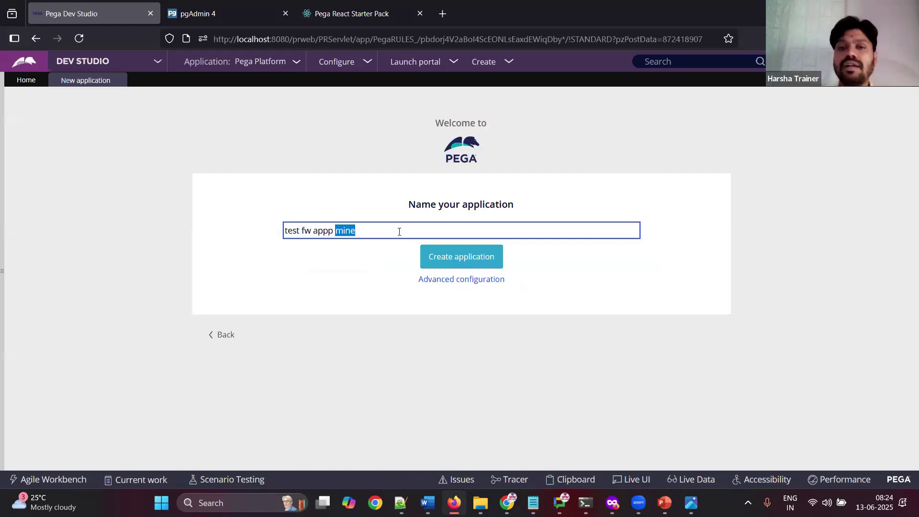
{"action": "left_click", "coordinate": [470, 284]}
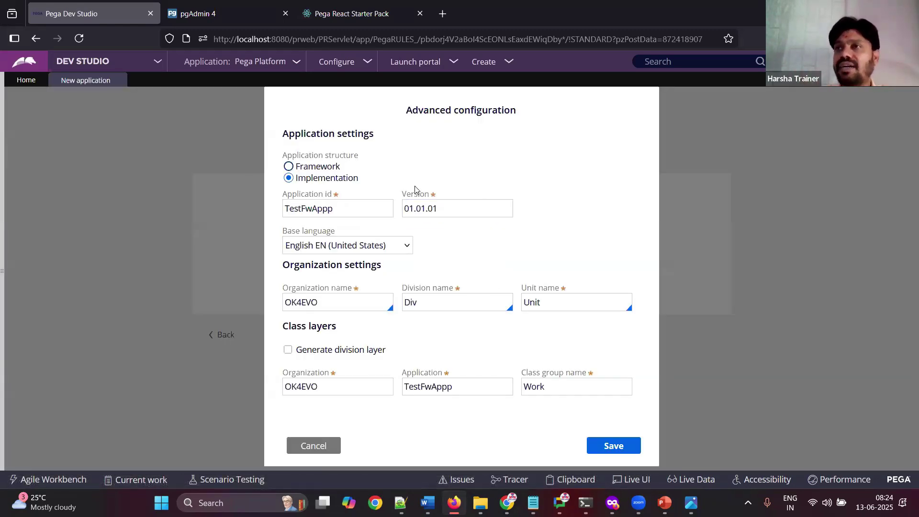
{"action": "left_click", "coordinate": [356, 214]}
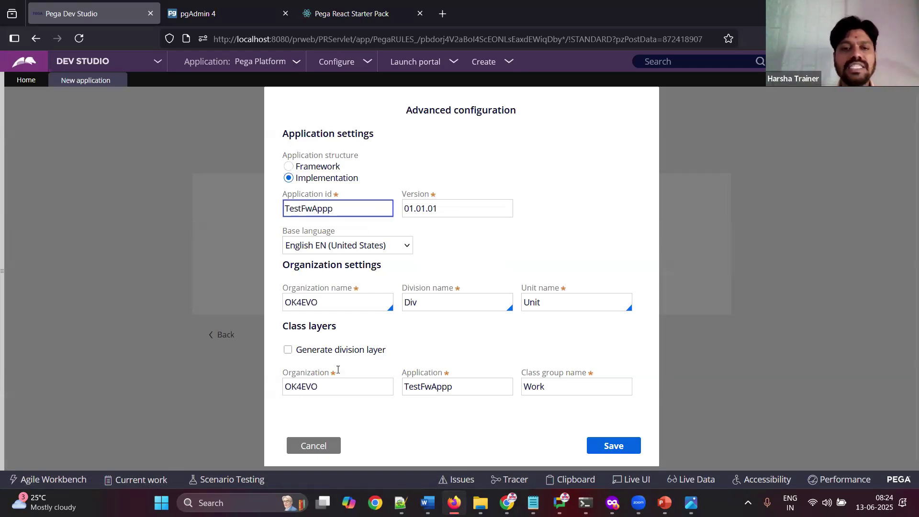
{"action": "left_click", "coordinate": [314, 445]}
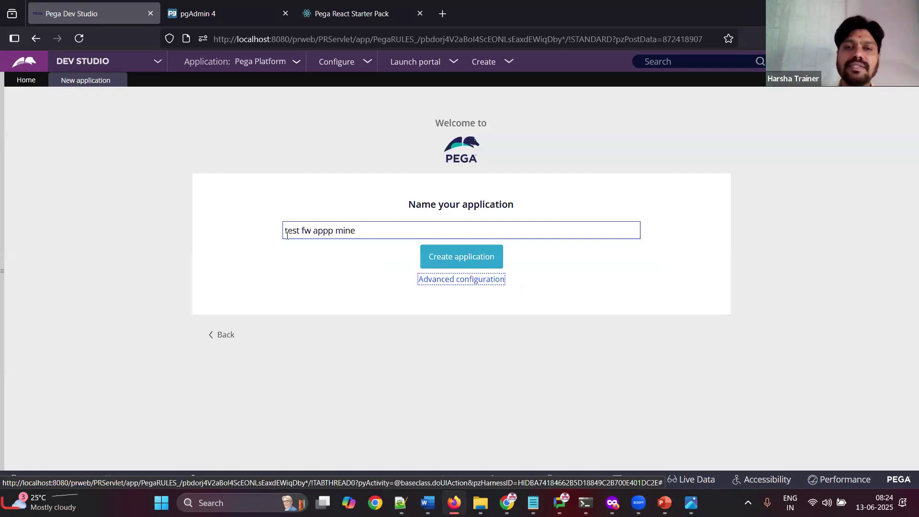
{"action": "left_click_drag", "start_coordinate": [287, 234], "coordinate": [401, 241]}
{"action": "left_click", "coordinate": [471, 278]}
{"action": "left_click_drag", "start_coordinate": [362, 209], "coordinate": [206, 205]}
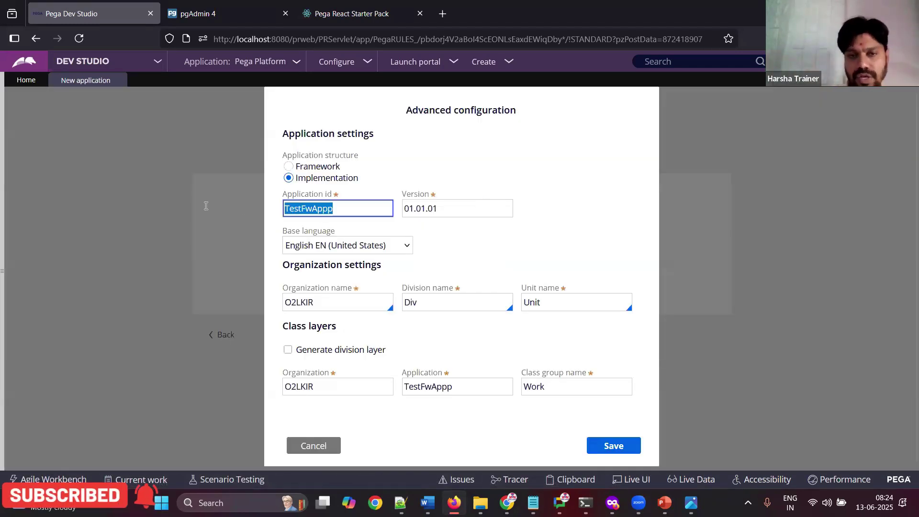
Step: Try a Framework structure with organization name 'test', review the derived class names, then cancel
{"action": "left_click", "coordinate": [288, 167]}
{"action": "left_click_drag", "start_coordinate": [345, 219], "coordinate": [238, 205]}
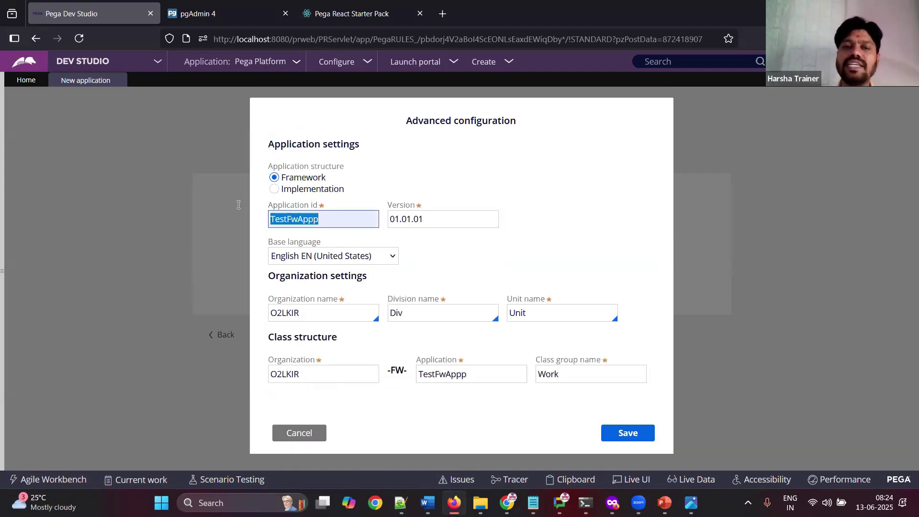
{"action": "left_click_drag", "start_coordinate": [269, 304], "coordinate": [348, 304]}
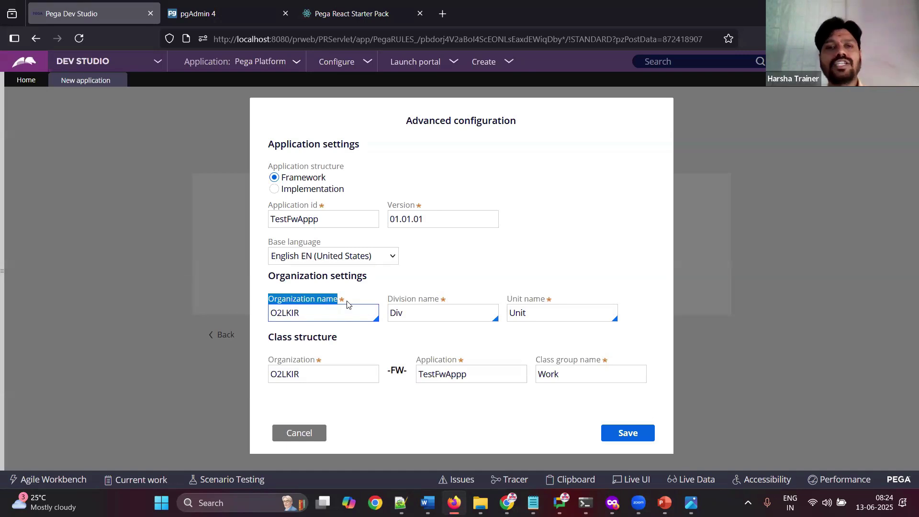
{"action": "double_click", "coordinate": [322, 317]}
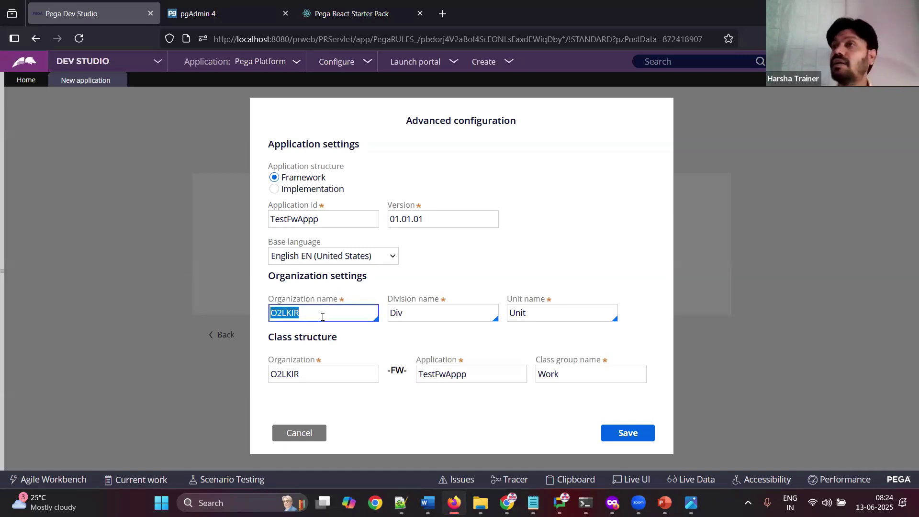
{"action": "type", "text": "test"}
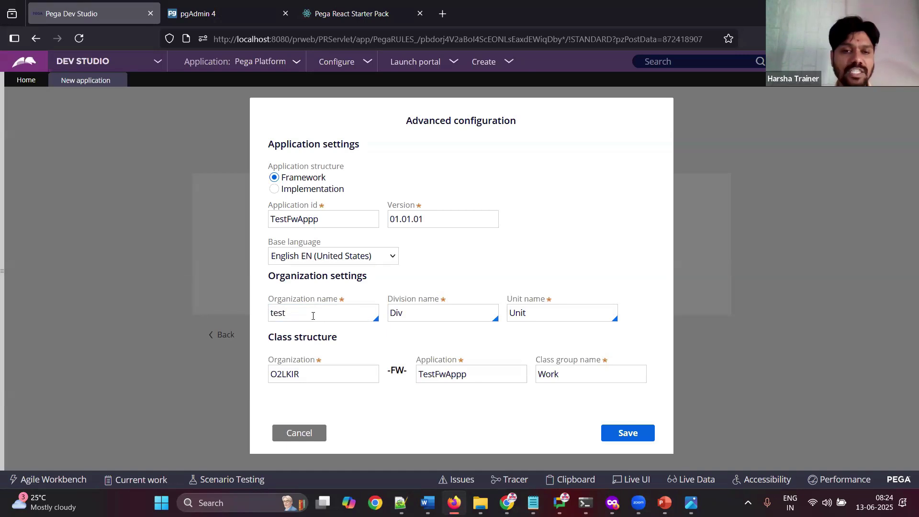
{"action": "left_click_drag", "start_coordinate": [287, 312], "coordinate": [205, 311]}
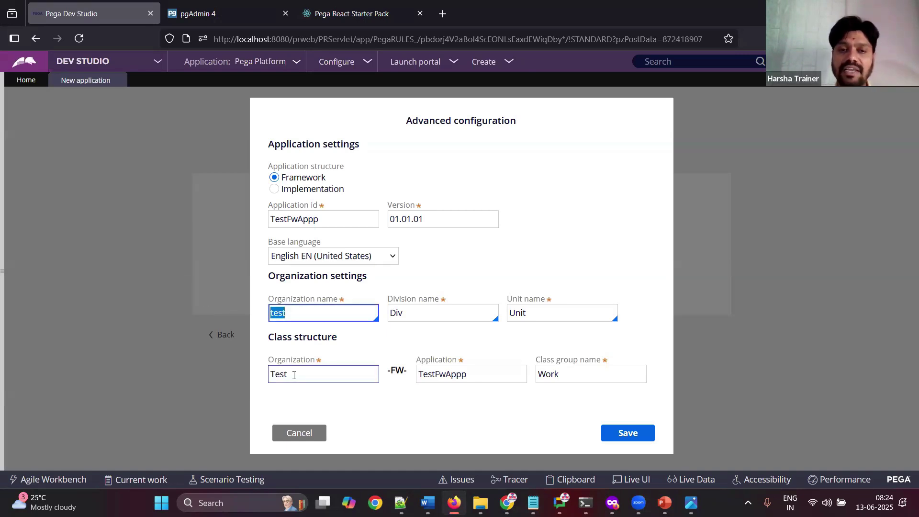
{"action": "left_click_drag", "start_coordinate": [297, 373], "coordinate": [230, 385]}
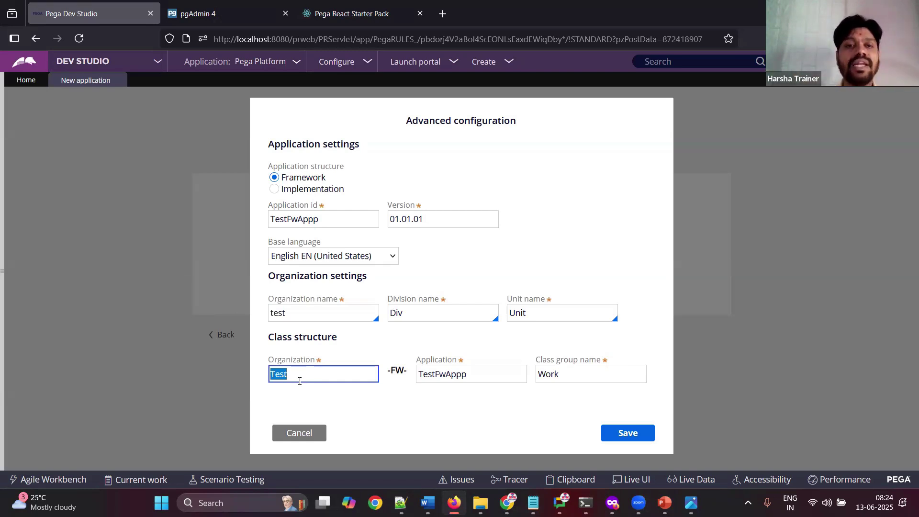
{"action": "left_click_drag", "start_coordinate": [373, 218], "coordinate": [236, 222]}
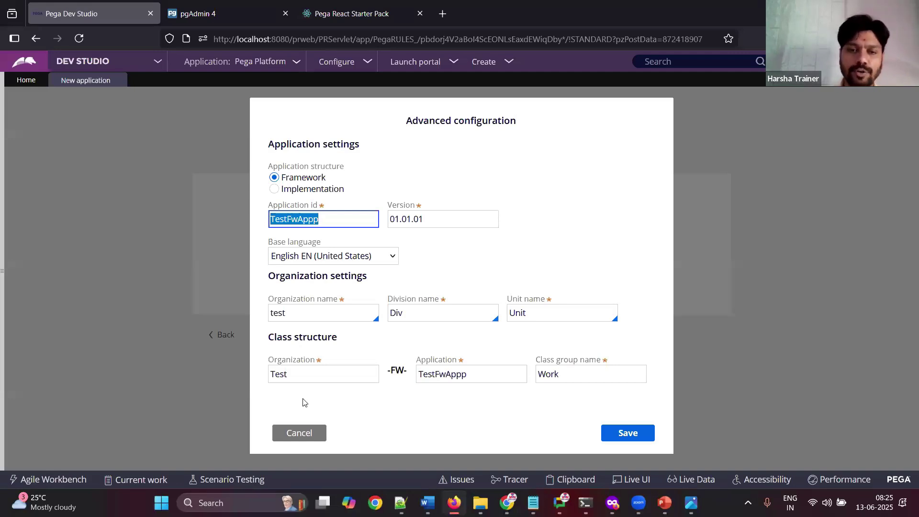
{"action": "left_click", "coordinate": [289, 443]}
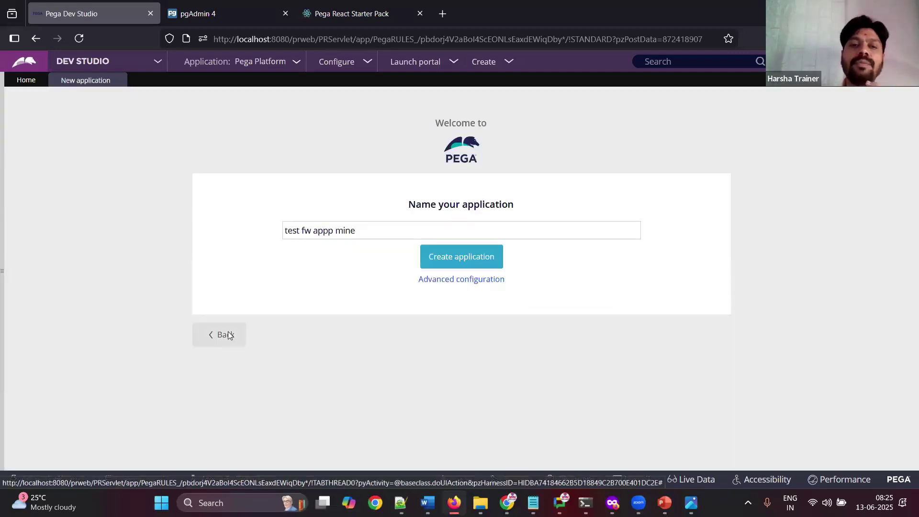
Step: Close the New application tab and restart New Application from the Application menu
{"action": "left_click", "coordinate": [225, 334]}
{"action": "scroll", "coordinate": [904, 344], "scroll_direction": "down", "scroll_amount": 4}
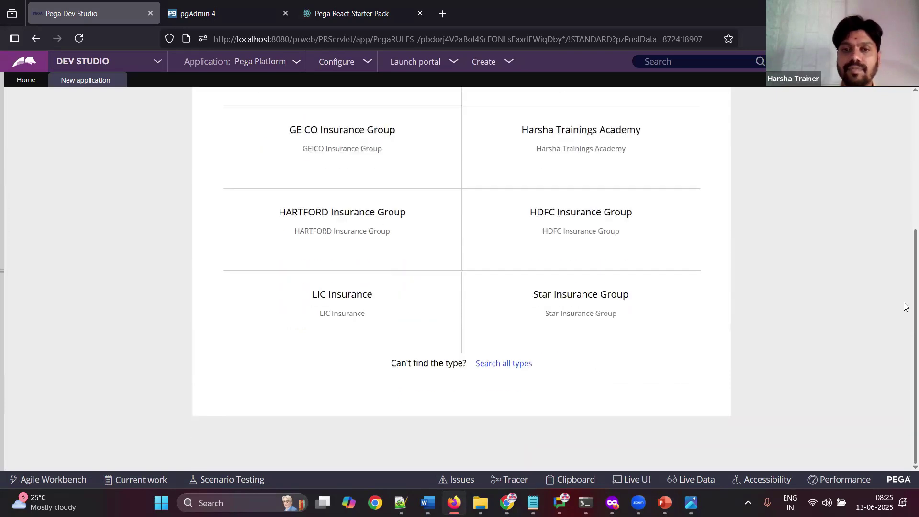
{"action": "scroll", "coordinate": [903, 158], "scroll_direction": "up", "scroll_amount": 4}
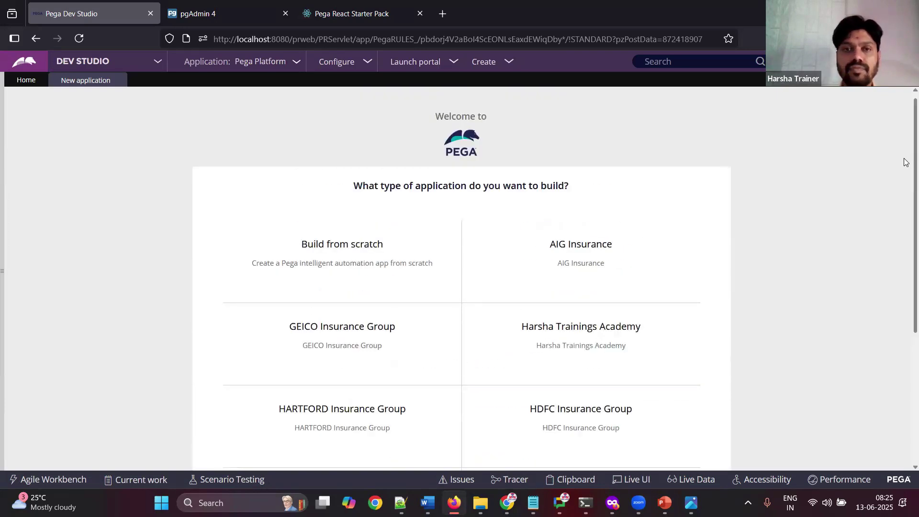
{"action": "left_click", "coordinate": [432, 501]}
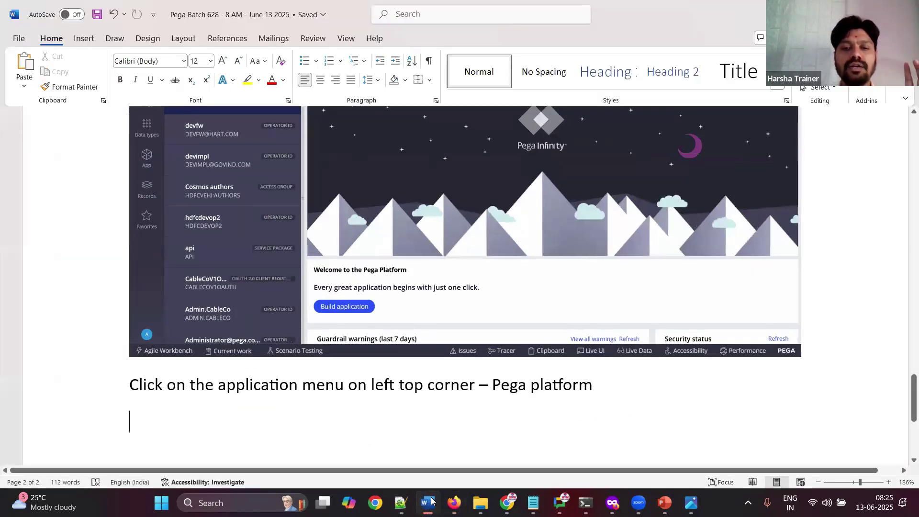
{"action": "key", "text": "alt+Tab"}
{"action": "scroll", "coordinate": [905, 428], "scroll_direction": "down", "scroll_amount": 4}
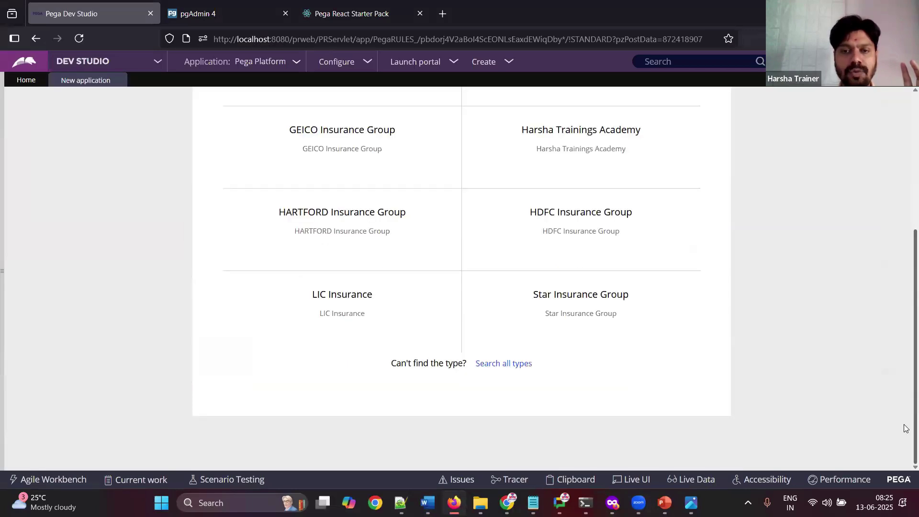
{"action": "scroll", "coordinate": [905, 287], "scroll_direction": "up", "scroll_amount": 4}
{"action": "left_click", "coordinate": [118, 80]}
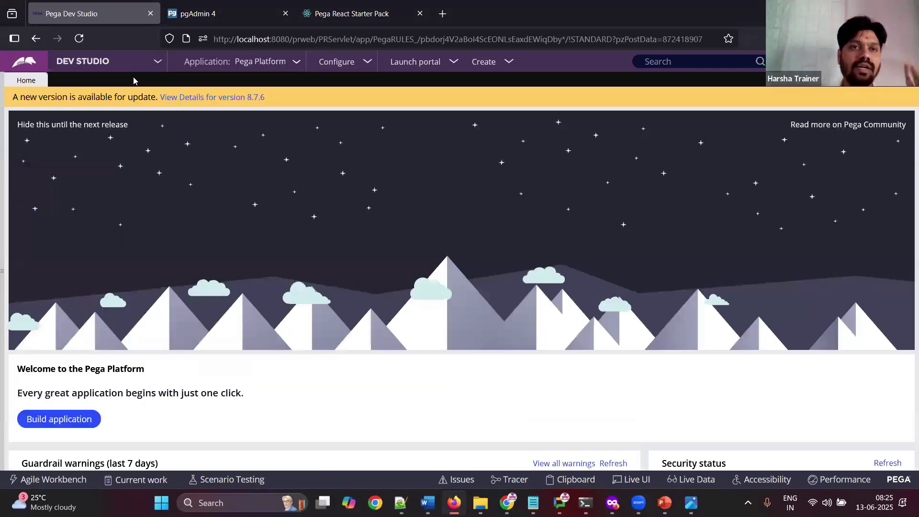
{"action": "left_click", "coordinate": [276, 65]}
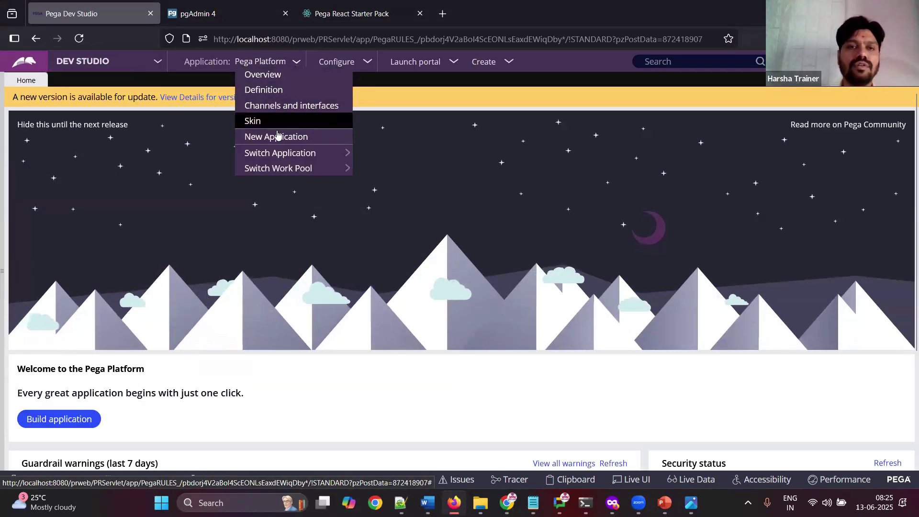
{"action": "left_click", "coordinate": [276, 137]}
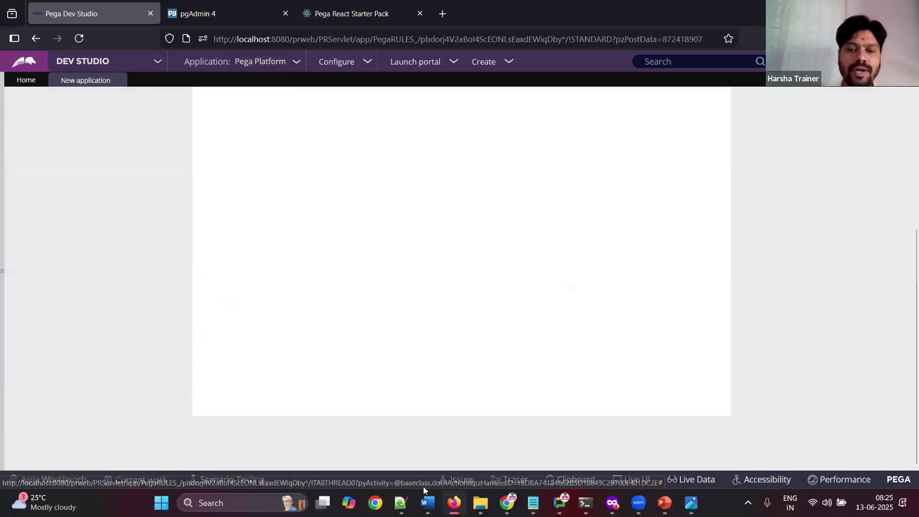
Step: Paste the application menu screenshot into the Word notes
{"action": "left_click", "coordinate": [427, 503]}
{"action": "key", "text": "Return"}
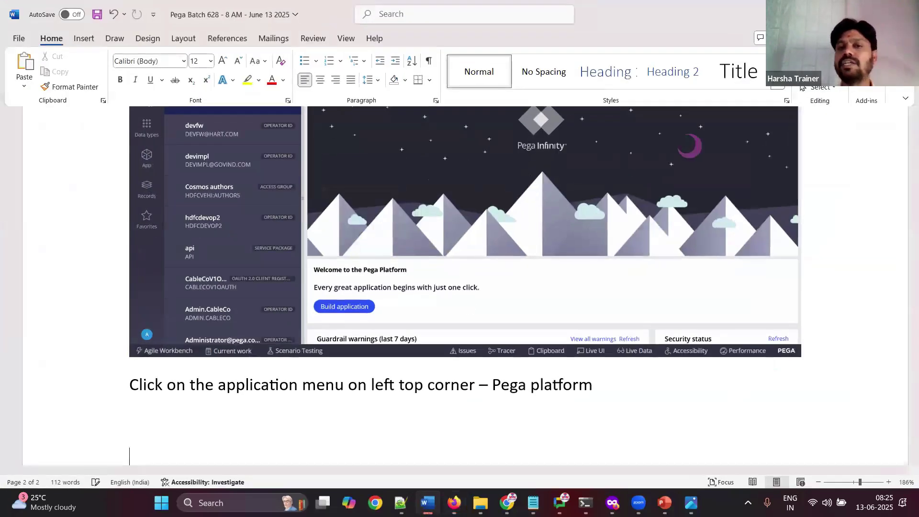
{"action": "key", "text": "ctrl+v"}
{"action": "scroll", "coordinate": [460, 287], "scroll_direction": "down", "scroll_amount": 4}
{"action": "key", "text": "alt+Tab"}
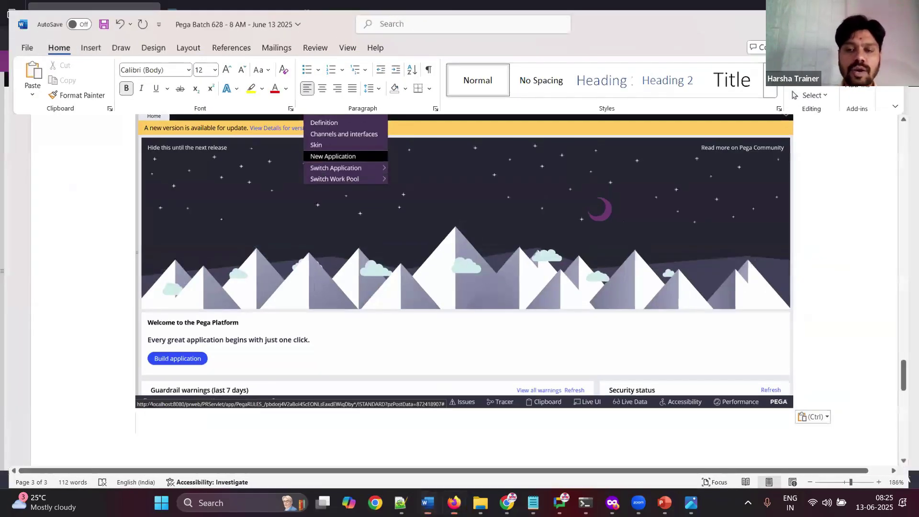
{"action": "scroll", "coordinate": [905, 166], "scroll_direction": "up", "scroll_amount": 5}
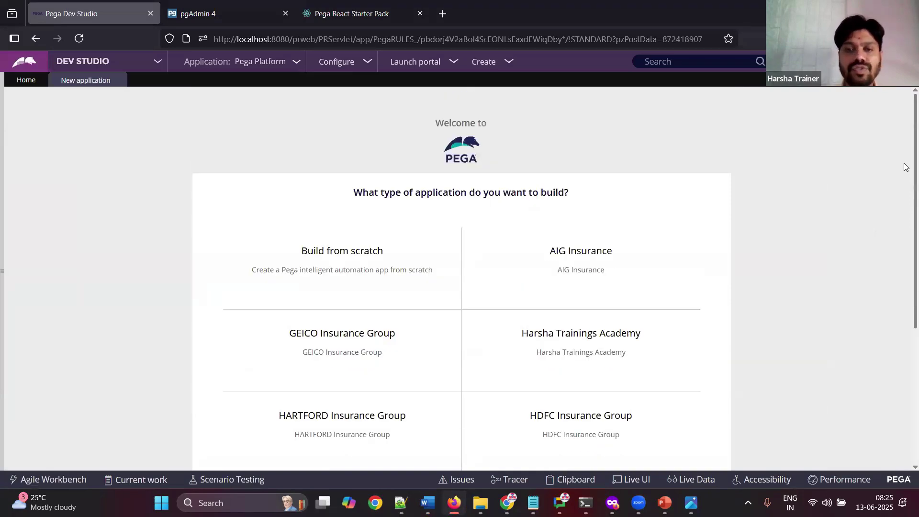
{"action": "key", "text": "alt+Tab"}
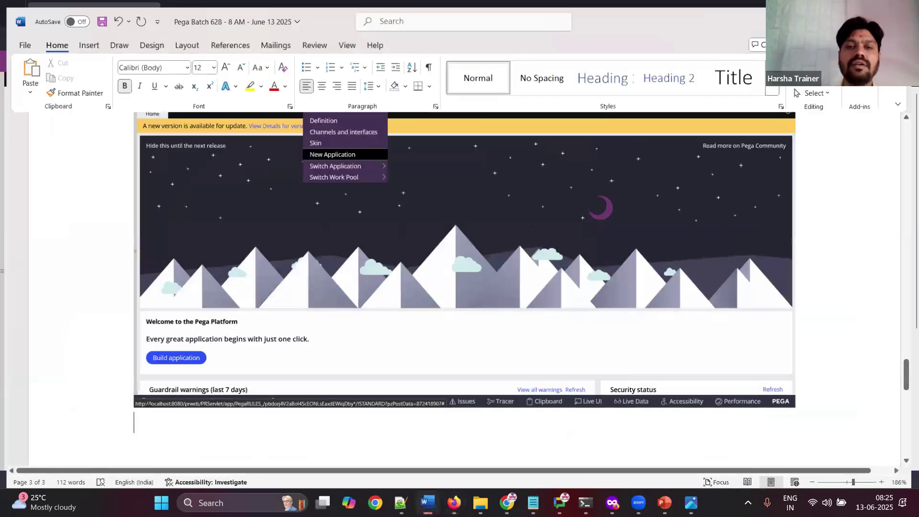
Step: Paste the screenshot and note that Build from scratch builds on FW application "Pega Platform"
{"action": "key", "text": "ctrl+v"}
{"action": "key", "text": "Return"}
{"action": "type", "text": "Click"}
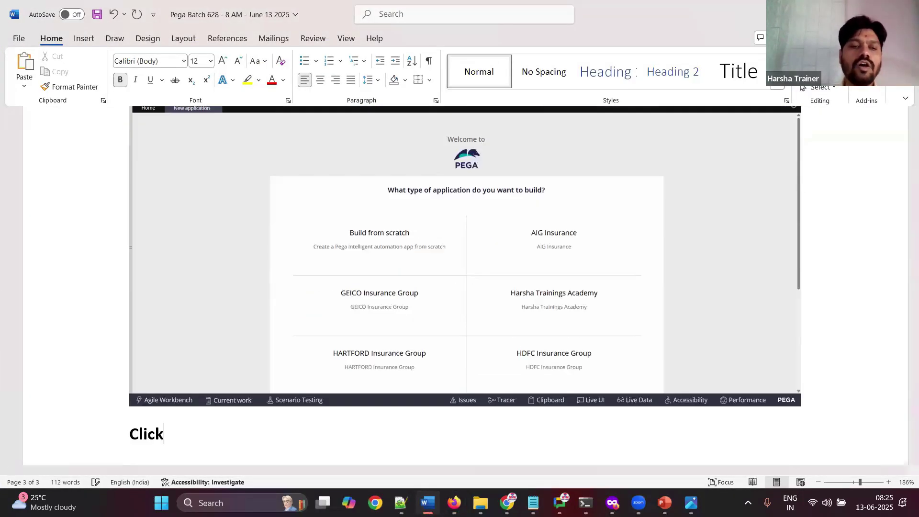
{"action": "type", "text": " on build from"}
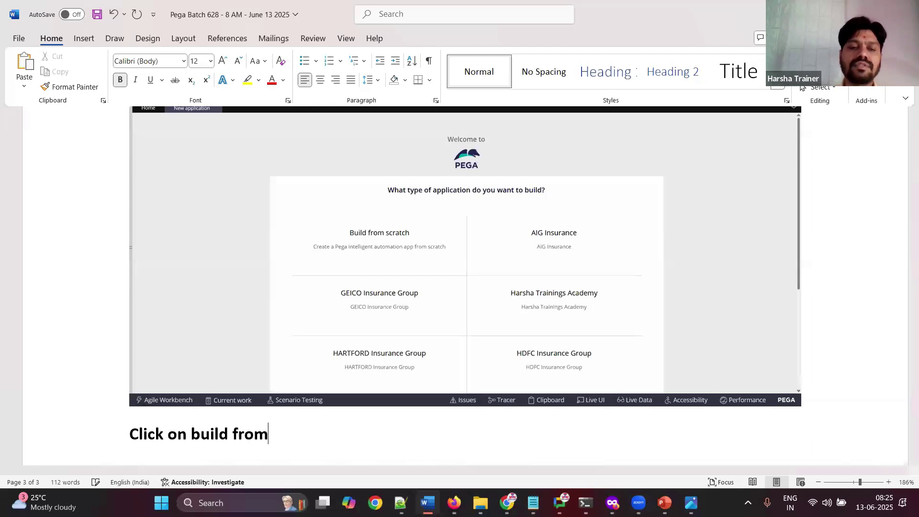
{"action": "type", "text": " screatch th"}
{"action": "key", "text": "BackSpace"}
{"action": "key", "text": "BackSpace"}
{"action": "key", "text": "BackSpace"}
{"action": "key", "text": "BackSpace"}
{"action": "key", "text": "BackSpace"}
{"action": "key", "text": "BackSpace"}
{"action": "key", "text": "BackSpace"}
{"action": "key", "text": "BackSpace"}
{"action": "type", "text": "ra"}
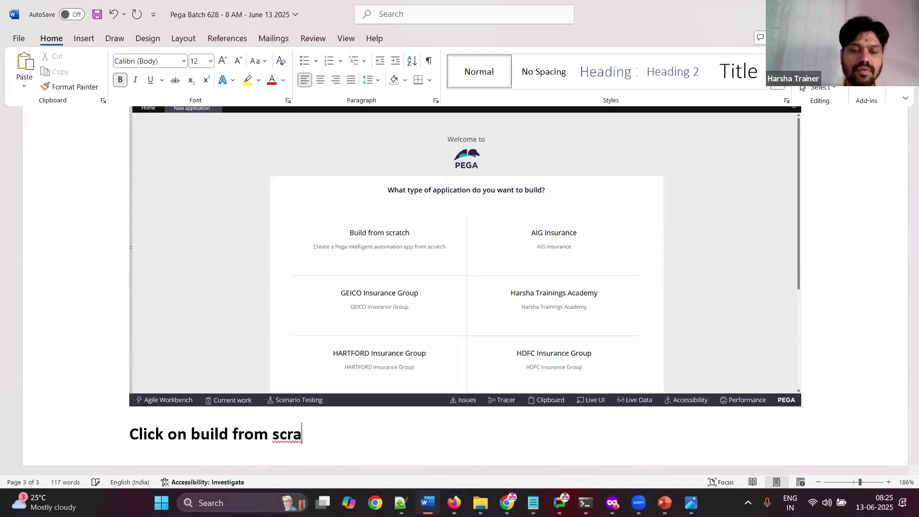
{"action": "type", "text": "tch that means"}
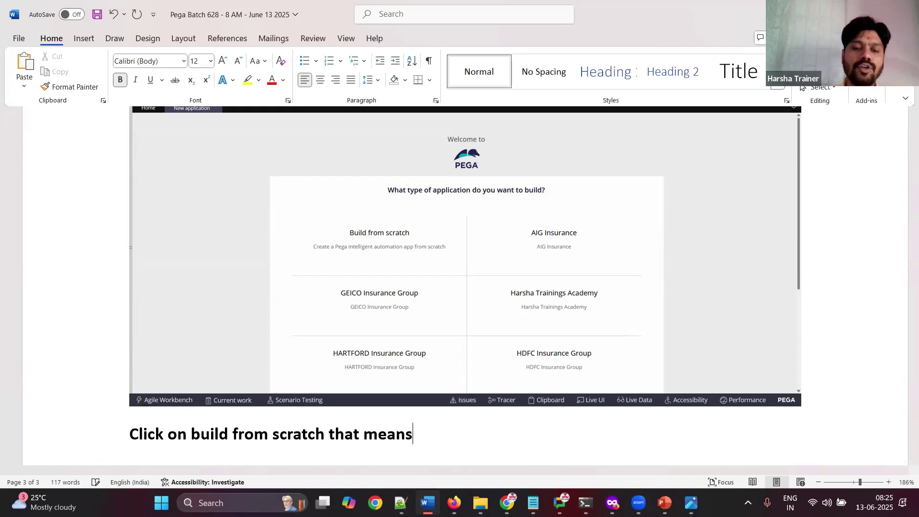
{"action": "type", "text": " your application"}
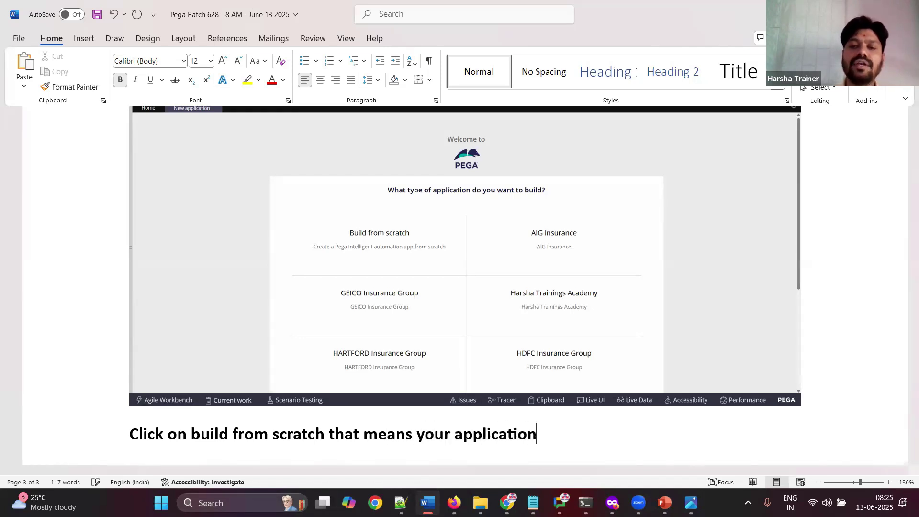
{"action": "type", "text": " is going to fet"}
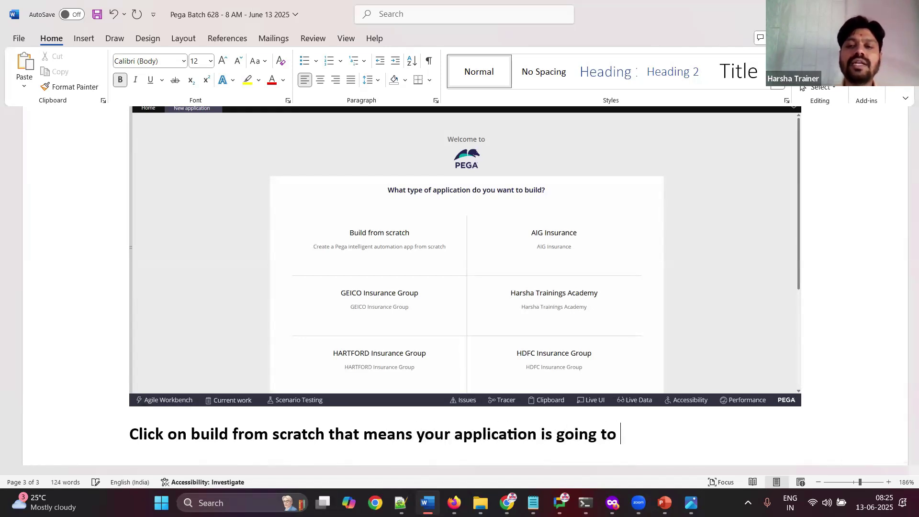
{"action": "key", "text": "BackSpace"}
{"action": "key", "text": "BackSpace"}
{"action": "key", "text": "BackSpace"}
{"action": "type", "text": "get"}
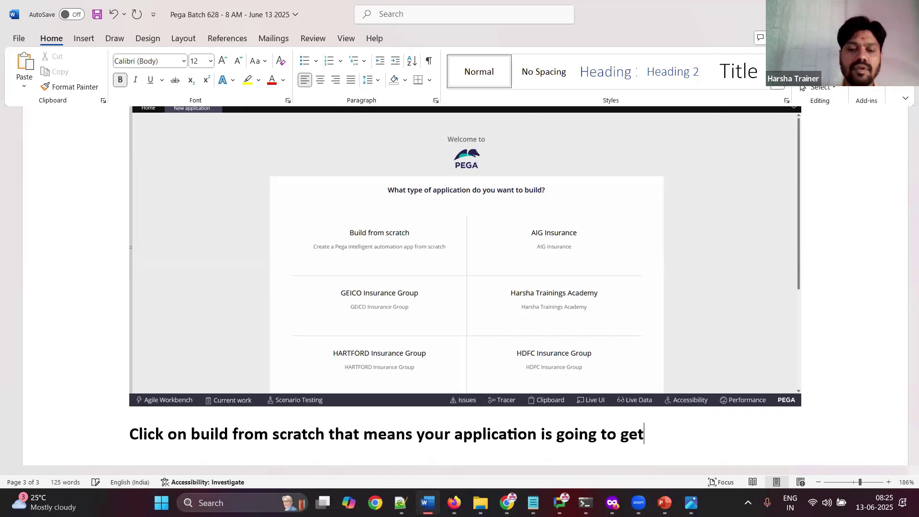
{"action": "type", "text": " created on top of"}
{"action": "key", "text": "Return"}
{"action": "type", "text": "FW a"}
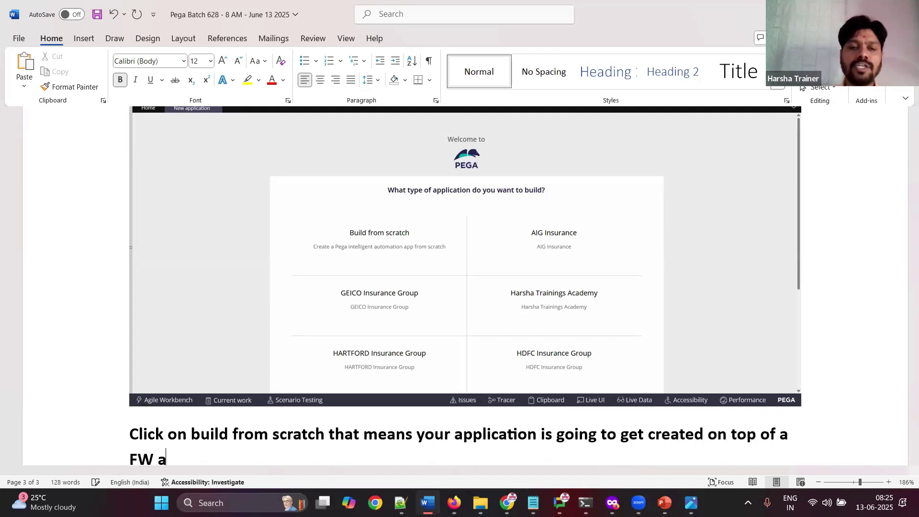
{"action": "type", "text": "pplication called"}
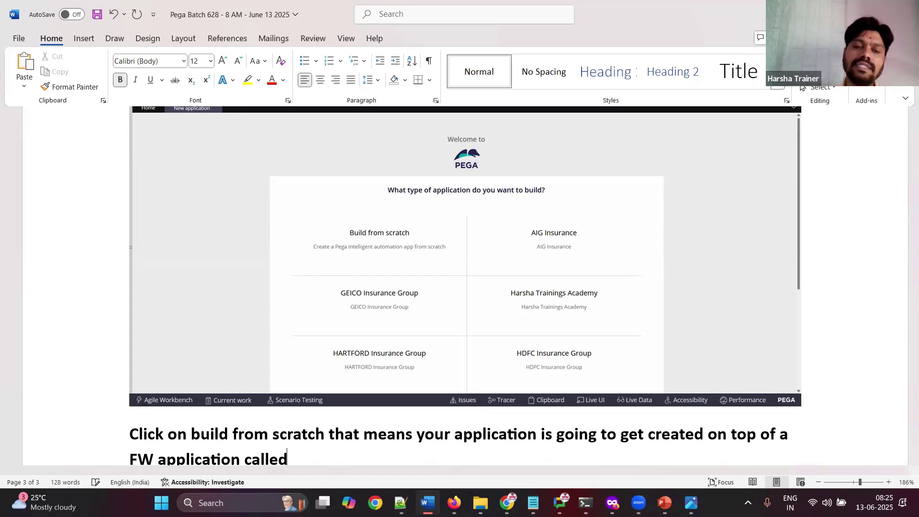
{"action": "type", "text": " as \"Pl"}
{"action": "type", "text": "ega Platform"}
{"action": "type", "text": "\"."}
{"action": "key", "text": "Return"}
{"action": "key", "text": "ctrl+s"}
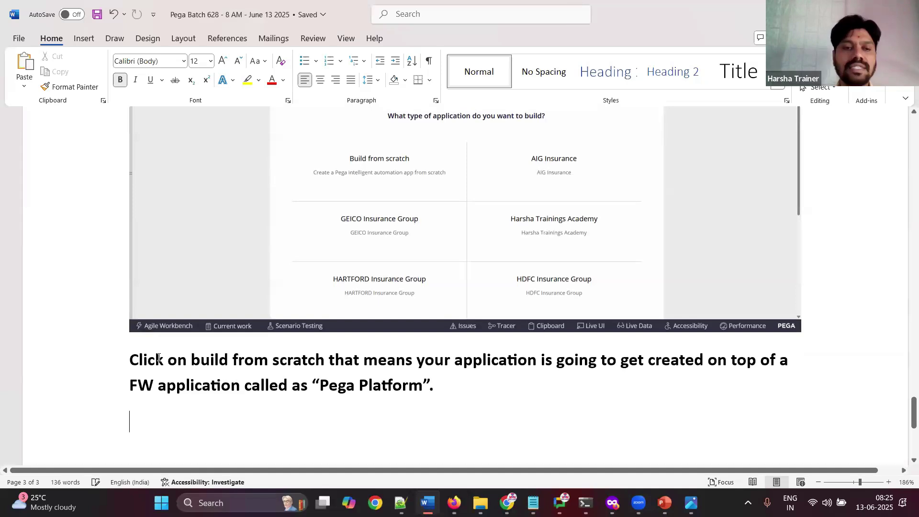
Step: Remove bold from the Build from scratch paragraph and add an empty line below
{"action": "left_click_drag", "start_coordinate": [106, 359], "coordinate": [435, 378]}
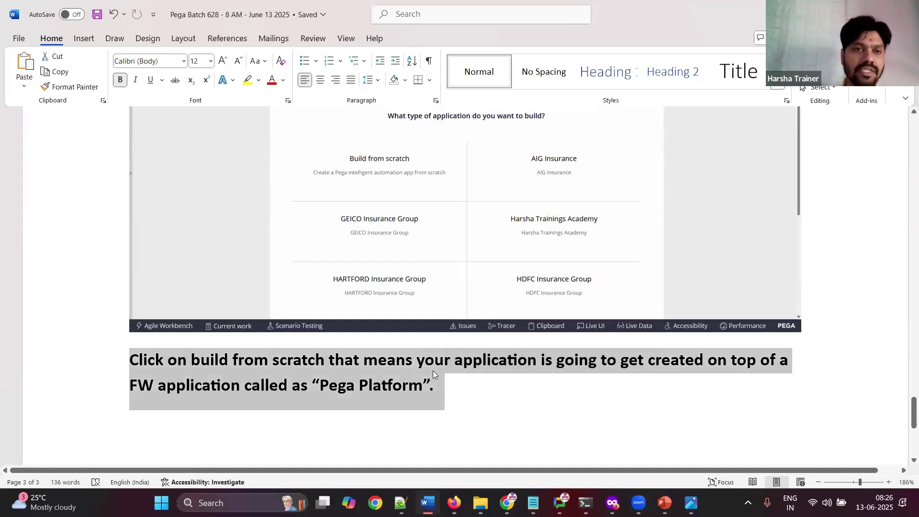
{"action": "key", "text": "ctrl+b"}
{"action": "left_click", "coordinate": [485, 393]}
{"action": "key", "text": "Return"}
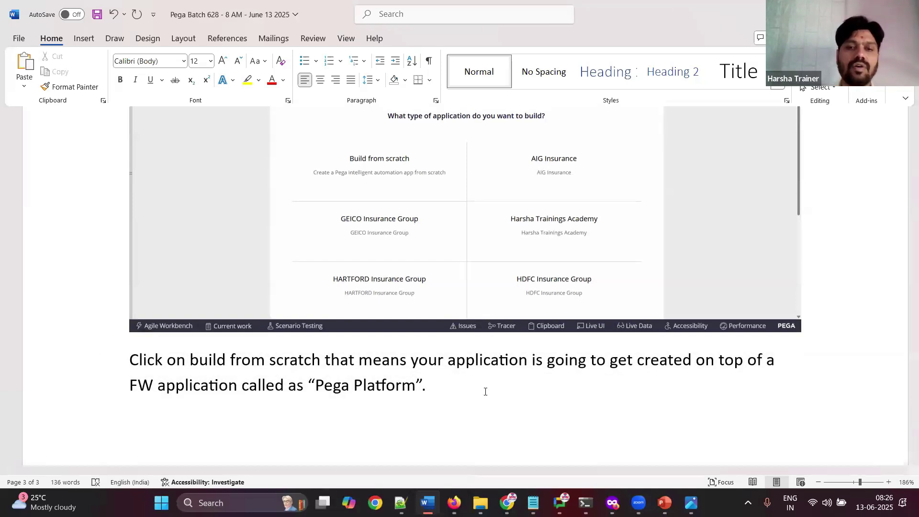
Step: Continue with Build from scratch, note 'Continue' in Word, and view the Theme Cosmos and Cosmos React cards
{"action": "key", "text": "alt+Tab"}
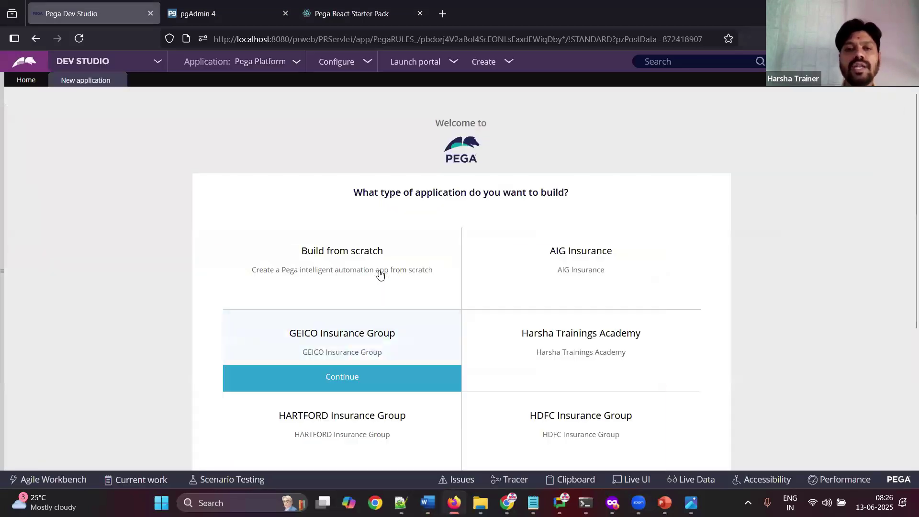
{"action": "mouse_move", "coordinate": [364, 281]}
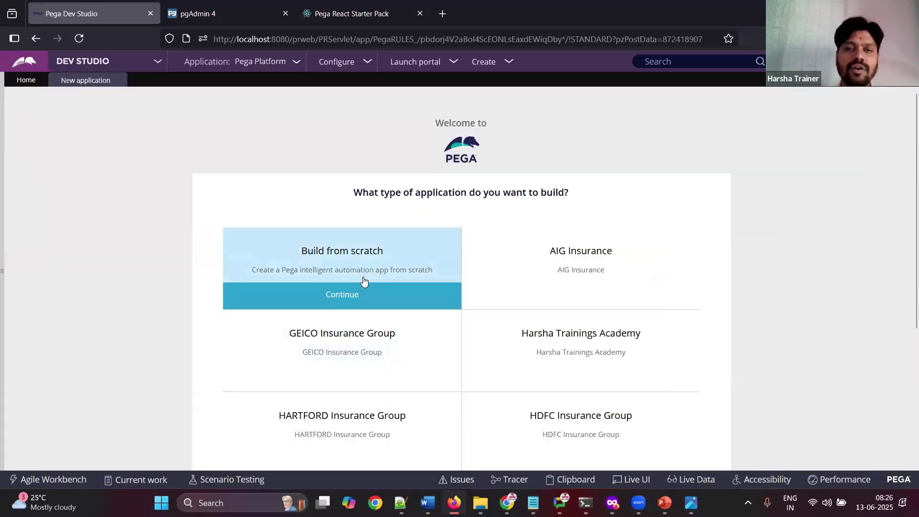
{"action": "left_click", "coordinate": [364, 292]}
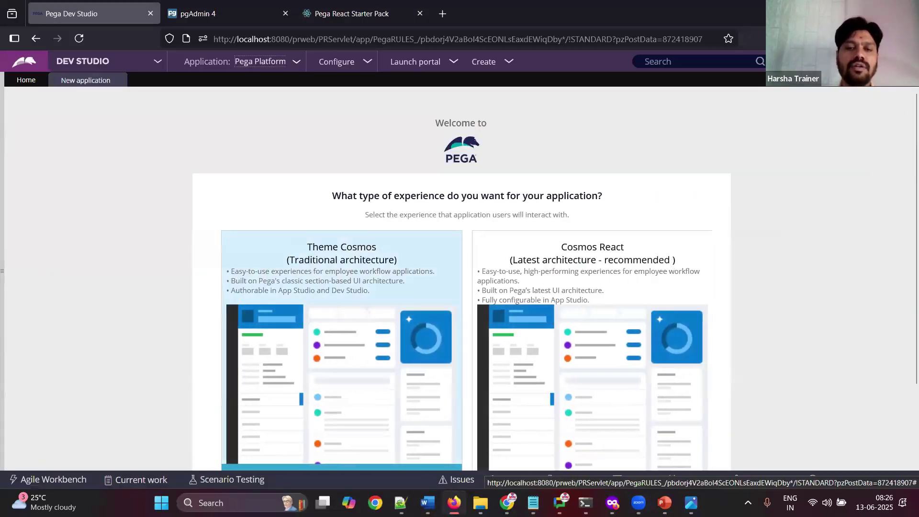
{"action": "key", "text": "alt+Tab"}
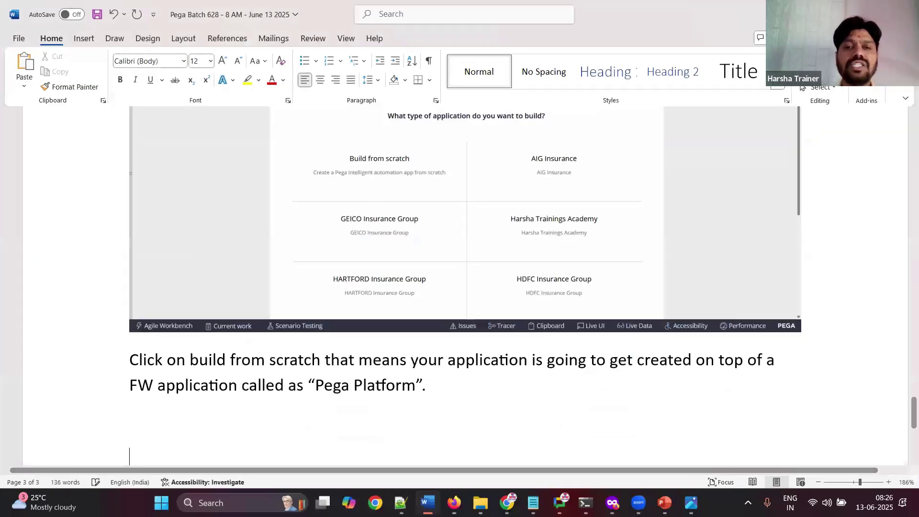
{"action": "type", "text": "Continue"}
{"action": "key", "text": "alt+Tab"}
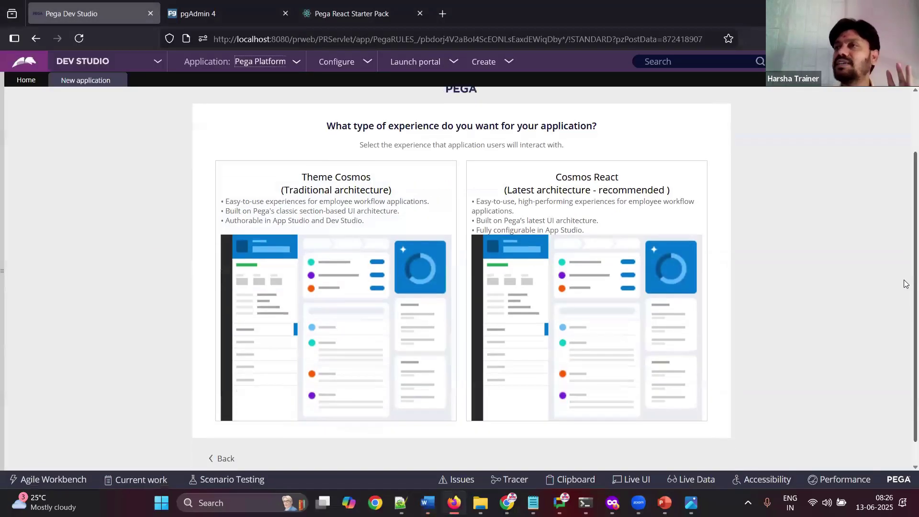
{"action": "scroll", "coordinate": [906, 284], "scroll_direction": "down", "scroll_amount": 1}
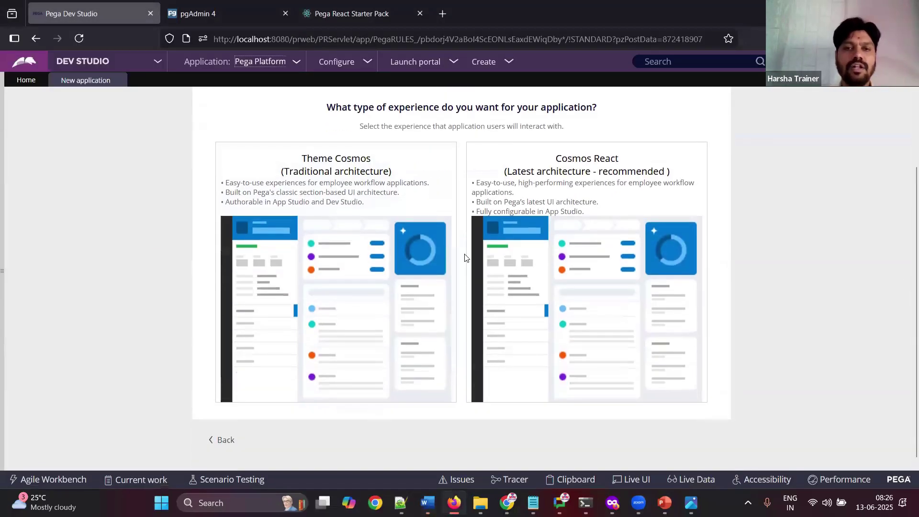
{"action": "mouse_move", "coordinate": [349, 273]}
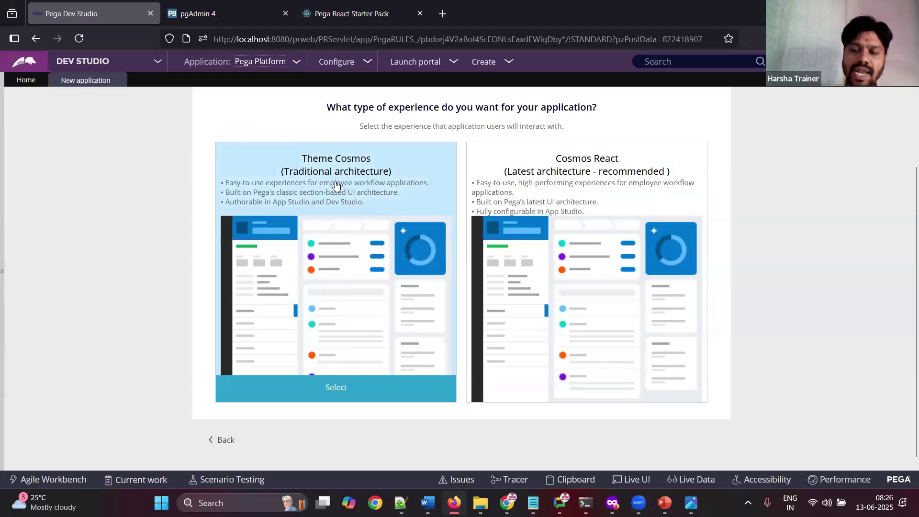
Step: Paste the experience-page screenshot into Word with the note 'Select Theme Cosmos' and save
{"action": "key", "text": "alt+Tab"}
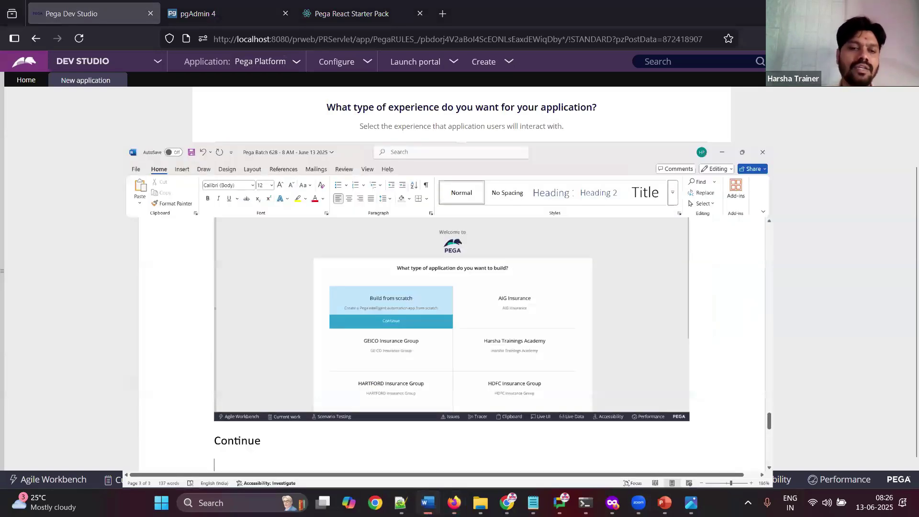
{"action": "key", "text": "ctrl+v"}
{"action": "key", "text": "Return"}
{"action": "type", "text": "Select The"}
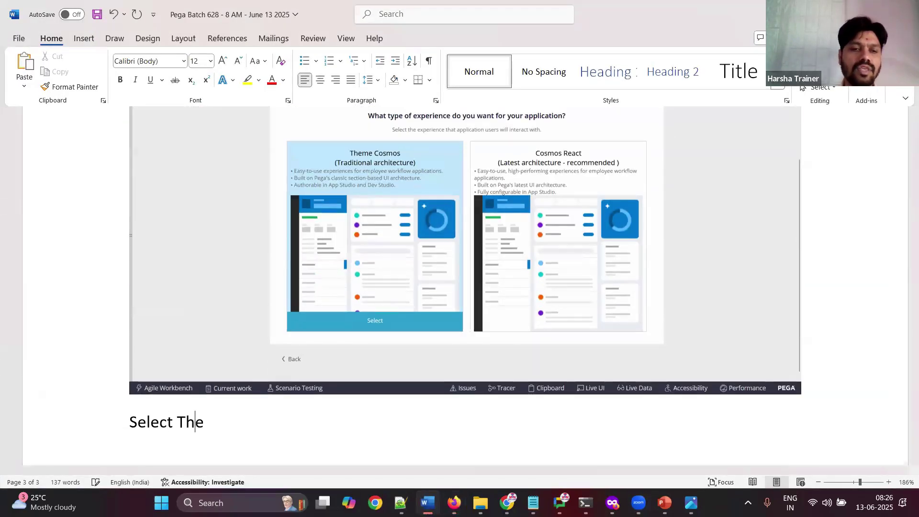
{"action": "type", "text": "me Cosomos"}
{"action": "key", "text": "BackSpace"}
{"action": "key", "text": "BackSpace"}
{"action": "type", "text": "os"}
{"action": "key", "text": "Return"}
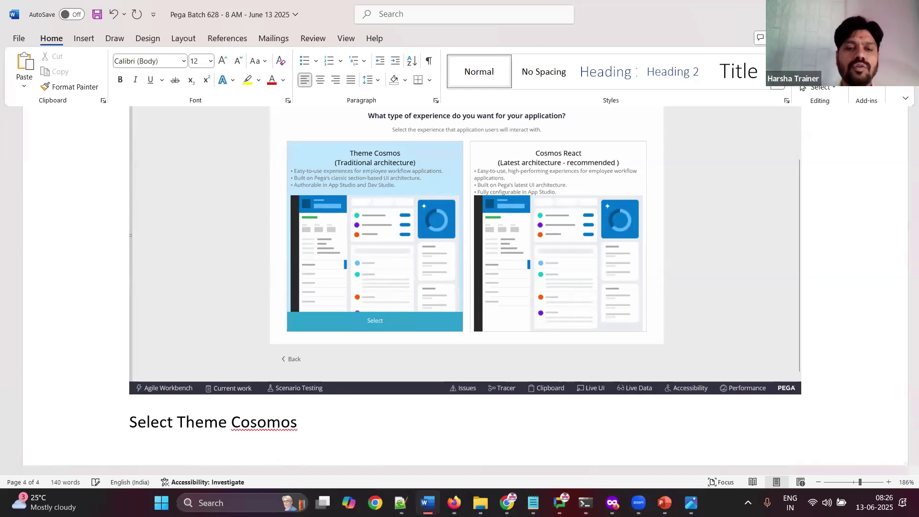
{"action": "left_click", "coordinate": [266, 425]}
{"action": "key", "text": "BackSpace"}
{"action": "left_click", "coordinate": [371, 443]}
{"action": "key", "text": "ctrl+s"}
Step: Select Theme Cosmos in Pega and paste the naming-page screenshot into the notes
{"action": "key", "text": "alt+Tab"}
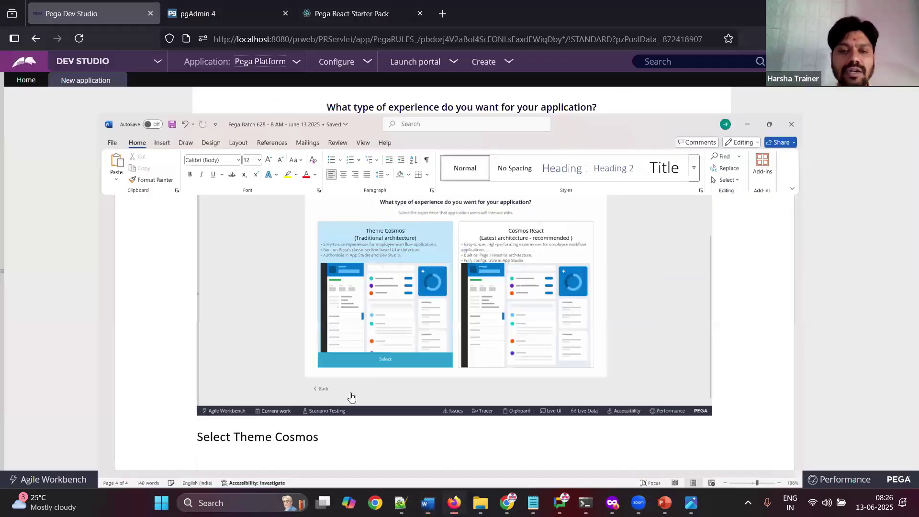
{"action": "left_click", "coordinate": [351, 390]}
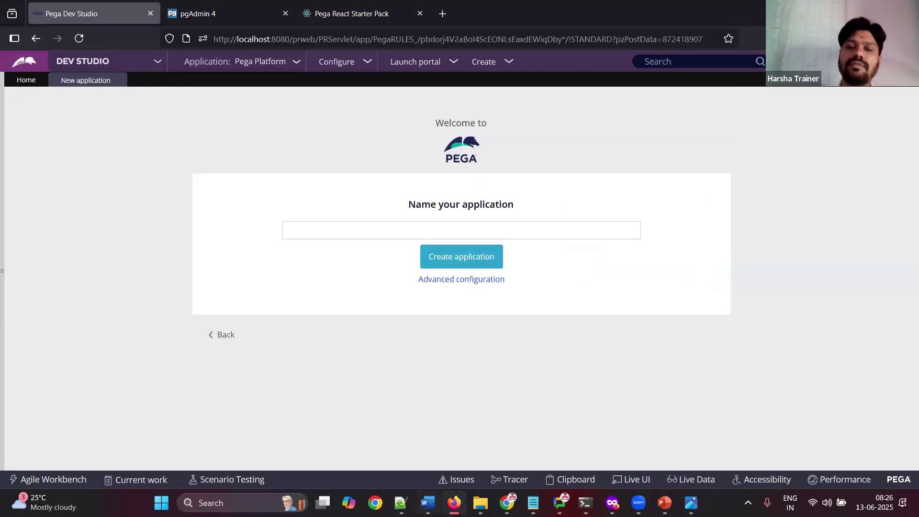
{"action": "key", "text": "alt+Tab"}
{"action": "key", "text": "ctrl+v"}
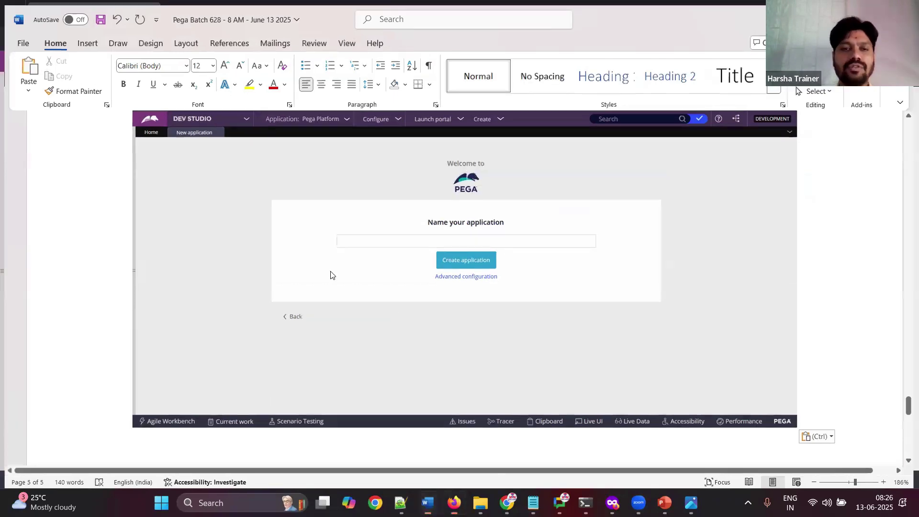
{"action": "key", "text": "alt+Tab"}
{"action": "left_click", "coordinate": [316, 234]}
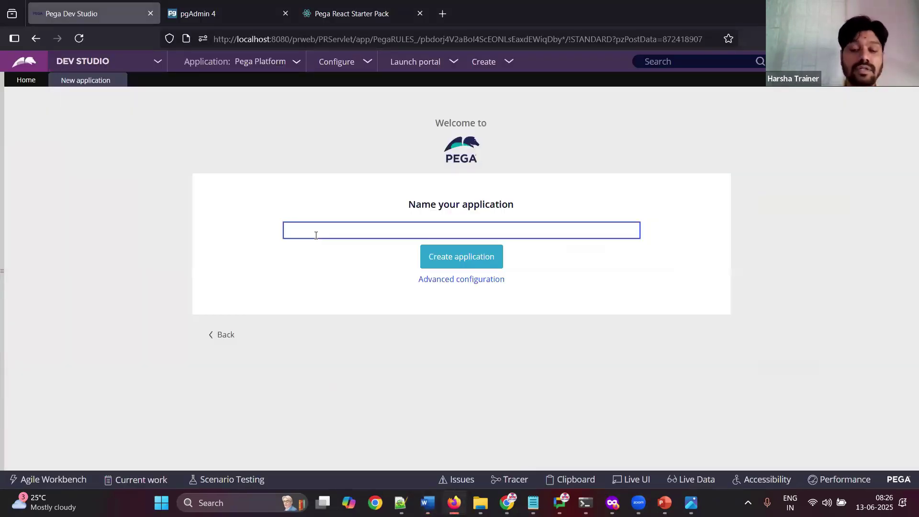
Step: Type 'BCBS Insurance' as the application name
{"action": "type", "text": "BCBS Insurance"}
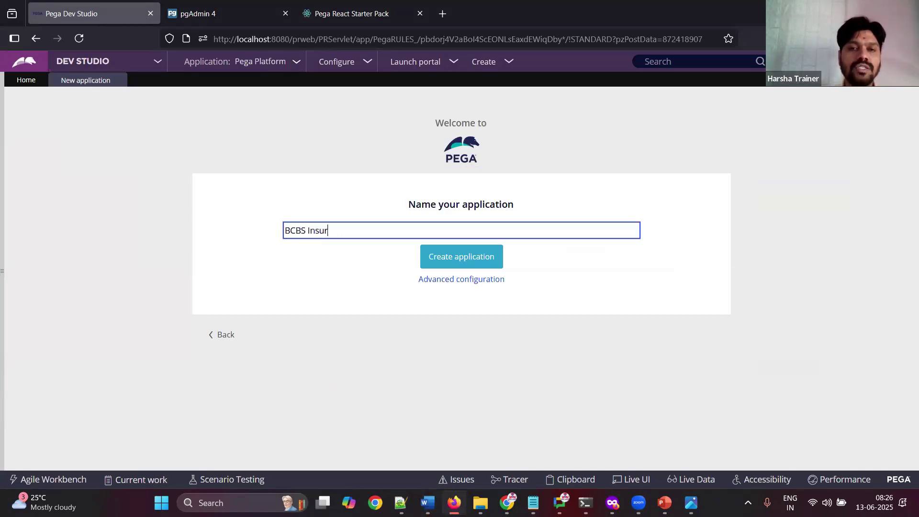
{"action": "left_click", "coordinate": [353, 331]}
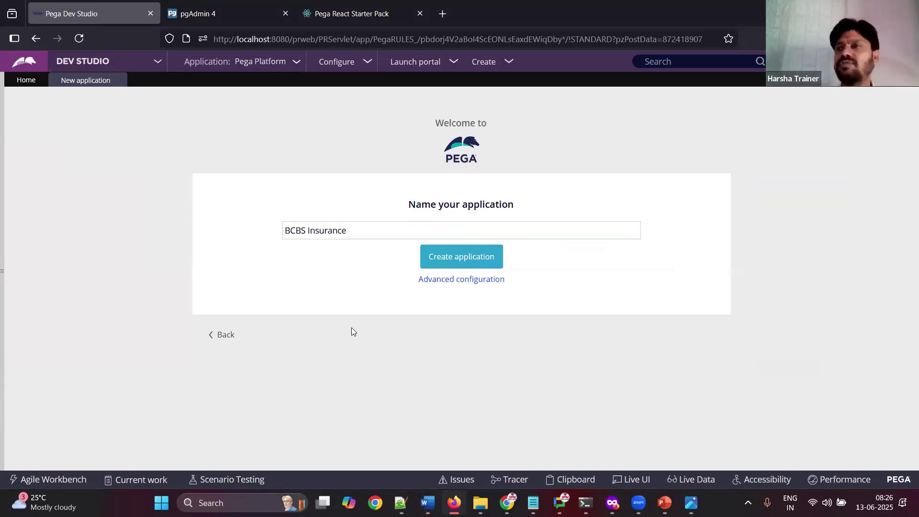
{"action": "left_click", "coordinate": [306, 230]}
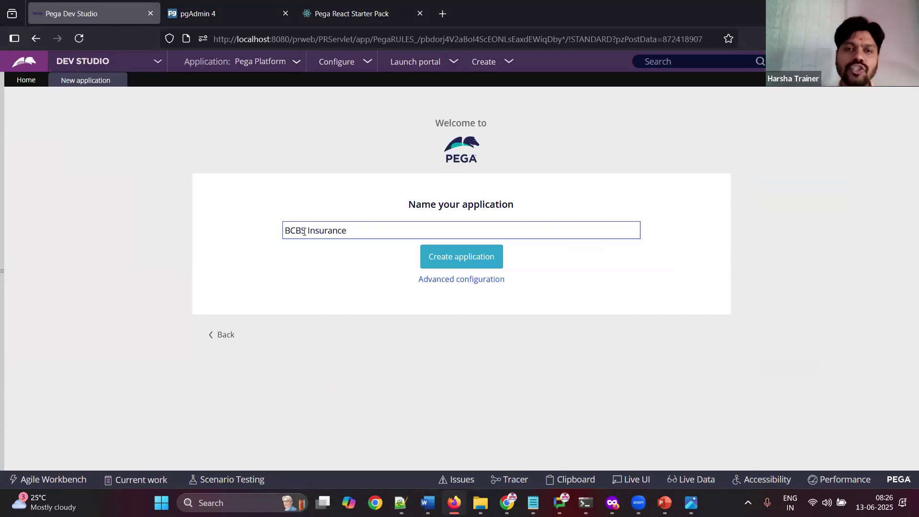
{"action": "key", "text": "shift+Home"}
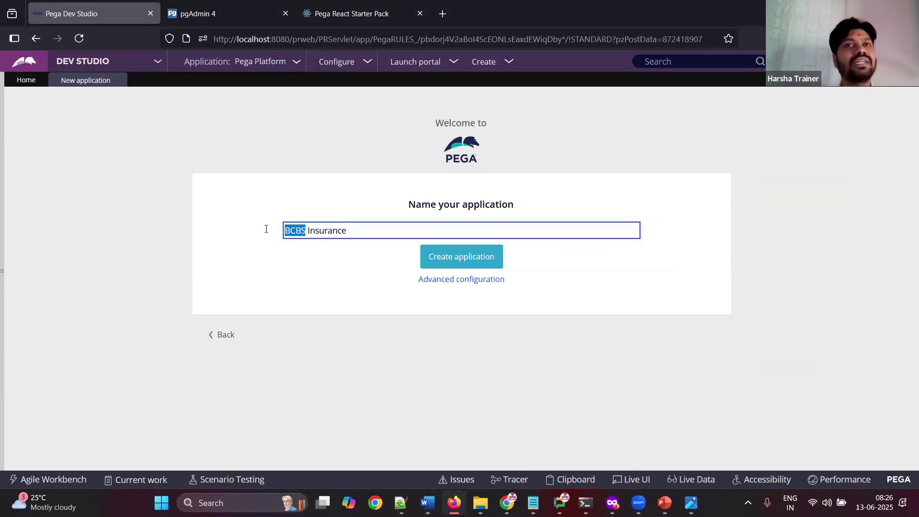
{"action": "left_click", "coordinate": [306, 307]}
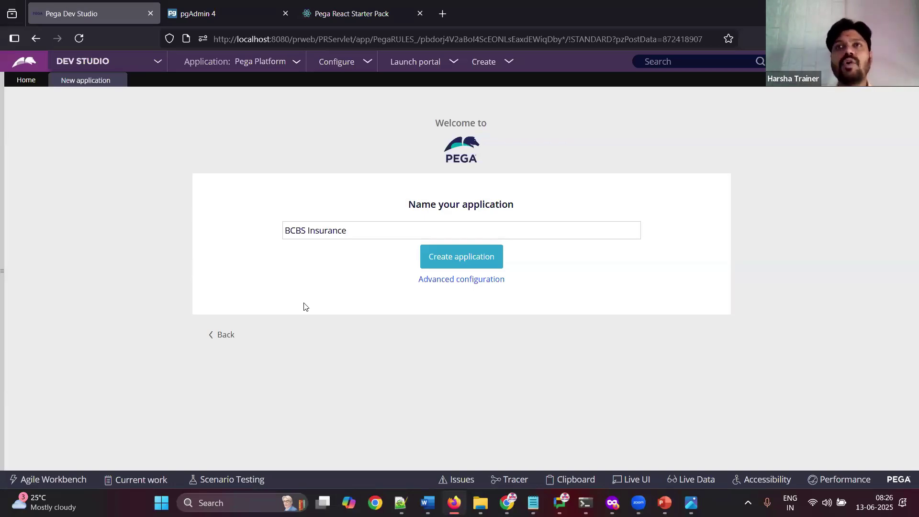
{"action": "left_click", "coordinate": [308, 233]}
{"action": "left_click", "coordinate": [320, 290]}
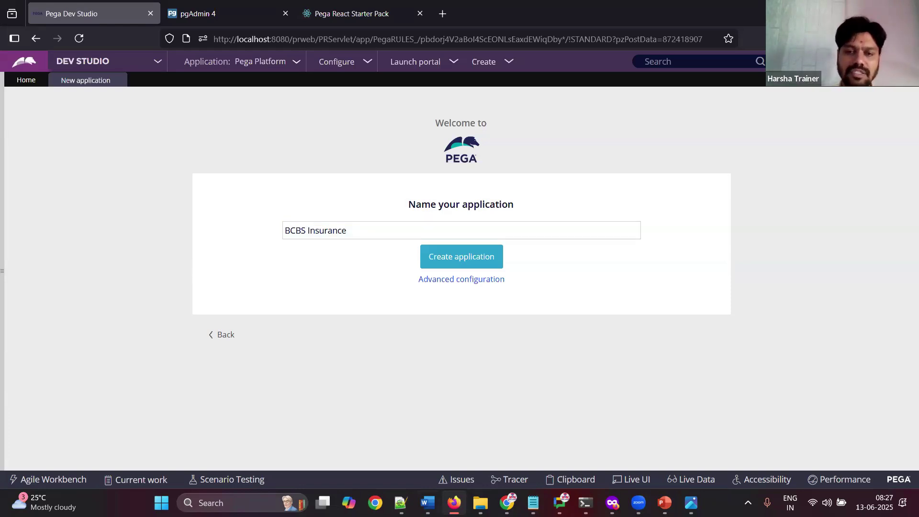
Step: Paste the named-application screenshot into Word and add the line 'Advanced config'
{"action": "left_click", "coordinate": [427, 502]}
{"action": "key", "text": "ctrl+v"}
{"action": "key", "text": "Return"}
{"action": "type", "text": "Adg"}
{"action": "key", "text": "BackSpace"}
{"action": "type", "text": "vanced config"}
{"action": "key", "text": "Return"}
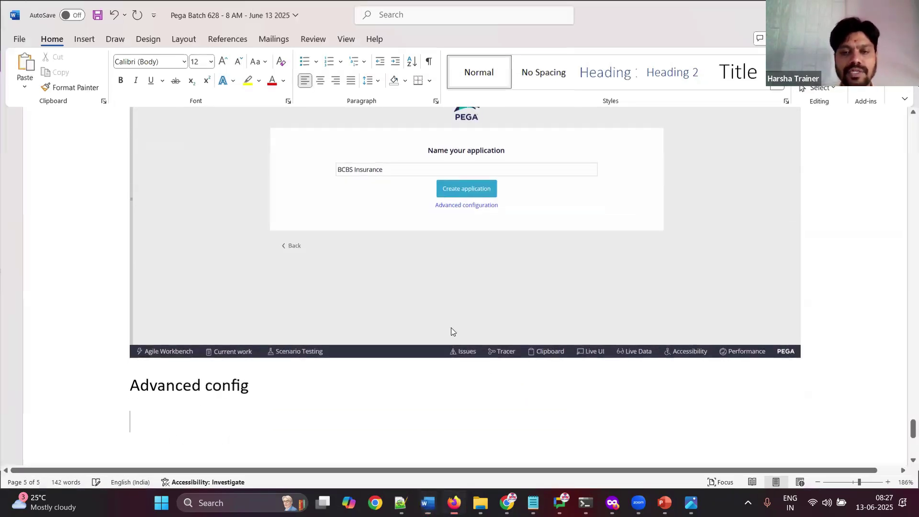
{"action": "key", "text": "alt+Tab"}
Step: Open the advanced configuration and paste its screenshot into the Word notes
{"action": "left_click", "coordinate": [447, 282]}
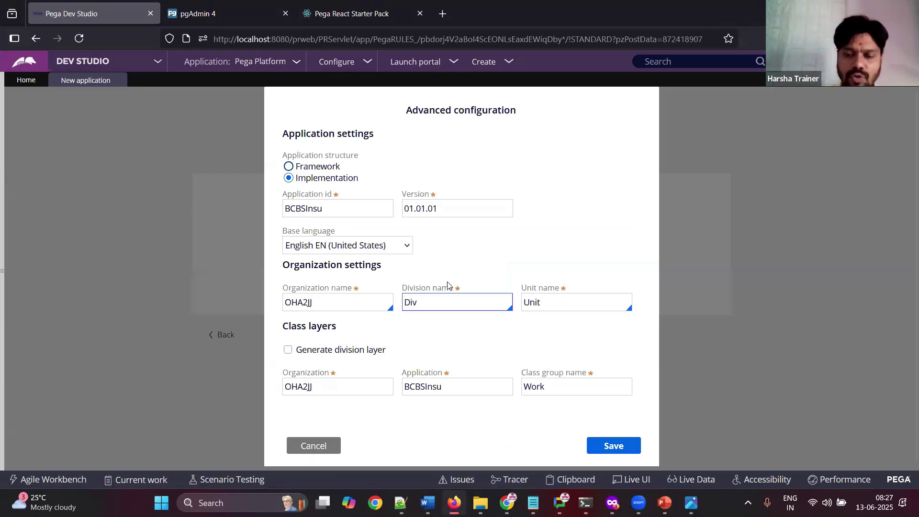
{"action": "left_click", "coordinate": [427, 502]}
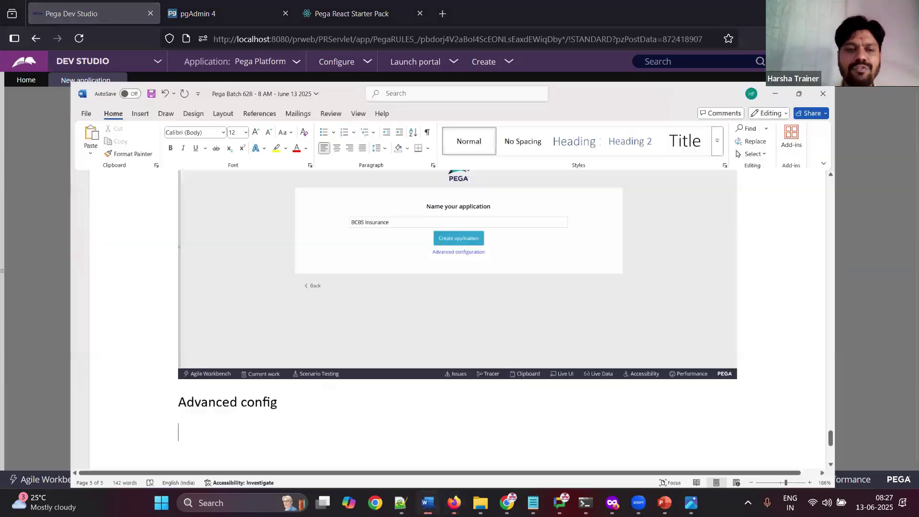
{"action": "key", "text": "ctrl+v"}
{"action": "key", "text": "alt+Tab"}
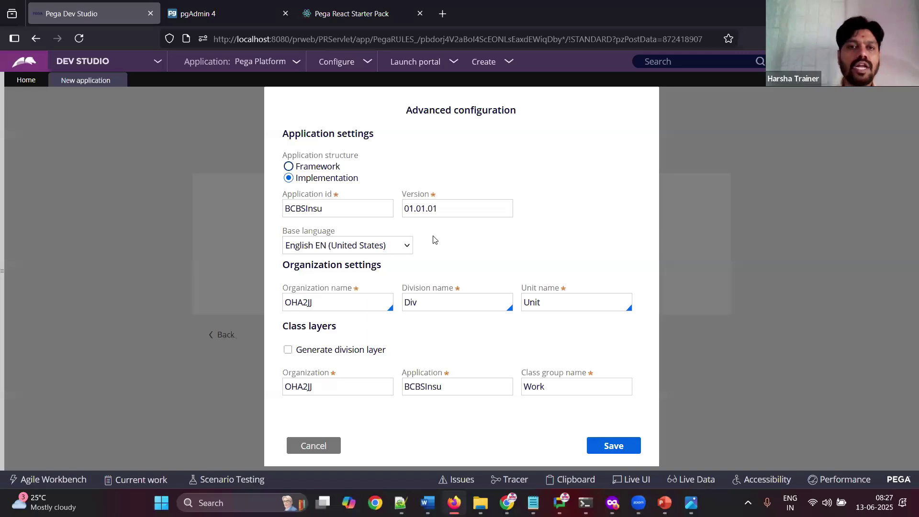
Step: Add the note 'Change app structure to FW' to the Word notes
{"action": "left_click", "coordinate": [427, 502]}
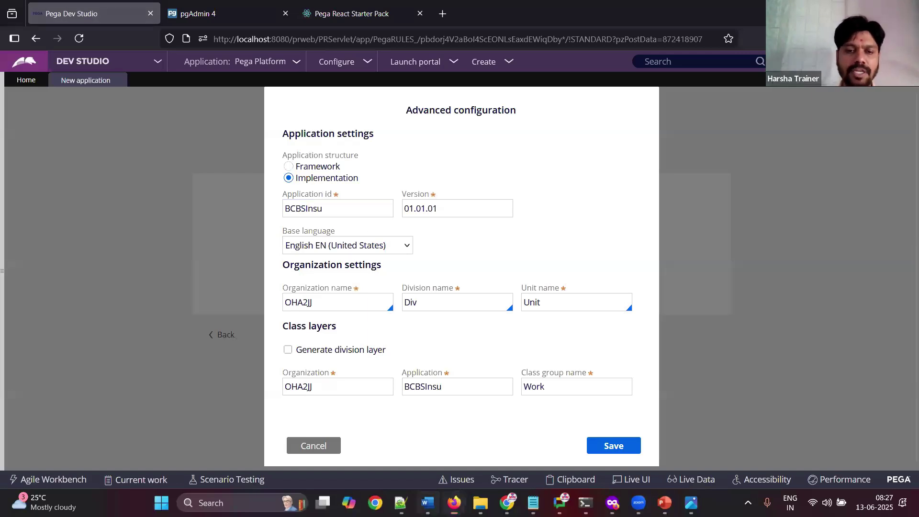
{"action": "key", "text": "super+Up"}
{"action": "key", "text": "Return"}
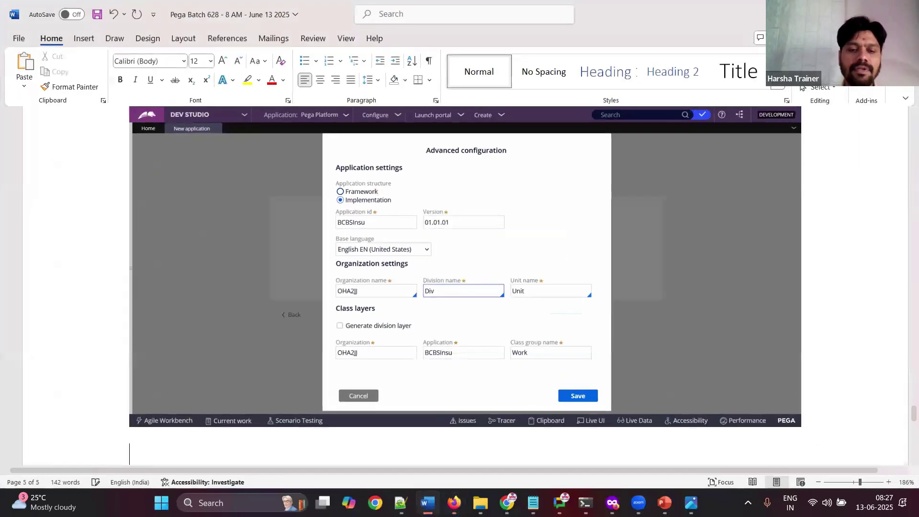
{"action": "type", "text": "Change app structure to FW"}
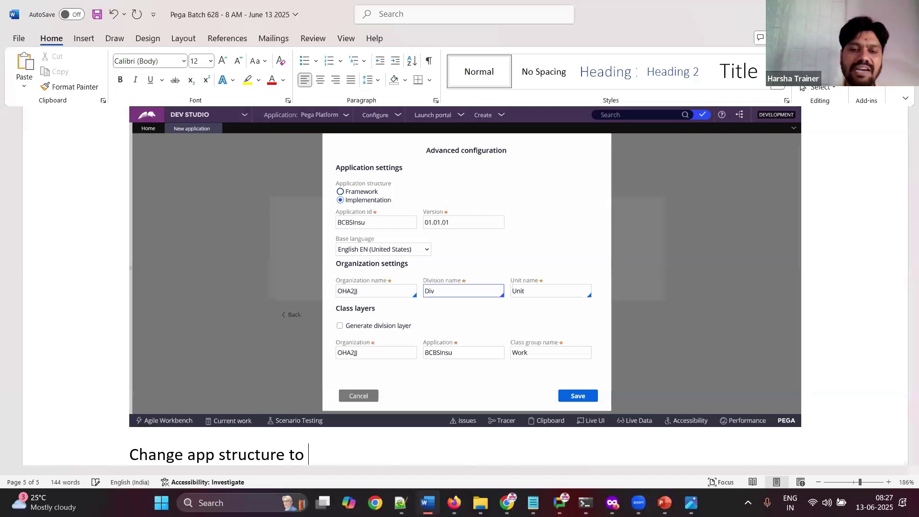
{"action": "key", "text": "Return"}
{"action": "key", "text": "super+Down"}
{"action": "key", "text": "super+Down"}
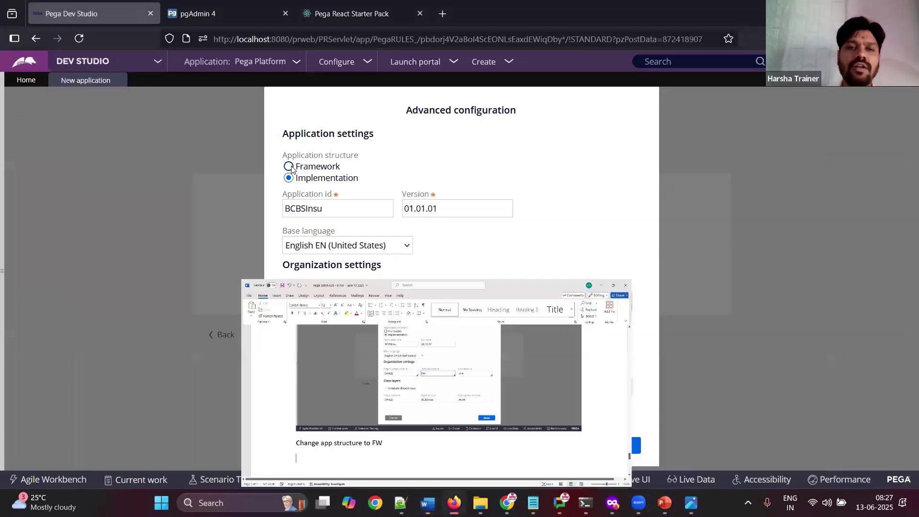
Step: Set the application structure to Framework and paste the resulting settings screenshot into the notes
{"action": "left_click", "coordinate": [281, 178]}
{"action": "left_click_drag", "start_coordinate": [282, 179], "coordinate": [374, 181]}
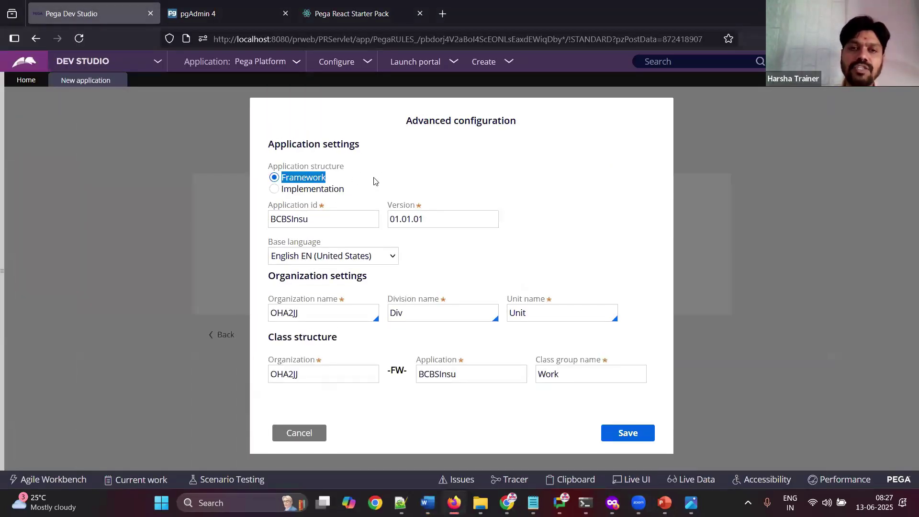
{"action": "left_click", "coordinate": [427, 503]}
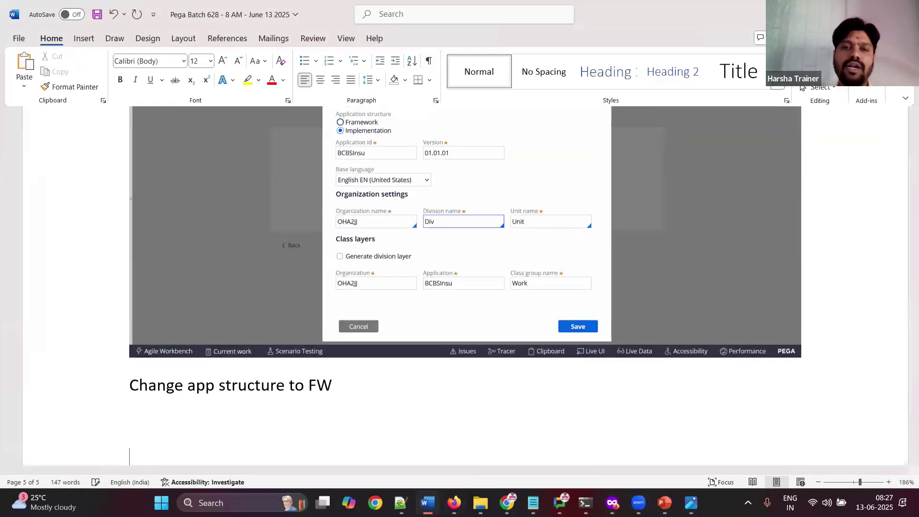
{"action": "key", "text": "ctrl+v"}
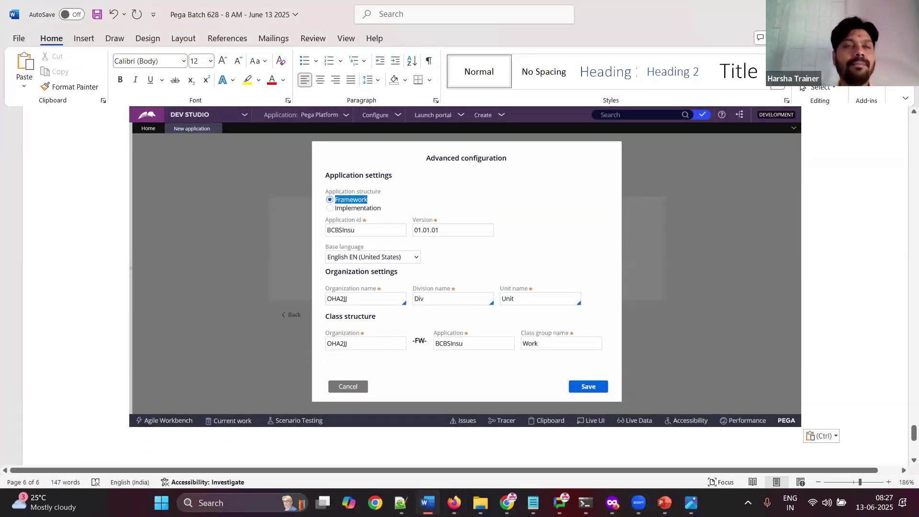
{"action": "key", "text": "alt+Tab"}
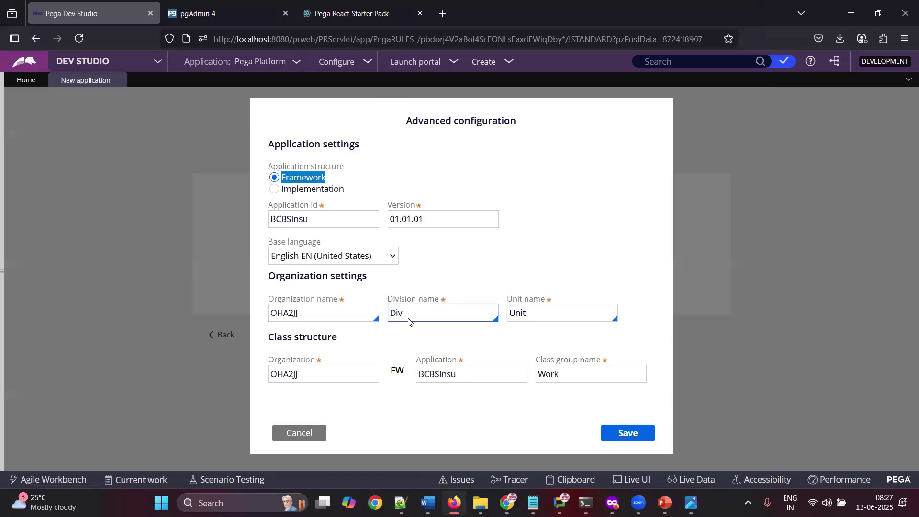
{"action": "left_click_drag", "start_coordinate": [272, 220], "coordinate": [309, 221]}
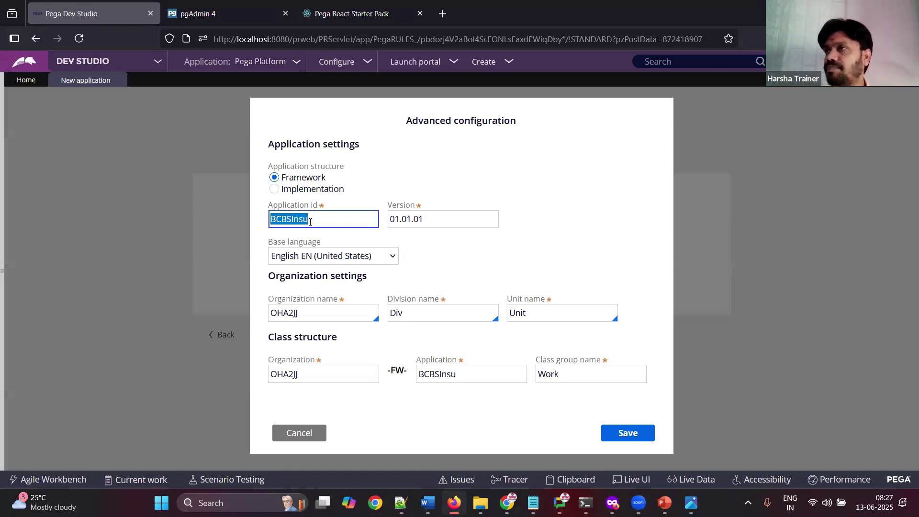
{"action": "left_click", "coordinate": [309, 222]}
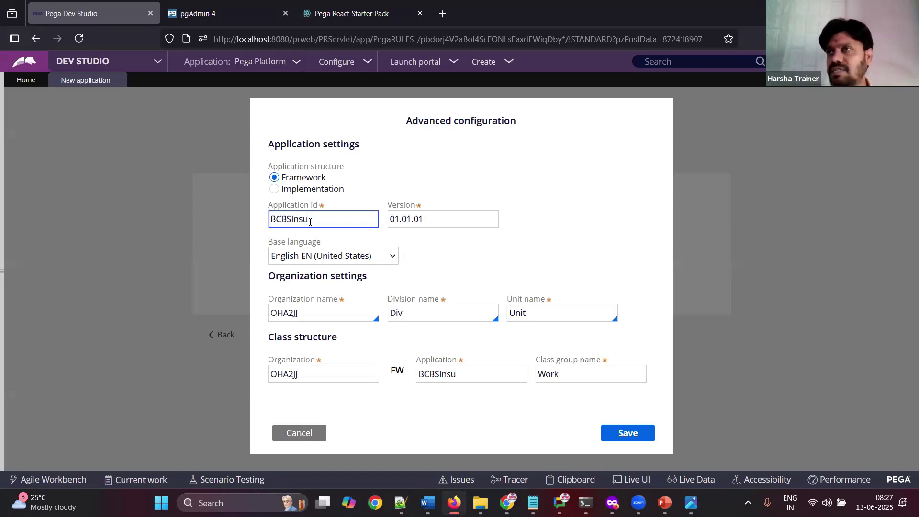
{"action": "left_click_drag", "start_coordinate": [310, 221], "coordinate": [264, 226]}
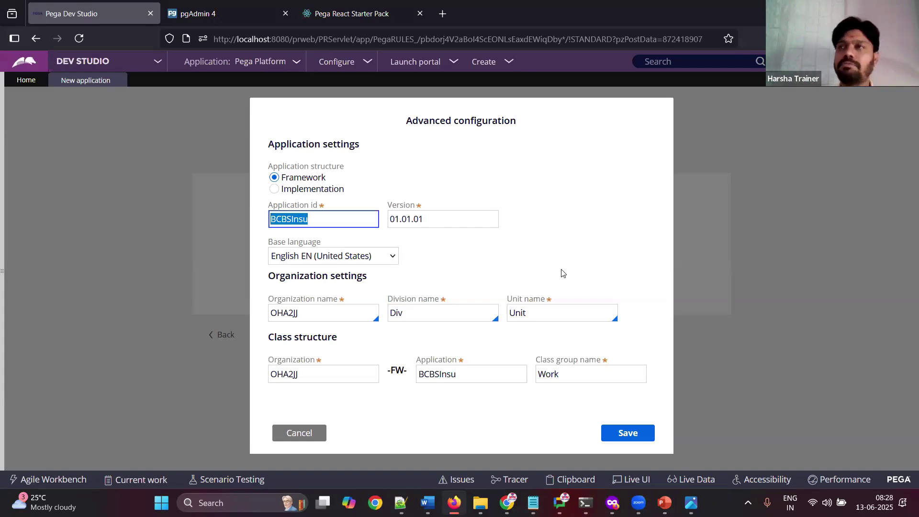
Step: Select organization name OHA2JJ and note 'remove random org name and type' with a screenshot
{"action": "double_click", "coordinate": [331, 314]}
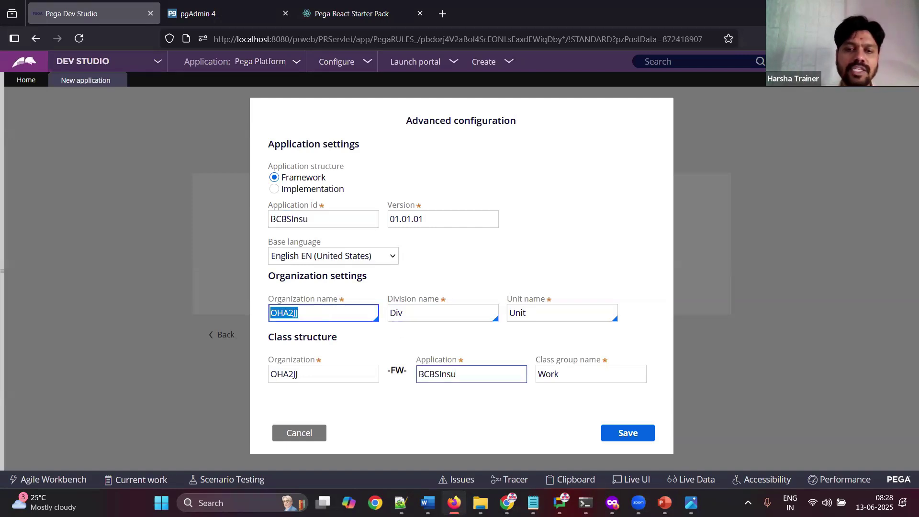
{"action": "left_click", "coordinate": [427, 503]}
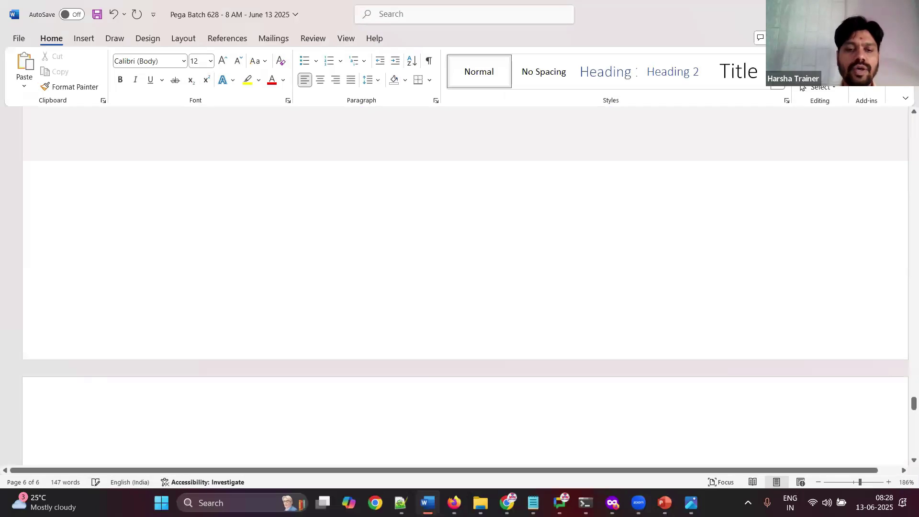
{"action": "key", "text": "ctrl+v"}
{"action": "type", "text": "remo"}
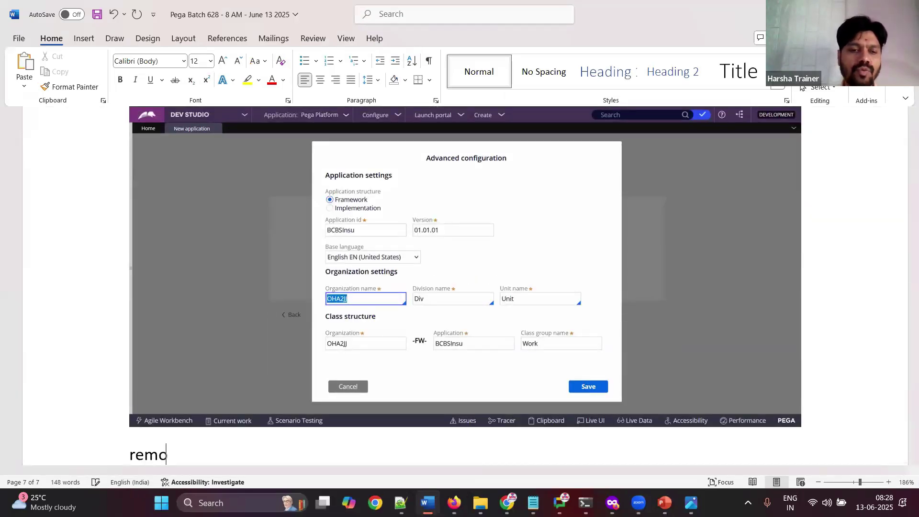
{"action": "type", "text": "ve random "}
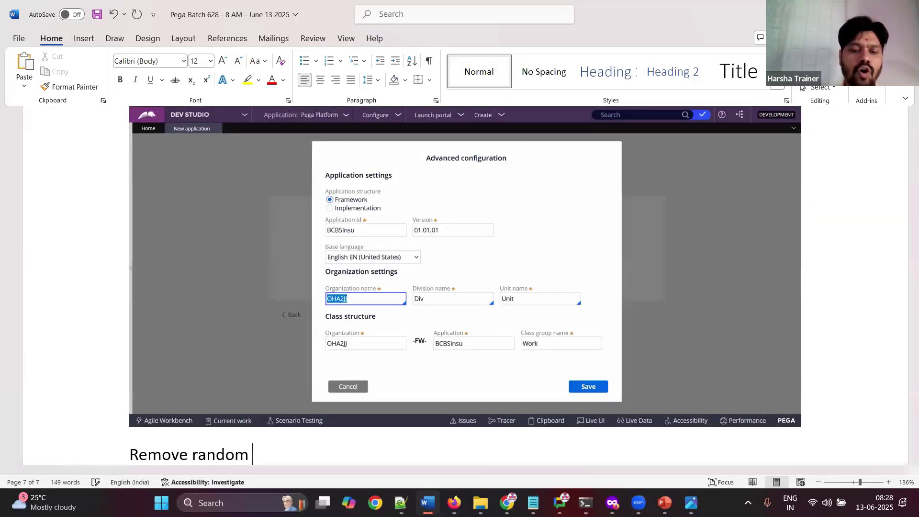
{"action": "type", "text": "org name and type"}
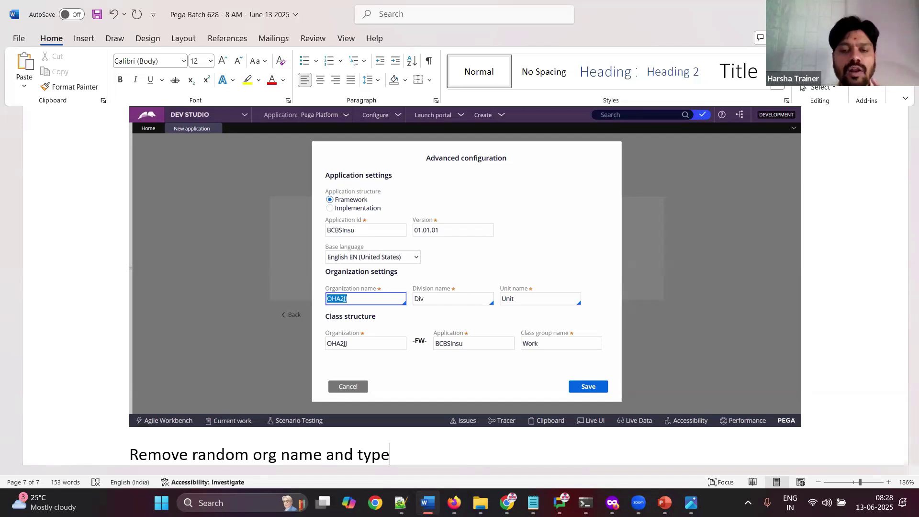
{"action": "key", "text": "alt+Tab"}
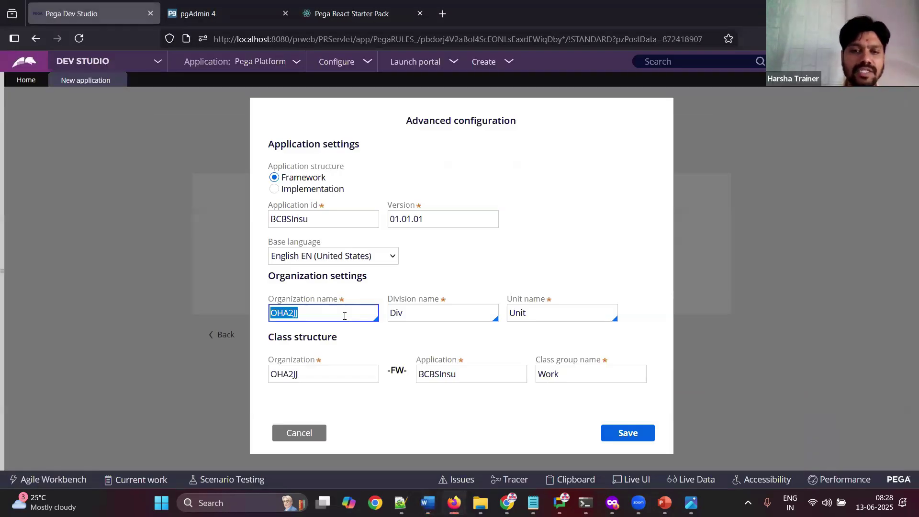
Step: Delete OHA2JJ from Organization name and add the note 'a meaning ful org name'
{"action": "key", "text": "BackSpace"}
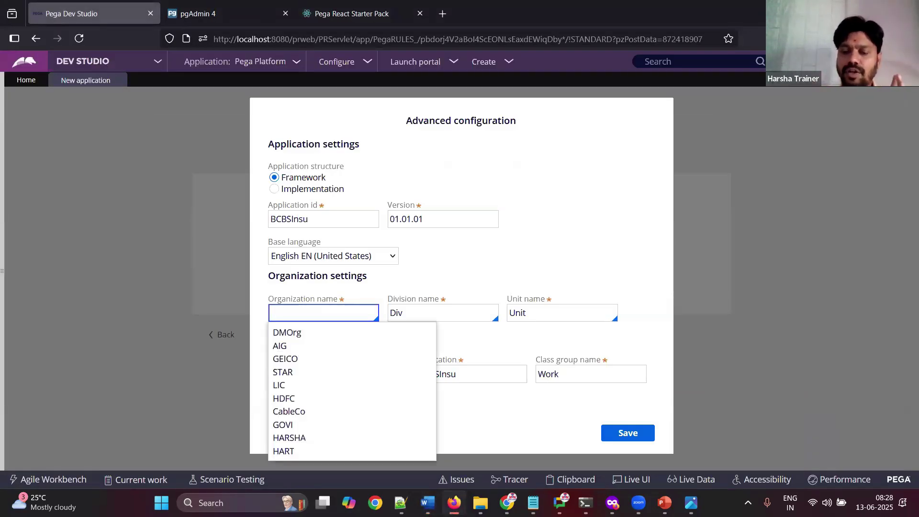
{"action": "key", "text": "Down"}
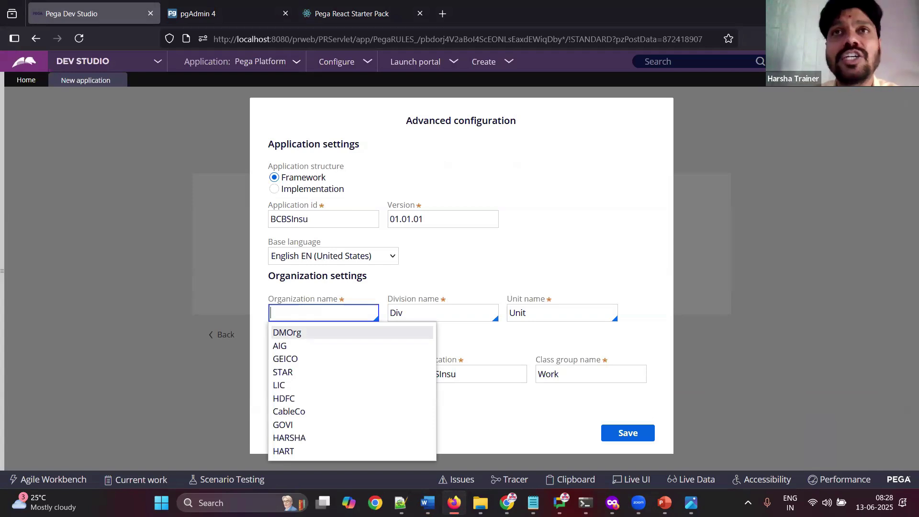
{"action": "left_click", "coordinate": [539, 236]}
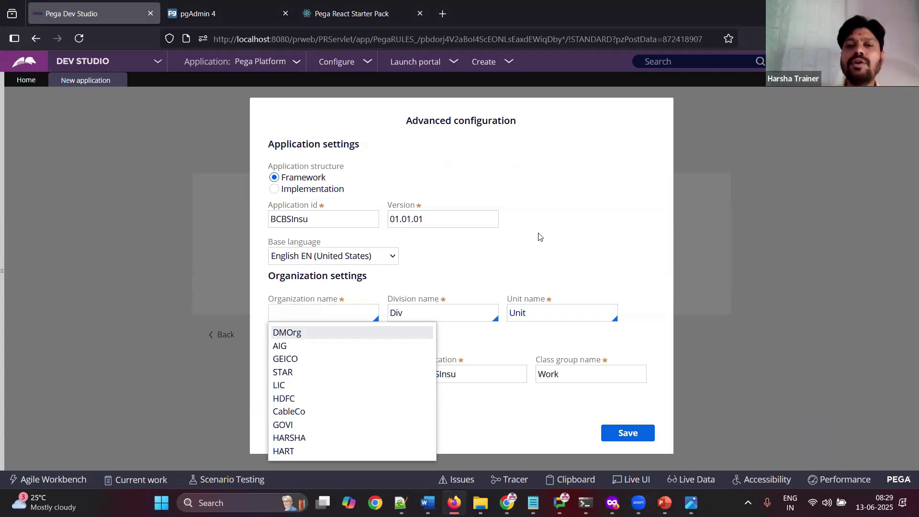
{"action": "left_click", "coordinate": [339, 316]}
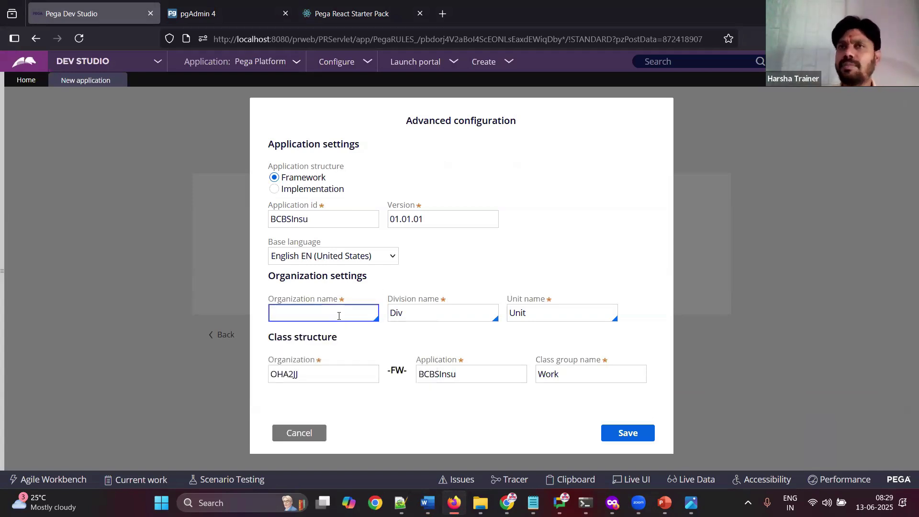
{"action": "left_click", "coordinate": [427, 502]}
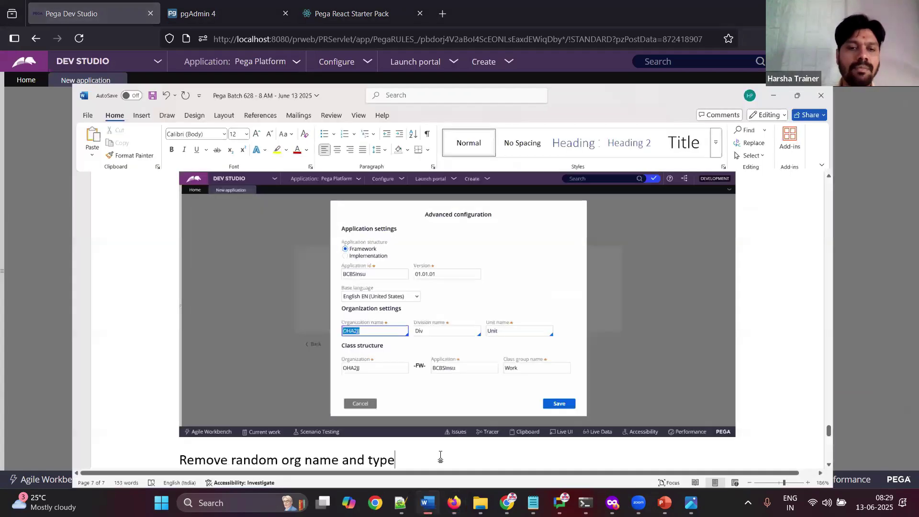
{"action": "type", "text": "a mean"}
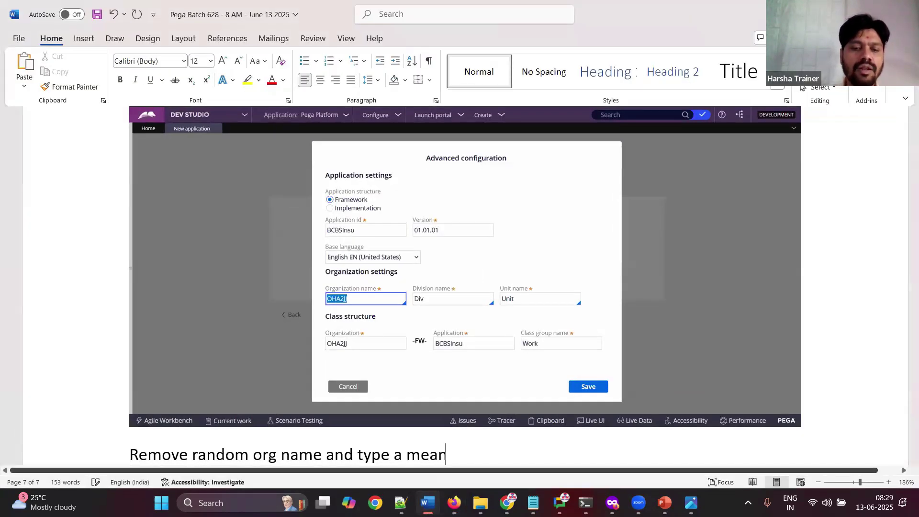
{"action": "type", "text": "ing ful org name"}
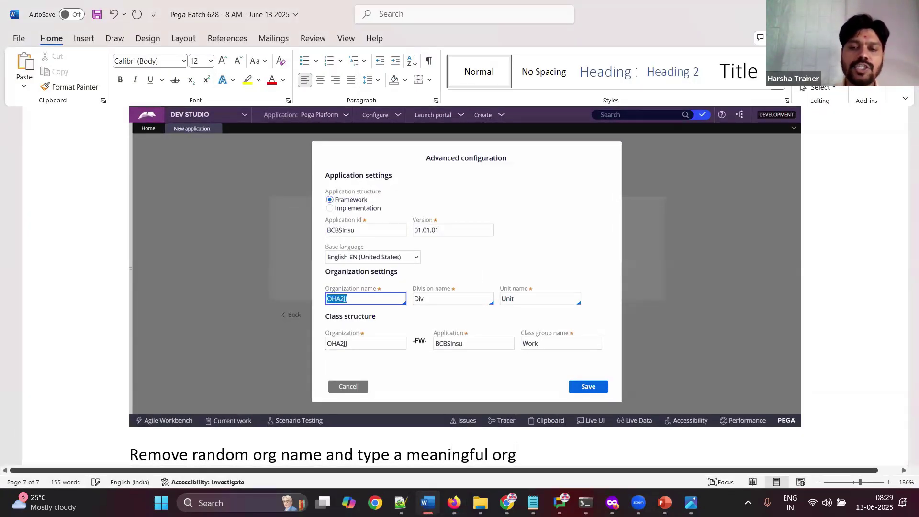
{"action": "key", "text": "Return"}
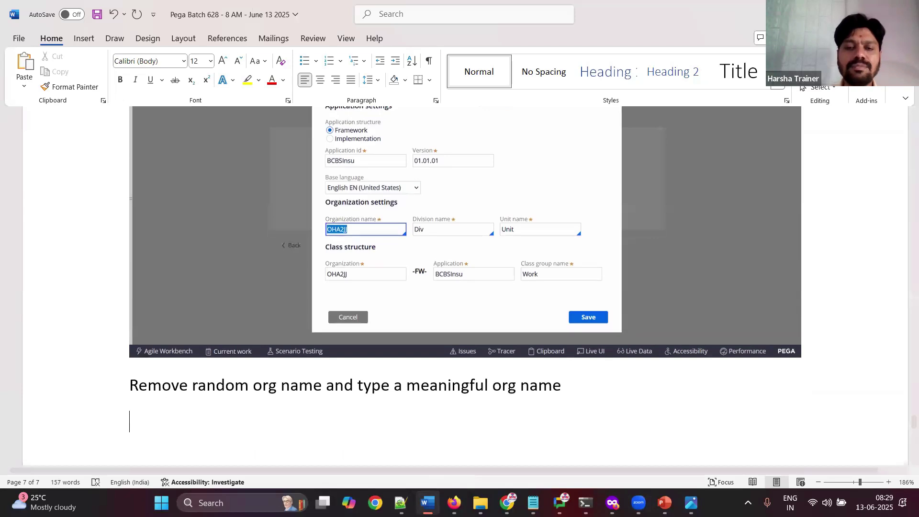
{"action": "left_click", "coordinate": [429, 501]}
Step: Fill Organization name with BCBS so the class structure becomes BCBS-FW-BCBSInsu
{"action": "key", "text": "BackSpace"}
{"action": "left_click_drag", "start_coordinate": [295, 223], "coordinate": [266, 226]}
{"action": "key", "text": "ctrl+c"}
{"action": "left_click", "coordinate": [301, 316]}
{"action": "key", "text": "ctrl+v"}
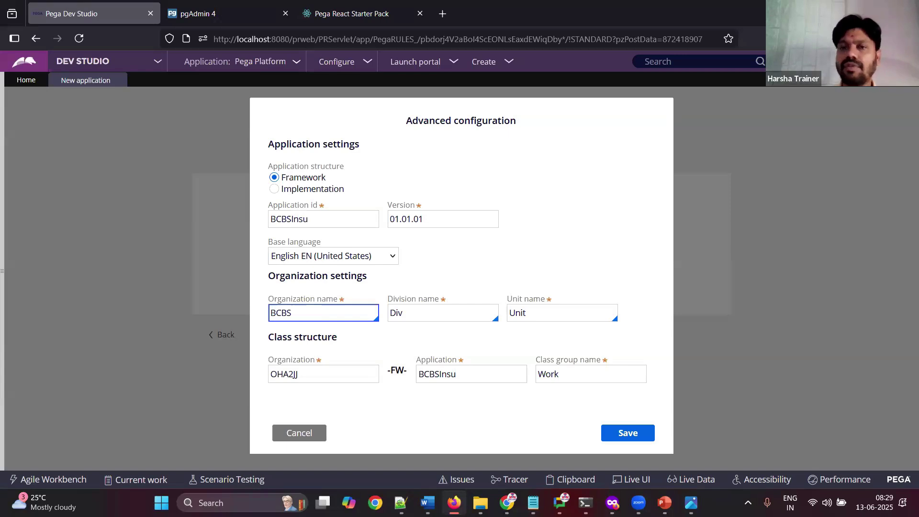
{"action": "key", "text": "Tab"}
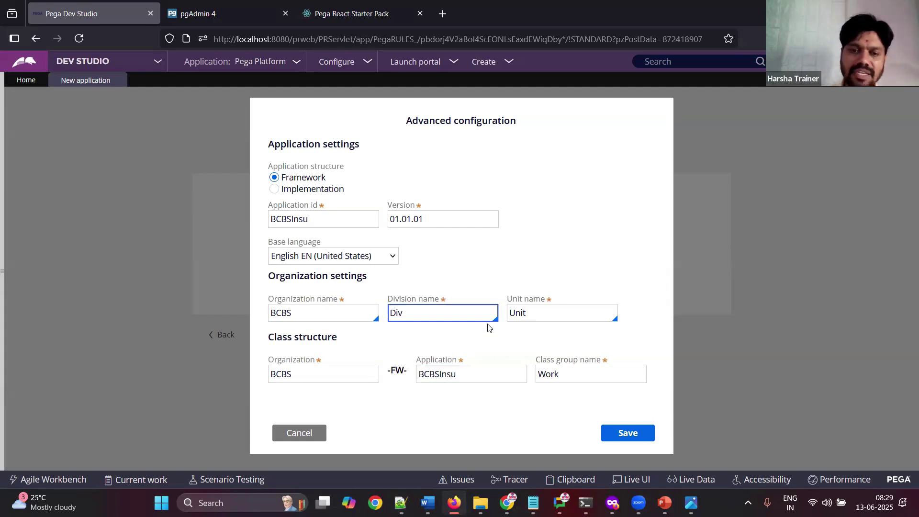
{"action": "left_click", "coordinate": [428, 502]}
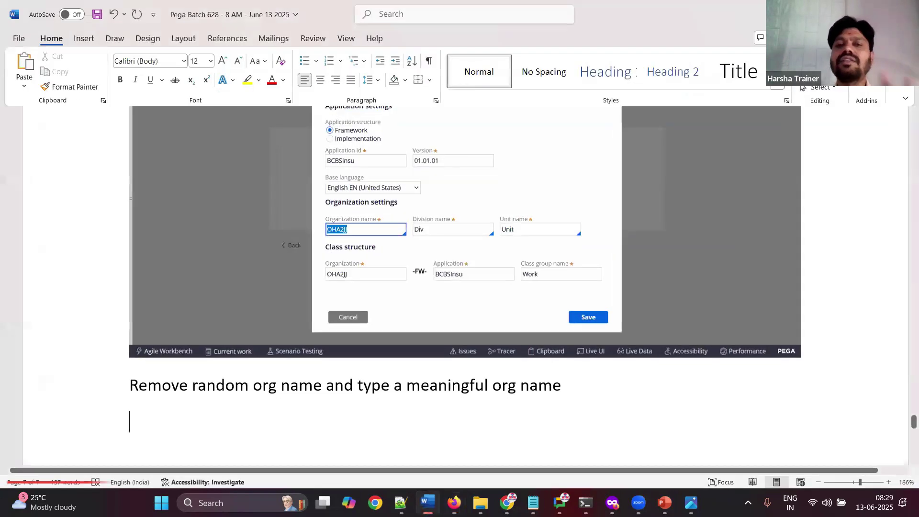
{"action": "key", "text": "ctrl+v"}
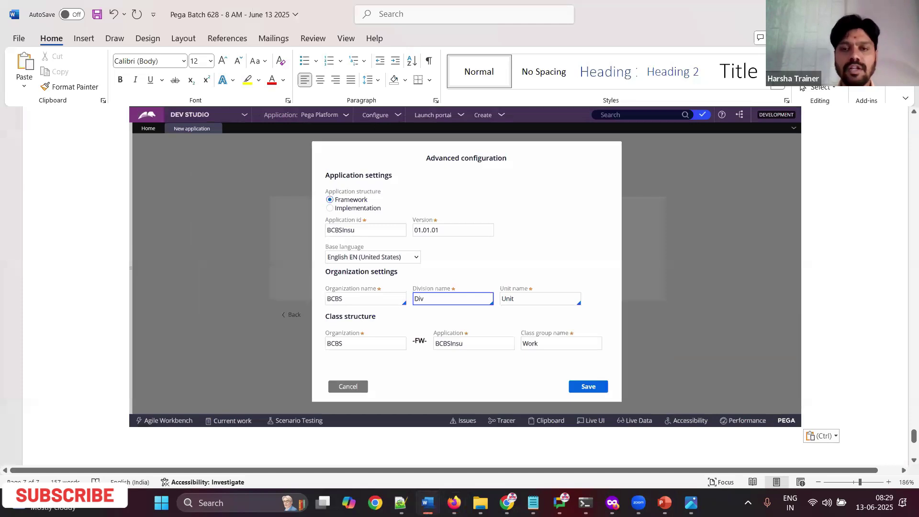
{"action": "key", "text": "alt+Tab"}
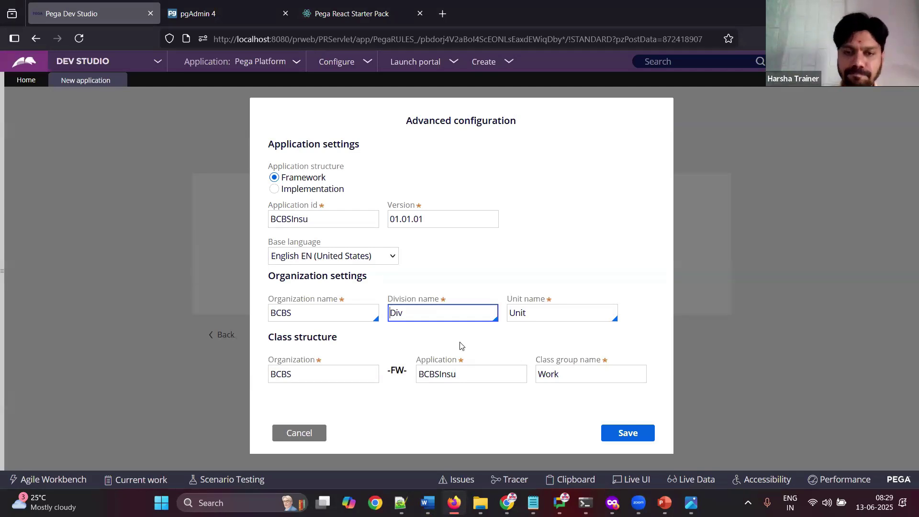
Step: Save the advanced configuration and paste the naming-page screenshot into the Word notes
{"action": "left_click", "coordinate": [627, 432]}
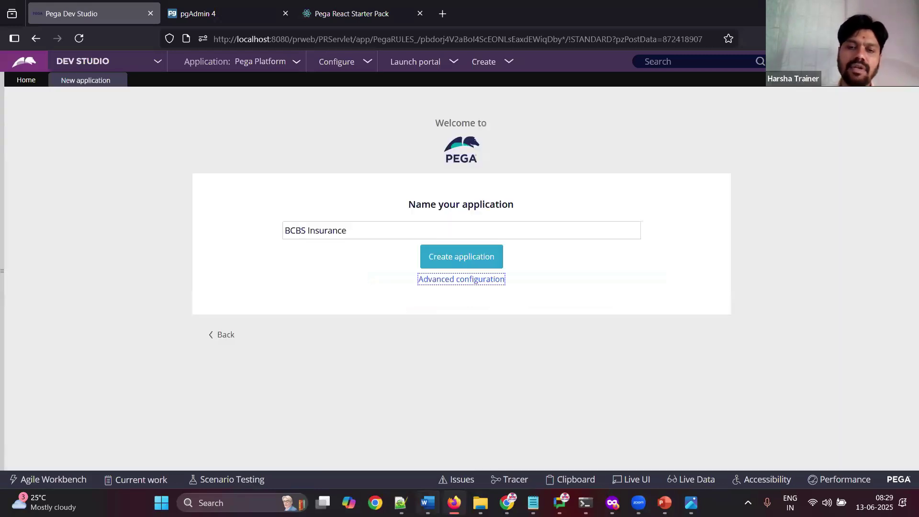
{"action": "left_click", "coordinate": [427, 502]}
{"action": "key", "text": "Return"}
{"action": "key", "text": "super+Down"}
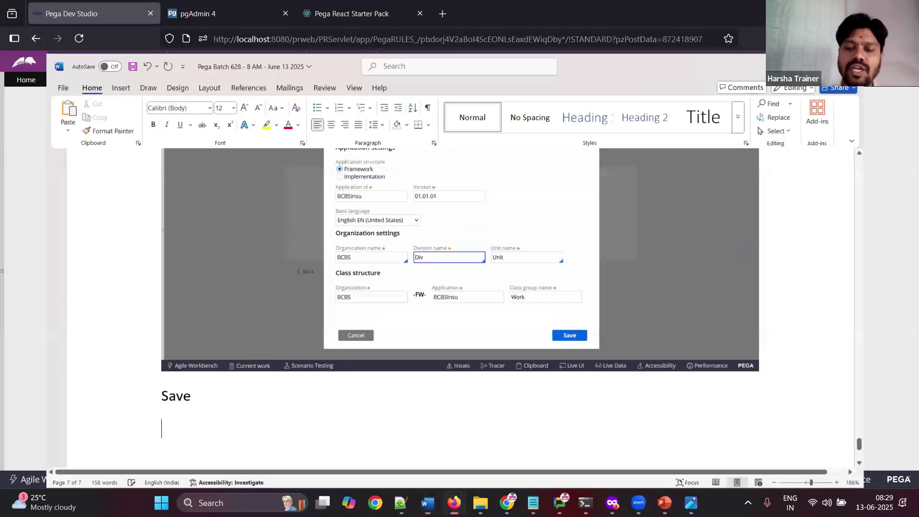
{"action": "key", "text": "ctrl+v"}
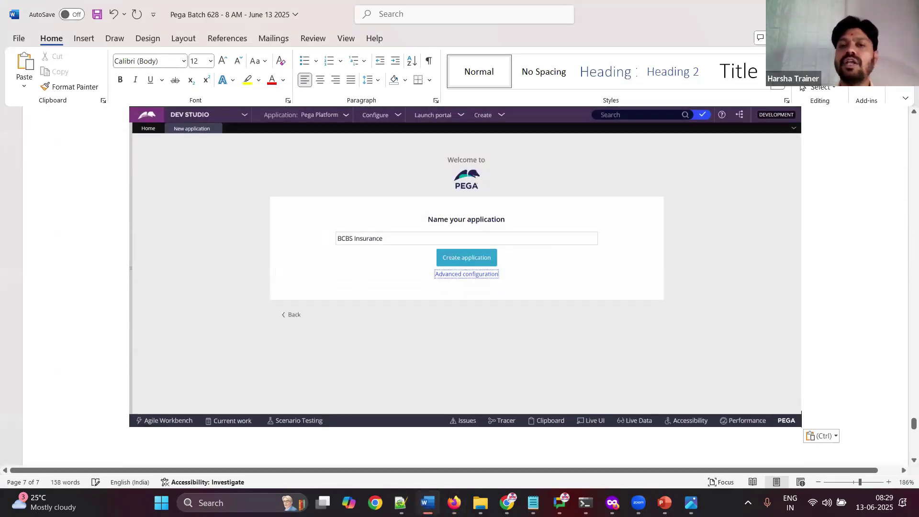
{"action": "left_click", "coordinate": [428, 502]}
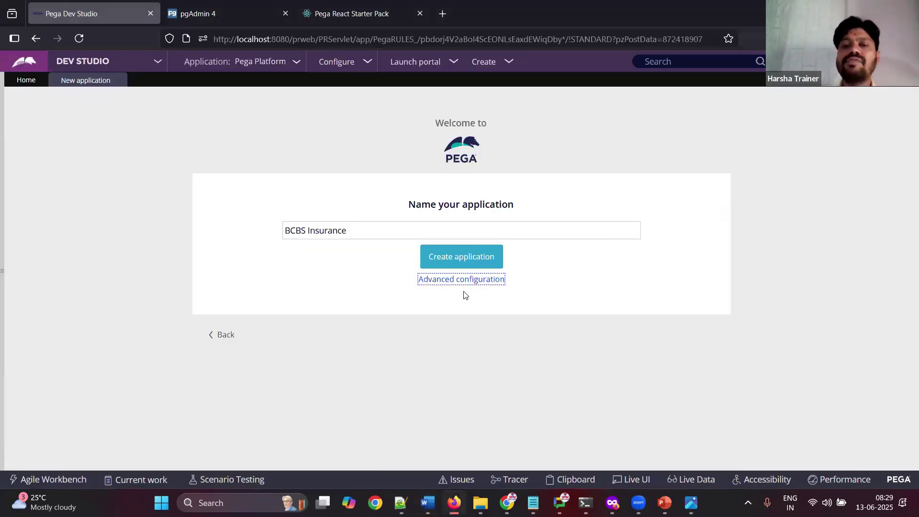
Step: Review advanced settings unchanged, note 'lick on create application button', and create BCBS Insurance
{"action": "left_click", "coordinate": [465, 283]}
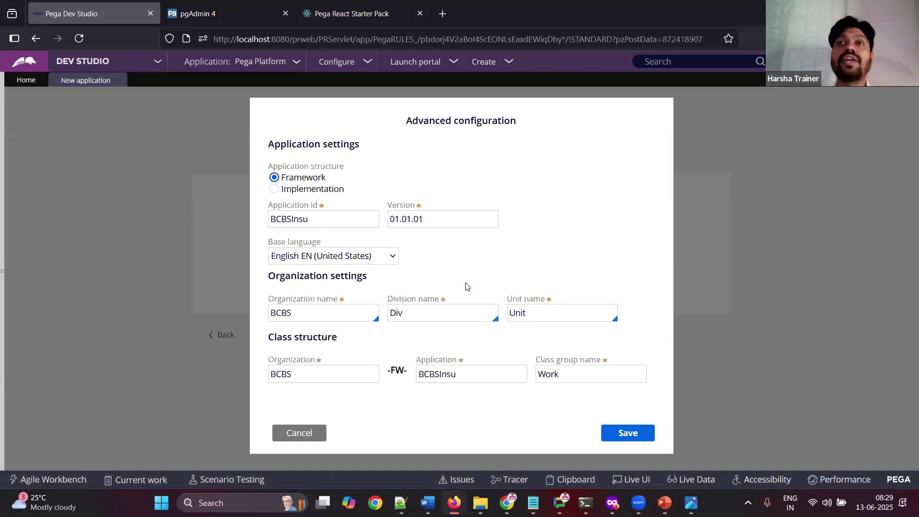
{"action": "left_click", "coordinate": [314, 433]}
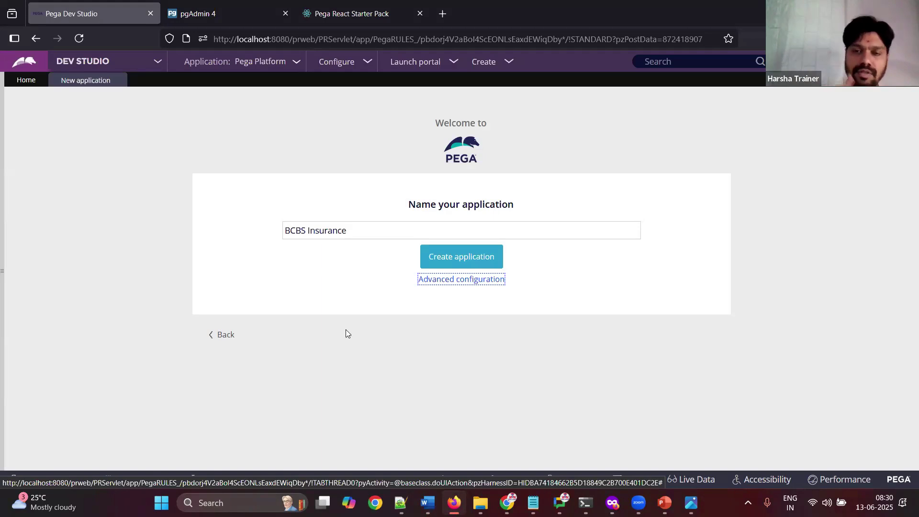
{"action": "left_click", "coordinate": [427, 503]}
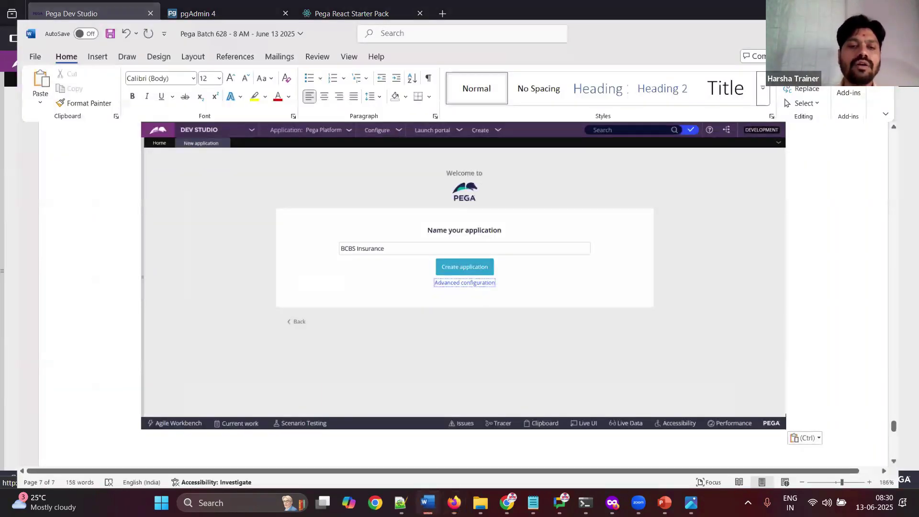
{"action": "type", "text": "lick on create"}
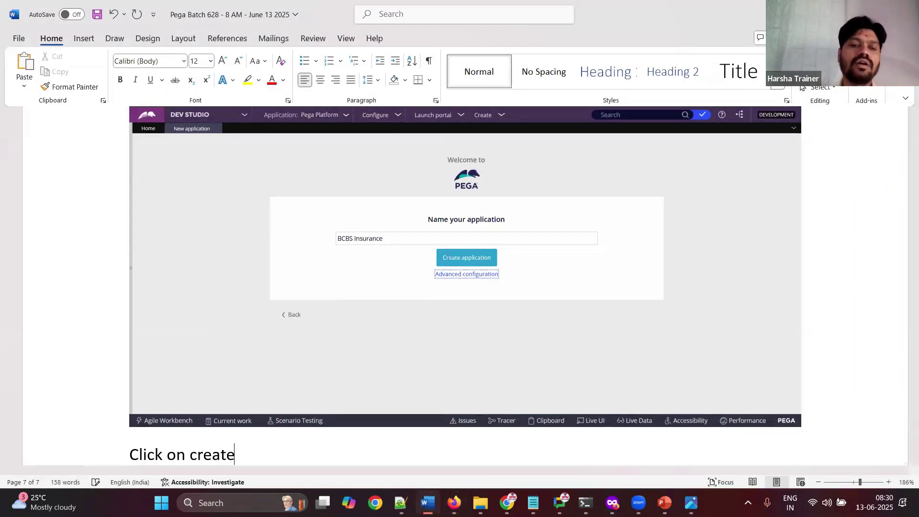
{"action": "type", "text": " application"}
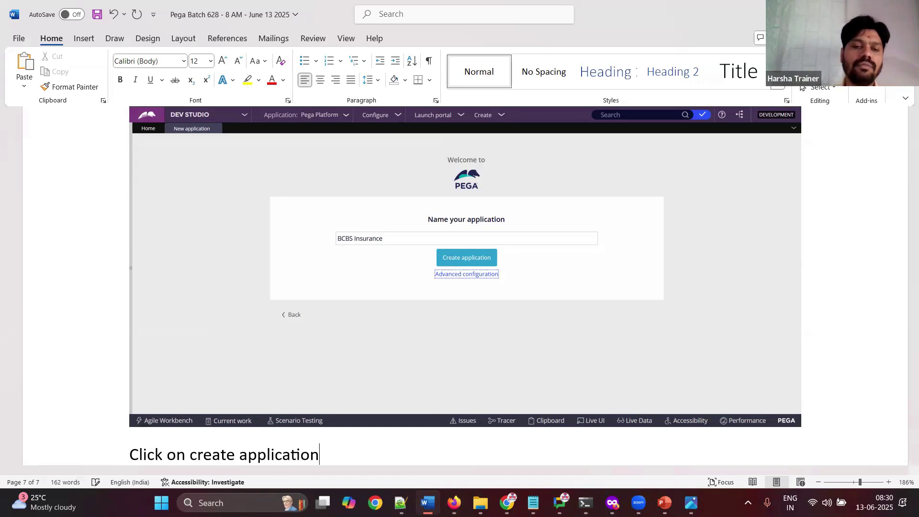
{"action": "type", "text": " button"}
{"action": "key", "text": "Return"}
{"action": "key", "text": "alt+Tab"}
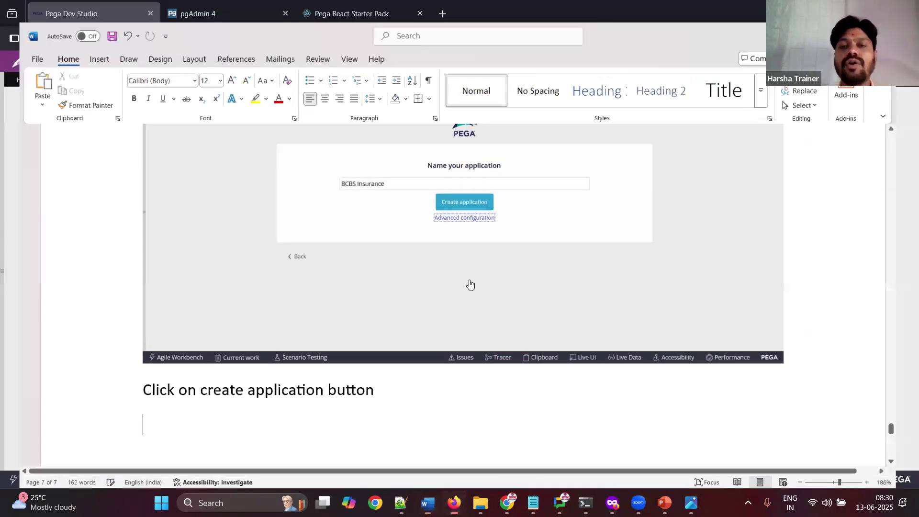
{"action": "left_click", "coordinate": [475, 257]}
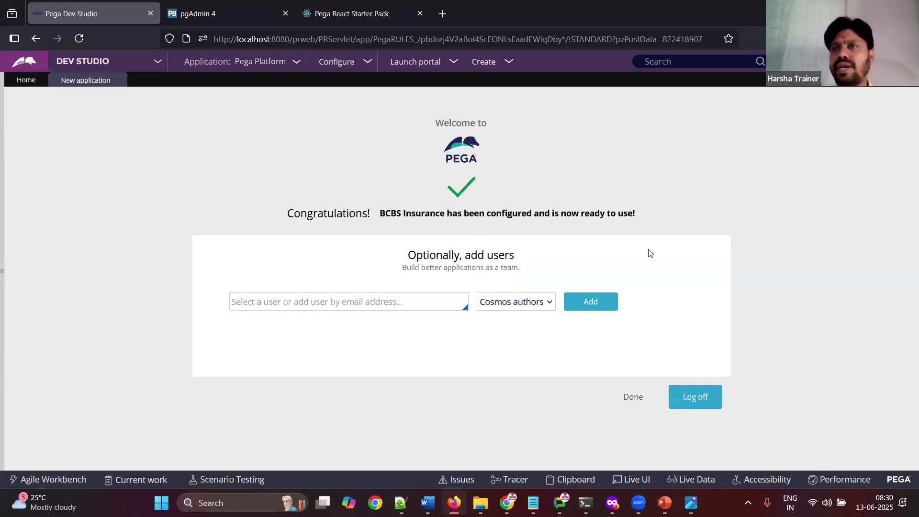
Step: Paste the BCBS Insurance configured-and-ready confirmation screenshot into the Word notes
{"action": "left_click", "coordinate": [427, 502]}
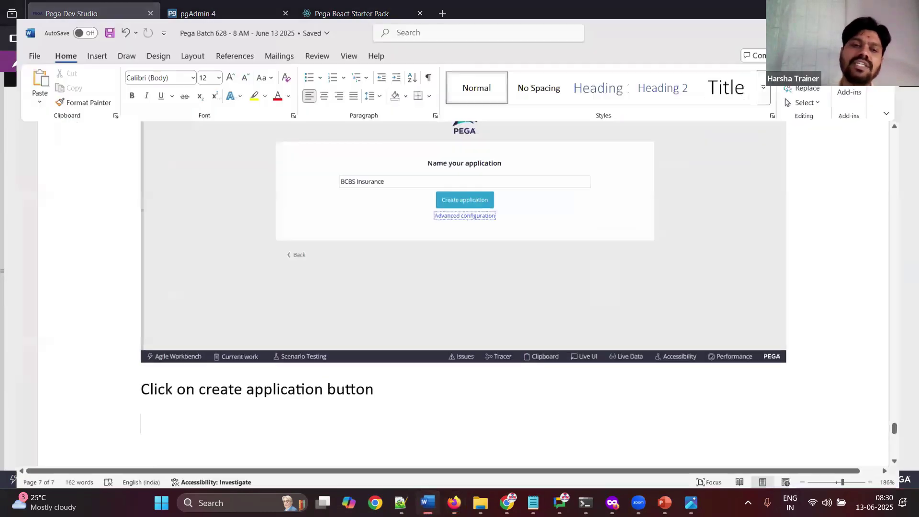
{"action": "key", "text": "ctrl+v"}
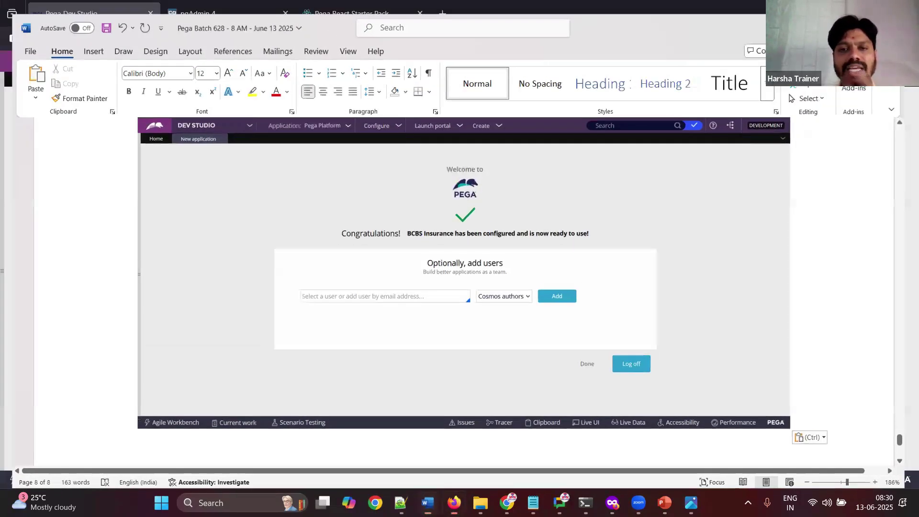
{"action": "left_click", "coordinate": [863, 7]}
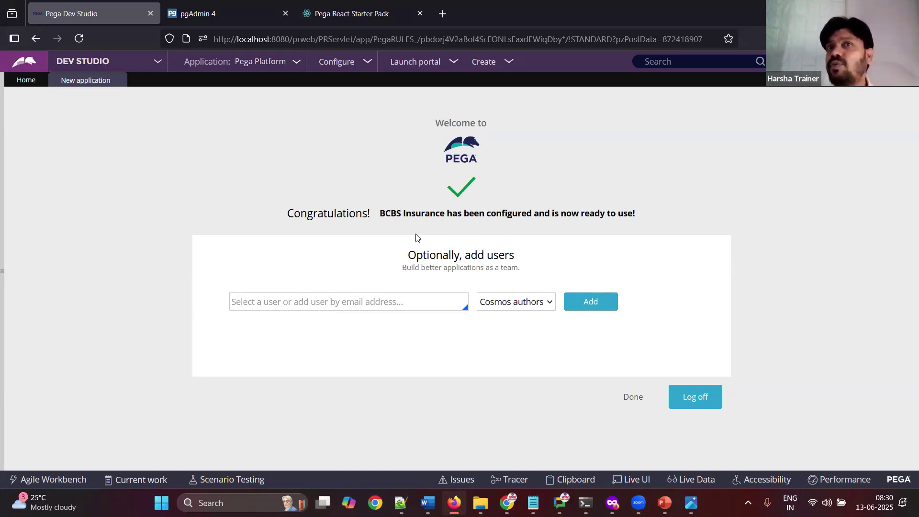
Step: Enter the developer operator's e-mail in the add-users field
{"action": "left_click", "coordinate": [331, 305]}
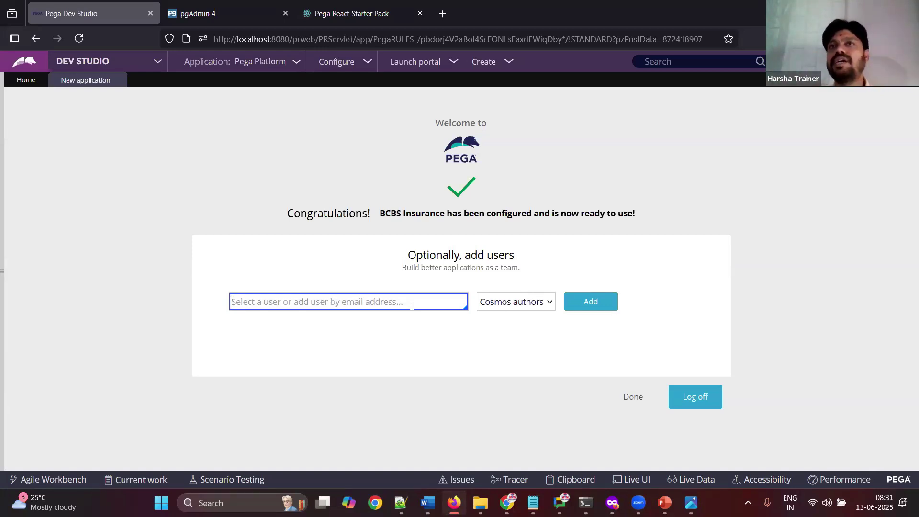
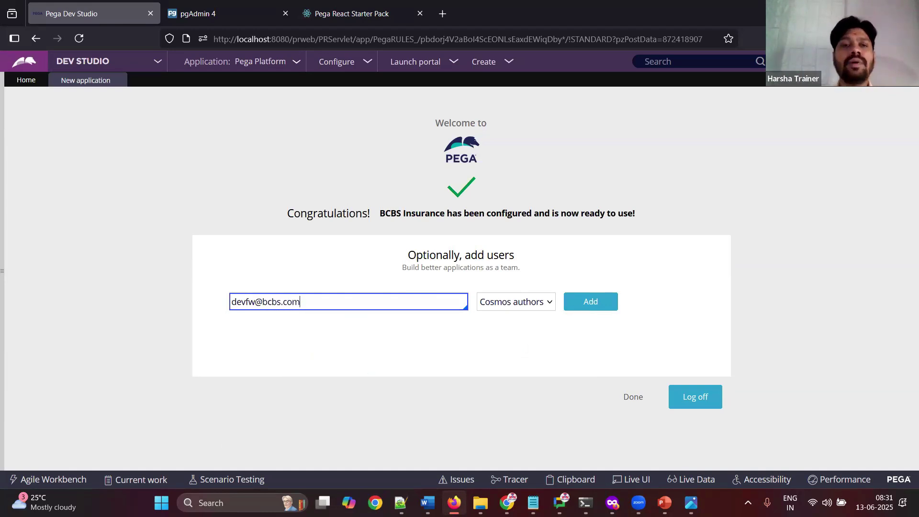
{"action": "left_click", "coordinate": [429, 355]}
{"action": "left_click_drag", "start_coordinate": [332, 295], "coordinate": [185, 296]}
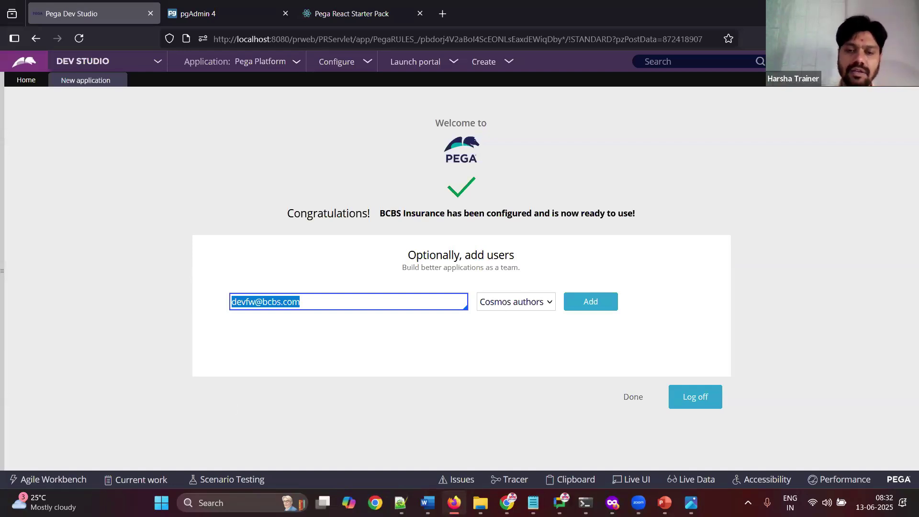
Step: Capture the filled form in the notes and confirm the role stays Cosmos authors
{"action": "key", "text": "alt+Tab"}
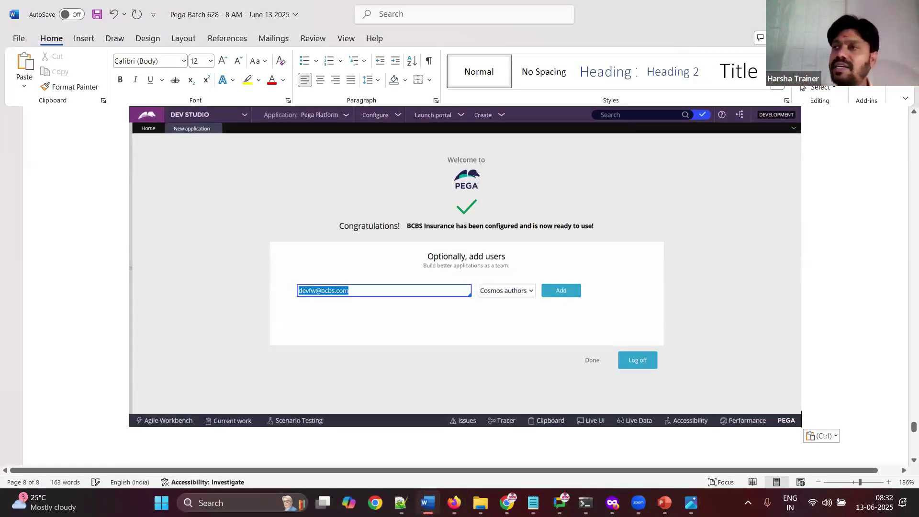
{"action": "key", "text": "alt+Tab"}
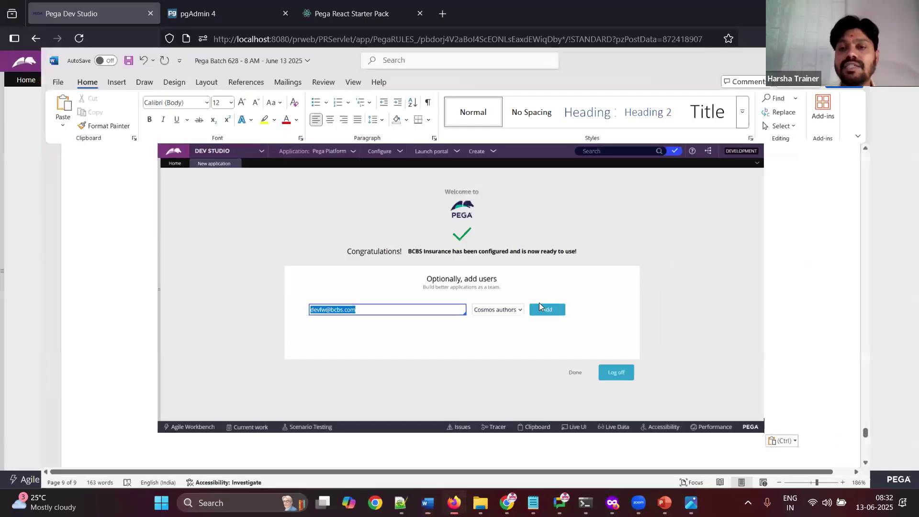
{"action": "left_click", "coordinate": [538, 302]}
{"action": "left_click", "coordinate": [544, 360]}
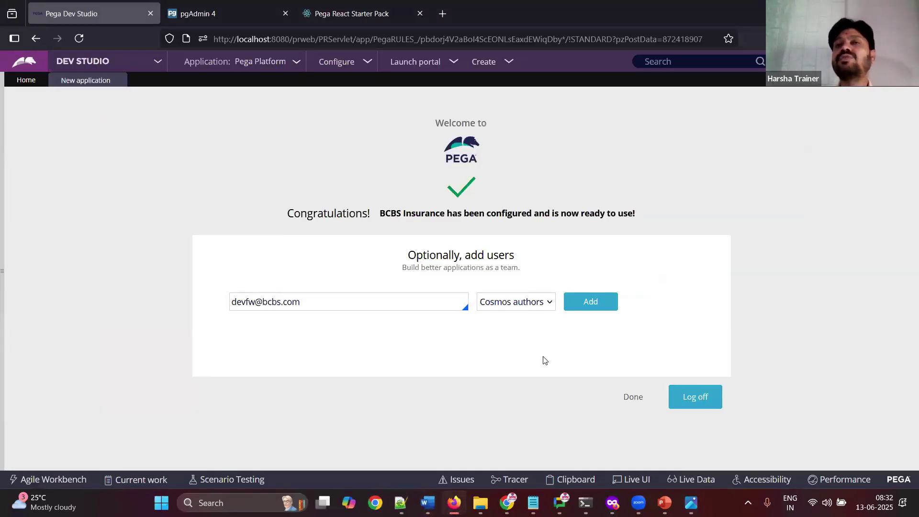
{"action": "left_click", "coordinate": [240, 305]}
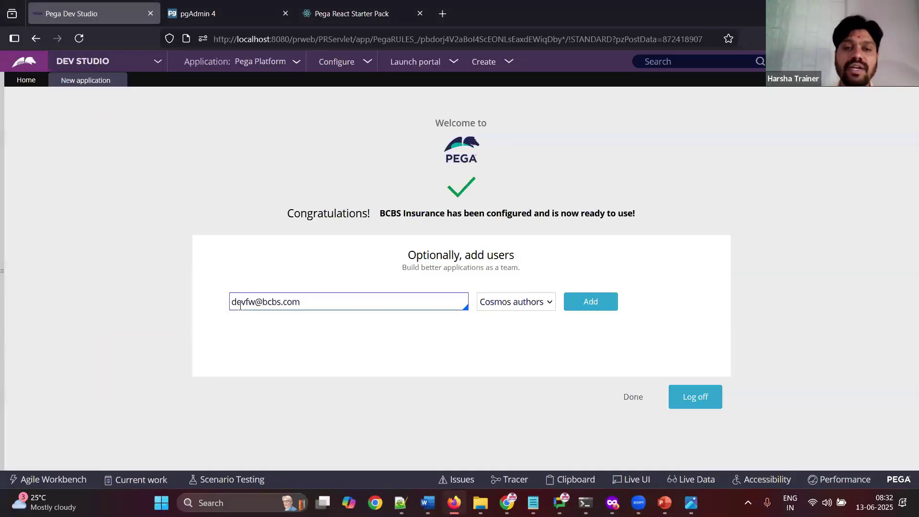
{"action": "left_click", "coordinate": [293, 317]}
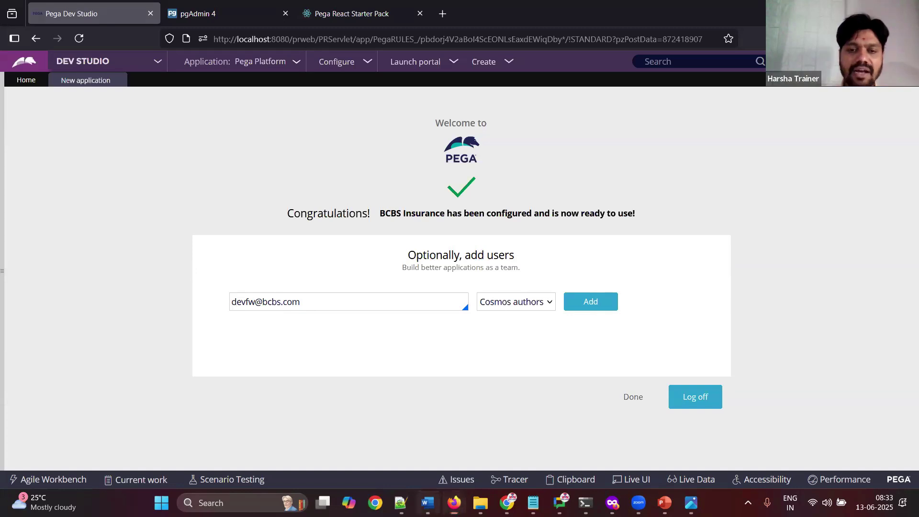
Step: Note 'Click on add' in Word and add the operator as a Cosmos authors user
{"action": "key", "text": "alt+Tab"}
{"action": "type", "text": "Click on add"}
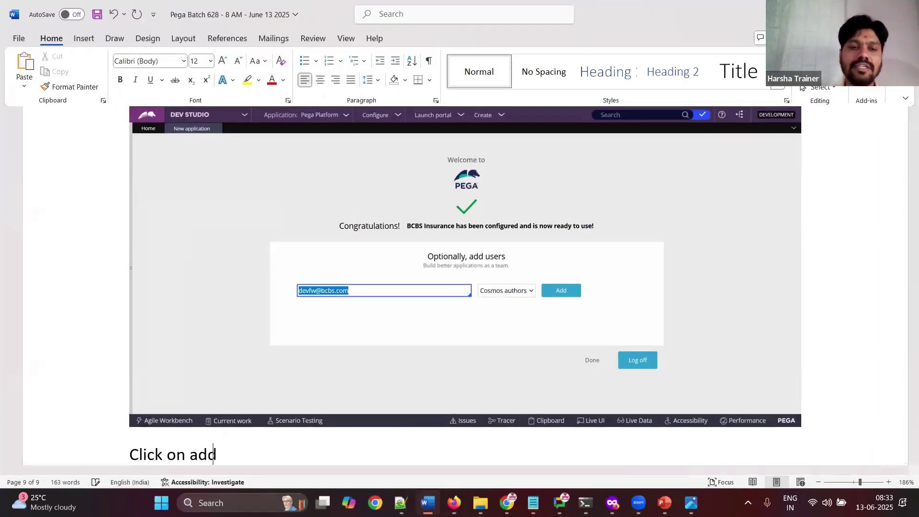
{"action": "key", "text": "Return"}
{"action": "key", "text": "alt+Tab"}
{"action": "left_click", "coordinate": [602, 308]}
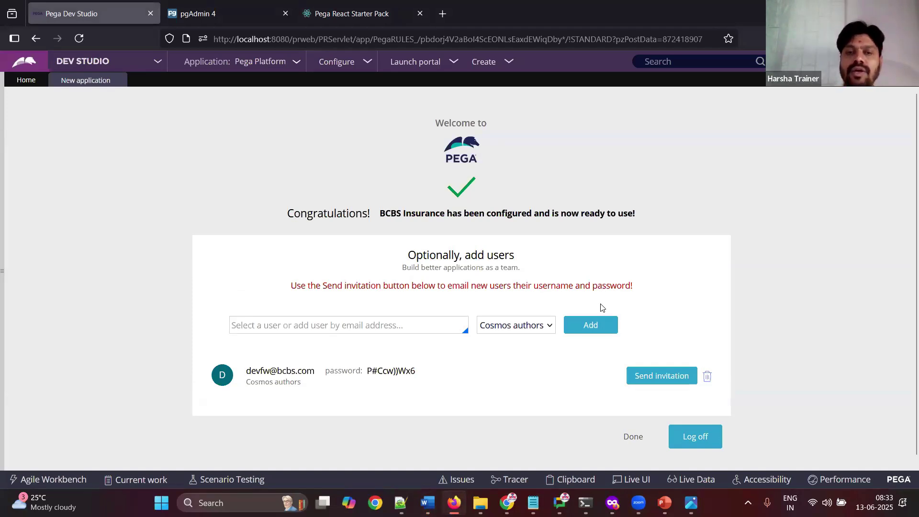
Step: Paste the added-user screenshot, note 'Copy this credentials', and copy the login and password
{"action": "key", "text": "alt+Tab"}
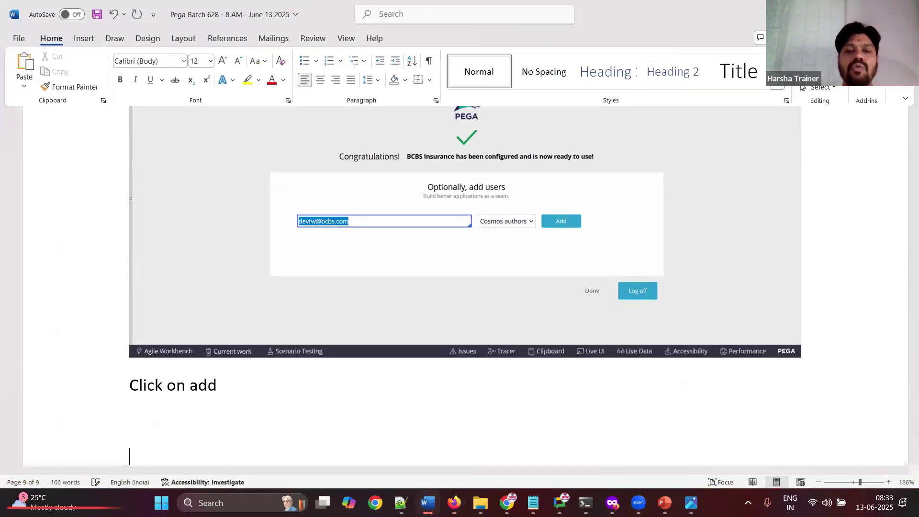
{"action": "key", "text": "ctrl+v"}
{"action": "key", "text": "Return"}
{"action": "type", "text": "Copy th"}
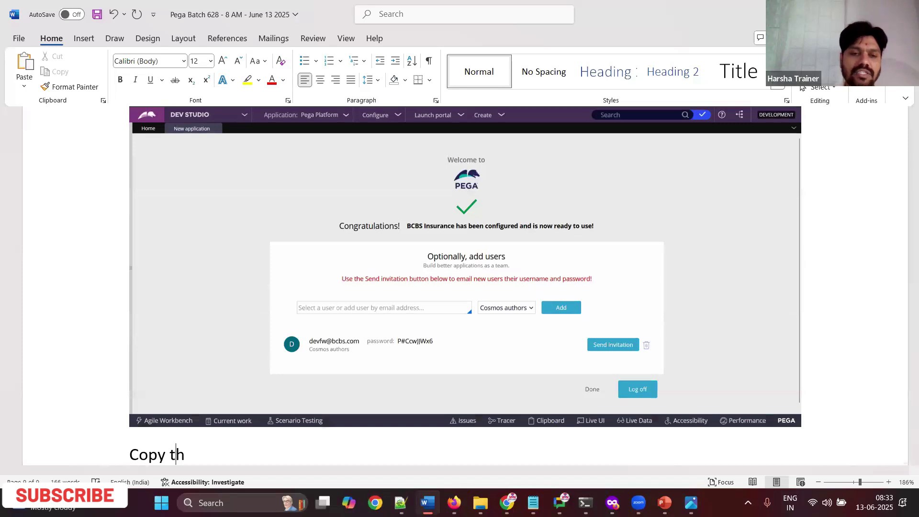
{"action": "type", "text": "is credentials"}
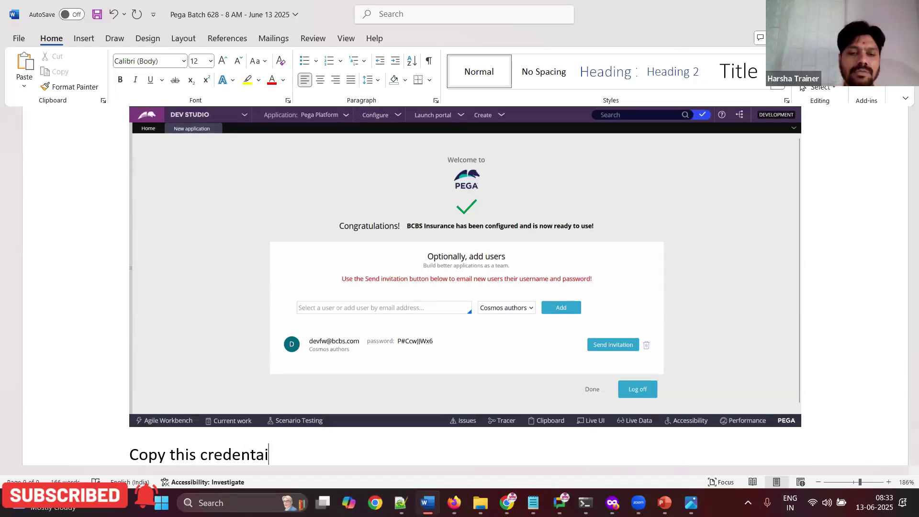
{"action": "key", "text": "Return"}
{"action": "key", "text": "alt+Tab"}
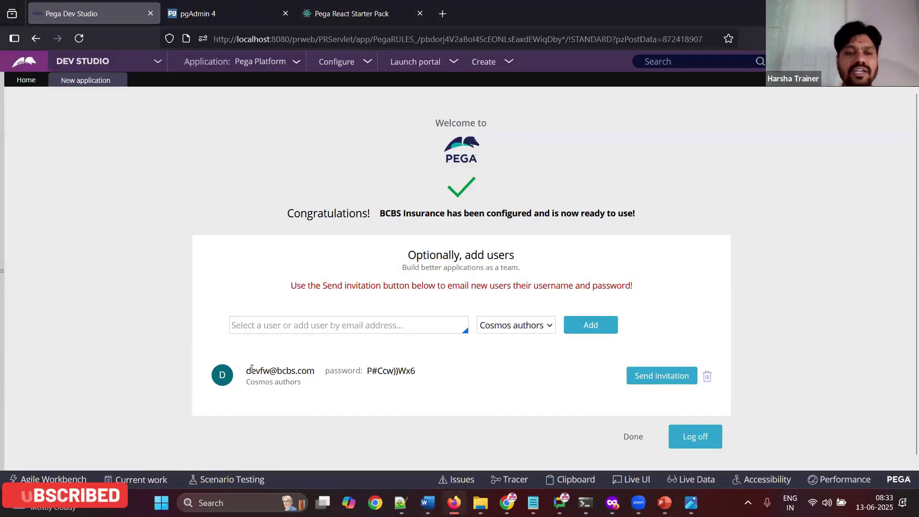
{"action": "left_click_drag", "start_coordinate": [245, 370], "coordinate": [436, 372]}
{"action": "key", "text": "ctrl+c"}
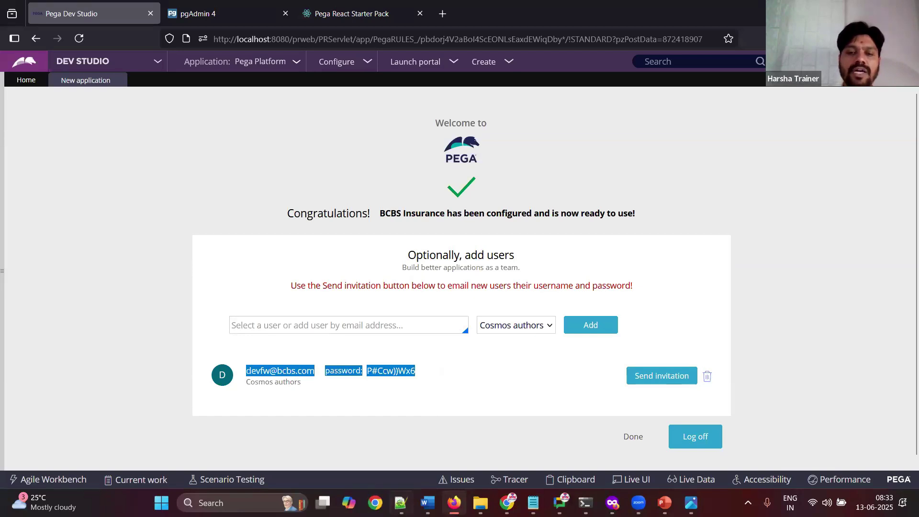
{"action": "key", "text": "alt+Tab"}
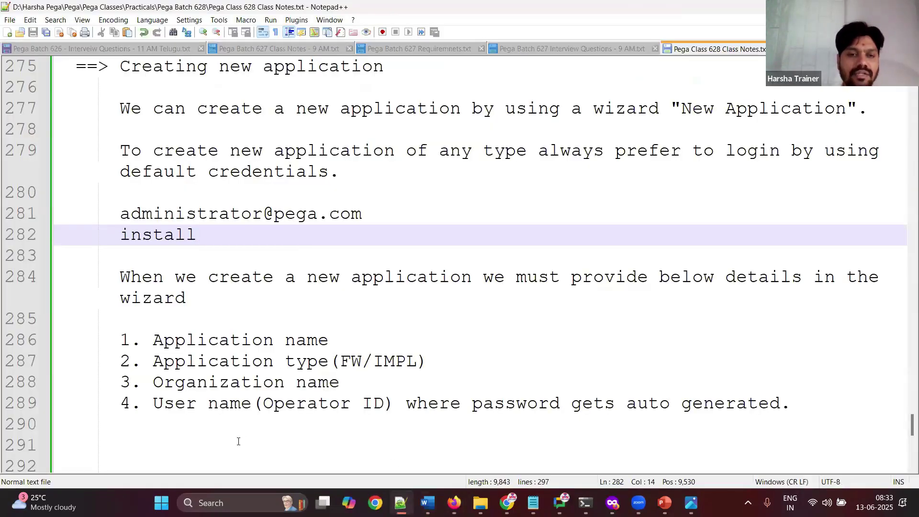
Step: Paste the new operator's login and generated password below the wizard notes in Notepad++
{"action": "left_click", "coordinate": [238, 440]}
{"action": "key", "text": "BackSpace"}
{"action": "key", "text": "BackSpace"}
{"action": "key", "text": "ctrl+v"}
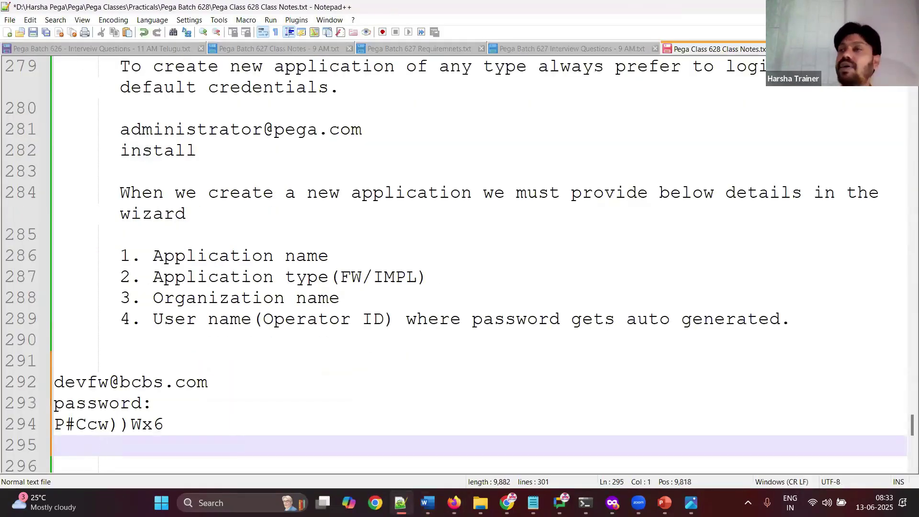
{"action": "key", "text": "alt+Tab"}
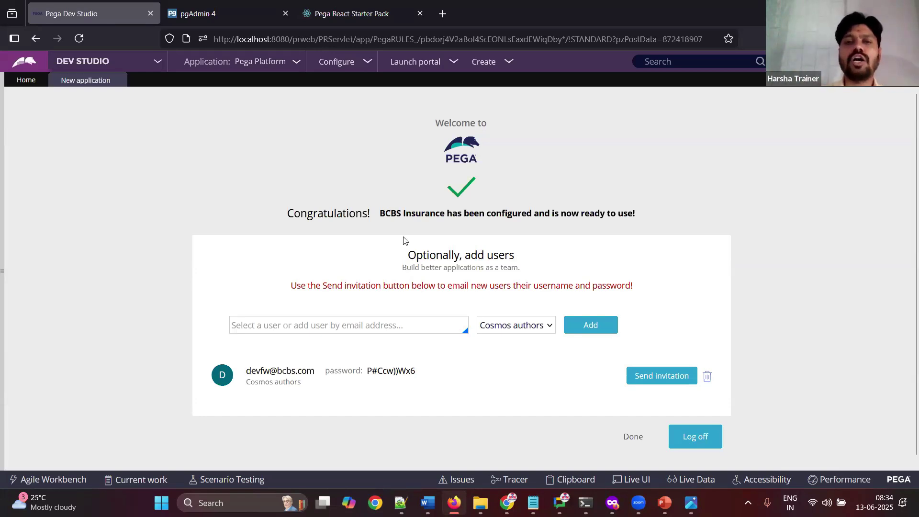
Step: Add the note 'We will login to FW later' to the Word notes, fixing the typo
{"action": "left_click_drag", "start_coordinate": [384, 213], "coordinate": [429, 214]}
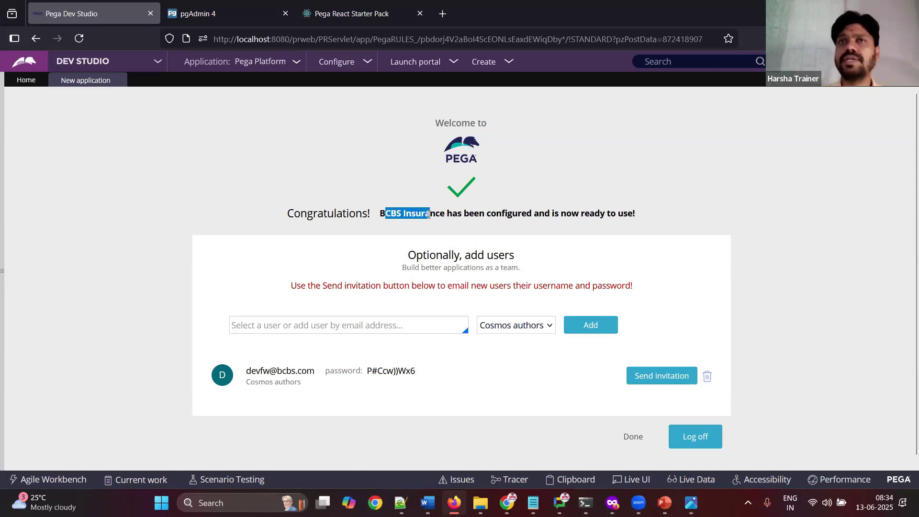
{"action": "left_click", "coordinate": [459, 407]}
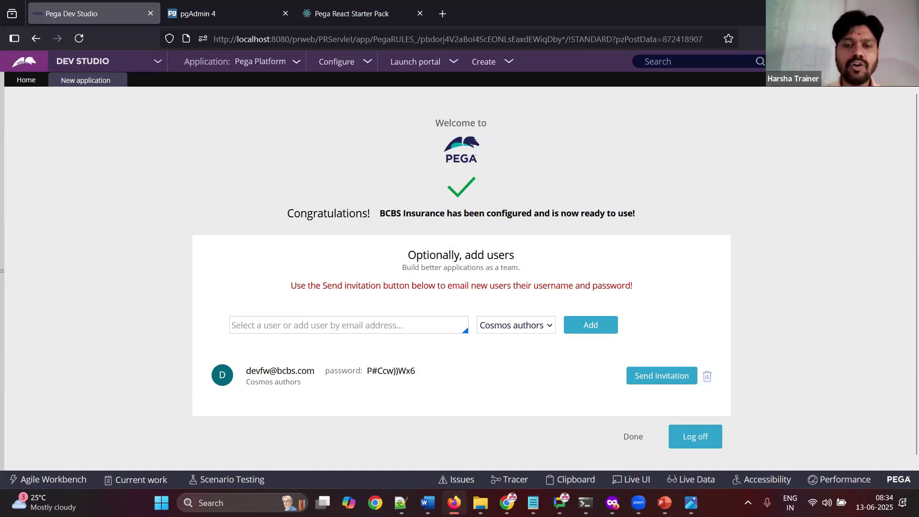
{"action": "key", "text": "alt+Tab"}
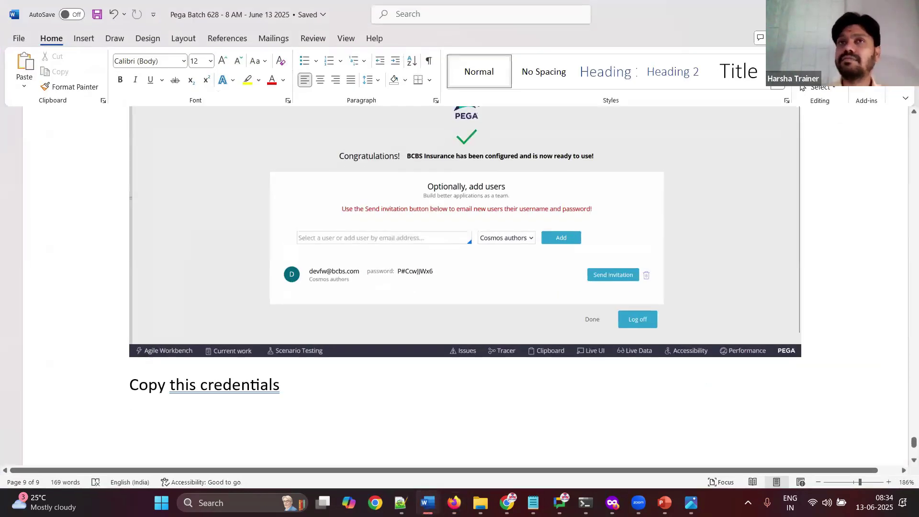
{"action": "type", "text": "Wemwill login to FW later"}
{"action": "left_click", "coordinate": [163, 417]}
{"action": "key", "text": "BackSpace"}
{"action": "key", "text": "Return"}
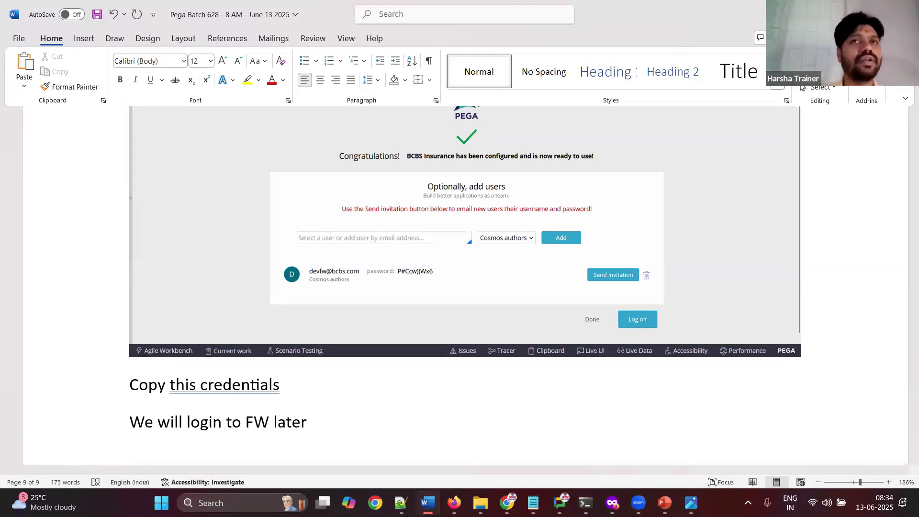
Step: Note 'Click on Done.', save the notes, and finish Pega's setup page with Done
{"action": "type", "text": "Click on Done."}
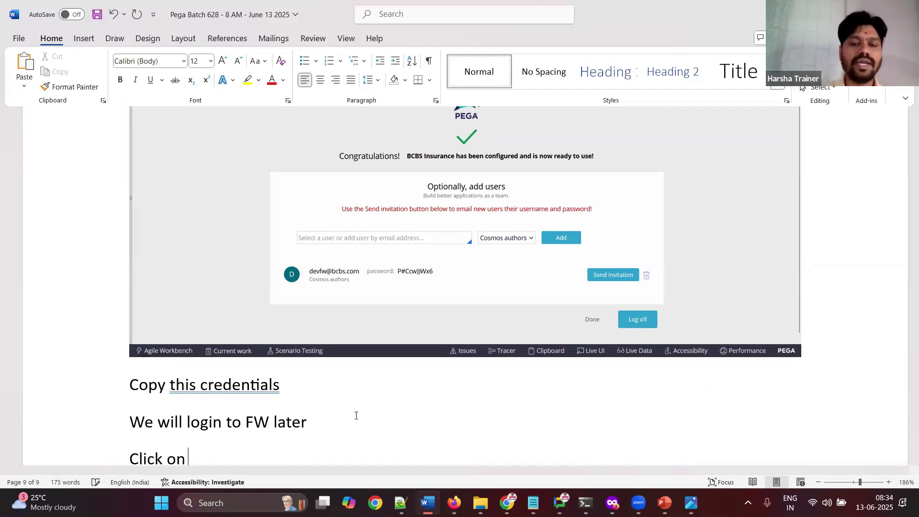
{"action": "key", "text": "Return"}
{"action": "key", "text": "ctrl+s"}
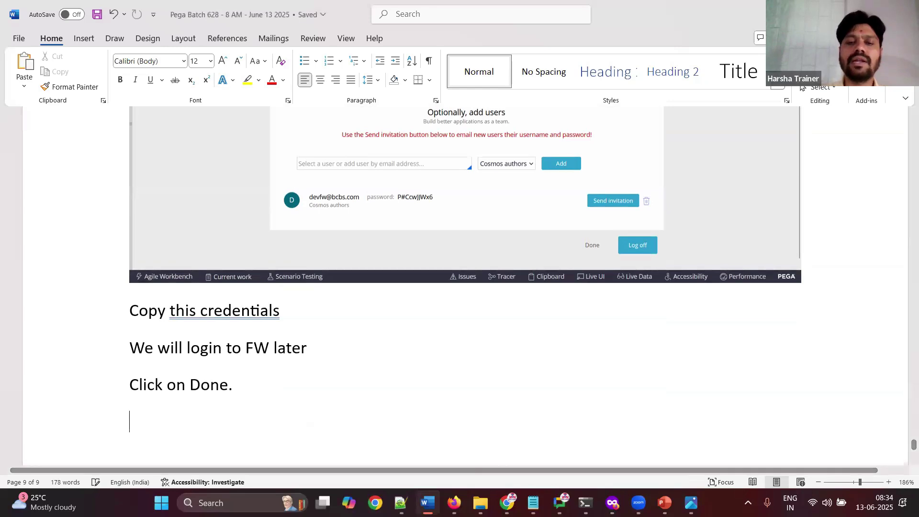
{"action": "key", "text": "alt+Tab"}
{"action": "left_click", "coordinate": [633, 437]}
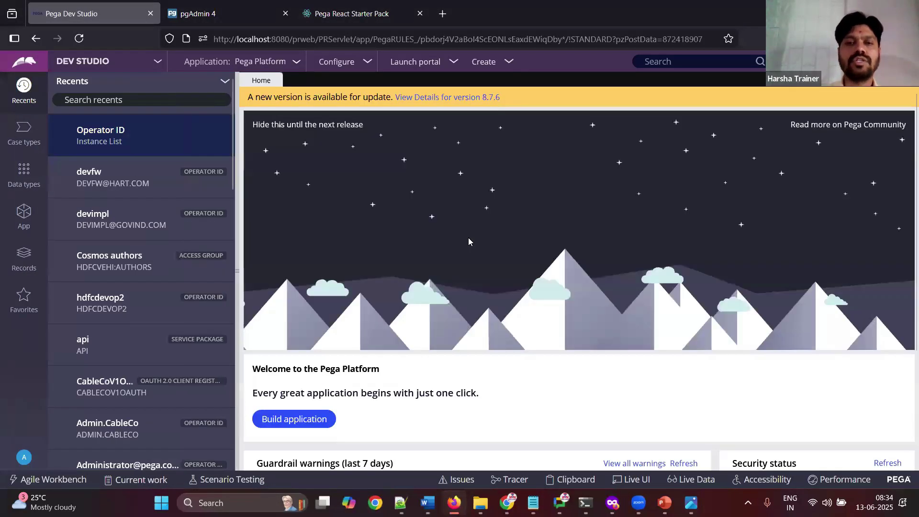
Step: Paste the Dev Studio home screenshot into the notes followed by 'done.'
{"action": "key", "text": "alt+Tab"}
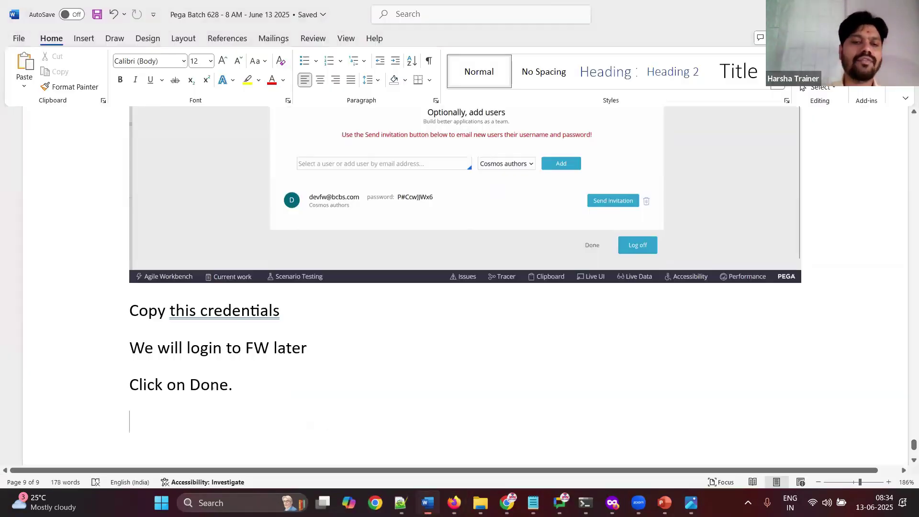
{"action": "key", "text": "ctrl+v"}
{"action": "type", "text": "done."}
{"action": "key", "text": "Return"}
{"action": "key", "text": "Return"}
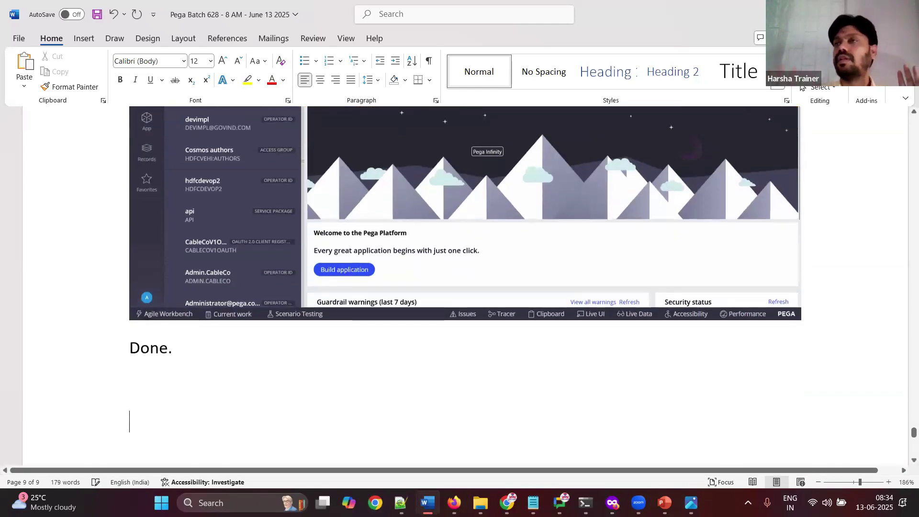
Step: Add a centred Title heading 'Creating Implementation application on top of FW application'
{"action": "type", "text": "Cre"}
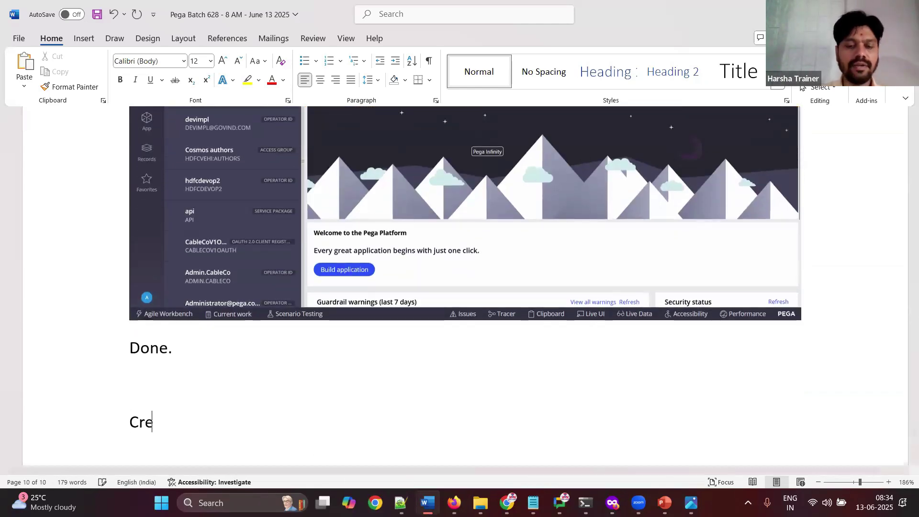
{"action": "type", "text": "ating Implementation apl"}
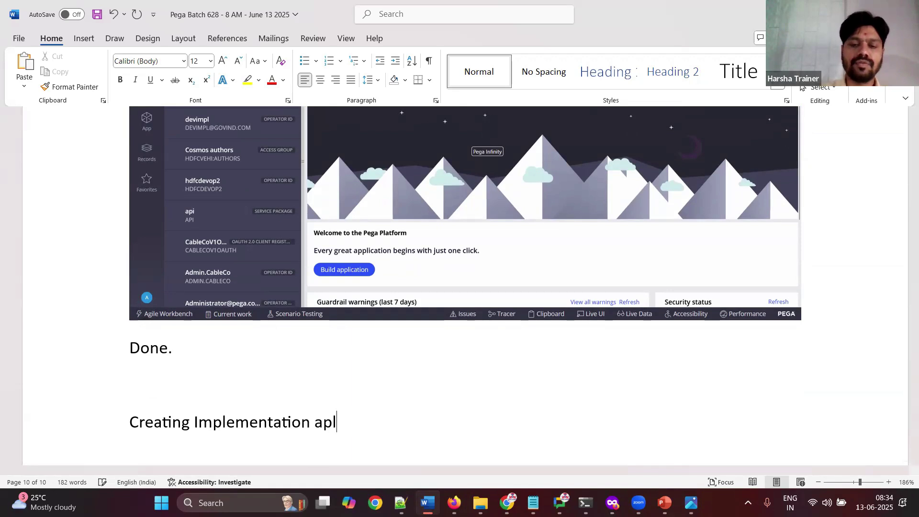
{"action": "key", "text": "BackSpace"}
{"action": "type", "text": "plication on top of FW appli"}
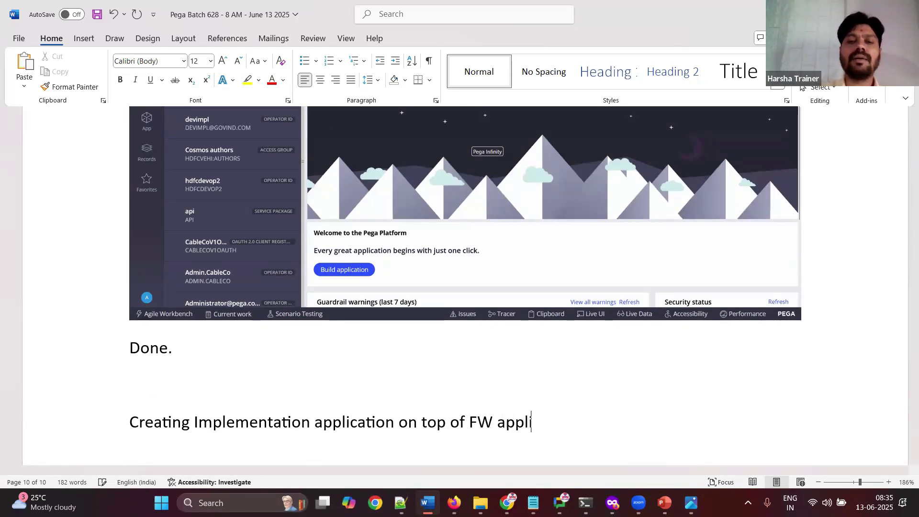
{"action": "type", "text": "caiton"}
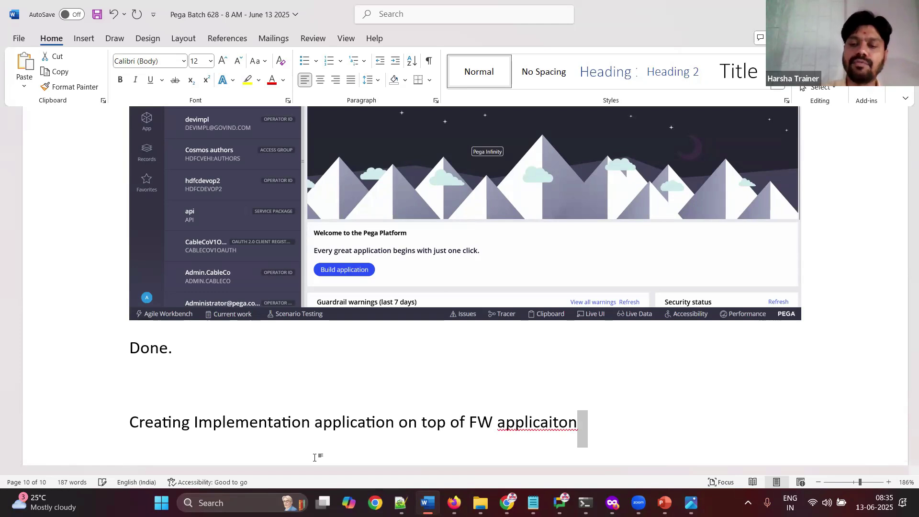
{"action": "key", "text": "shift+Home"}
{"action": "left_click", "coordinate": [754, 80]}
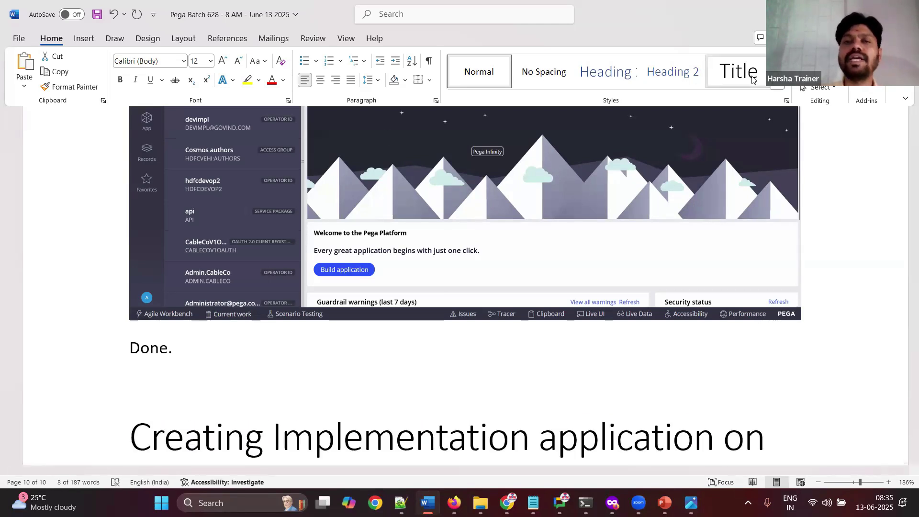
{"action": "key", "text": "ctrl+e"}
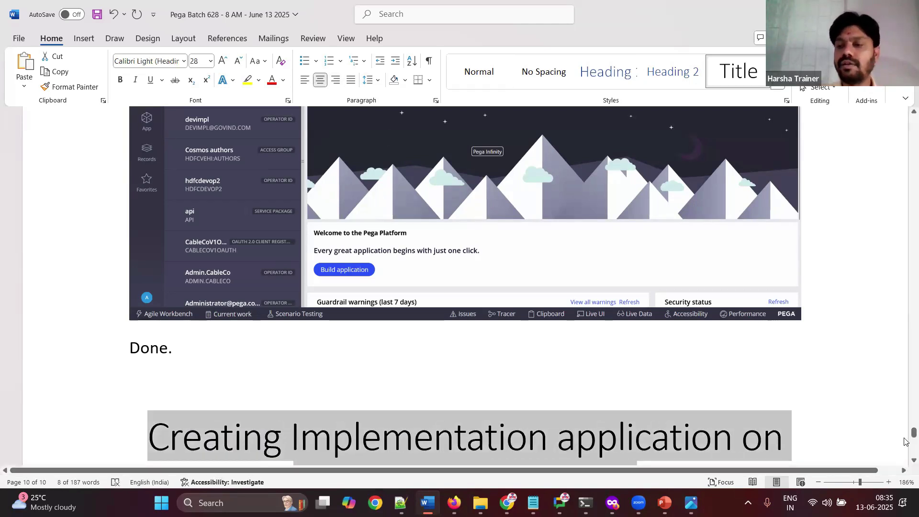
Step: Correct the misspelled 'applicaiton' in the heading to 'application'
{"action": "scroll", "coordinate": [905, 441], "scroll_direction": "down", "scroll_amount": 7}
{"action": "left_click", "coordinate": [191, 217]}
{"action": "left_click", "coordinate": [560, 139]}
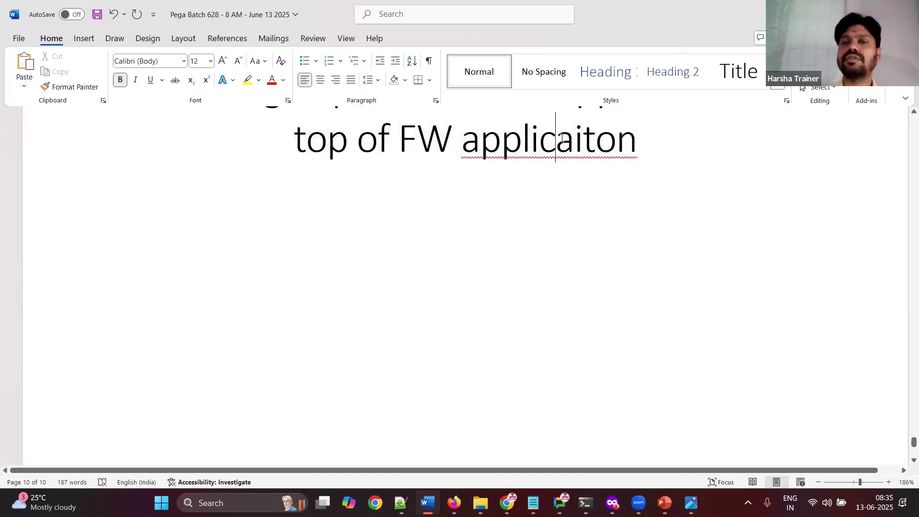
{"action": "right_click", "coordinate": [561, 138]}
{"action": "left_click", "coordinate": [579, 172]}
Step: Write the requirement: create an auto insurance implementation app on existing FW application "BCBC Insurance"
{"action": "key", "text": "Down"}
{"action": "type", "text": "Requirement: Create an au"}
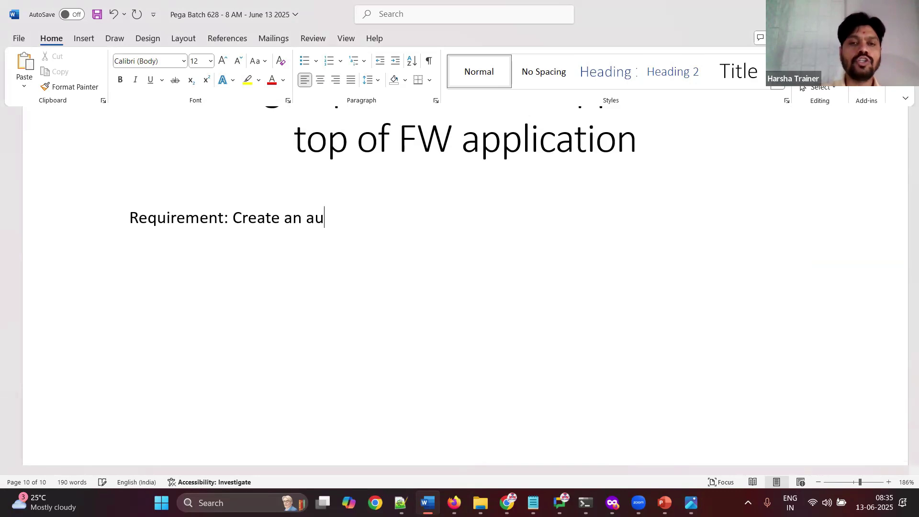
{"action": "type", "text": "to insurance im"}
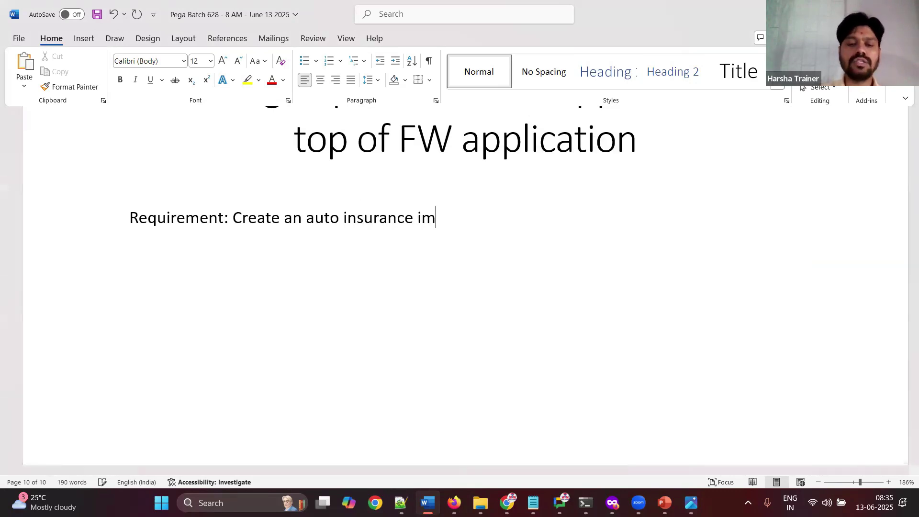
{"action": "type", "text": "plementation appl"}
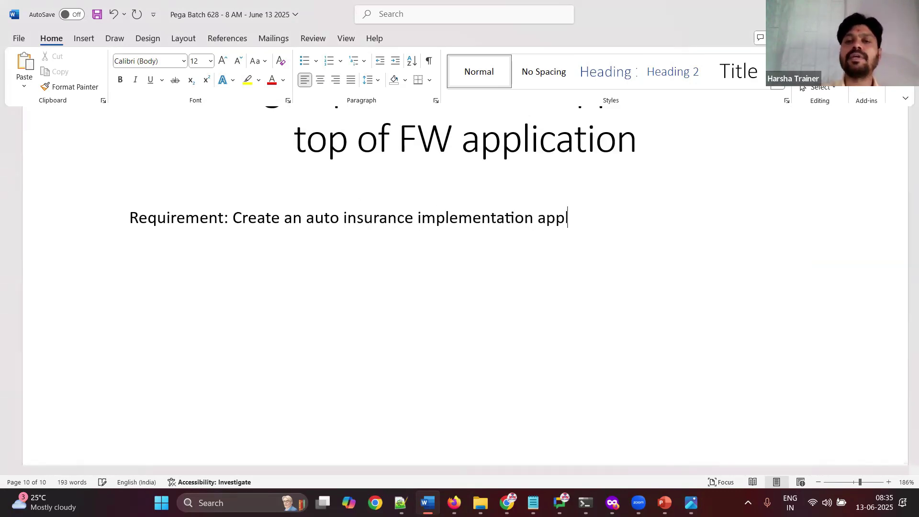
{"action": "type", "text": "ication on top"}
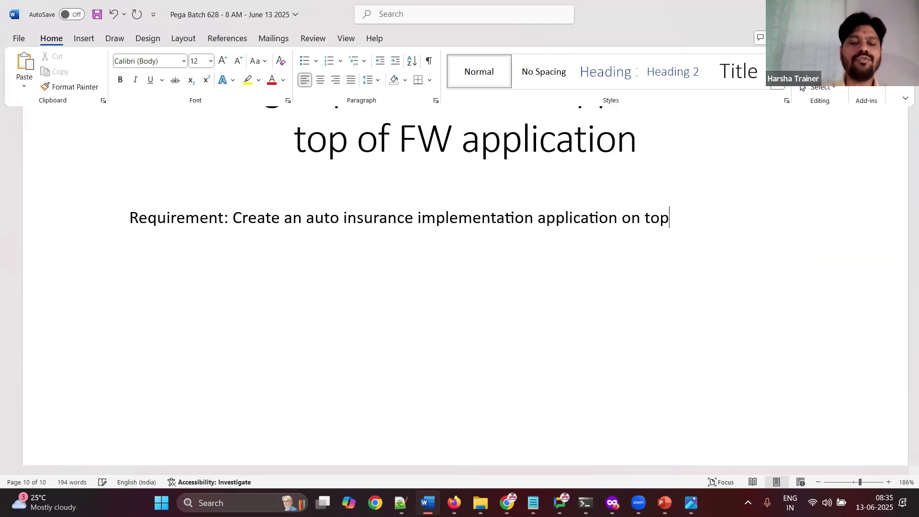
{"action": "type", "text": " of existing Fw app"}
{"action": "key", "text": "BackSpace"}
{"action": "key", "text": "BackSpace"}
{"action": "key", "text": "BackSpace"}
{"action": "key", "text": "BackSpace"}
{"action": "key", "text": "BackSpace"}
{"action": "type", "text": "W ap"}
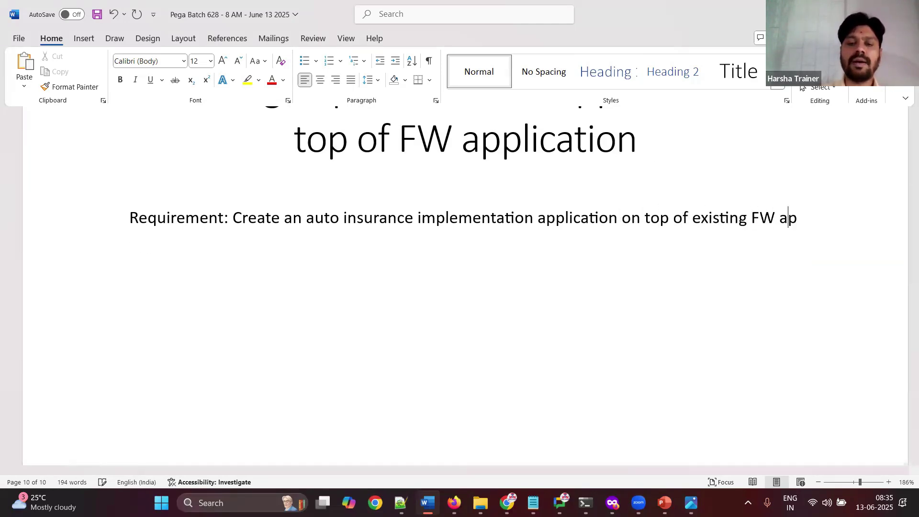
{"action": "type", "text": "plicaiton B"}
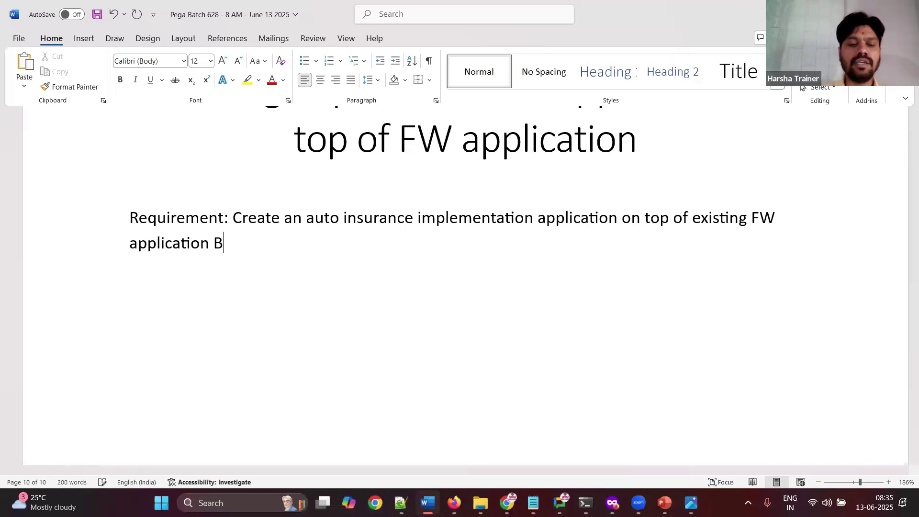
{"action": "type", "text": "CBCInsu"}
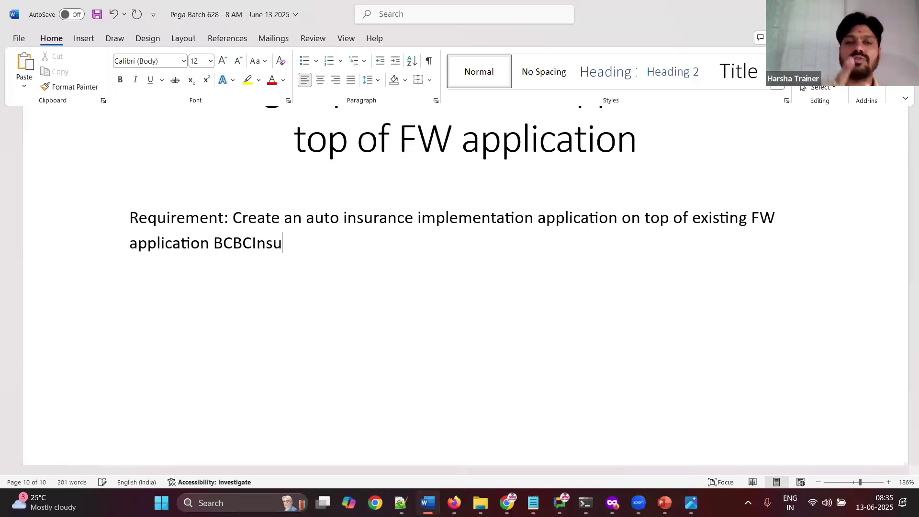
{"action": "type", "text": "\""}
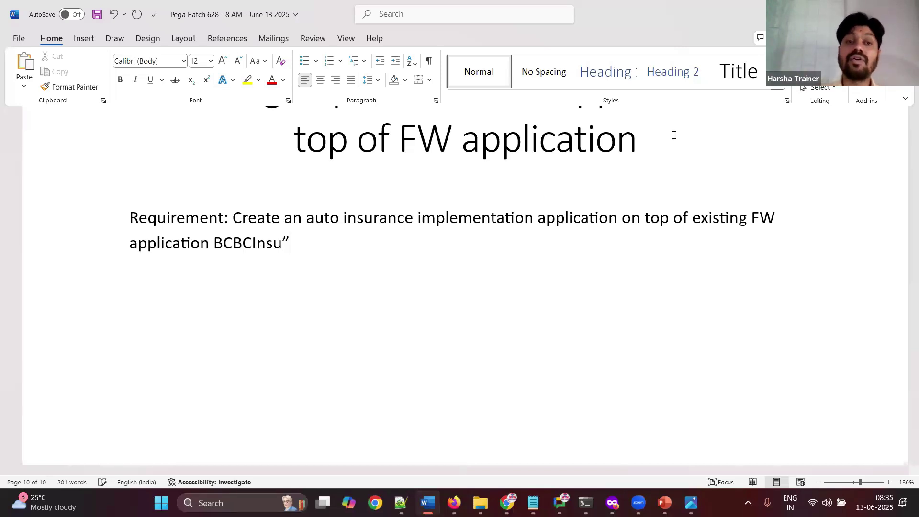
{"action": "left_click", "coordinate": [211, 245]}
{"action": "type", "text": "\""}
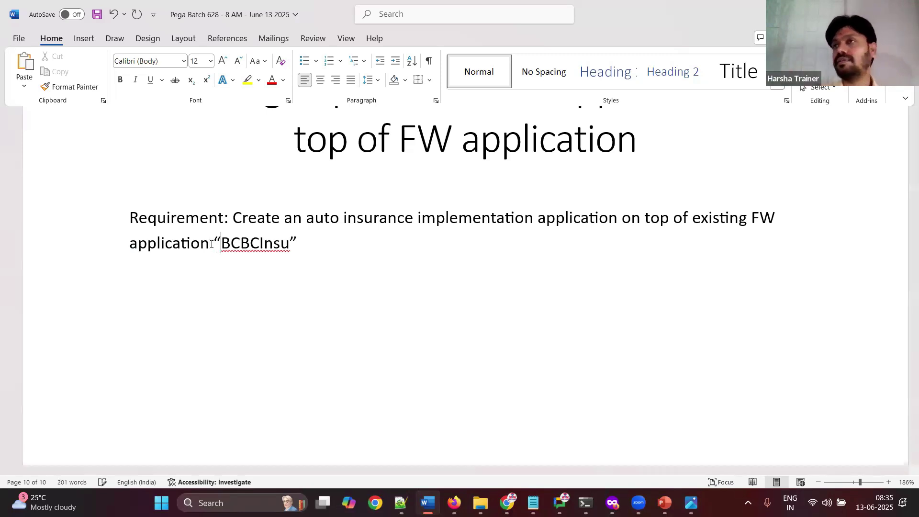
{"action": "left_click", "coordinate": [259, 245]}
{"action": "type", "text": "insu"}
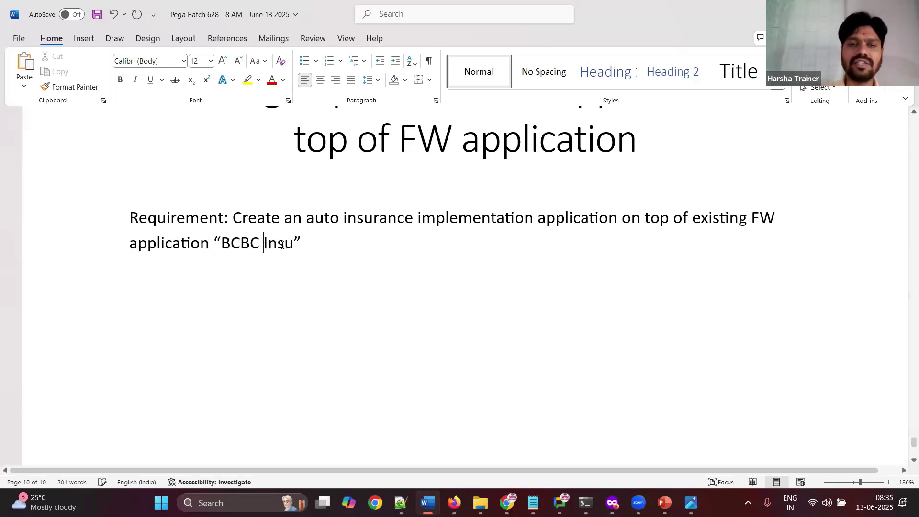
{"action": "type", "text": "rance"}
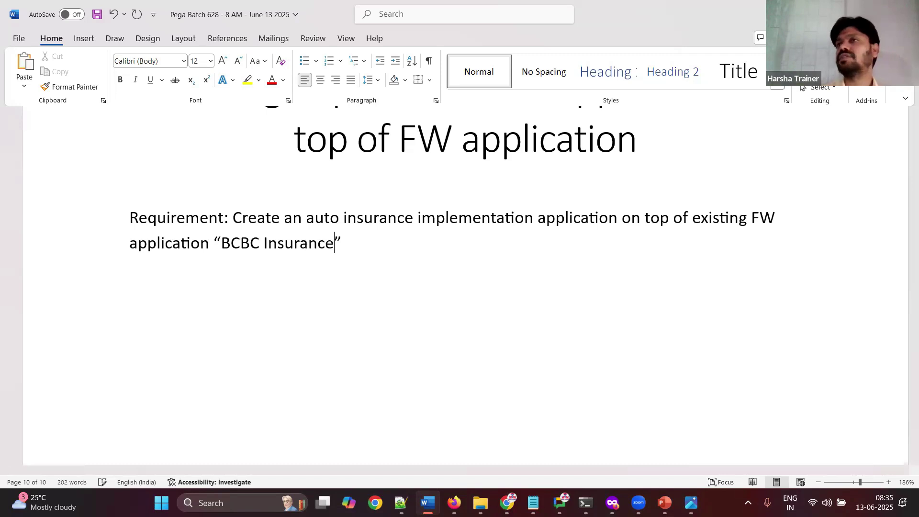
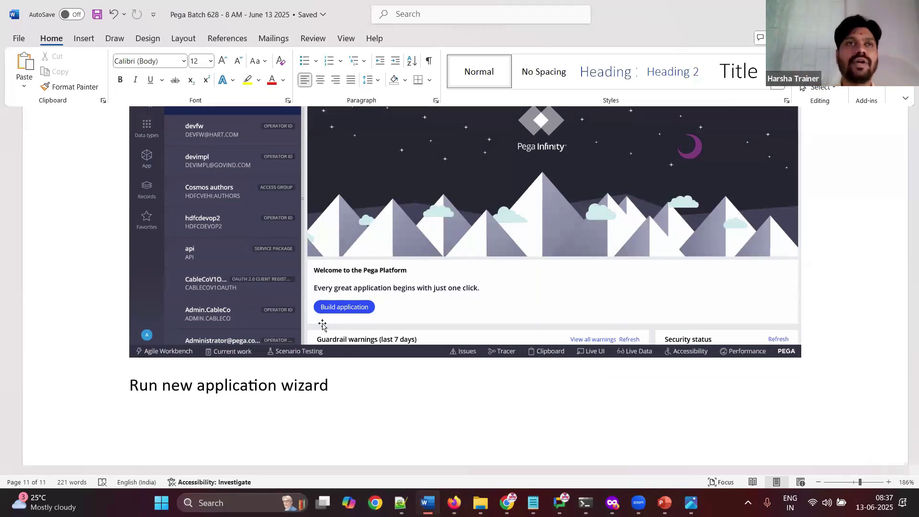
Step: Bring the Pega Dev Studio home page in Firefox to the front
{"action": "left_click", "coordinate": [454, 503]}
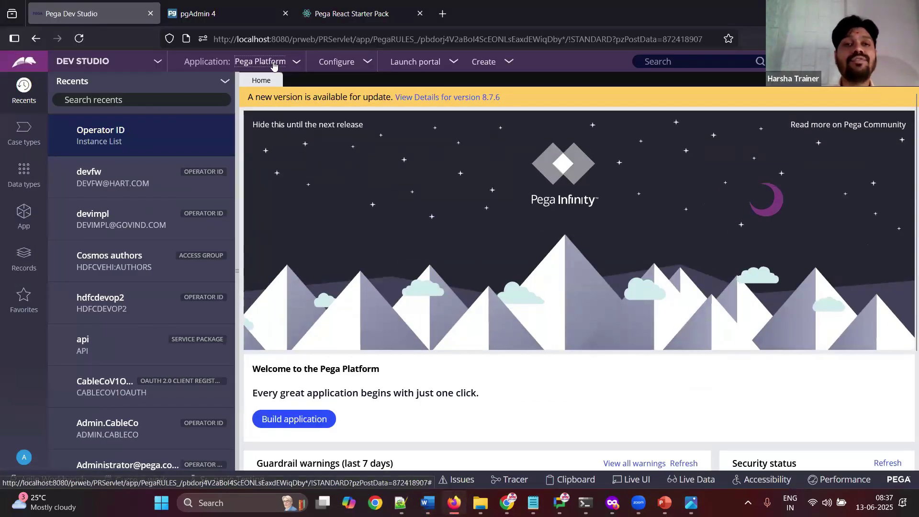
Step: Start a New Application from the Application menu and paste the menu screenshot into the notes
{"action": "left_click", "coordinate": [273, 63]}
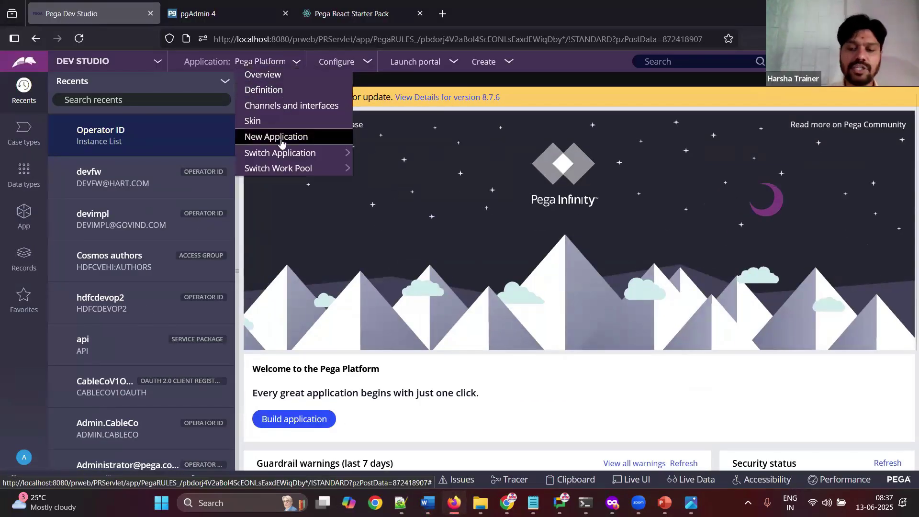
{"action": "left_click", "coordinate": [281, 137]}
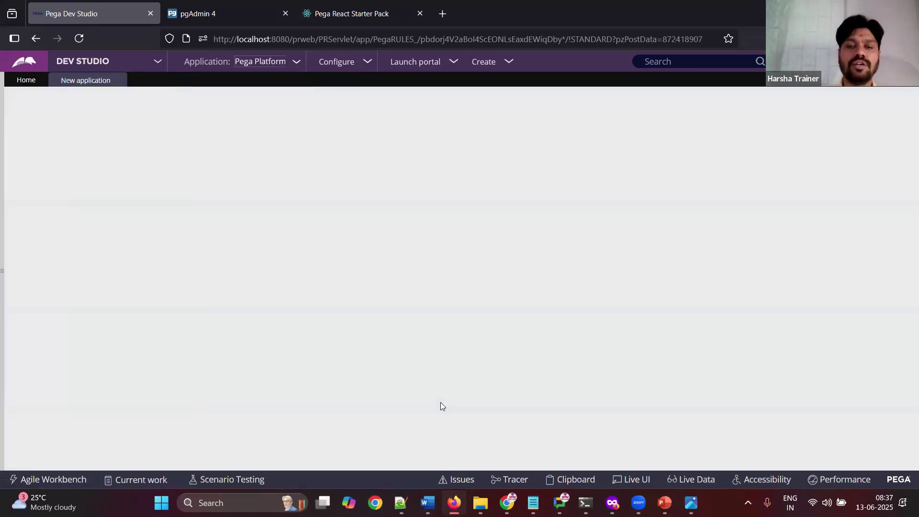
{"action": "key", "text": "alt+Tab"}
{"action": "key", "text": "ctrl+v"}
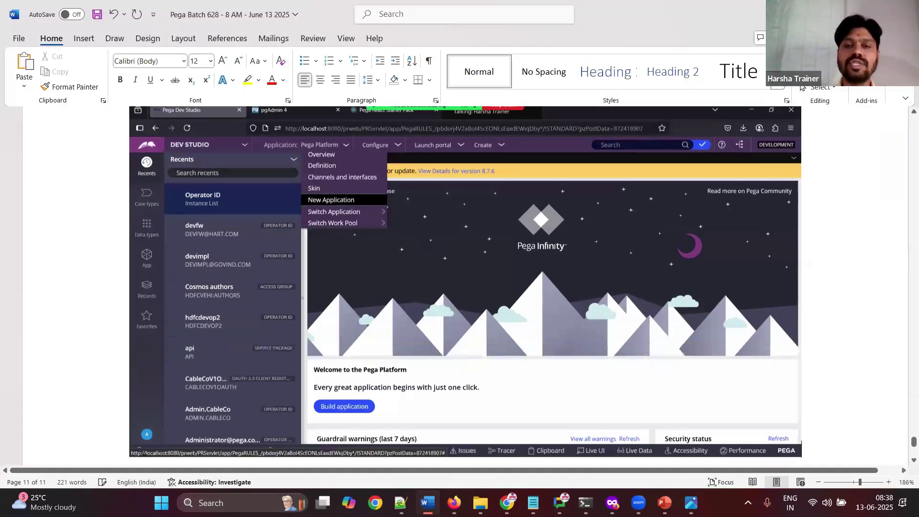
{"action": "key", "text": "alt+Tab"}
{"action": "scroll", "coordinate": [452, 364], "scroll_direction": "up", "scroll_amount": 5}
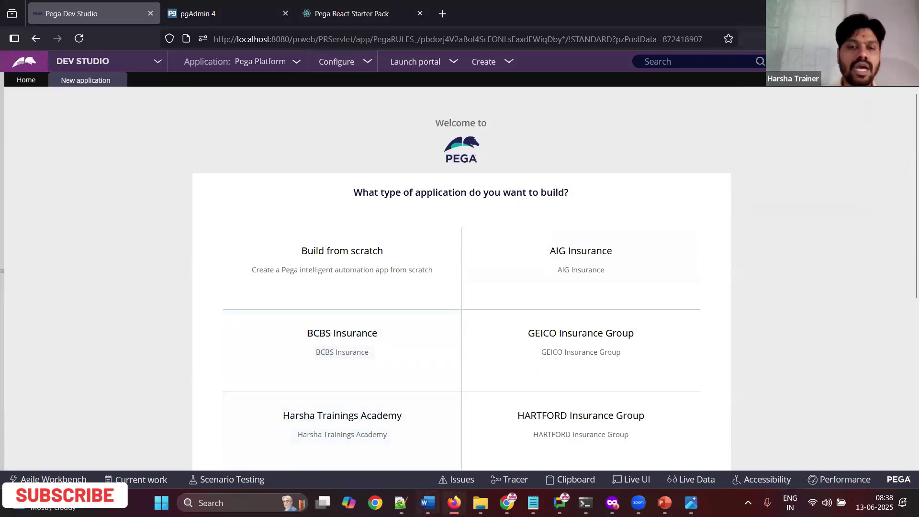
Step: Choose the BCBS Insurance application type and paste its screenshot into the class notes
{"action": "left_click", "coordinate": [427, 502]}
{"action": "key", "text": "alt+Tab"}
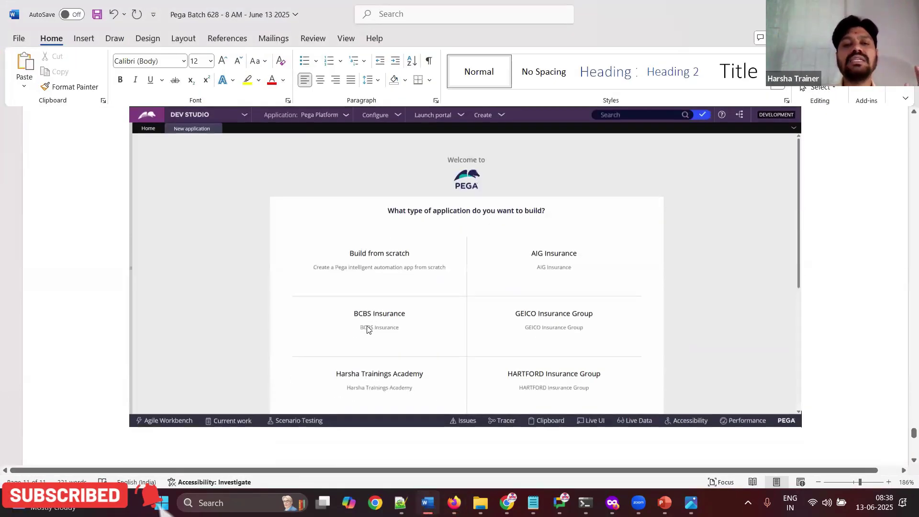
{"action": "left_click", "coordinate": [366, 337]}
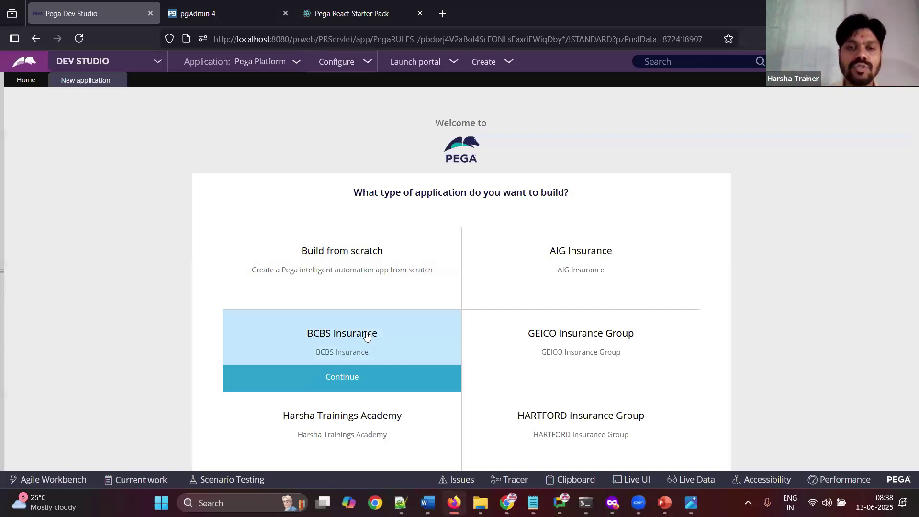
{"action": "key", "text": "alt+Tab"}
{"action": "key", "text": "ctrl+v"}
Step: Note 'Continue' in the class notes and continue with the BCBS Insurance type
{"action": "key", "text": "Return"}
{"action": "type", "text": "Continue"}
{"action": "key", "text": "Return"}
{"action": "key", "text": "alt+Tab"}
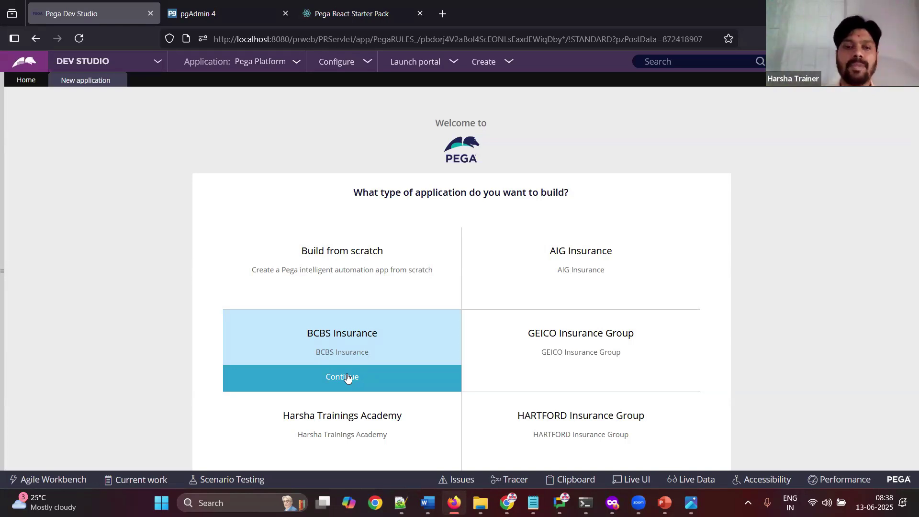
{"action": "left_click", "coordinate": [347, 377]}
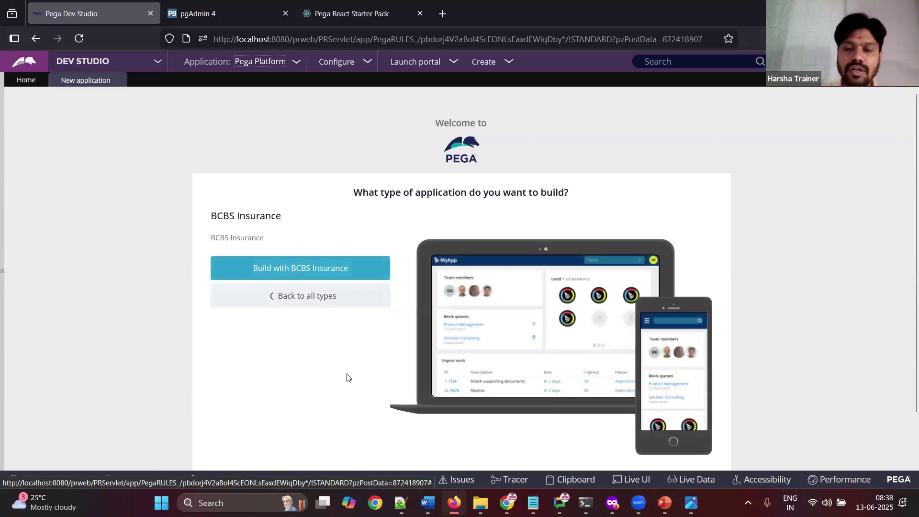
Step: Paste the BCBS Insurance detail screenshot into the class notes
{"action": "left_click", "coordinate": [427, 503]}
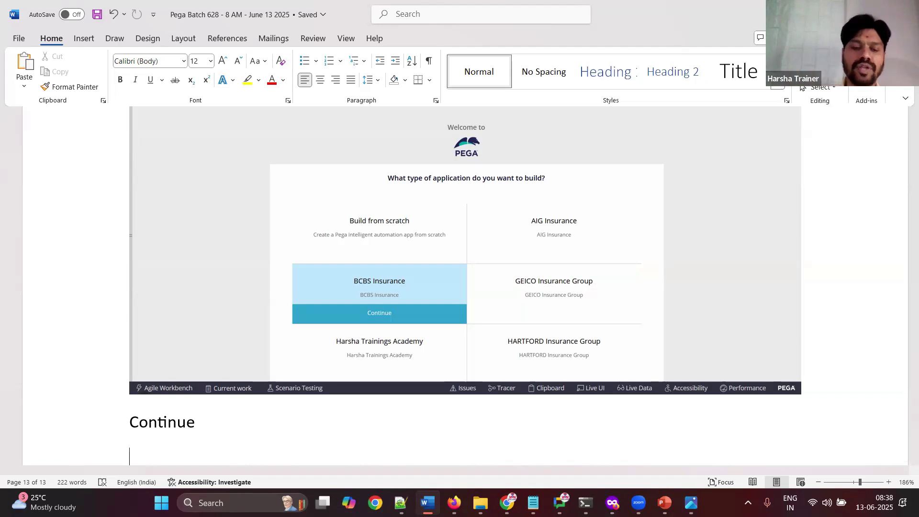
{"action": "key", "text": "ctrl+v"}
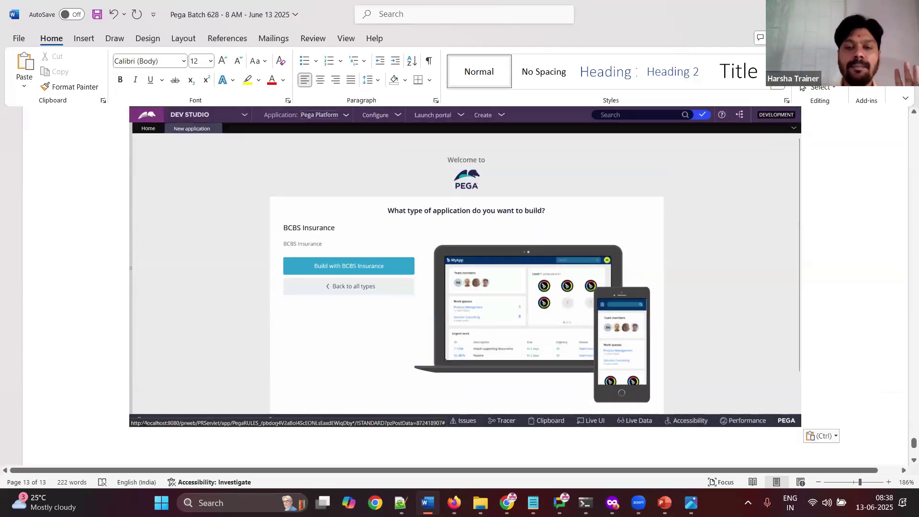
{"action": "key", "text": "super+Down"}
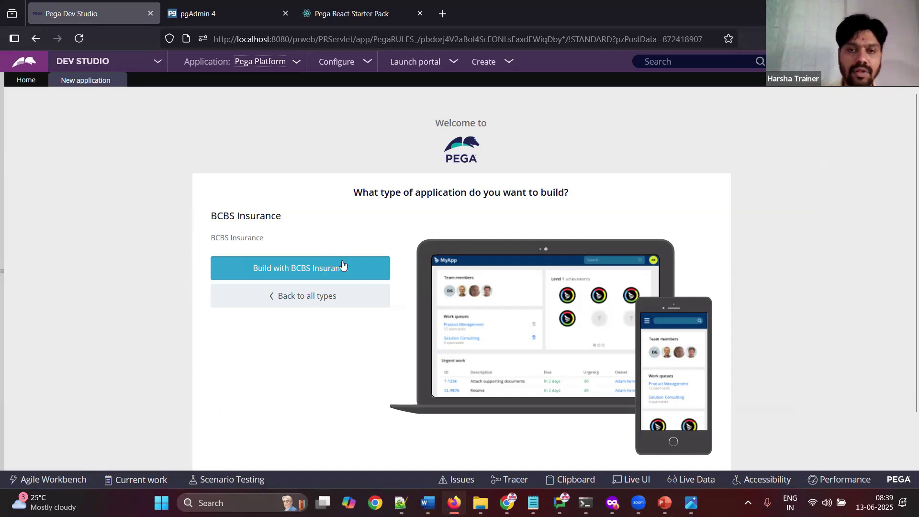
Step: Note 'Click on blue button' and choose Build with BCBS Insurance
{"action": "left_click", "coordinate": [427, 502]}
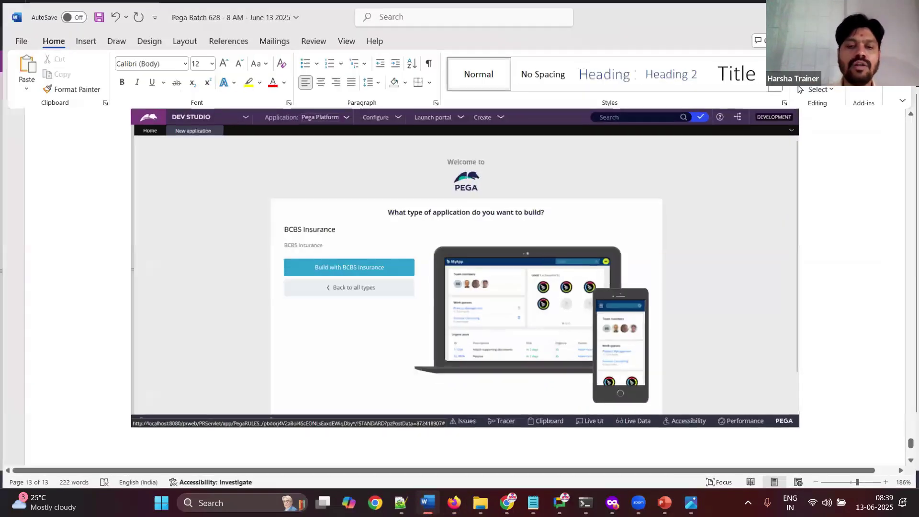
{"action": "type", "text": "Click on bu"}
{"action": "key", "text": "BackSpace"}
{"action": "type", "text": "lue button"}
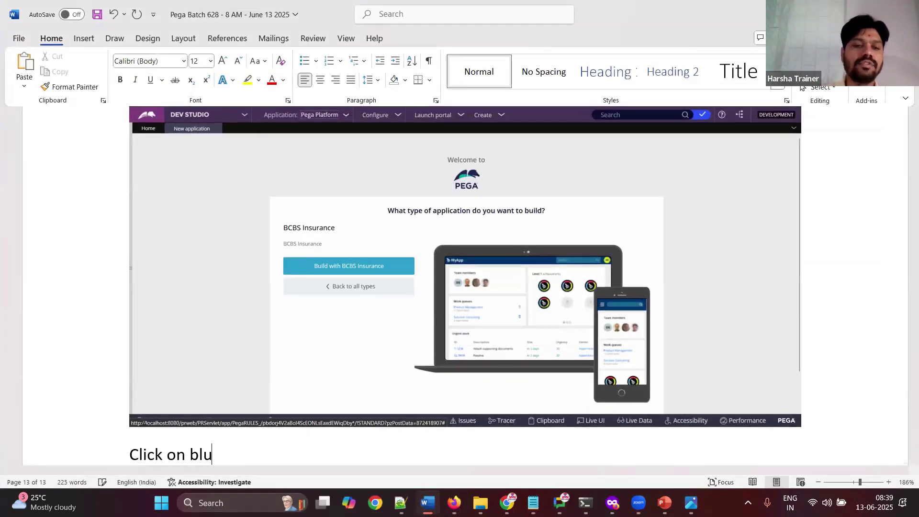
{"action": "key", "text": "Return"}
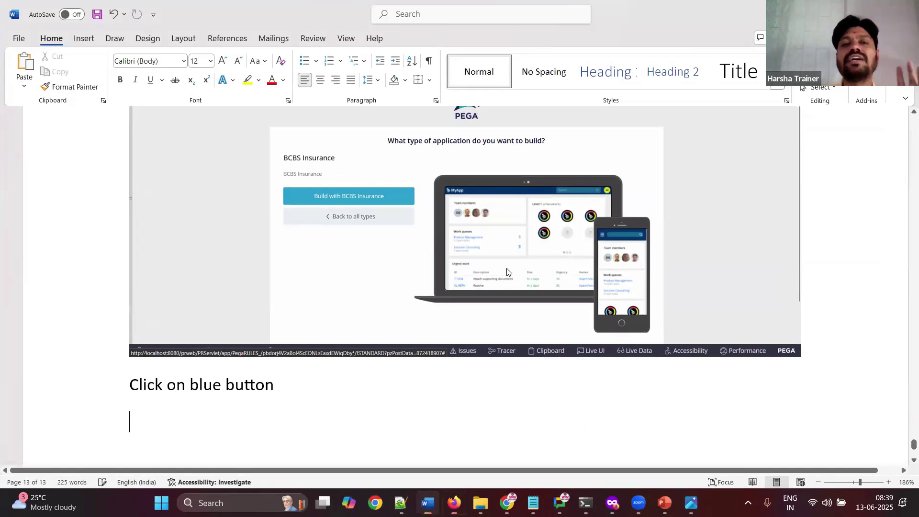
{"action": "left_click", "coordinate": [454, 502]}
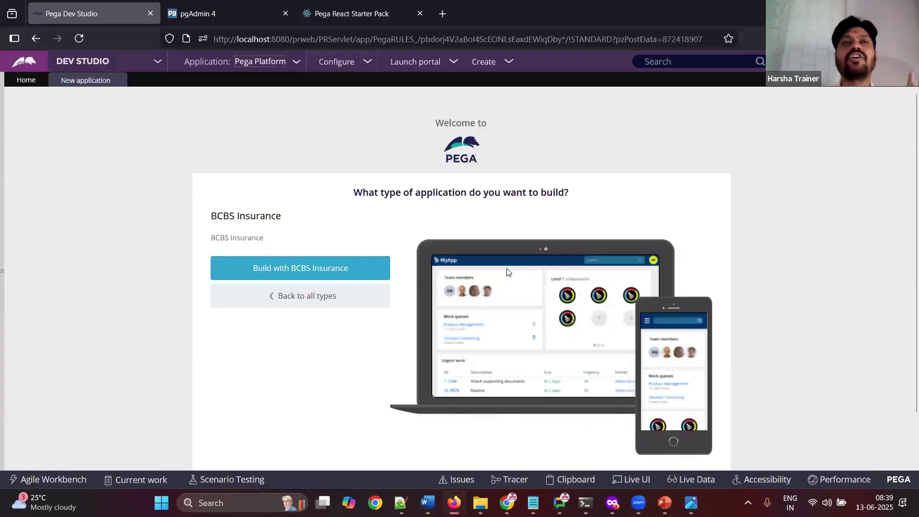
{"action": "left_click", "coordinate": [343, 271]}
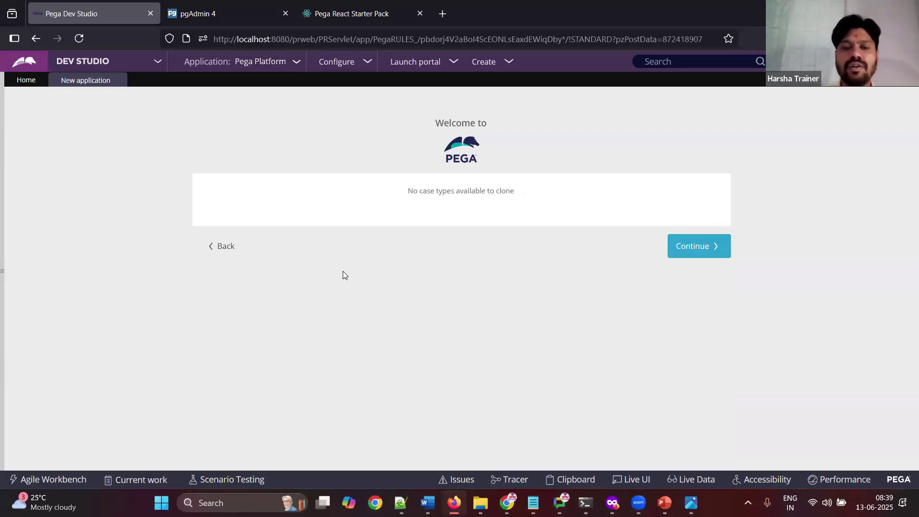
Step: Paste the no-case-types screenshot, note 'Continue', and skip the empty case types step
{"action": "left_click", "coordinate": [428, 502]}
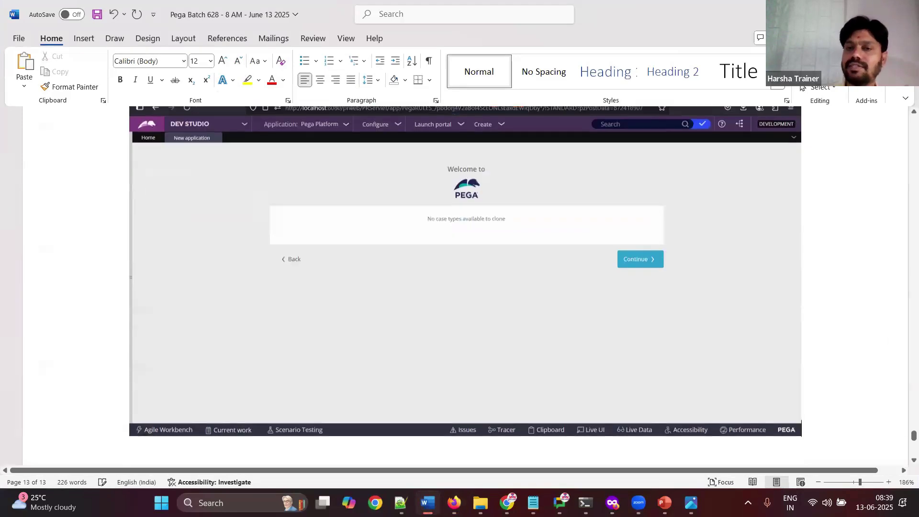
{"action": "key", "text": "ctrl+v"}
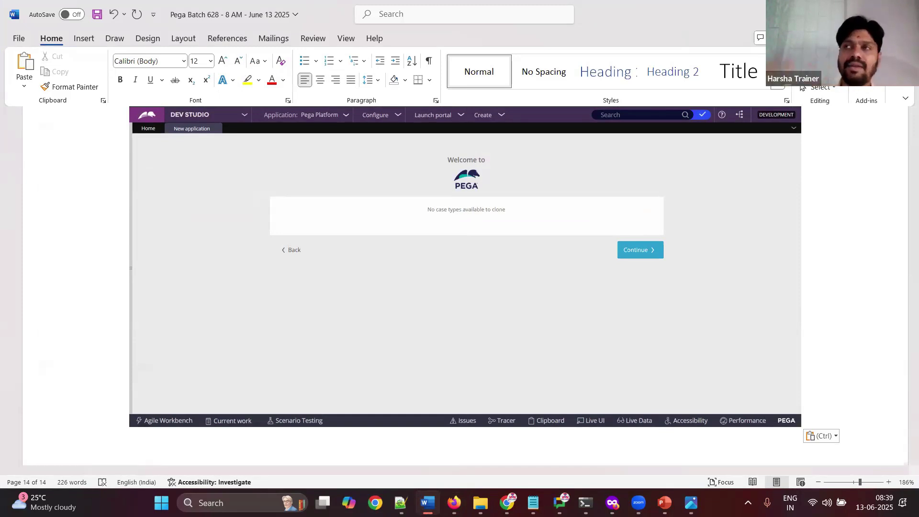
{"action": "key", "text": "Return"}
{"action": "type", "text": "Continue"}
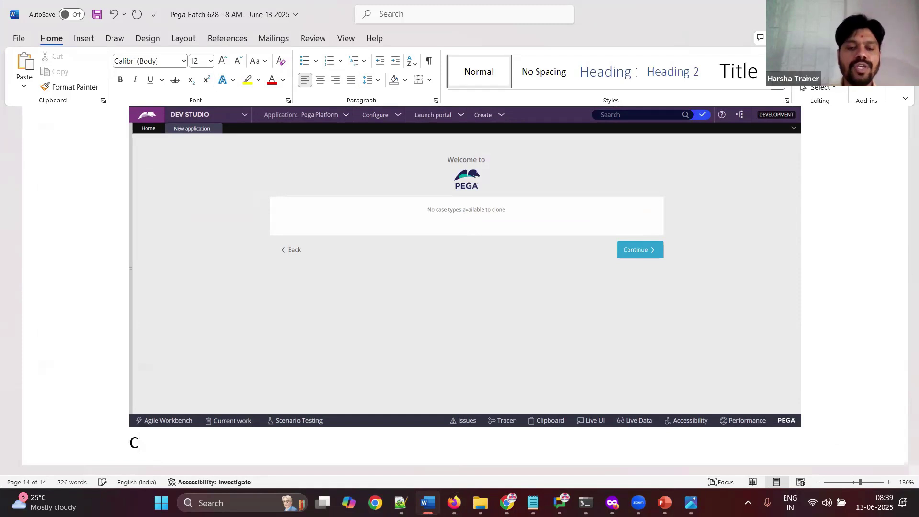
{"action": "key", "text": "Return"}
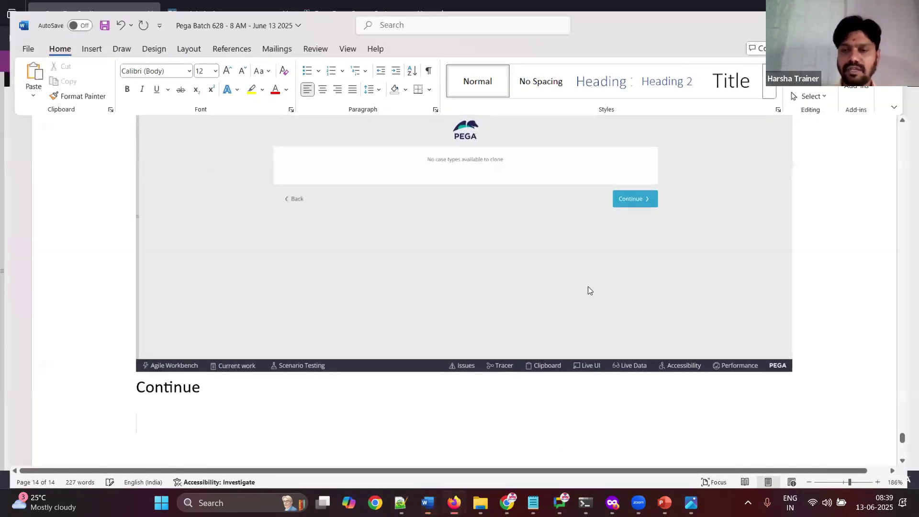
{"action": "key", "text": "alt+Tab"}
{"action": "left_click", "coordinate": [693, 259]}
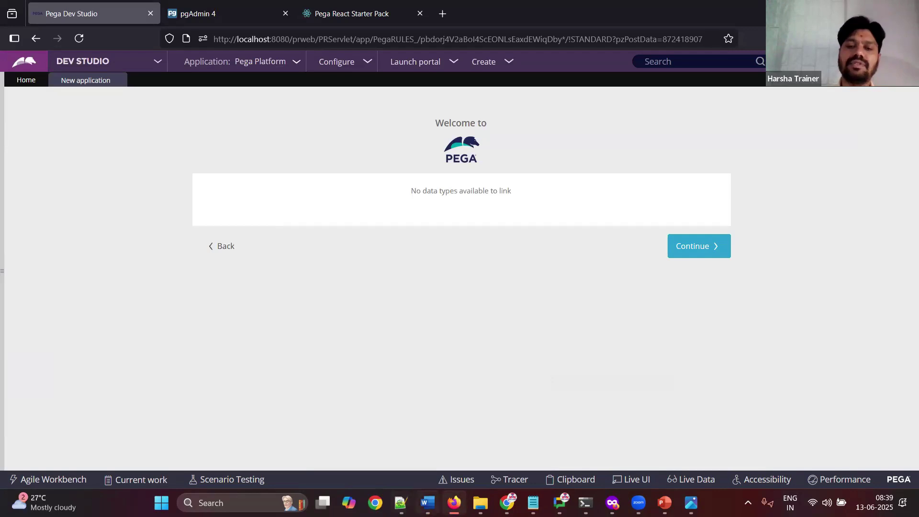
Step: Paste the wizard screenshot, note 'Continue', and skip the empty data types step
{"action": "key", "text": "alt+Tab"}
{"action": "key", "text": "ctrl+v"}
{"action": "type", "text": "Continue"}
{"action": "key", "text": "Return"}
{"action": "key", "text": "alt+Tab"}
{"action": "left_click", "coordinate": [714, 247]}
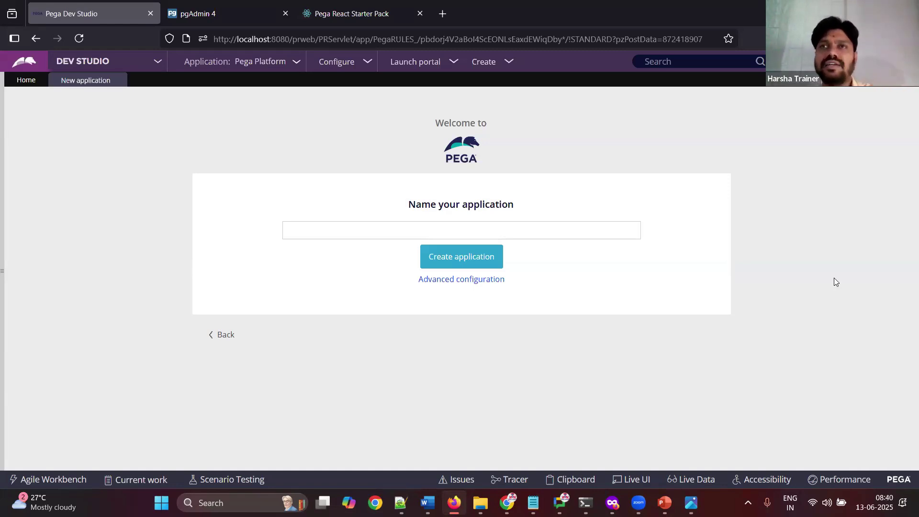
Step: Name the application 'BCBS Auto Insurance' and paste that screenshot into the class notes
{"action": "left_click", "coordinate": [611, 232]}
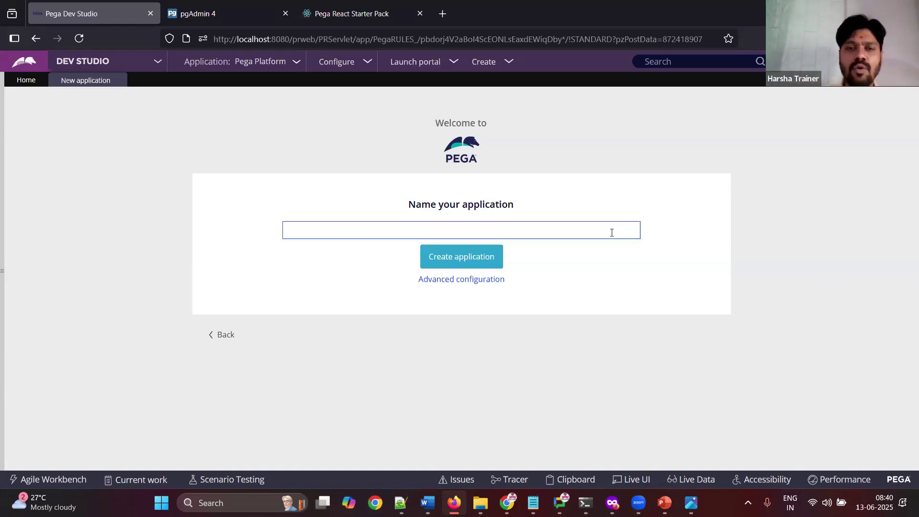
{"action": "type", "text": "BCBS"}
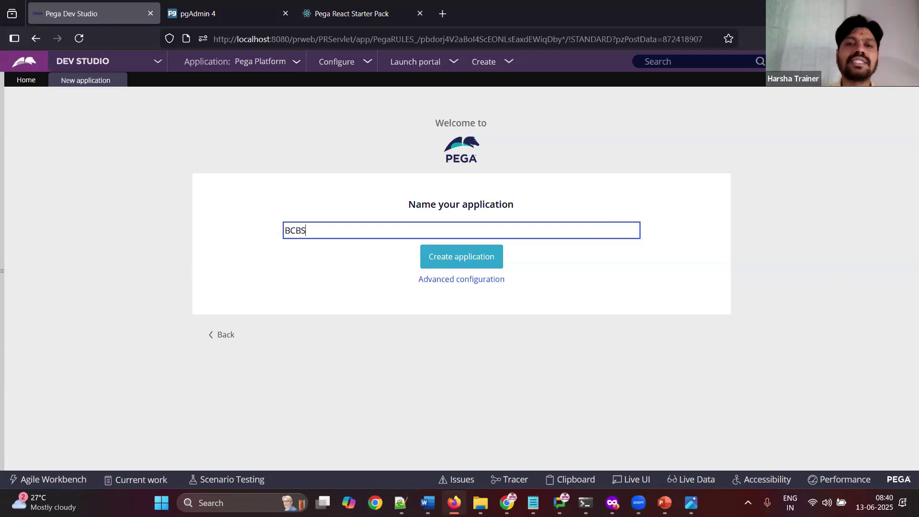
{"action": "type", "text": " Auto Insurance"}
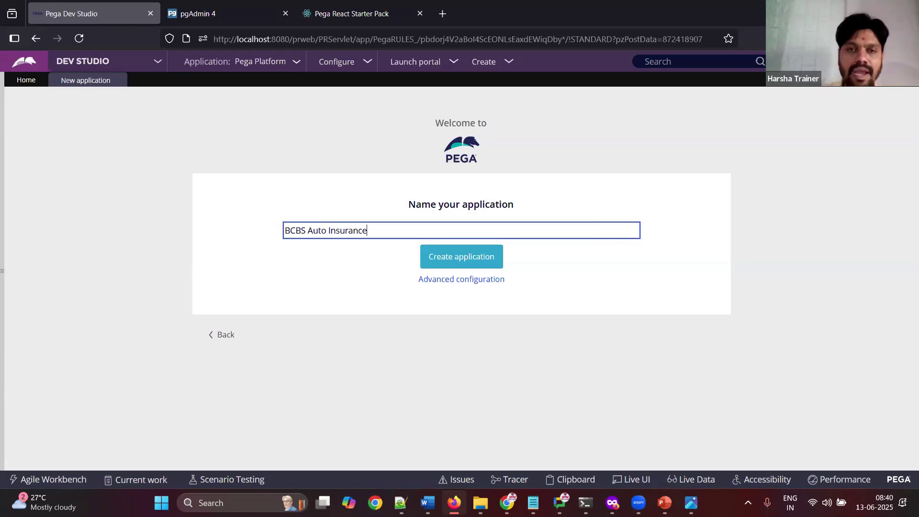
{"action": "left_click", "coordinate": [427, 502]}
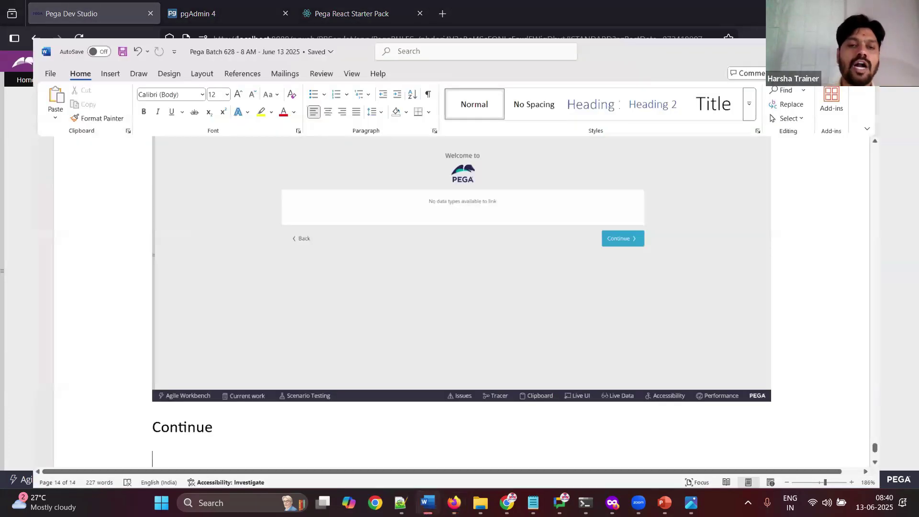
{"action": "key", "text": "ctrl+v"}
Step: Note 'Advanced config' and open the application's Advanced configuration
{"action": "key", "text": "Return"}
{"action": "type", "text": "Advanced config"}
{"action": "key", "text": "Return"}
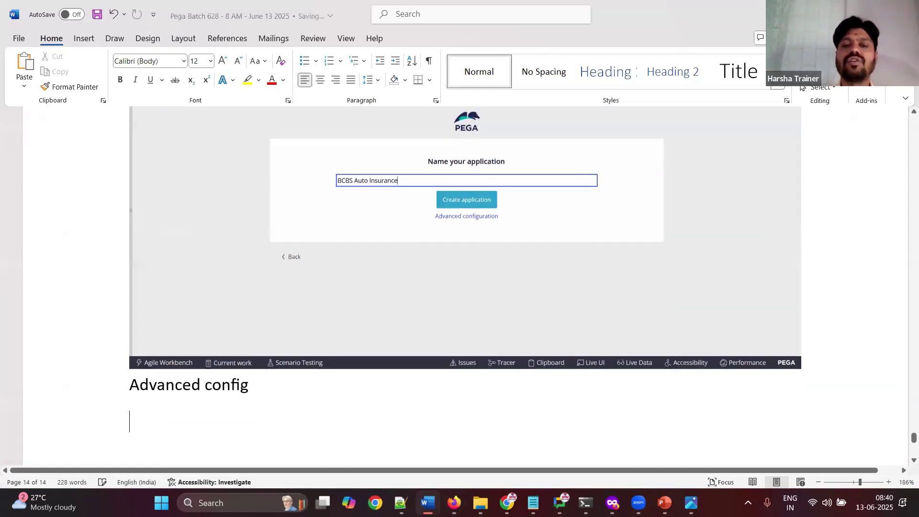
{"action": "key", "text": "alt+Tab"}
{"action": "left_click", "coordinate": [481, 283]}
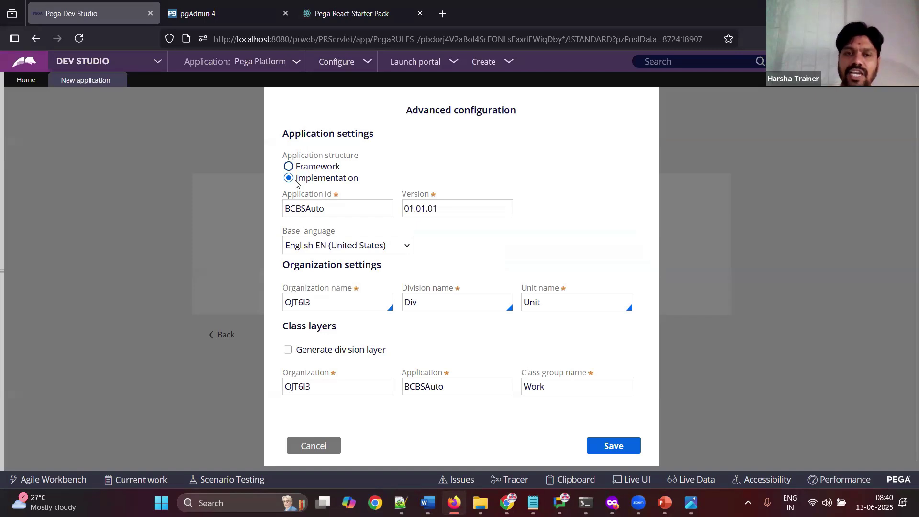
Step: Capture the Advanced configuration dialog with Implementation structure in the class notes
{"action": "left_click_drag", "start_coordinate": [295, 181], "coordinate": [363, 178]}
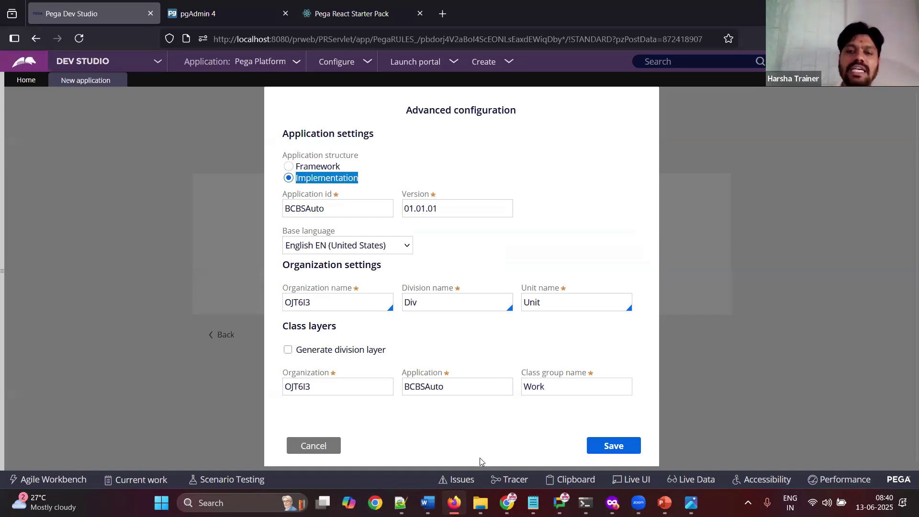
{"action": "left_click", "coordinate": [427, 503]}
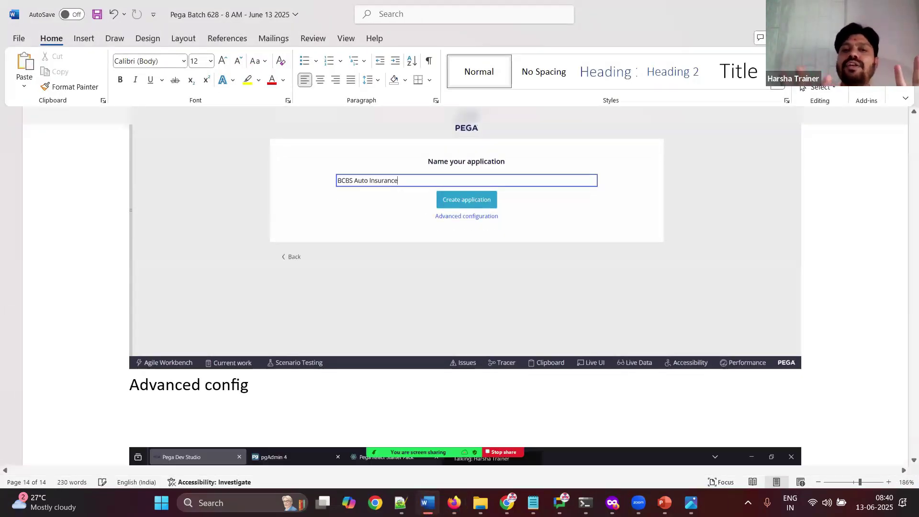
{"action": "key", "text": "ctrl+v"}
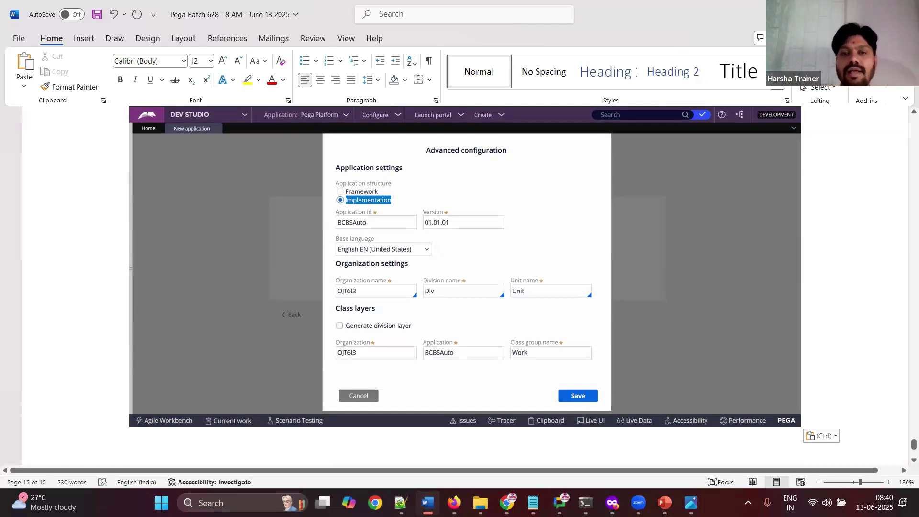
{"action": "left_click", "coordinate": [428, 503]}
{"action": "left_click", "coordinate": [333, 214]}
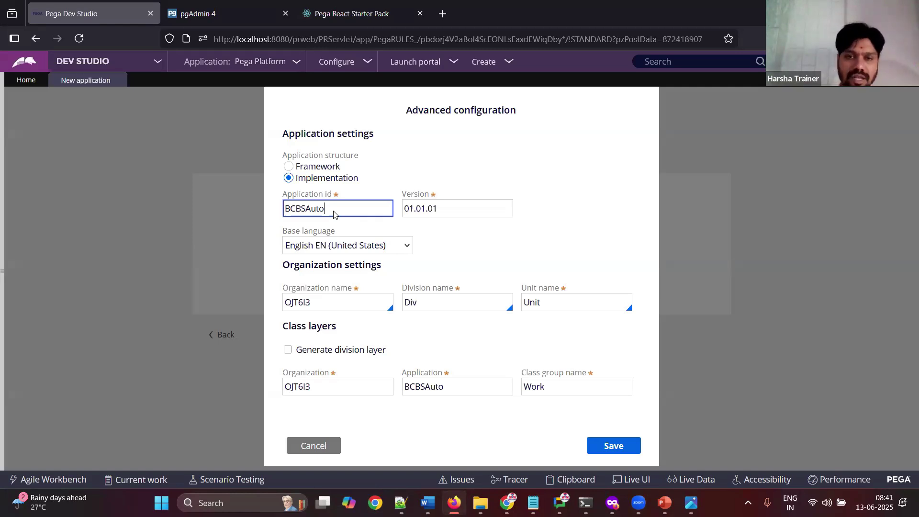
Step: Select the random organization OJT6I3 and note to remove it and choose existing org BCBC
{"action": "left_click", "coordinate": [331, 302]}
{"action": "double_click", "coordinate": [330, 302]}
{"action": "left_click", "coordinate": [427, 503]}
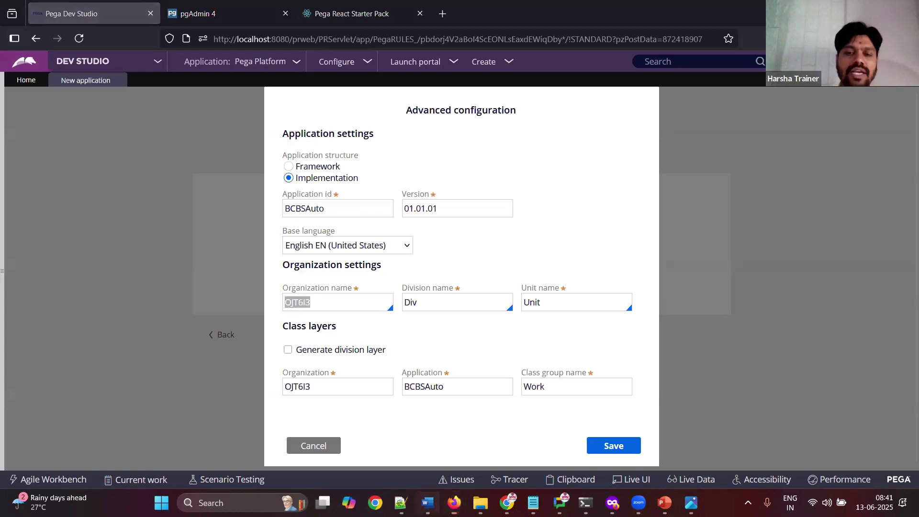
{"action": "key", "text": "ctrl+v"}
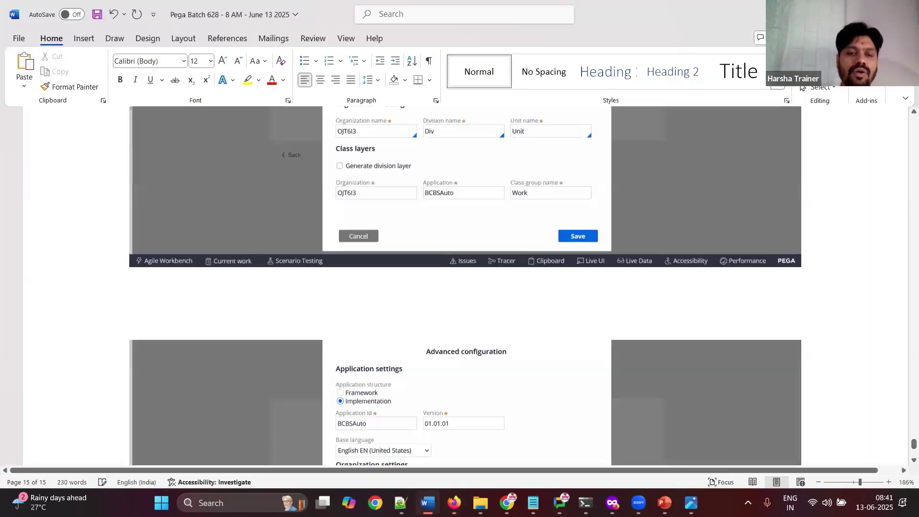
{"action": "key", "text": "Return"}
{"action": "type", "text": "remove random org and choose"}
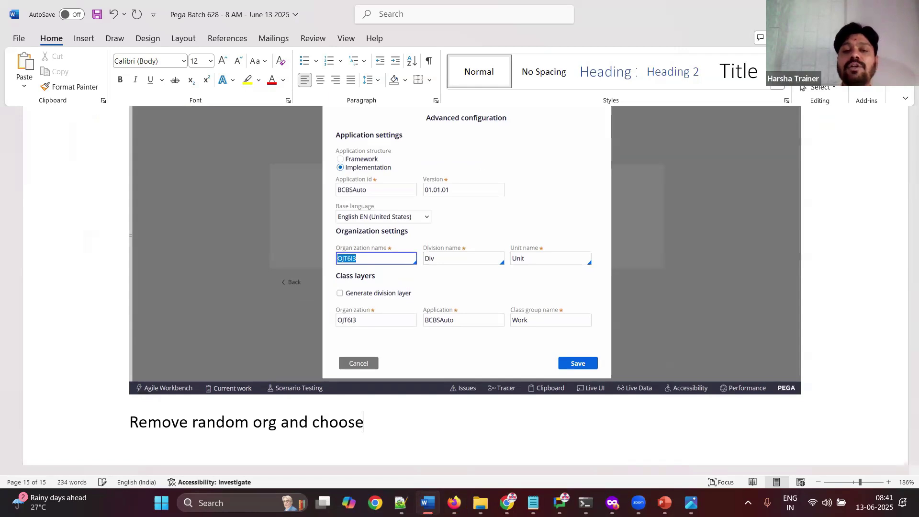
{"action": "key", "text": "Return"}
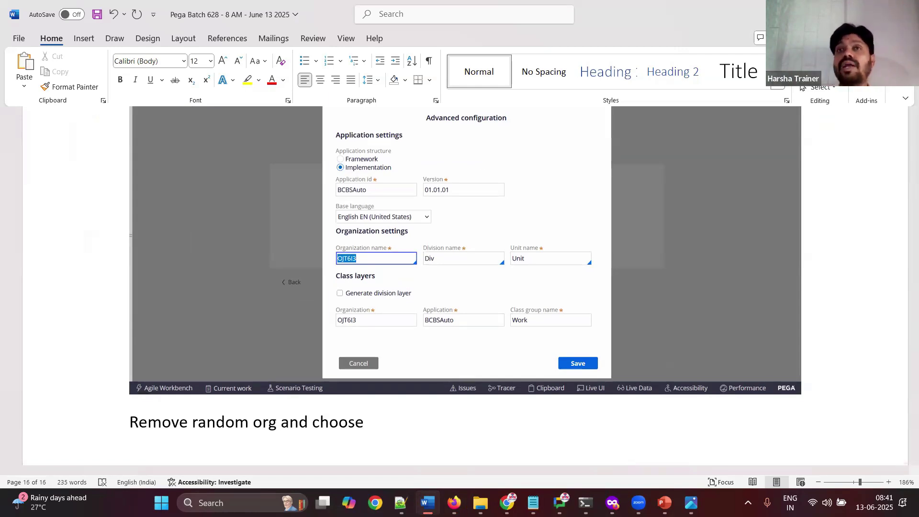
{"action": "type", "text": "exsiti"}
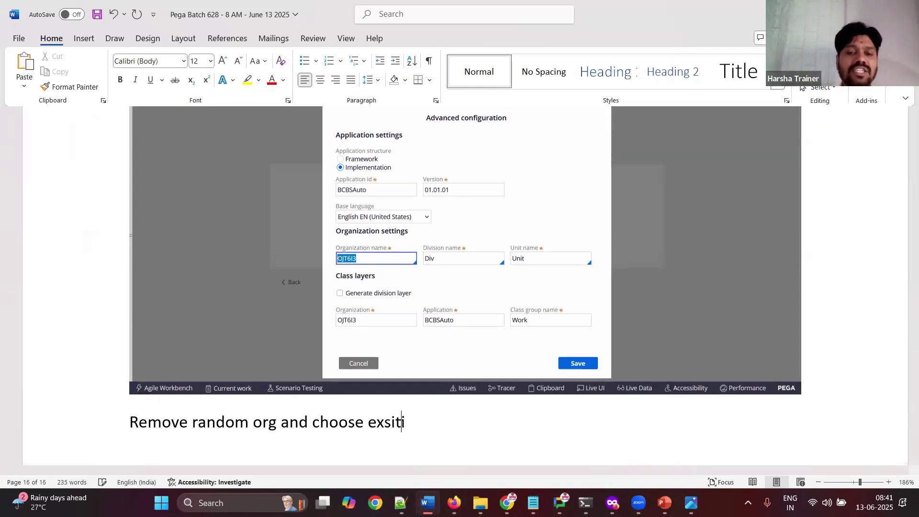
{"action": "type", "text": "ng org BCBC"}
Step: Clear the random OJT6I3 organization name and bring up the existing organizations list
{"action": "key", "text": "Return"}
{"action": "left_click", "coordinate": [427, 502]}
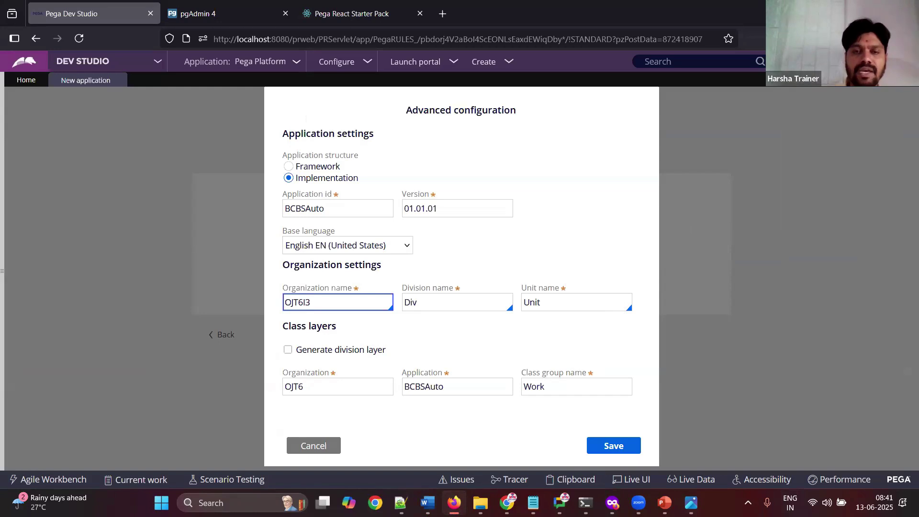
{"action": "key", "text": "Delete"}
{"action": "key", "text": "Delete"}
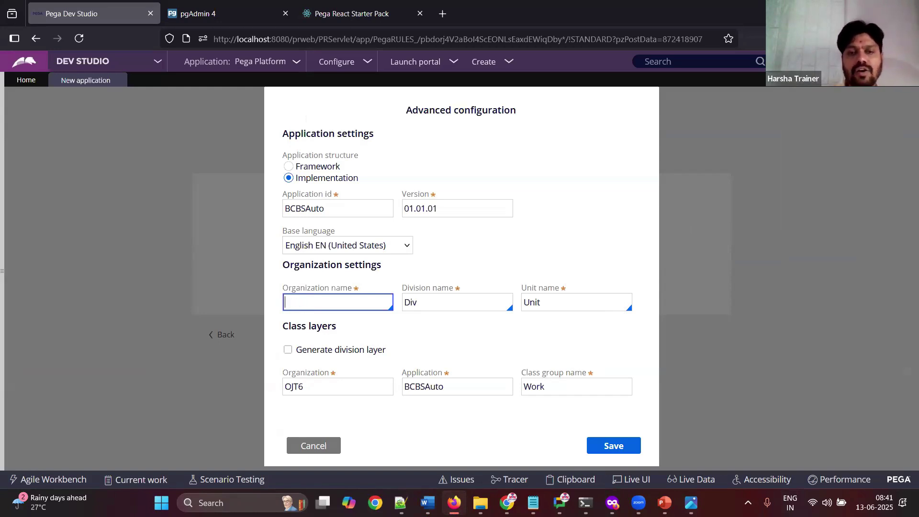
{"action": "key", "text": "Down"}
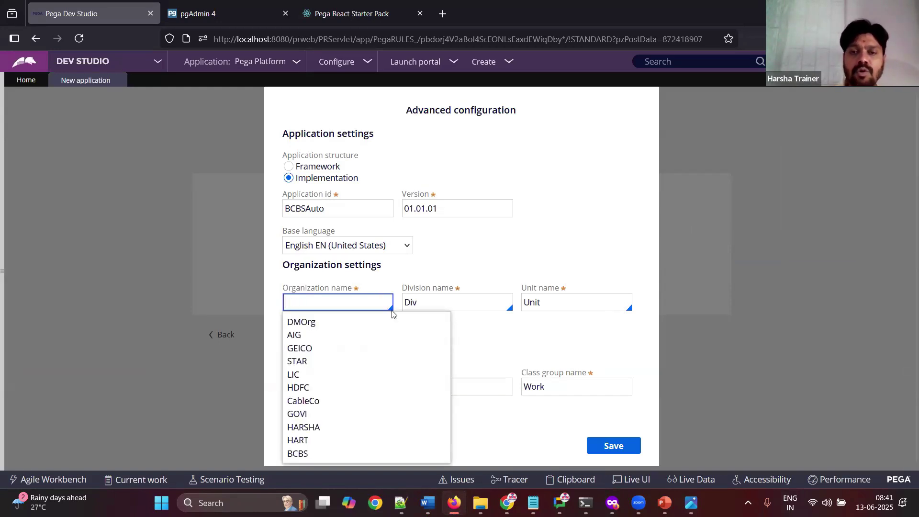
{"action": "left_click", "coordinate": [399, 314]}
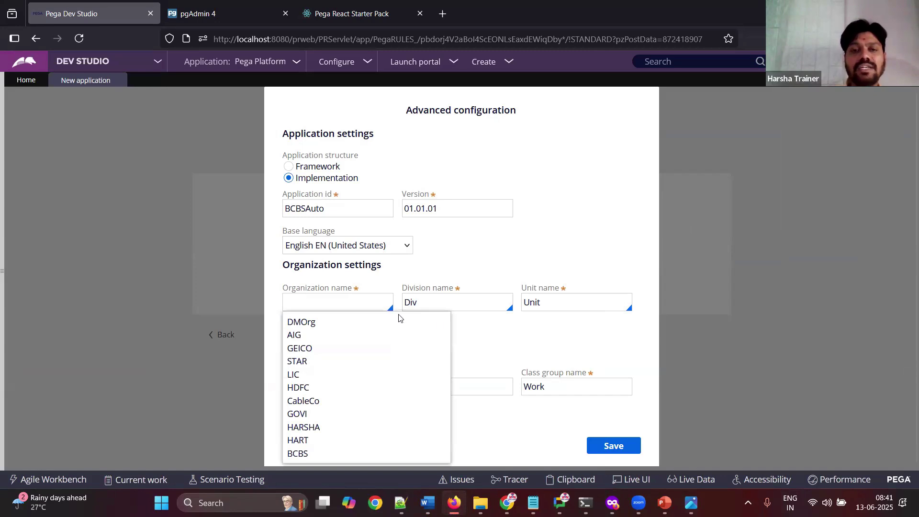
{"action": "left_click", "coordinate": [351, 305]}
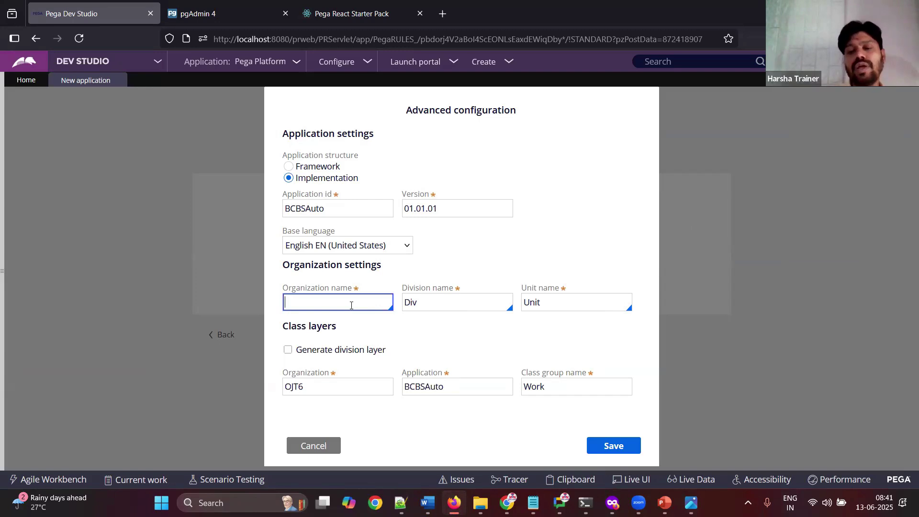
{"action": "left_click", "coordinate": [351, 306]}
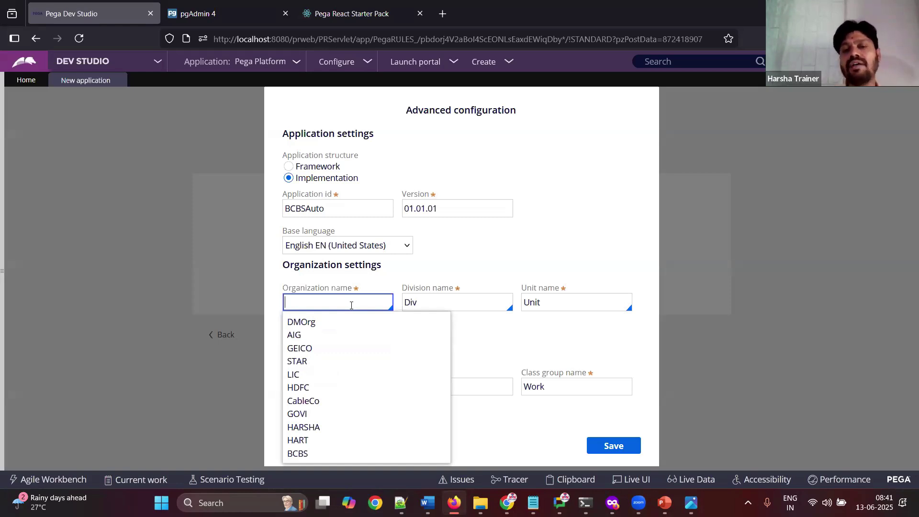
Step: Pick BCBS as the organization and note 'choose BCBC' with its screenshot
{"action": "left_click", "coordinate": [300, 458]}
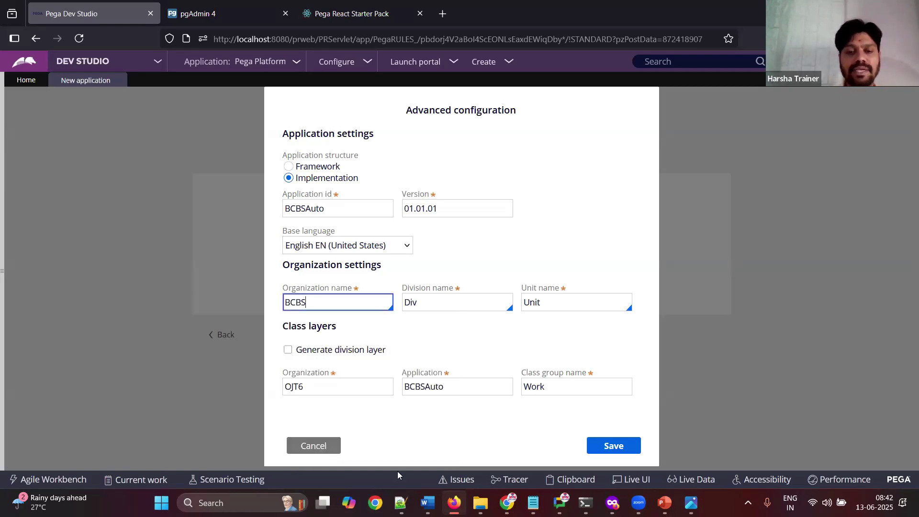
{"action": "left_click", "coordinate": [428, 502]}
{"action": "key", "text": "ctrl+v"}
{"action": "type", "text": "choose BCBC"}
{"action": "left_click", "coordinate": [427, 503]}
Step: Review the BCBS organization and BCBSAuto class layer fields, then save the advanced configuration
{"action": "left_click_drag", "start_coordinate": [320, 305], "coordinate": [273, 306]}
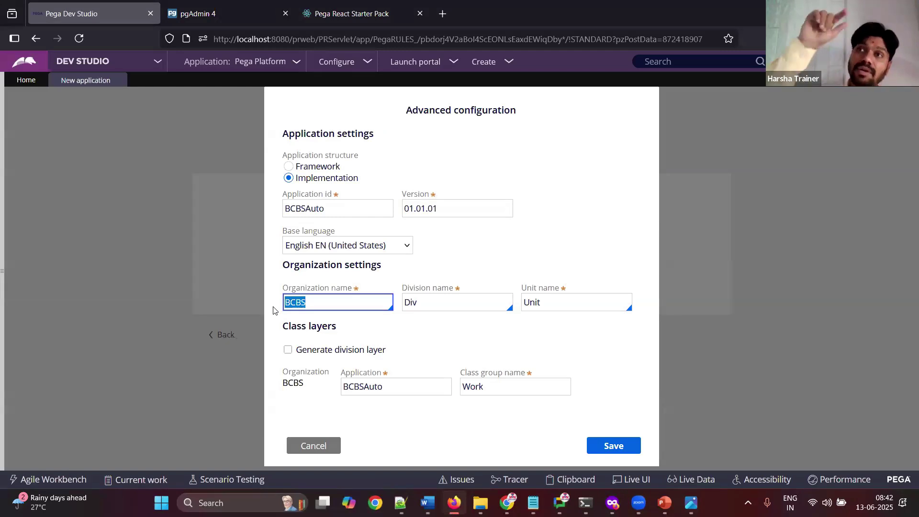
{"action": "left_click_drag", "start_coordinate": [291, 387], "coordinate": [306, 386]}
{"action": "left_click", "coordinate": [393, 389]}
{"action": "left_click_drag", "start_coordinate": [393, 389], "coordinate": [340, 389]}
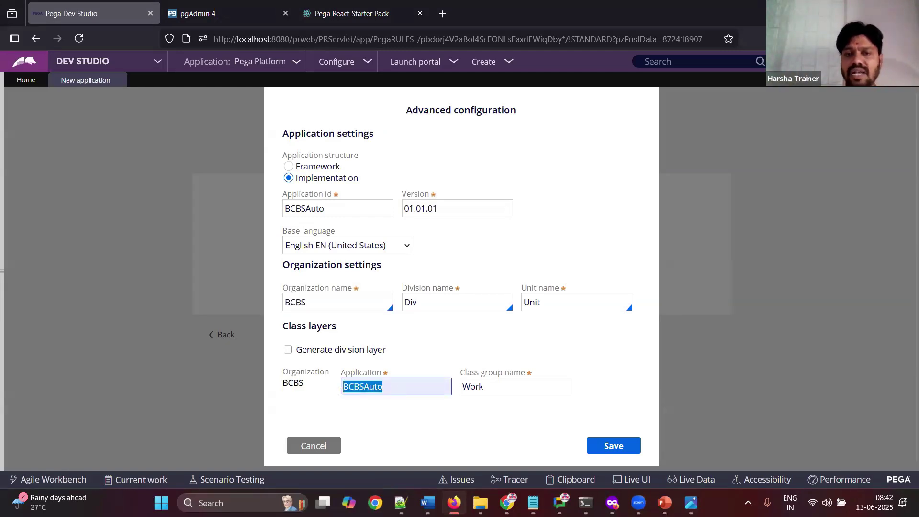
{"action": "left_click", "coordinate": [500, 393]}
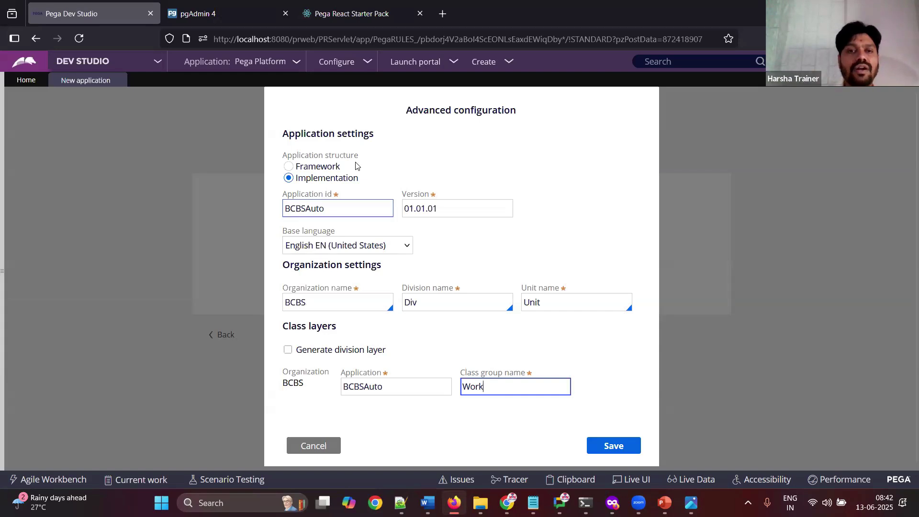
{"action": "left_click_drag", "start_coordinate": [318, 303], "coordinate": [273, 305]}
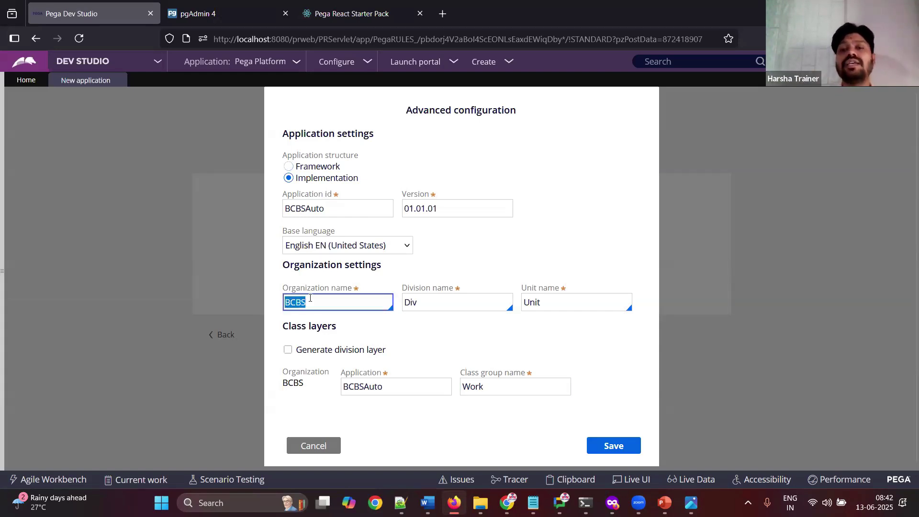
{"action": "left_click", "coordinate": [593, 446]}
Step: Add the configuration screenshots with a 'Save' note, then re-save the Advanced configuration
{"action": "key", "text": "alt+Tab"}
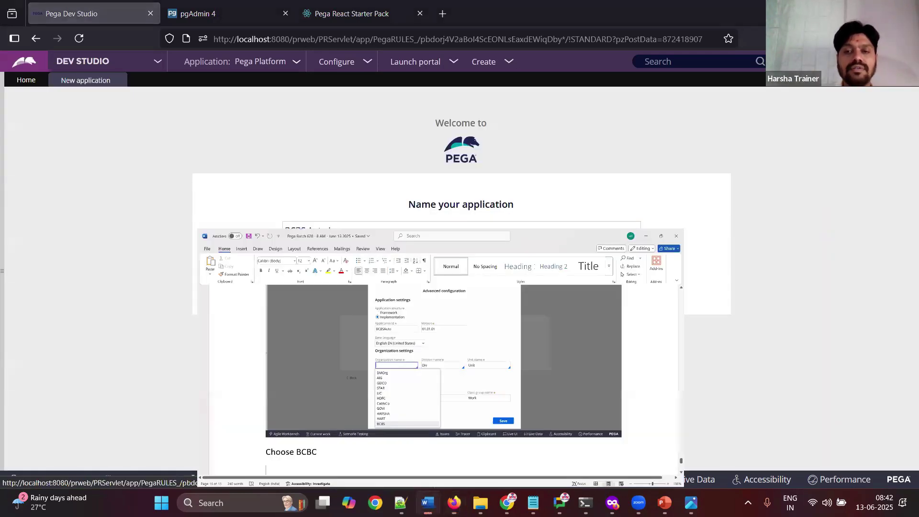
{"action": "key", "text": "ctrl+v"}
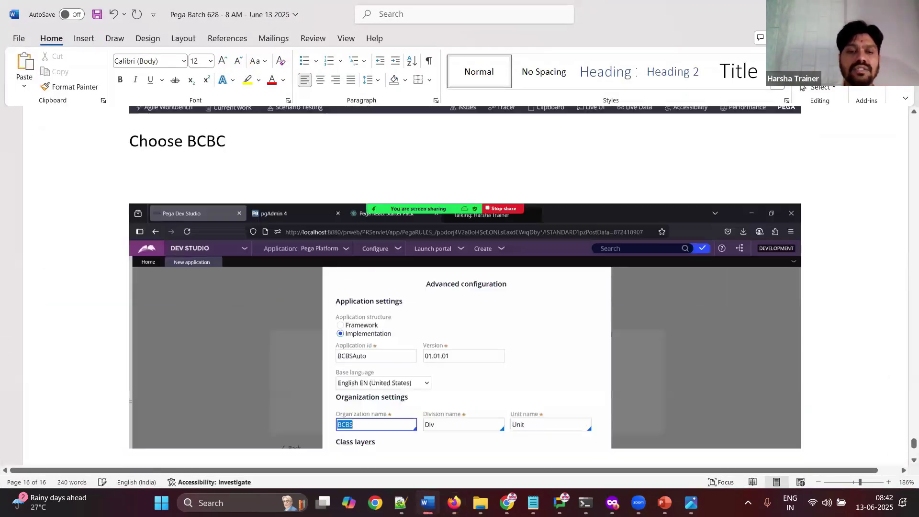
{"action": "key", "text": "Return"}
{"action": "type", "text": "Save"}
{"action": "key", "text": "Return"}
{"action": "key", "text": "alt+Tab"}
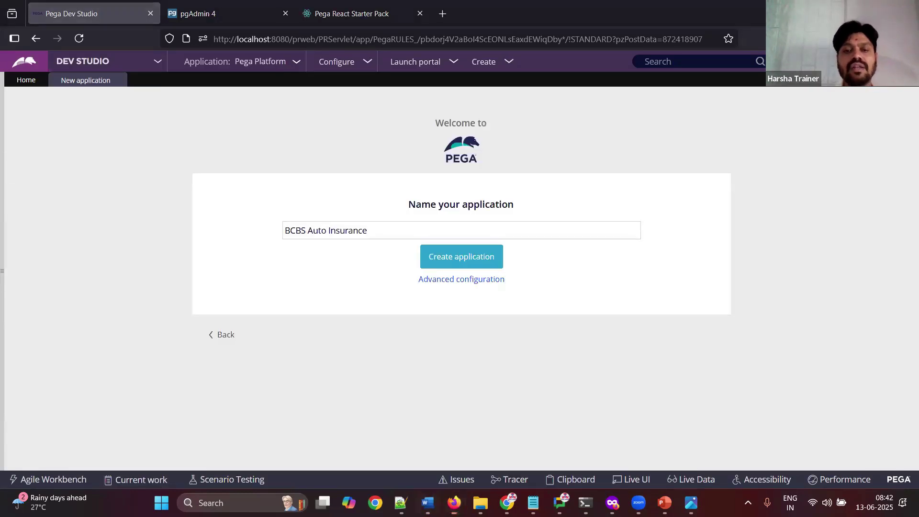
{"action": "key", "text": "alt+Tab"}
{"action": "key", "text": "ctrl+v"}
{"action": "key", "text": "alt+Tab"}
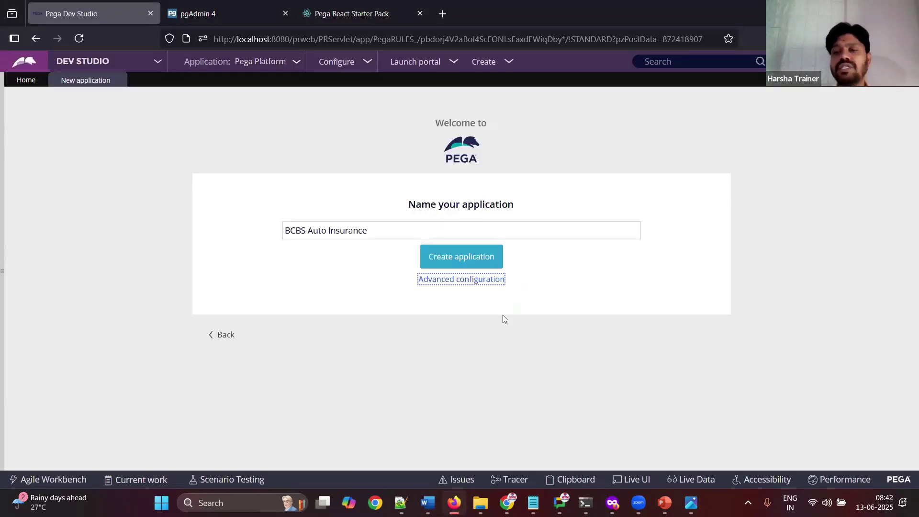
{"action": "left_click", "coordinate": [472, 282]}
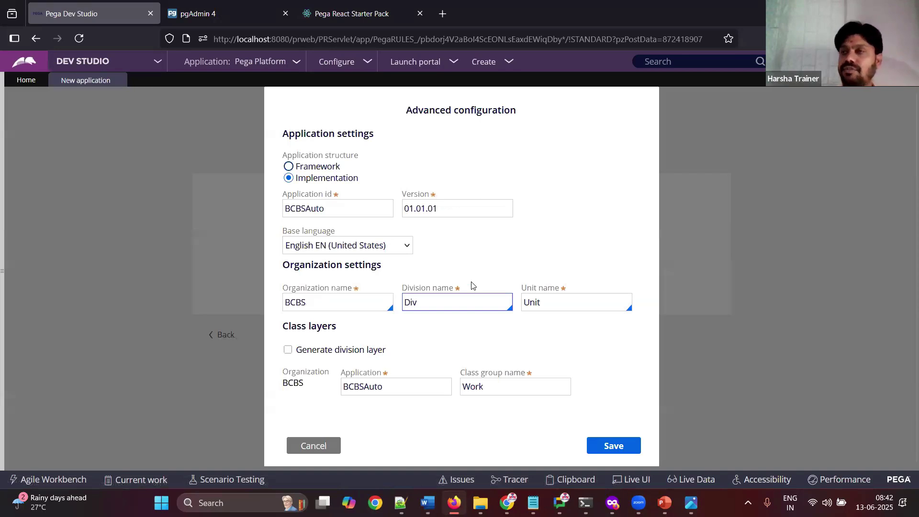
{"action": "left_click", "coordinate": [594, 444]}
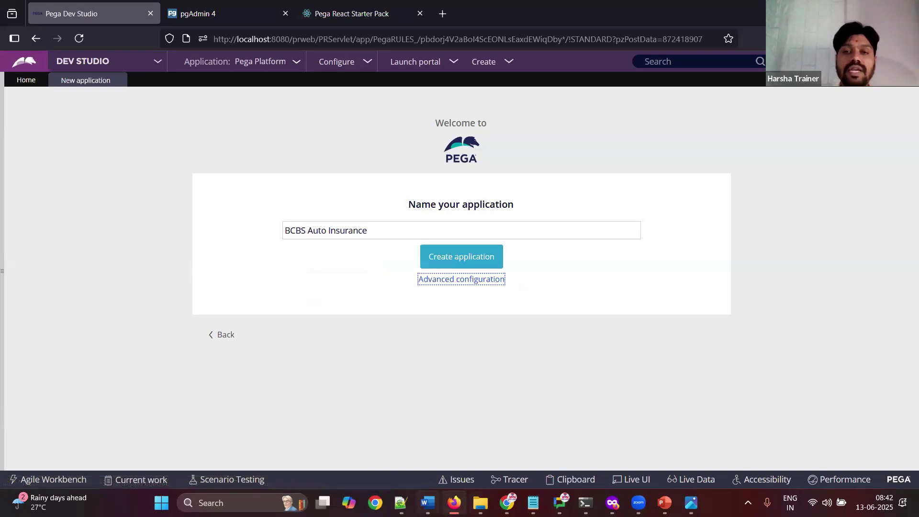
Step: Note 'Click on create application' and create the BCBS Auto Insurance application
{"action": "left_click", "coordinate": [427, 502]}
{"action": "type", "text": "Li k"}
{"action": "key", "text": "BackSpace"}
{"action": "key", "text": "BackSpace"}
{"action": "key", "text": "BackSpace"}
{"action": "key", "text": "BackSpace"}
{"action": "type", "text": "Click on c"}
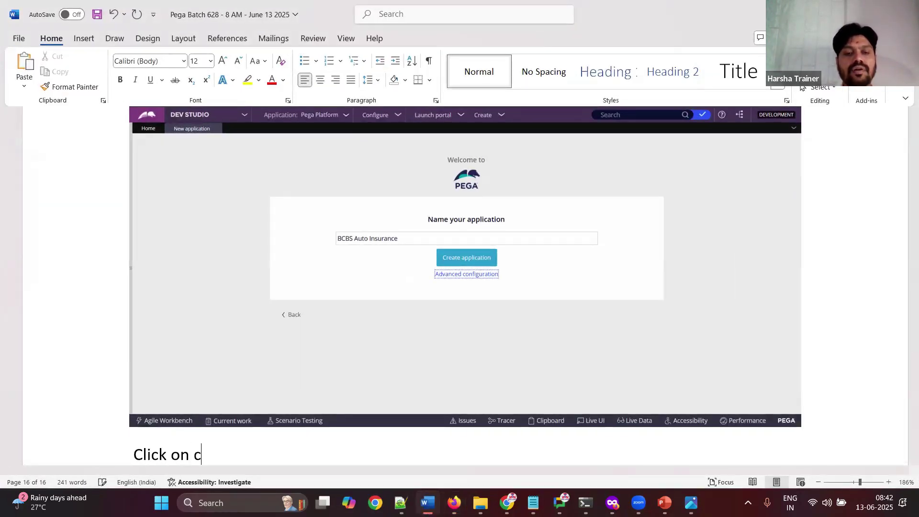
{"action": "type", "text": "reate applicaiton"}
{"action": "key", "text": "Left"}
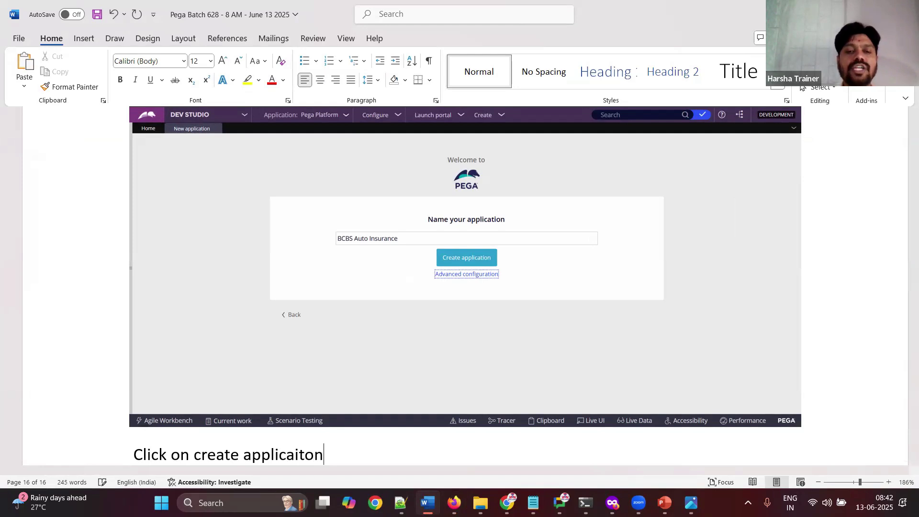
{"action": "key", "text": "Return"}
{"action": "key", "text": "alt+Tab"}
{"action": "left_click", "coordinate": [478, 257]}
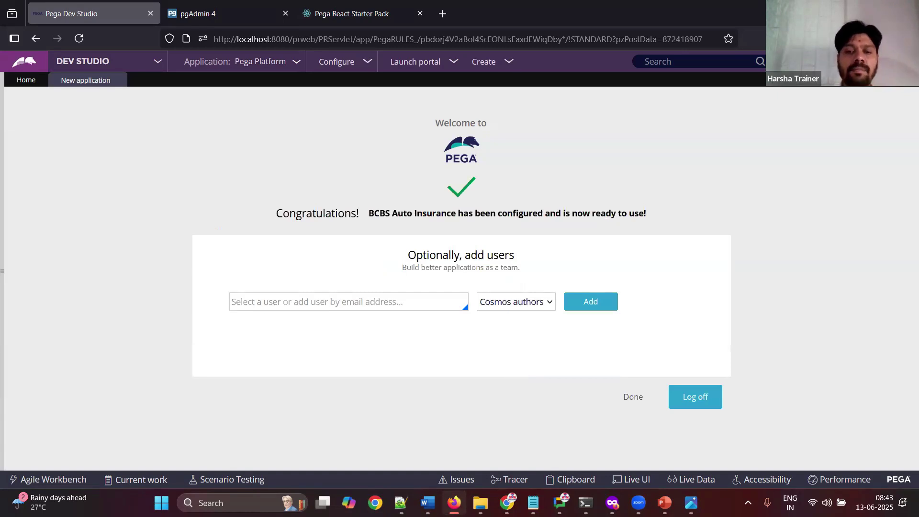
{"action": "left_click", "coordinate": [428, 502]}
{"action": "key", "text": "ctrl+v"}
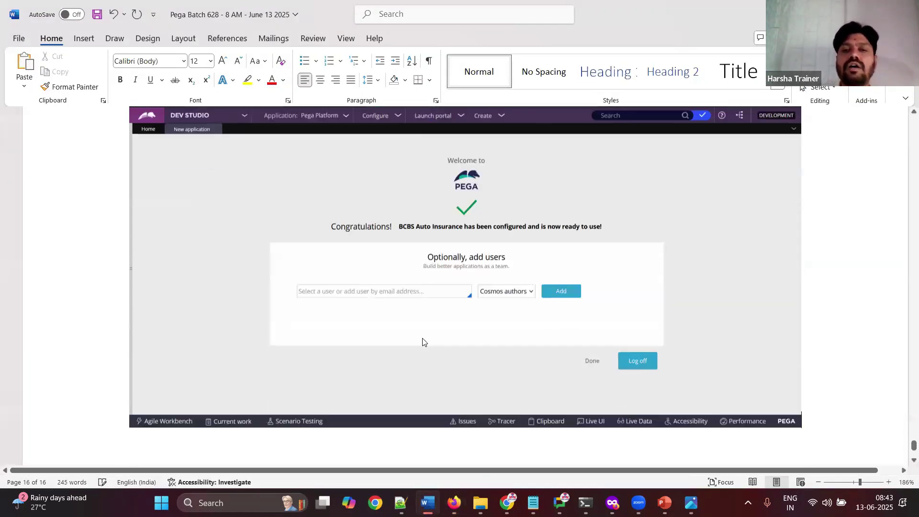
{"action": "key", "text": "alt+Tab"}
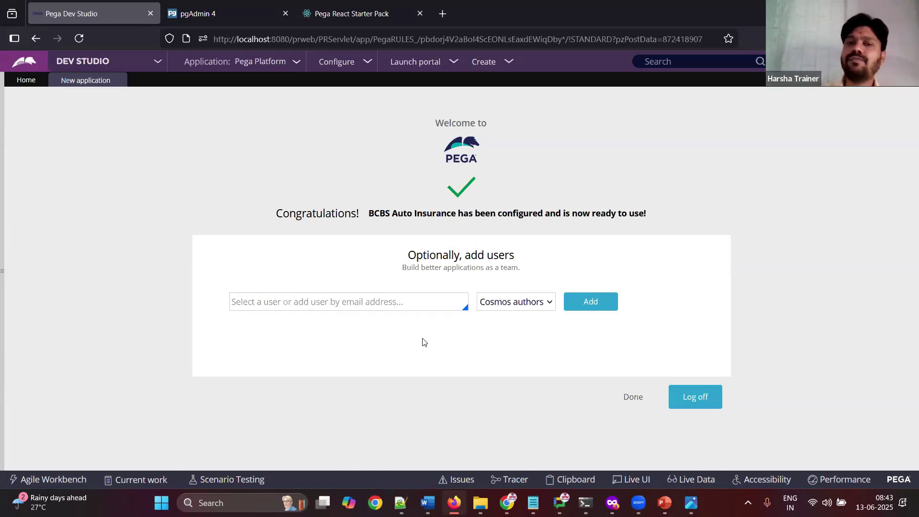
Step: Enter the new developer user's email in Add users and capture it with an 'Add' note
{"action": "left_click", "coordinate": [371, 301]}
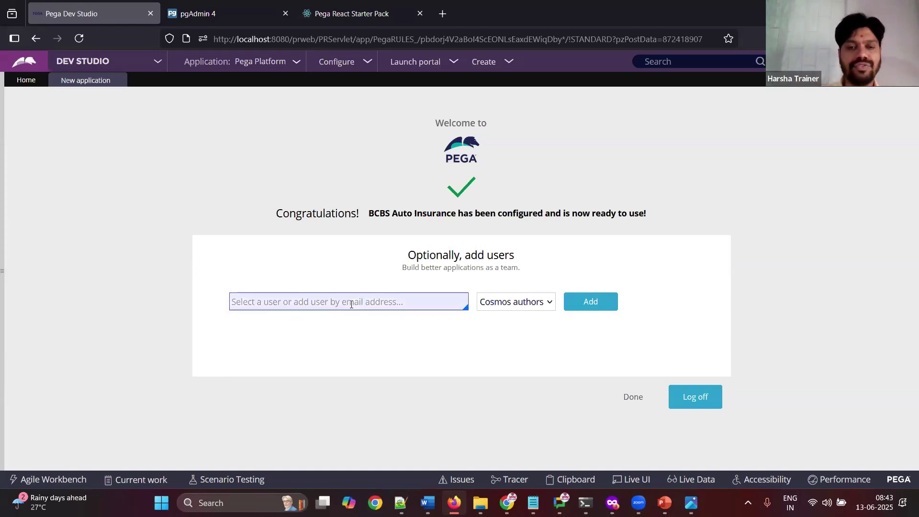
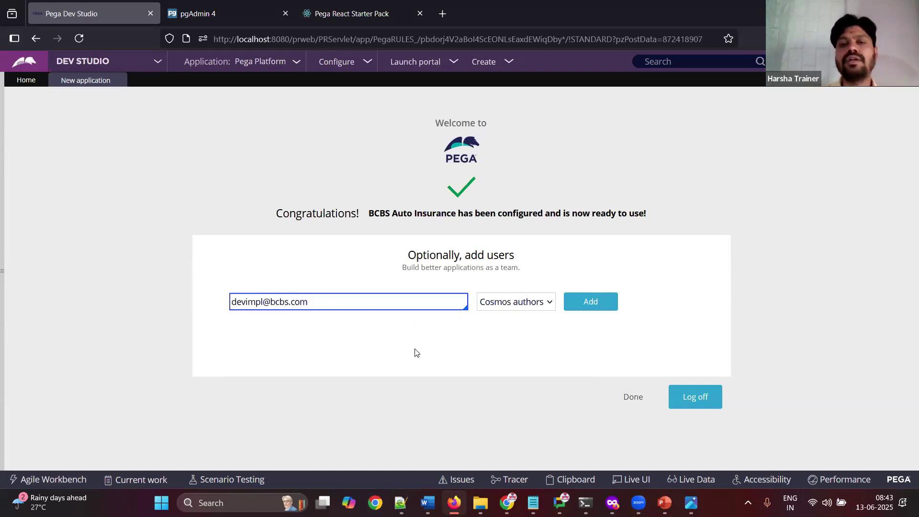
{"action": "left_click", "coordinate": [369, 324]}
{"action": "triple_click", "coordinate": [353, 307]}
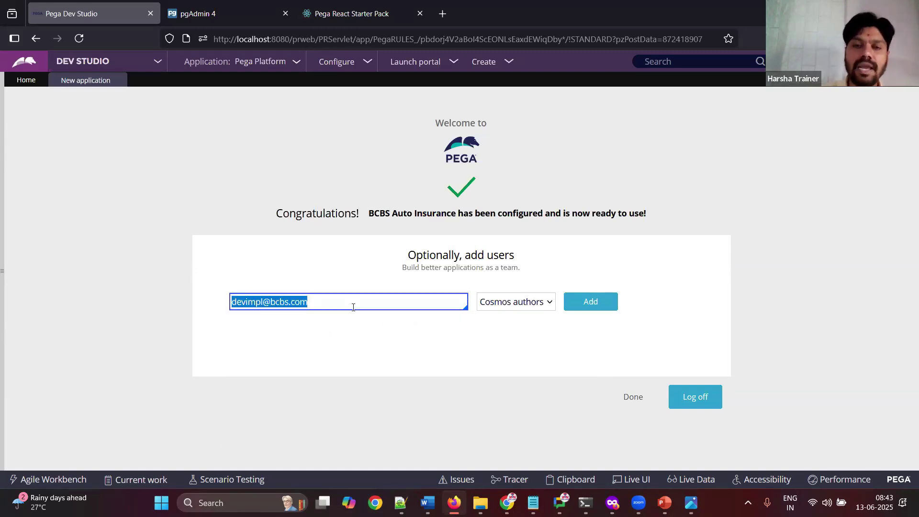
{"action": "left_click", "coordinate": [428, 502]}
{"action": "key", "text": "ctrl+v"}
{"action": "type", "text": "Add"}
{"action": "key", "text": "Return"}
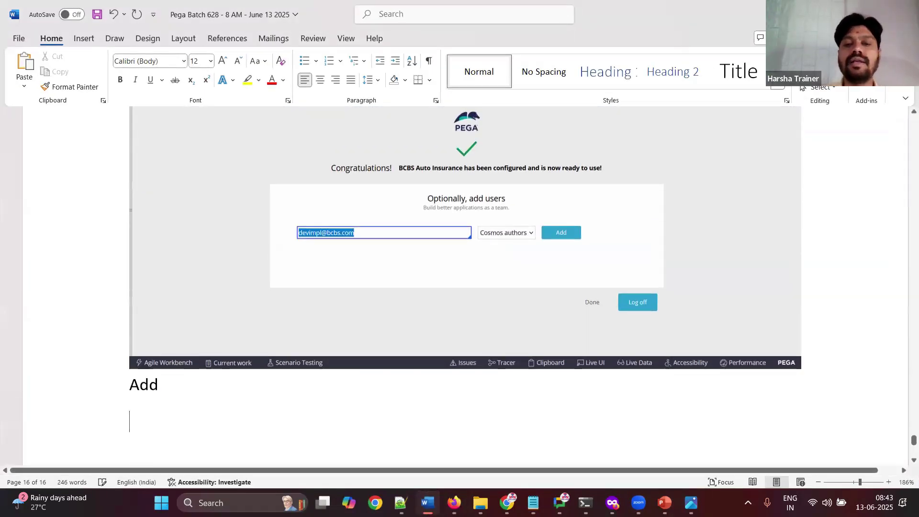
Step: Add the user to BCBS Auto Insurance and select its email and generated password
{"action": "left_click", "coordinate": [427, 502]}
{"action": "left_click", "coordinate": [590, 305]}
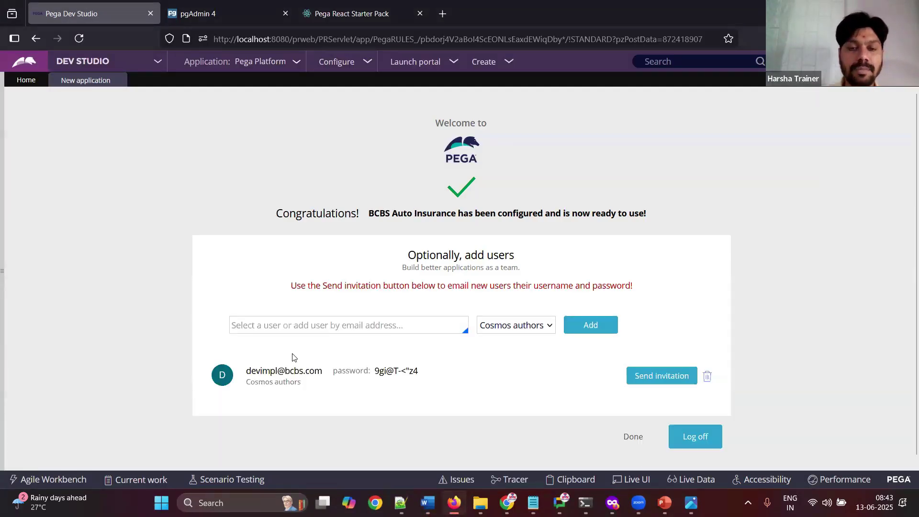
{"action": "left_click_drag", "start_coordinate": [247, 373], "coordinate": [474, 374]}
{"action": "key", "text": "ctrl+c"}
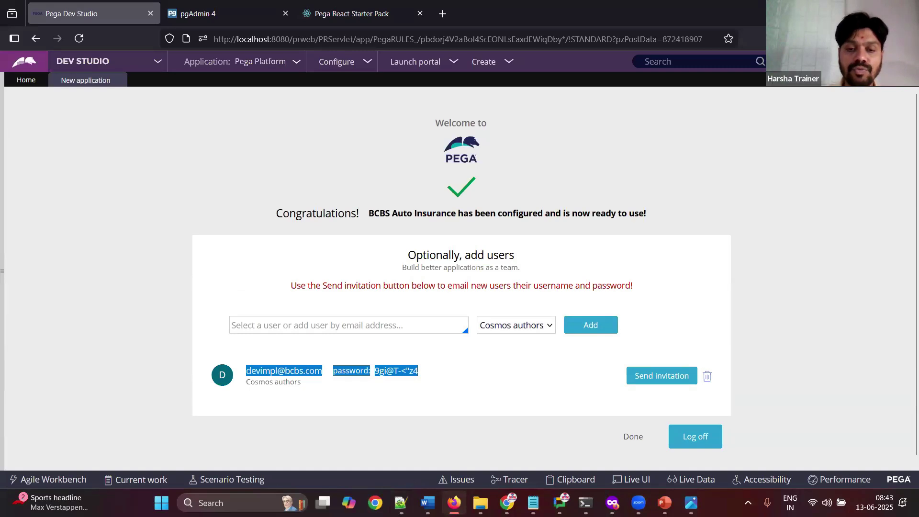
{"action": "key", "text": "alt+Tab"}
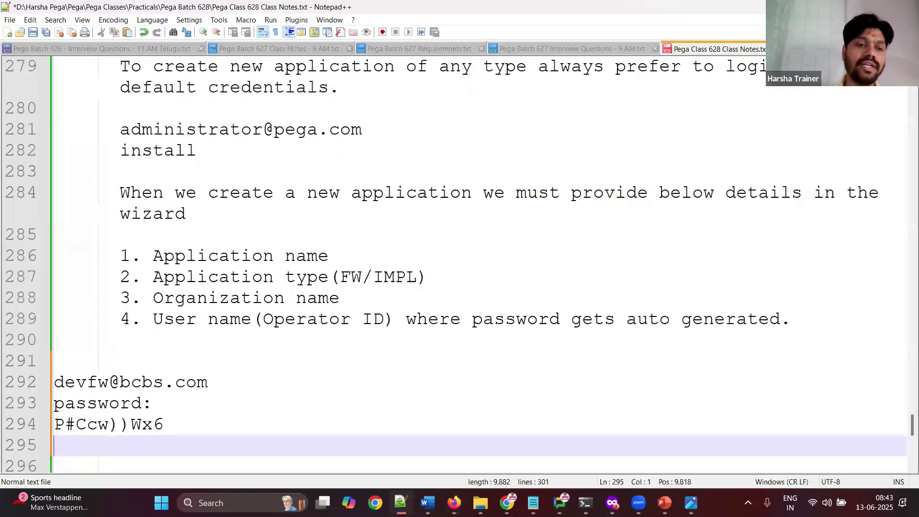
Step: Paste the new user's credentials into Notepad++, then paste the added-user screenshot into Word captioned 'copy the credential' and save
{"action": "key", "text": "ctrl+v"}
{"action": "left_click", "coordinate": [400, 502]}
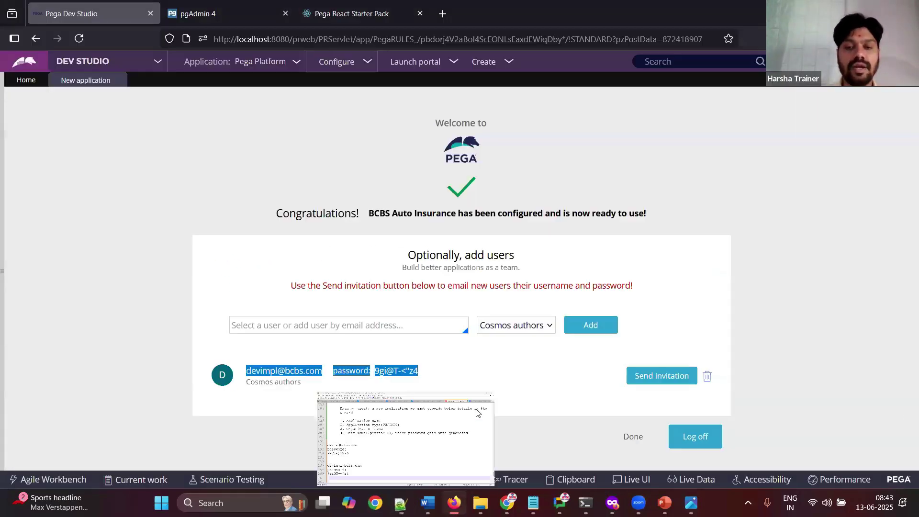
{"action": "key", "text": "alt+Tab"}
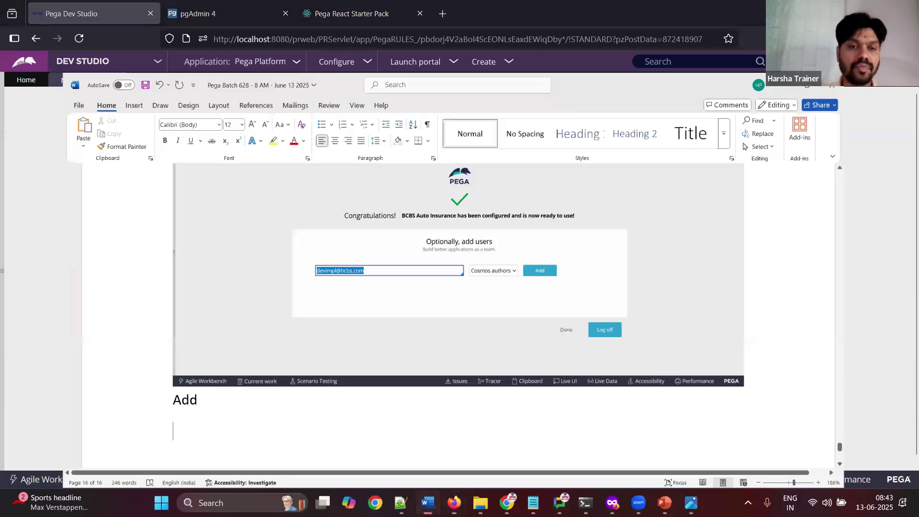
{"action": "key", "text": "ctrl+v"}
{"action": "type", "text": "copy the credential"}
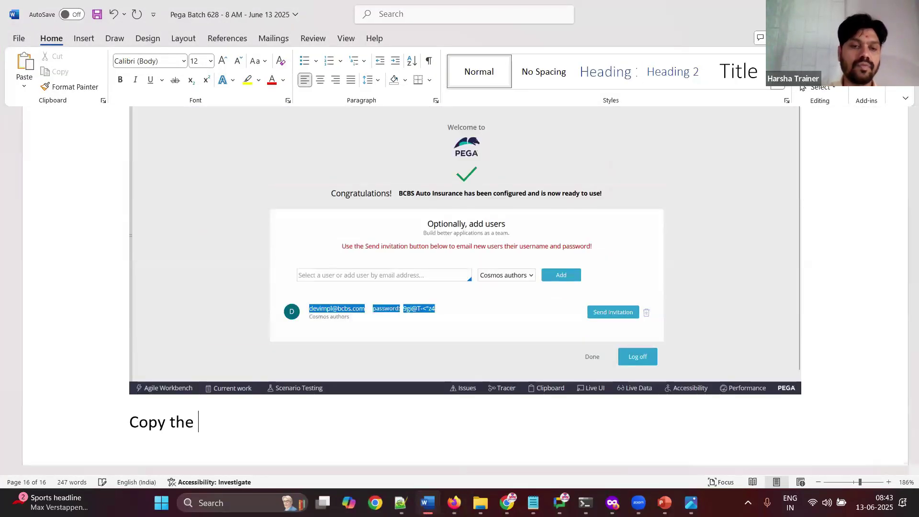
{"action": "key", "text": "ctrl+s"}
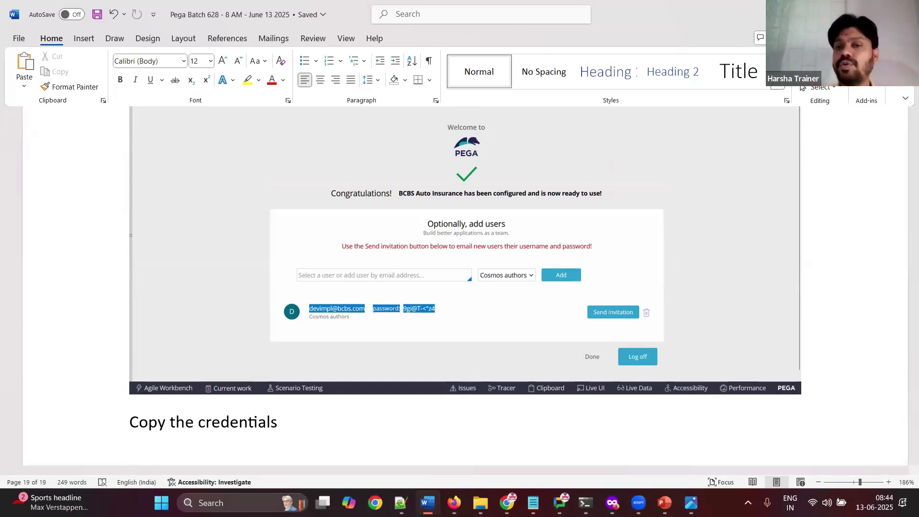
Step: Note 'Done', finish the Pega wizard, and paste the Dev Studio home screenshot into Word
{"action": "key", "text": "Return"}
{"action": "type", "text": "Done"}
{"action": "key", "text": "Return"}
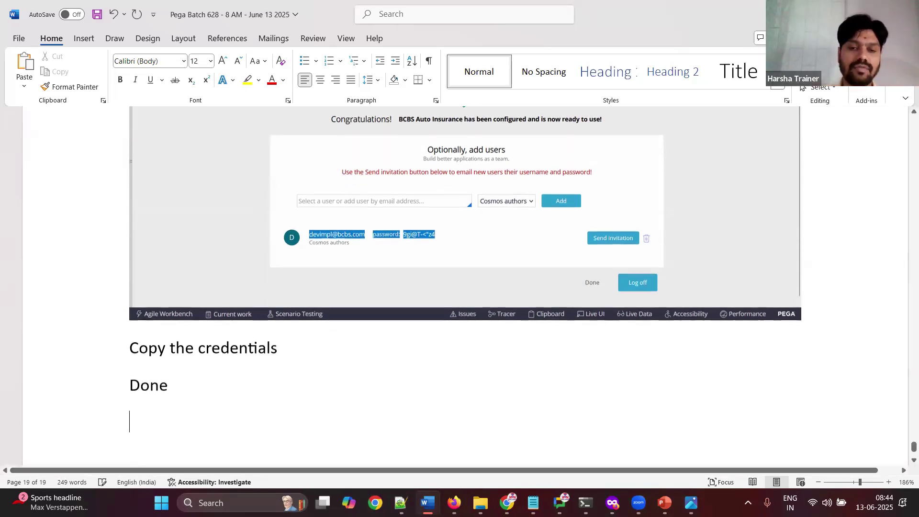
{"action": "key", "text": "alt+Tab"}
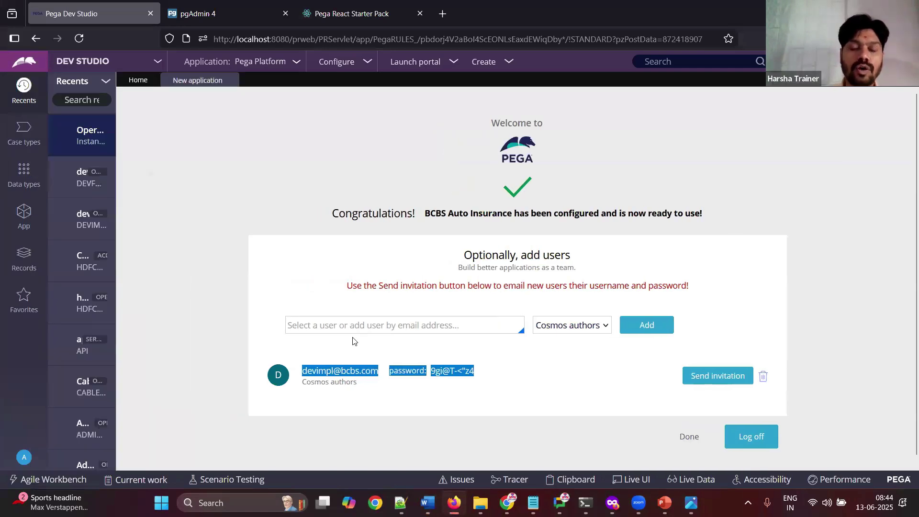
{"action": "left_click", "coordinate": [689, 435]}
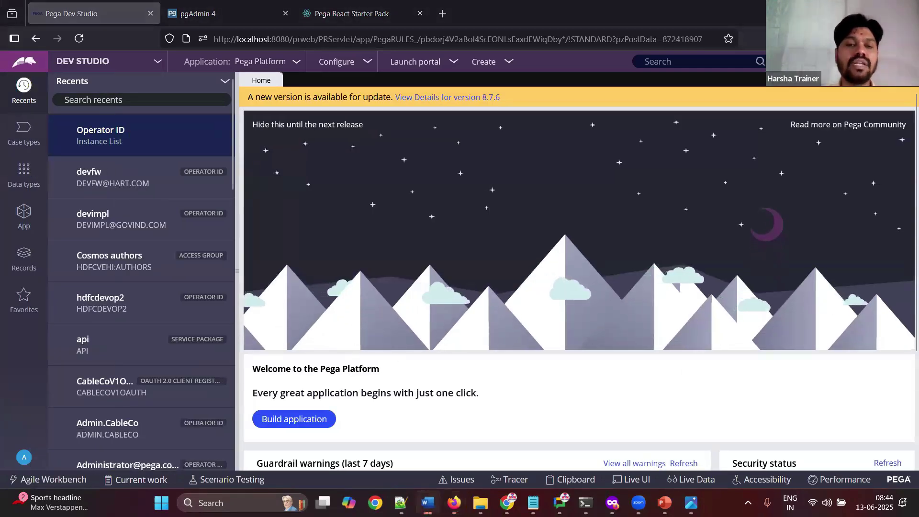
{"action": "key", "text": "alt+Tab"}
{"action": "key", "text": "ctrl+v"}
{"action": "key", "text": "Return"}
Step: Note 'Log off', log out of Dev Studio, and paste the log-off screenshot into Word
{"action": "type", "text": "Log off"}
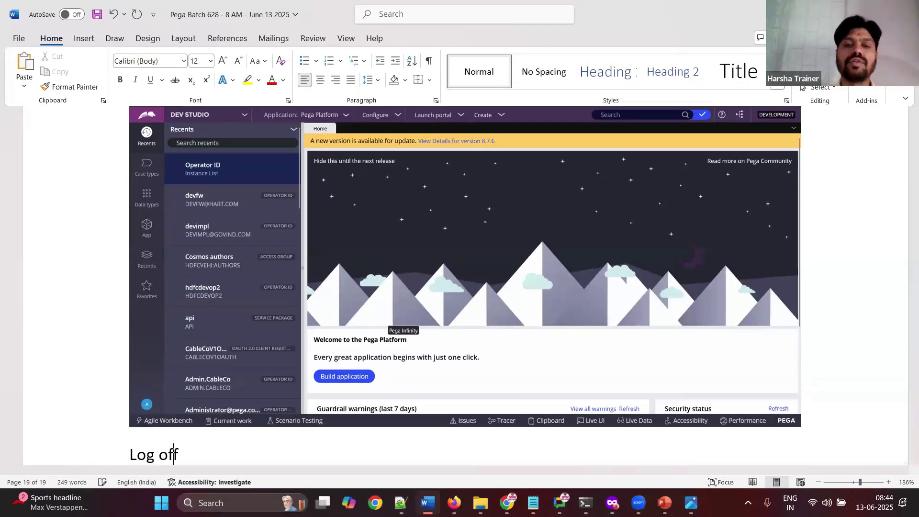
{"action": "key", "text": "Return"}
{"action": "key", "text": "alt+Tab"}
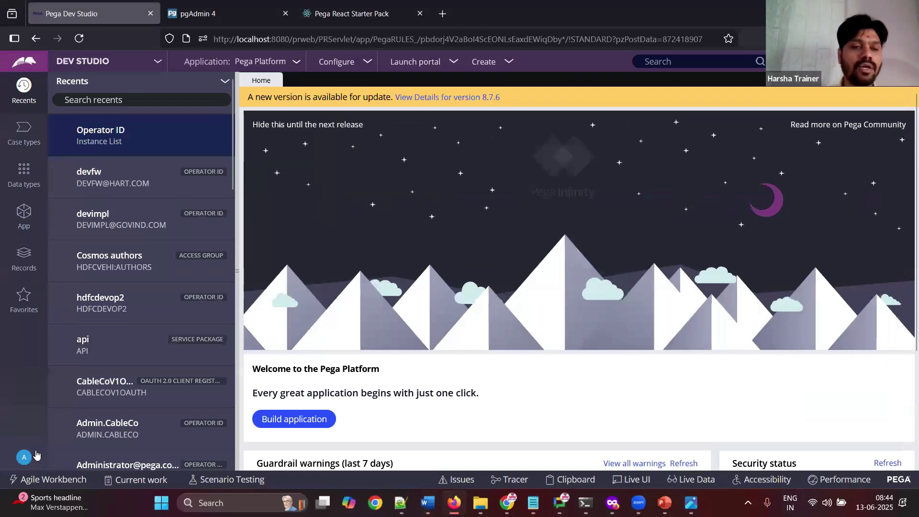
{"action": "left_click", "coordinate": [24, 457]}
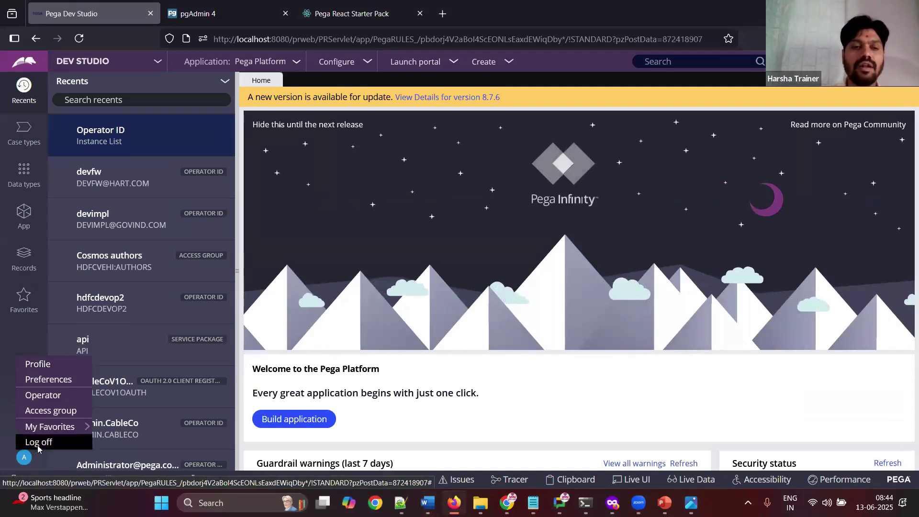
{"action": "left_click", "coordinate": [39, 442]}
{"action": "left_click", "coordinate": [428, 503]}
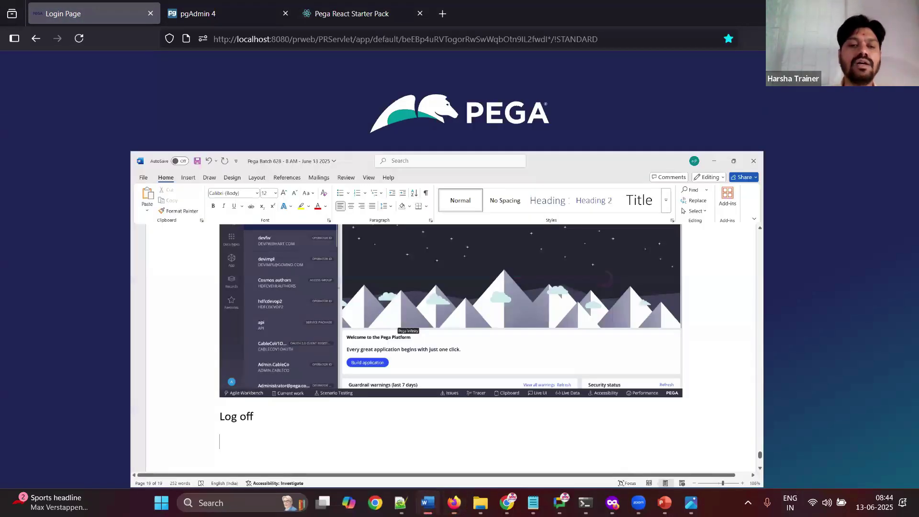
{"action": "key", "text": "ctrl+v"}
{"action": "type", "text": "Don"}
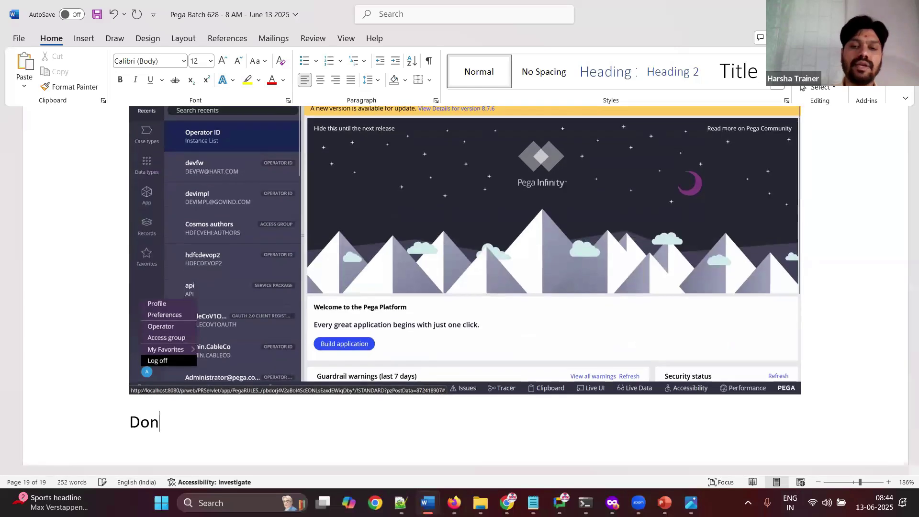
{"action": "key", "text": "BackSpace"}
{"action": "key", "text": "BackSpace"}
{"action": "key", "text": "BackSpace"}
Step: Clear the autofilled password on the Pega login page and dismiss the saved-login suggestions
{"action": "key", "text": "alt+Tab"}
{"action": "key", "text": "alt+Tab"}
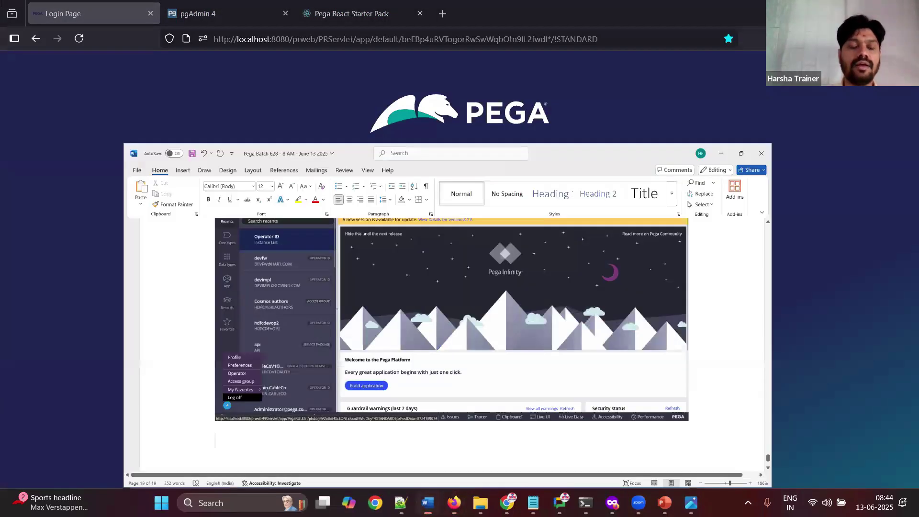
{"action": "key", "text": "alt+Tab"}
{"action": "key", "text": "alt+Tab"}
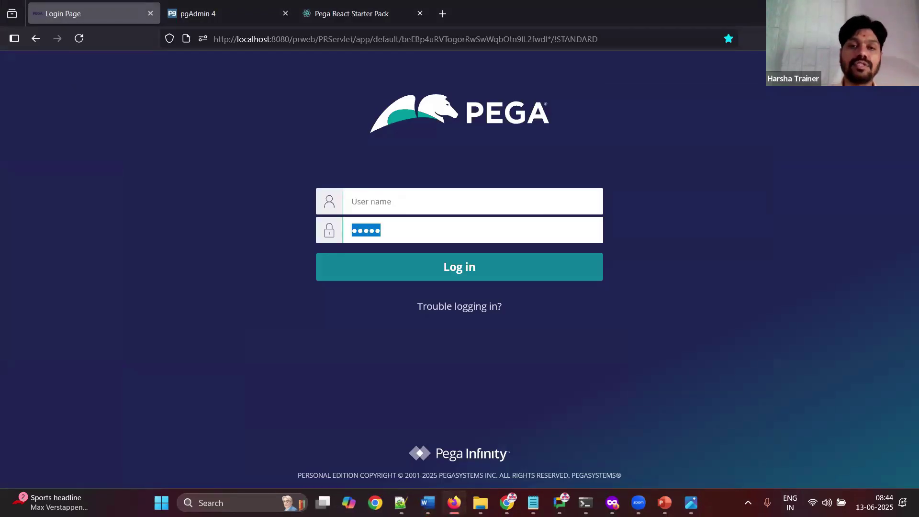
{"action": "key", "text": "BackSpace"}
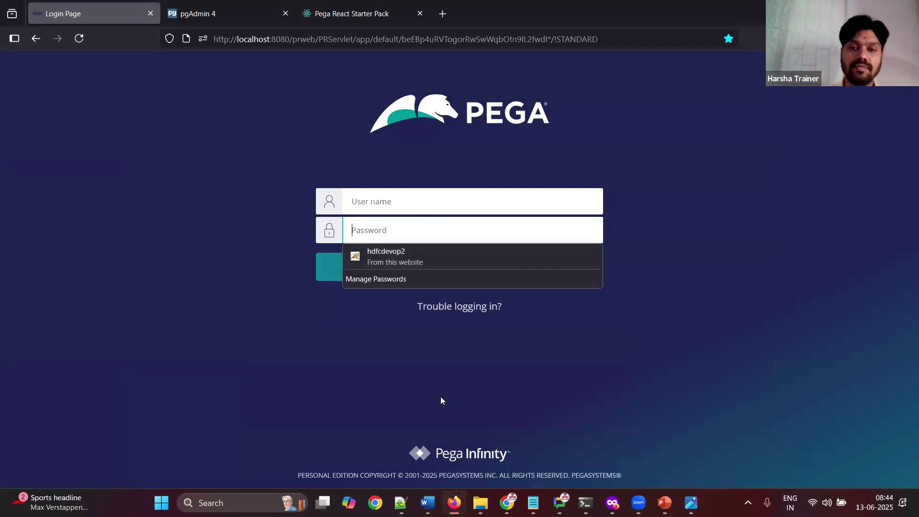
{"action": "left_click", "coordinate": [404, 388]}
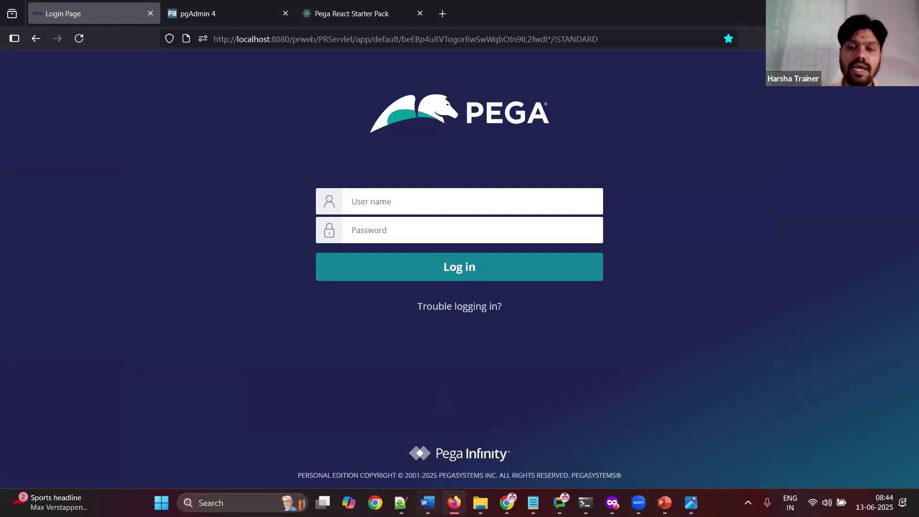
{"action": "left_click", "coordinate": [427, 502]}
Step: Write 'Done.' and 'Now, we can login to FW and IMPL apps, one after other.' followed by 'FW app'
{"action": "type", "text": "ne."}
{"action": "key", "text": "Return"}
{"action": "key", "text": "ctrl+s"}
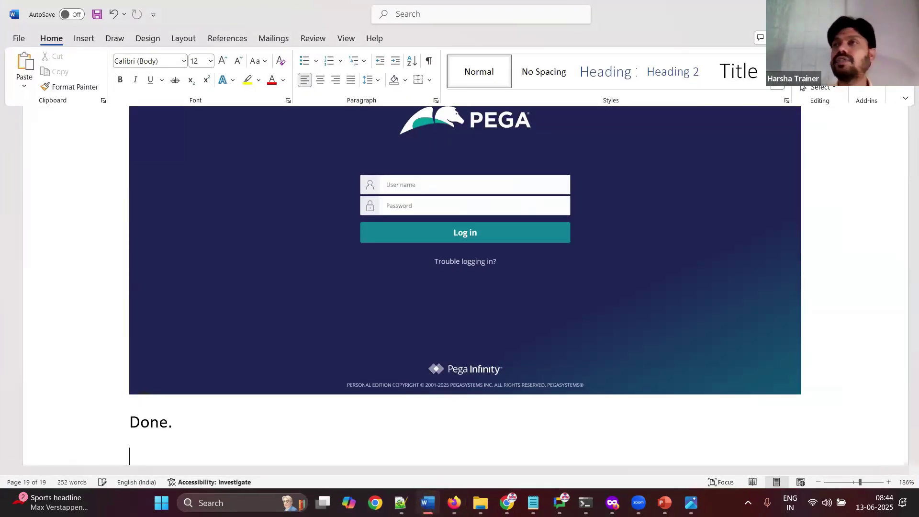
{"action": "key", "text": "Return"}
{"action": "key", "text": "Return"}
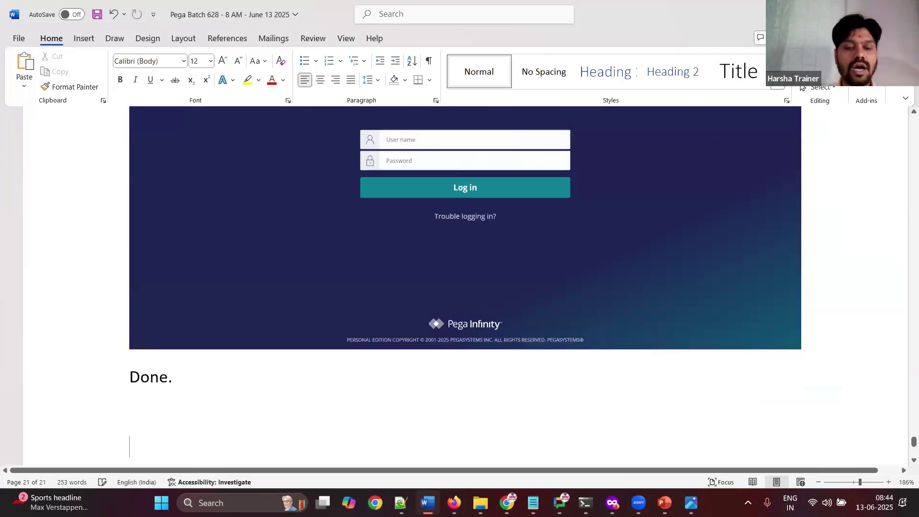
{"action": "type", "text": "Now, we ca"}
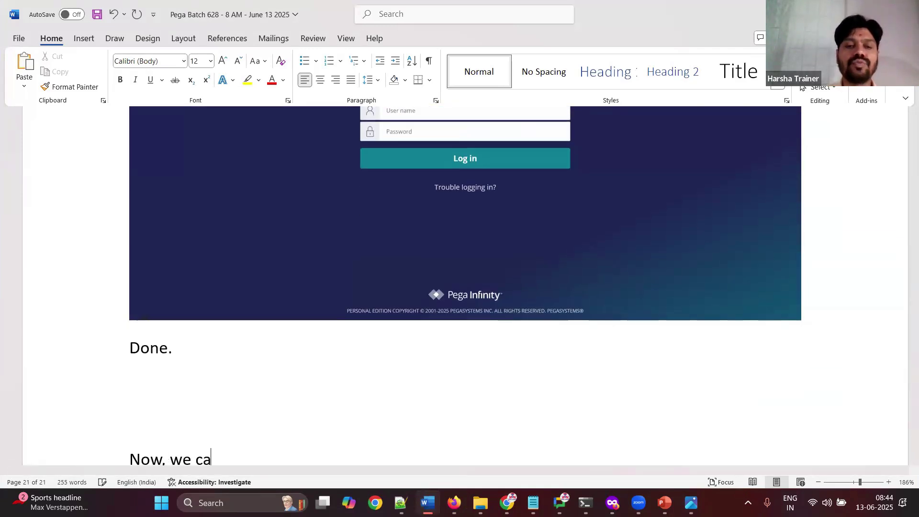
{"action": "type", "text": "n login to FW"}
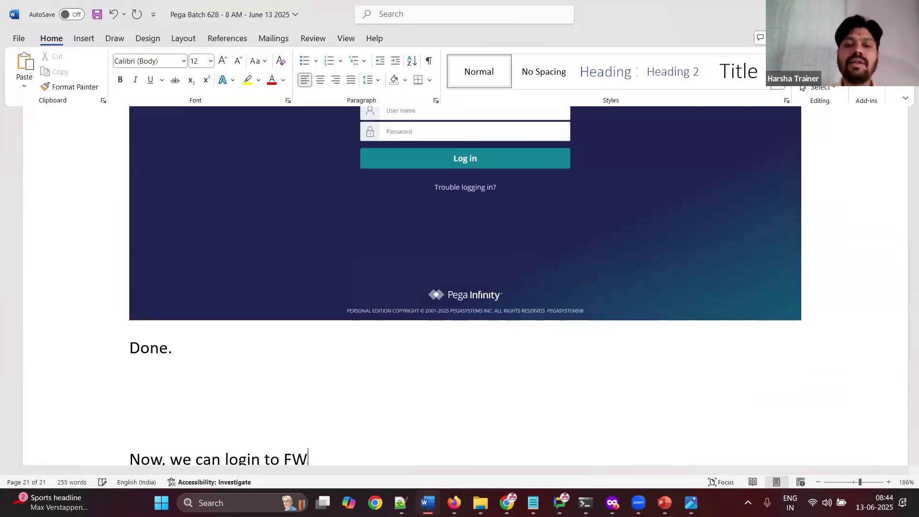
{"action": "type", "text": " and IMPL "}
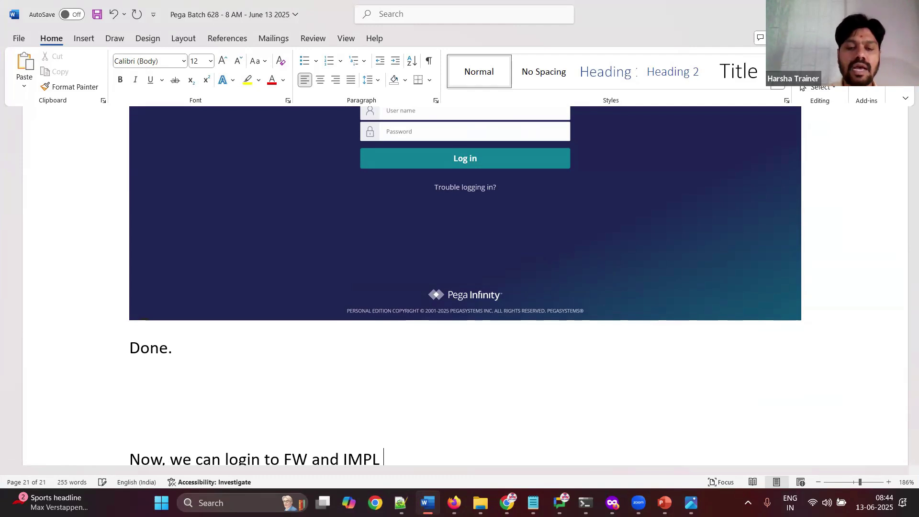
{"action": "type", "text": "apps, one "}
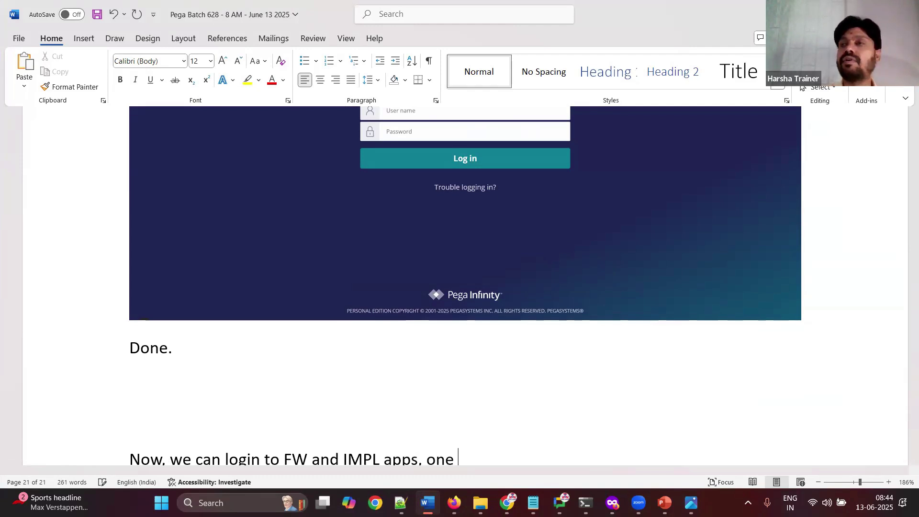
{"action": "type", "text": "after other."}
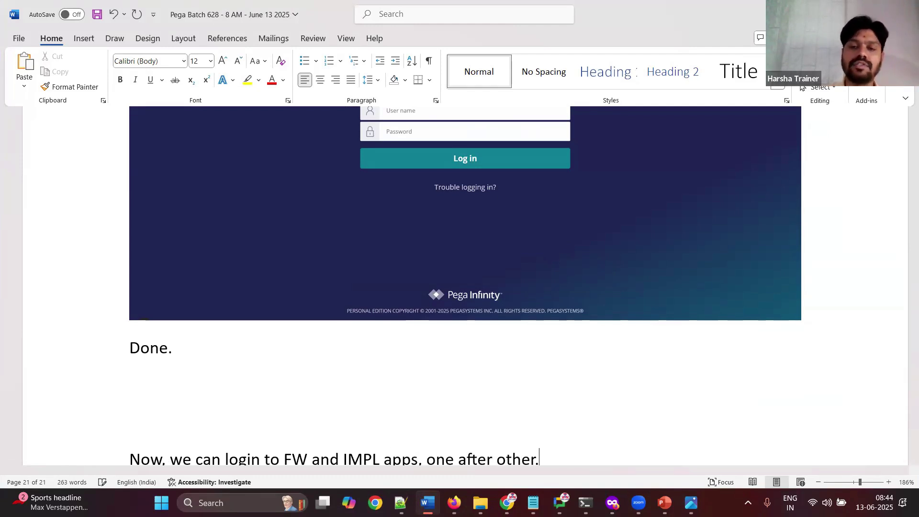
{"action": "key", "text": "Return"}
{"action": "key", "text": "Return"}
{"action": "type", "text": "FW app"}
{"action": "key", "text": "Return"}
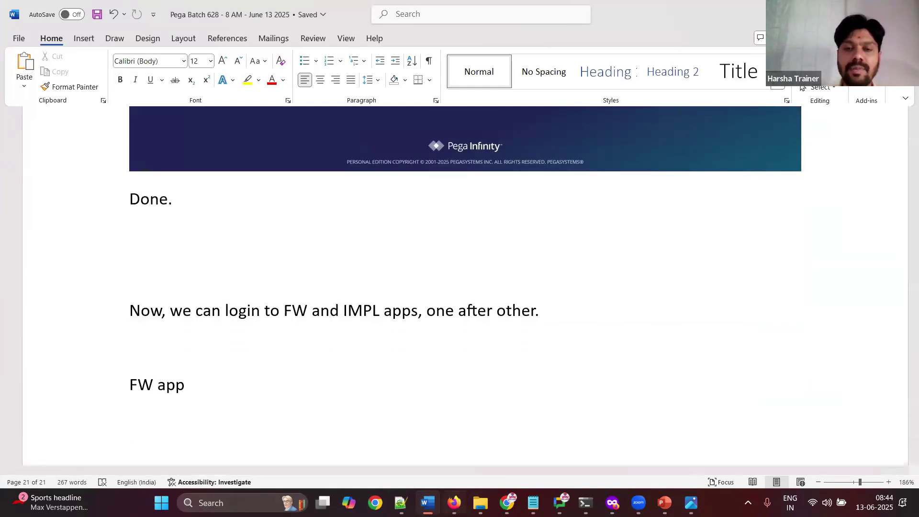
{"action": "key", "text": "alt+Tab"}
Step: Log in with the FW operator's ID and the password copied from the class notes
{"action": "left_click", "coordinate": [430, 208]}
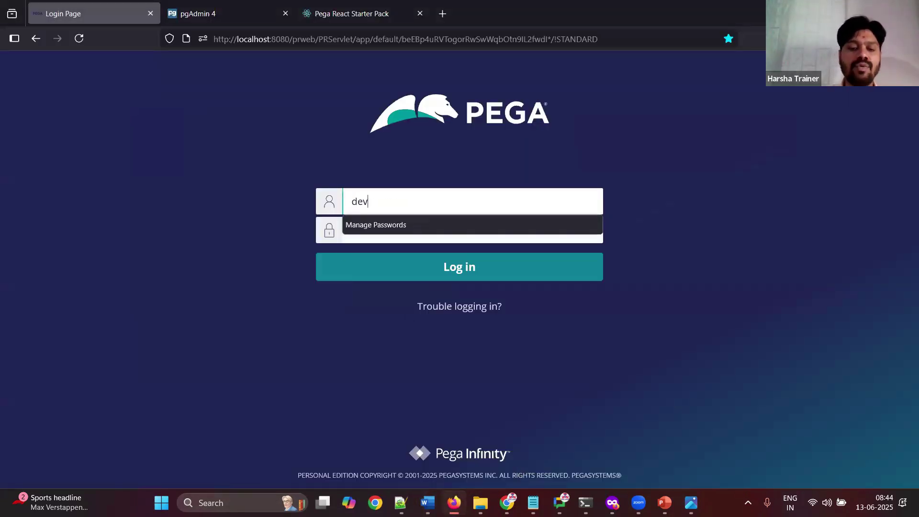
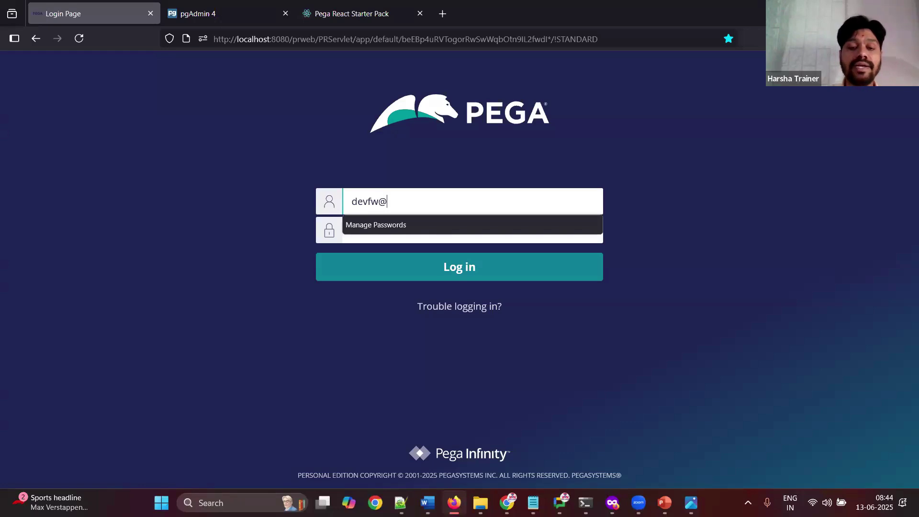
{"action": "key", "text": "Tab"}
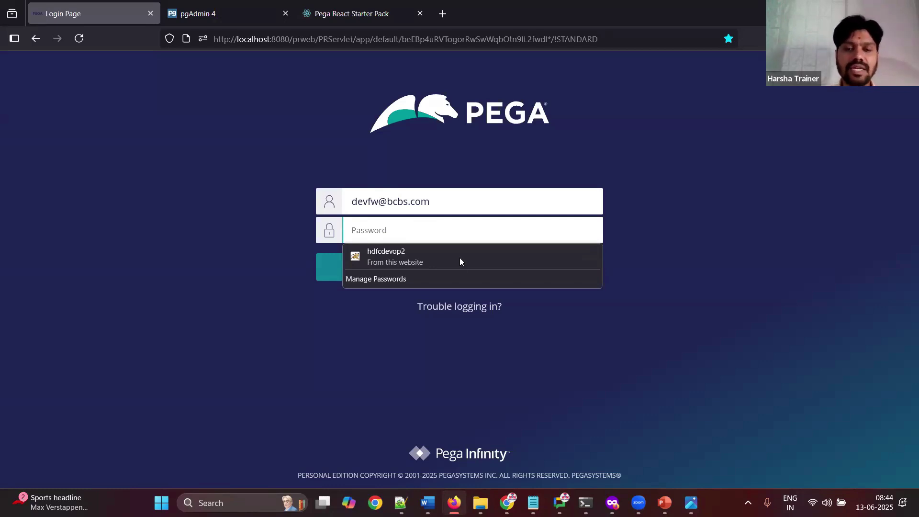
{"action": "key", "text": "alt+Tab"}
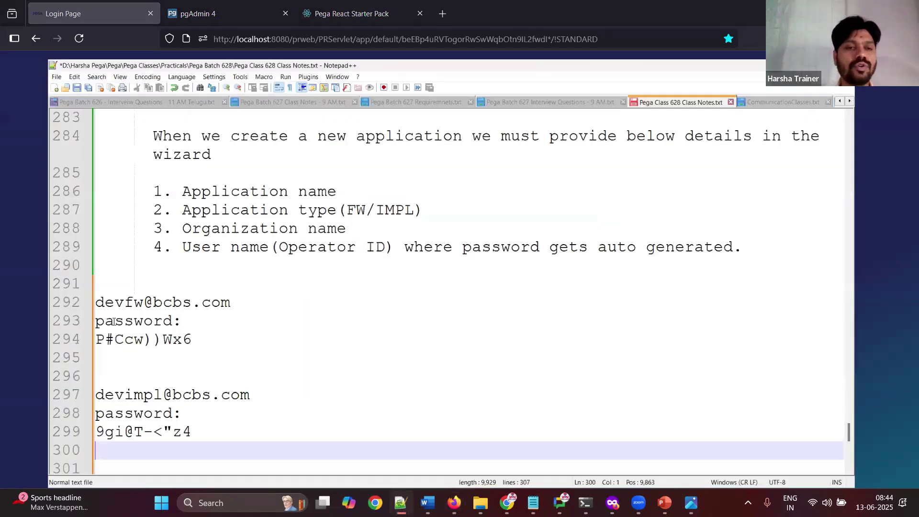
{"action": "left_click_drag", "start_coordinate": [54, 319], "coordinate": [165, 319]}
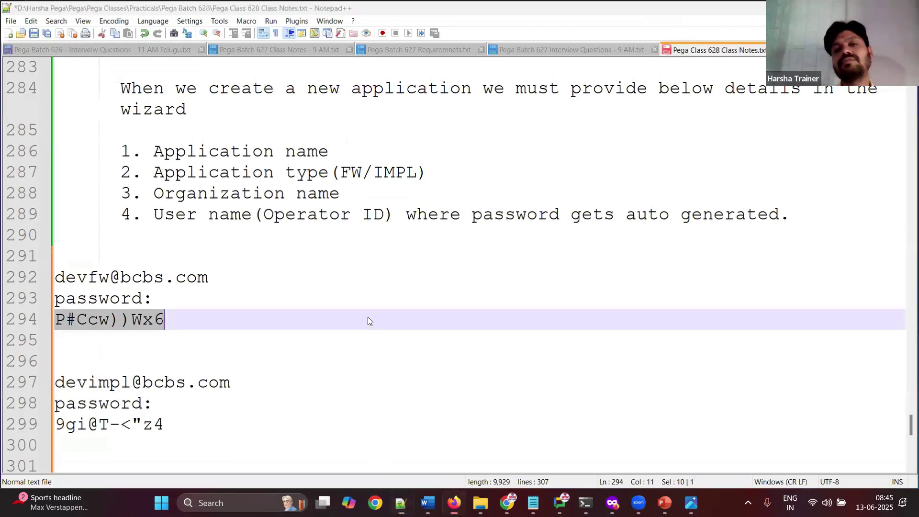
{"action": "key", "text": "alt+Tab"}
{"action": "key", "text": "ctrl+v"}
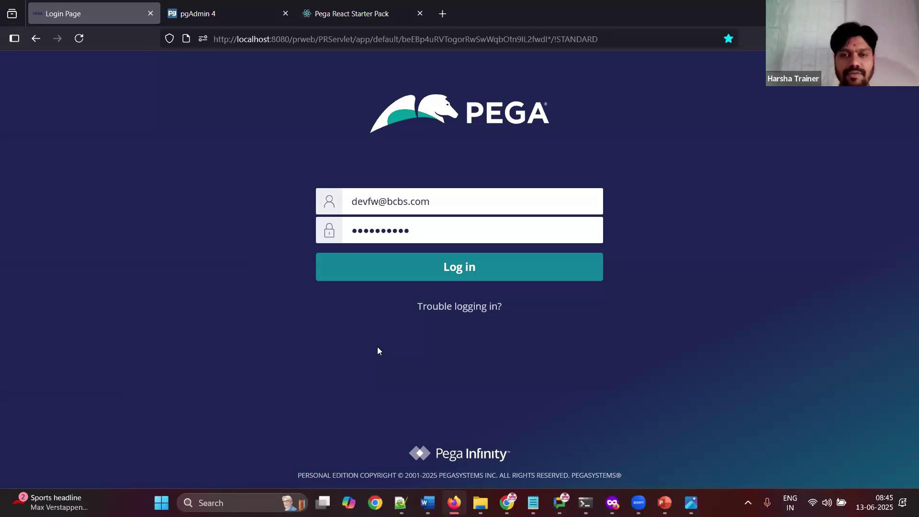
{"action": "left_click", "coordinate": [445, 274]}
{"action": "key", "text": "alt+Tab"}
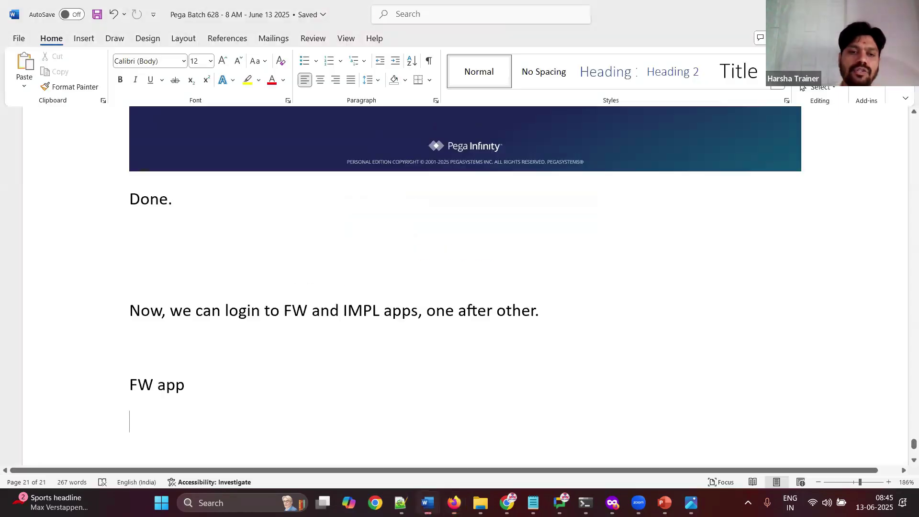
{"action": "left_click", "coordinate": [427, 502]}
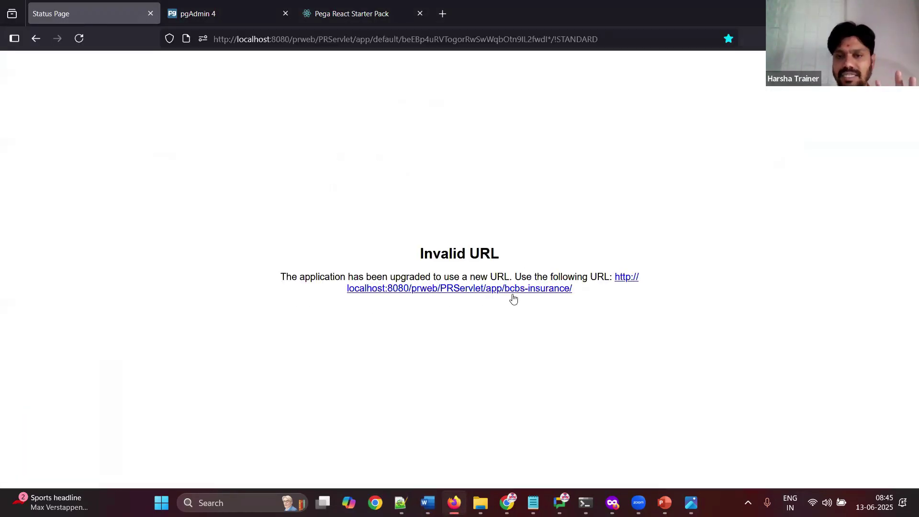
Step: Open the bcbs-insurance login URL and sign in as the FW operator with the password from the notes
{"action": "left_click", "coordinate": [510, 293]}
{"action": "left_click", "coordinate": [410, 199]}
{"action": "key", "text": "ctrl+a"}
{"action": "key", "text": "BackSpace"}
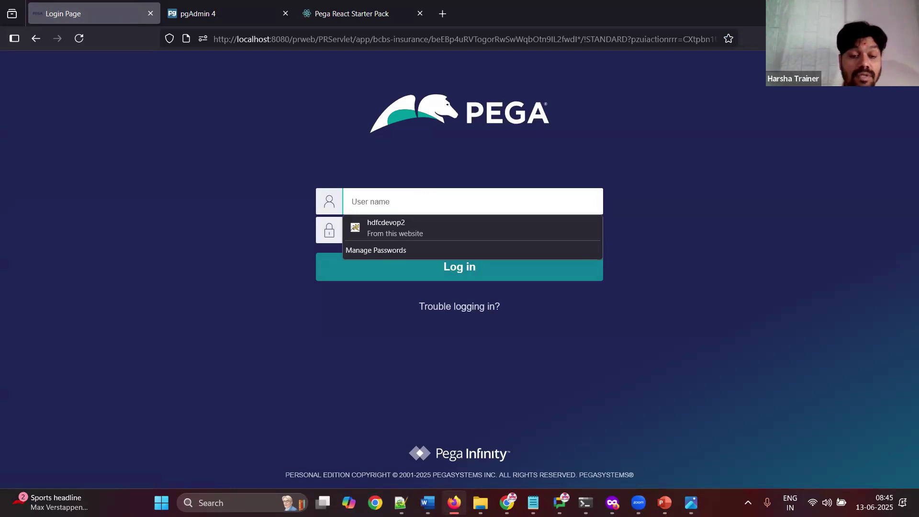
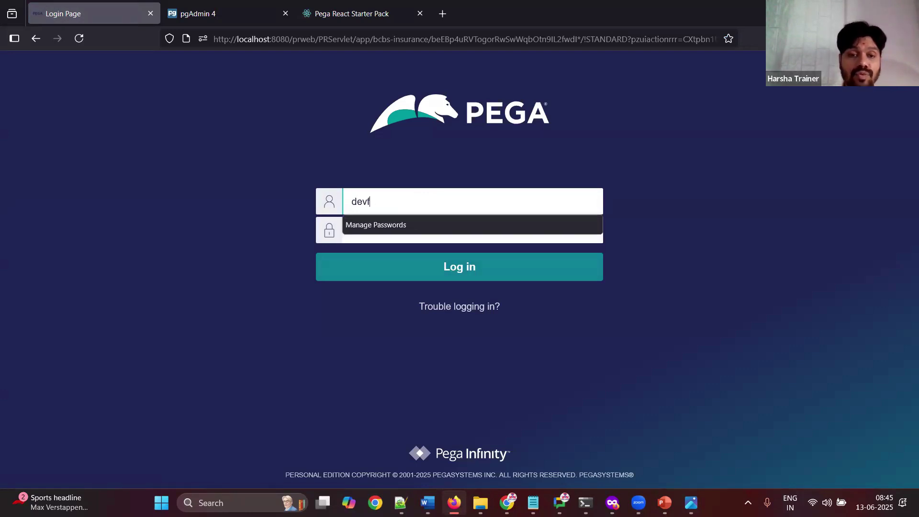
{"action": "key", "text": "Tab"}
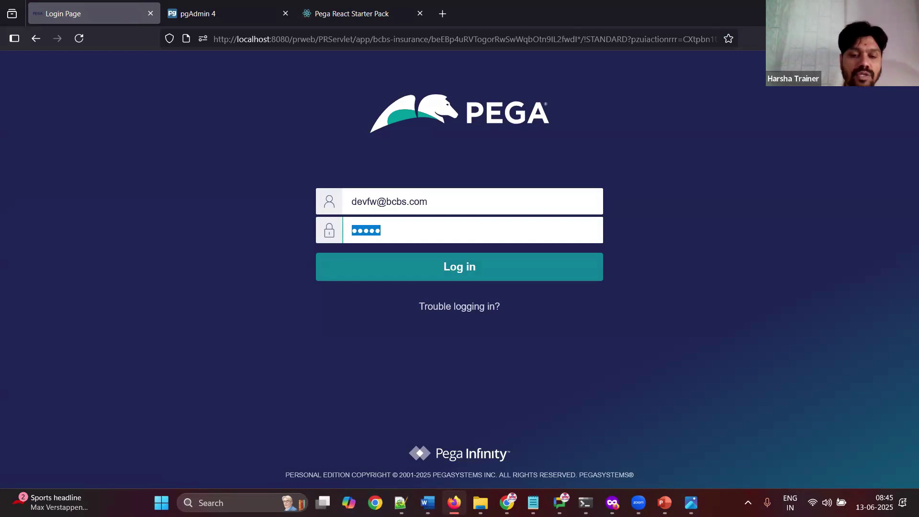
{"action": "left_click", "coordinate": [400, 502]}
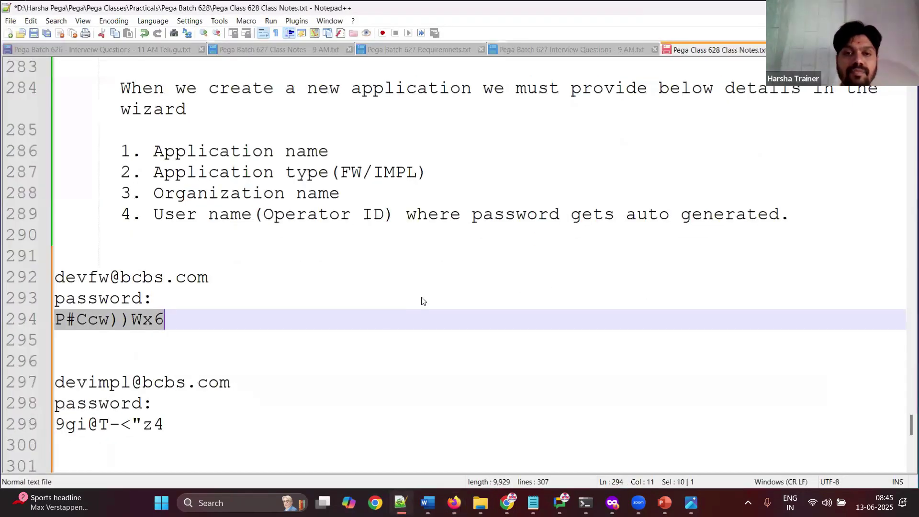
{"action": "key", "text": "super+Down"}
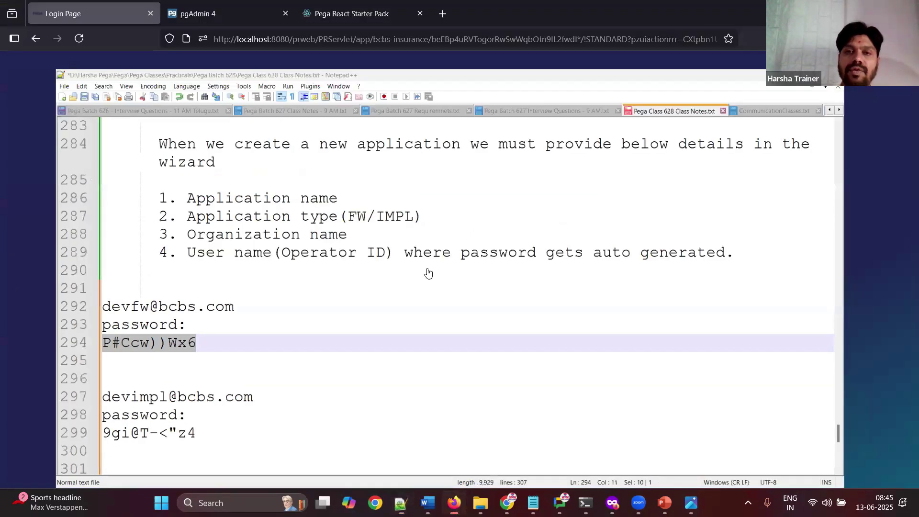
{"action": "key", "text": "ctrl+v"}
{"action": "key", "text": "Return"}
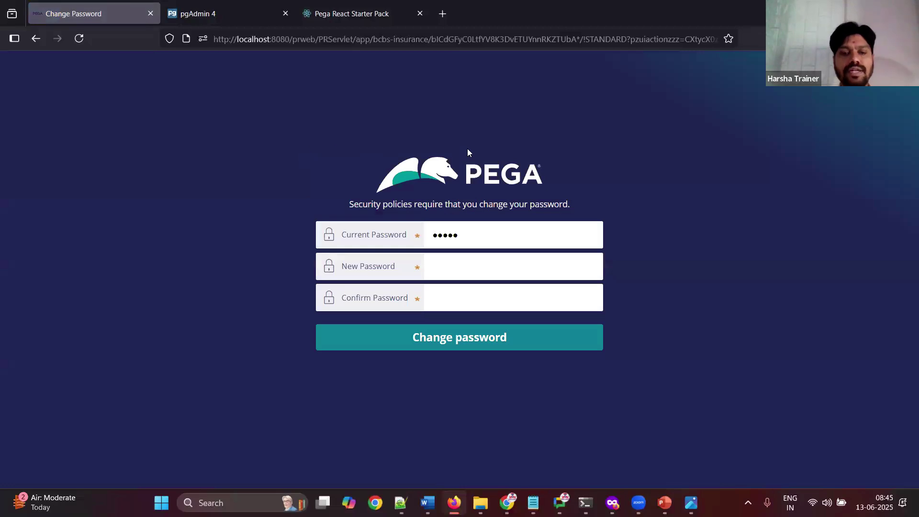
Step: Clear the Current Password field and paste the change-password screenshot into the Word notes
{"action": "left_click", "coordinate": [479, 227]}
{"action": "key", "text": "ctrl+a"}
{"action": "key", "text": "BackSpace"}
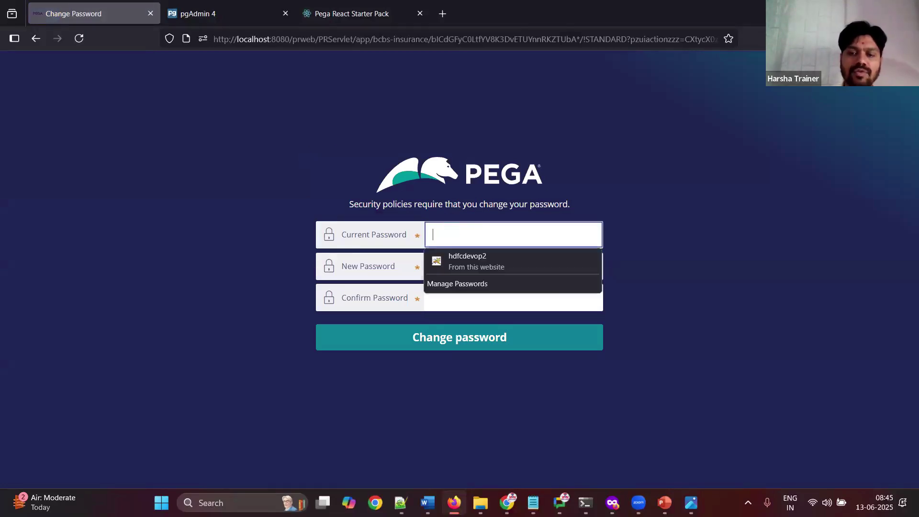
{"action": "left_click", "coordinate": [712, 300]}
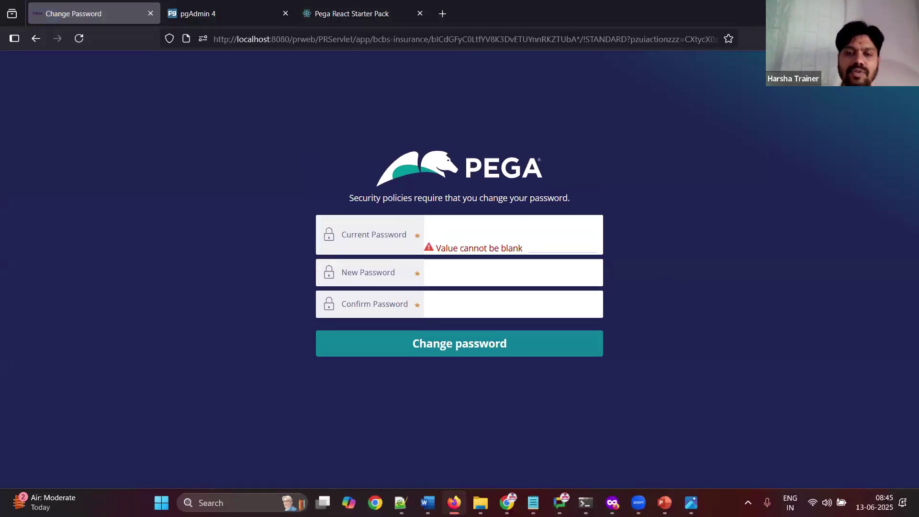
{"action": "left_click", "coordinate": [428, 502]}
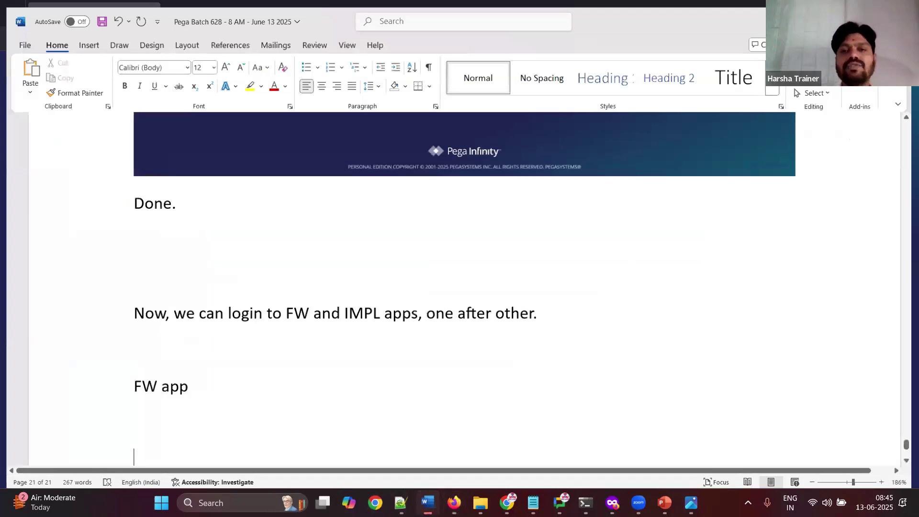
{"action": "key", "text": "ctrl+v"}
{"action": "key", "text": "super+Down"}
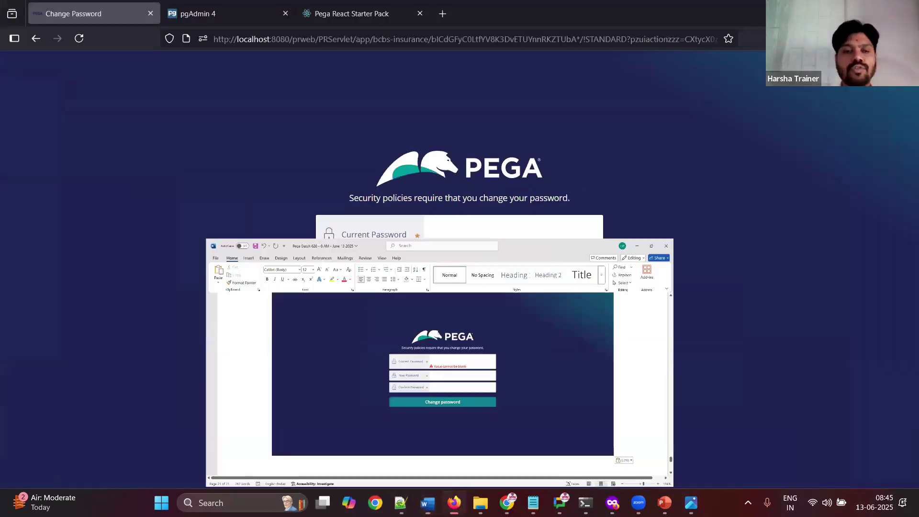
Step: Fill the current password from the notes and enter the new password in New and Confirm fields
{"action": "key", "text": "alt+Tab"}
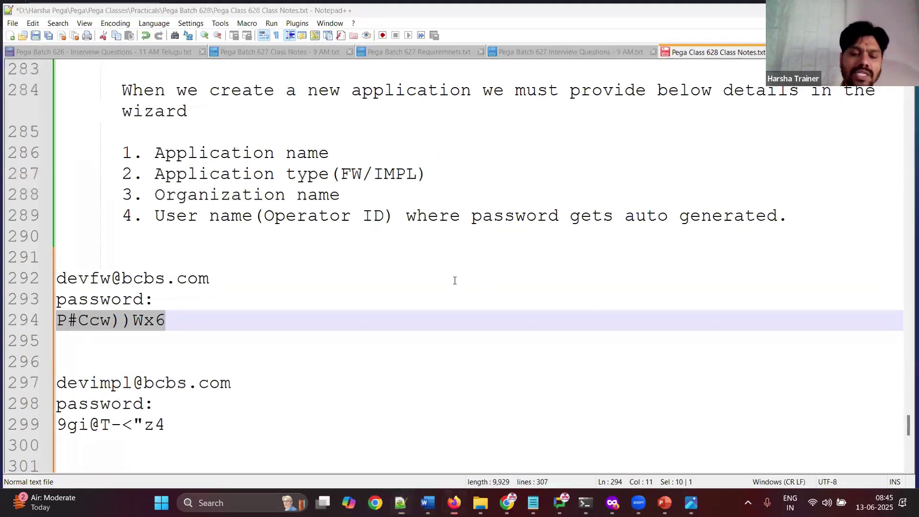
{"action": "key", "text": "alt+Tab"}
{"action": "type", "text": "r"}
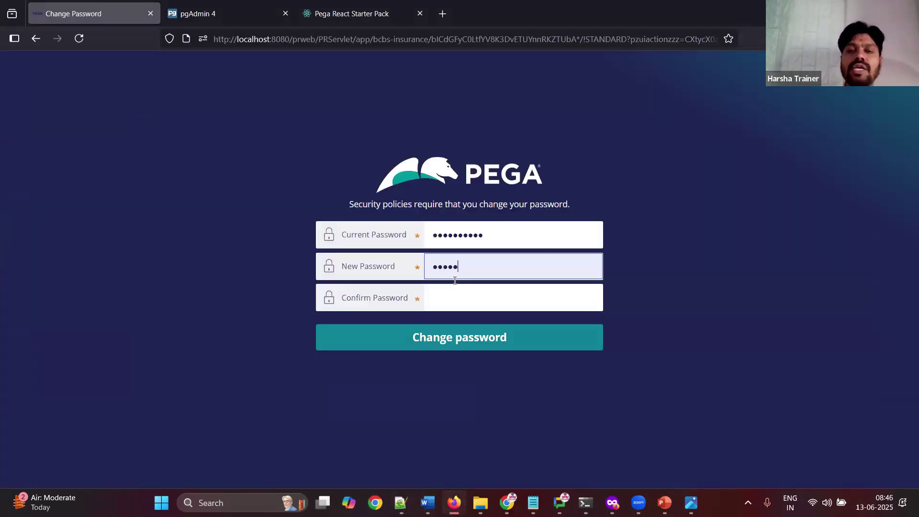
{"action": "key", "text": "Tab"}
{"action": "type", "text": "rule"}
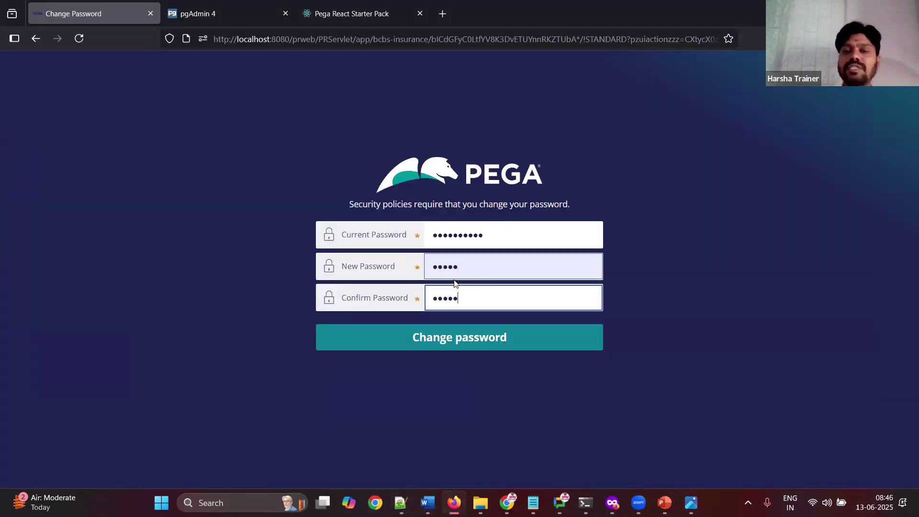
{"action": "key", "text": "shift+Tab"}
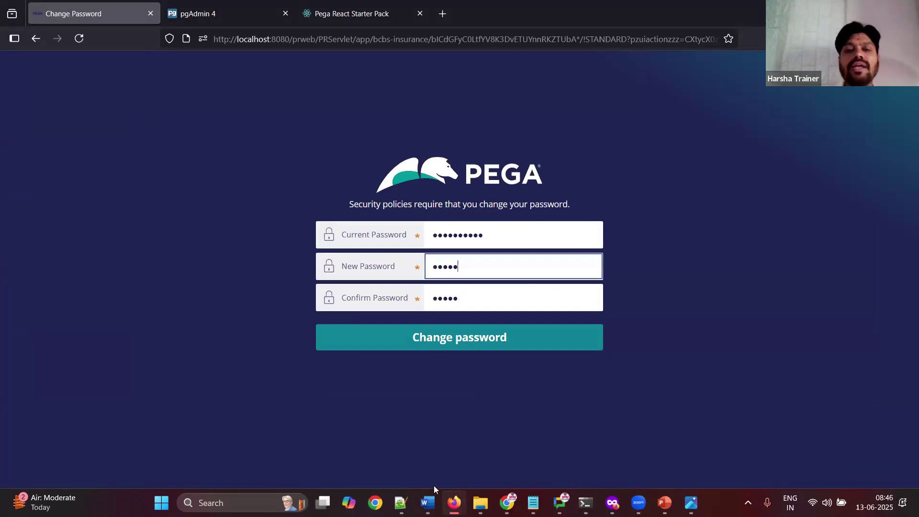
Step: Caption the screenshot 'Click on change password tehn it will change password + take you into FW app'
{"action": "left_click", "coordinate": [427, 502]}
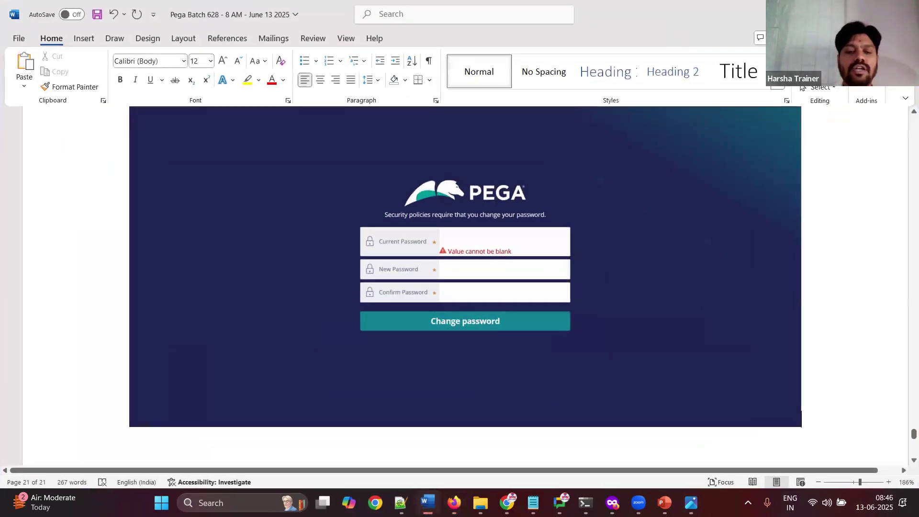
{"action": "type", "text": "Click on change "}
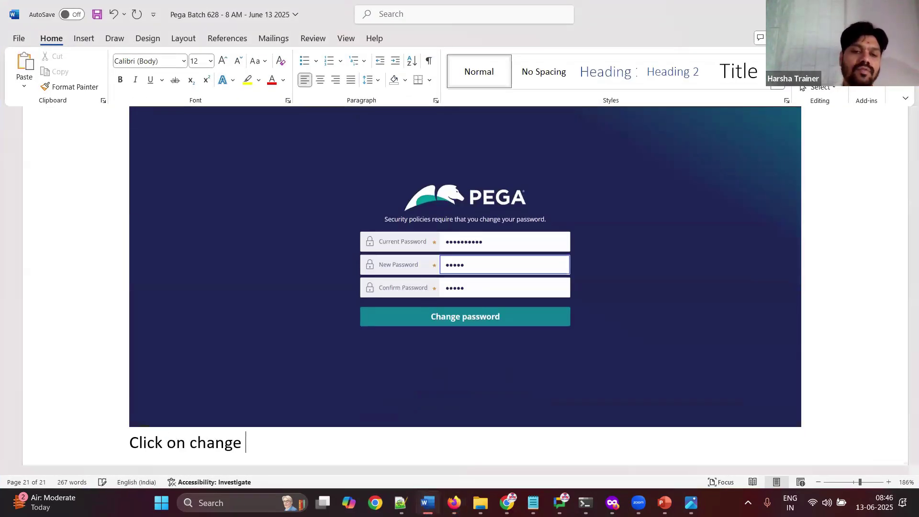
{"action": "type", "text": "password t"}
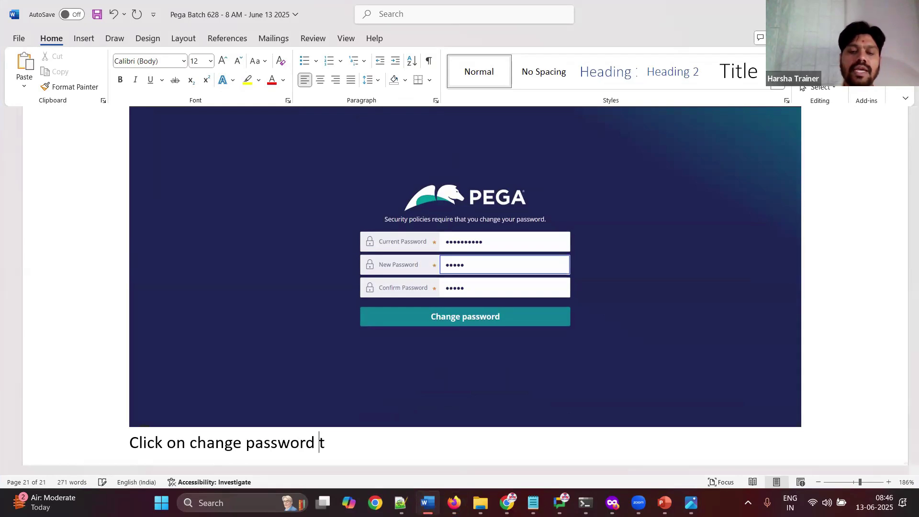
{"action": "type", "text": "ehn it will c"}
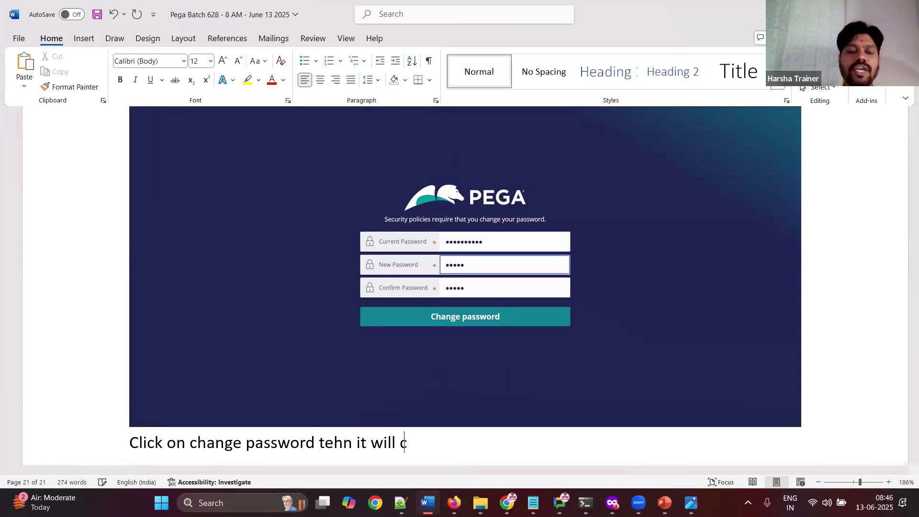
{"action": "type", "text": "hange password "}
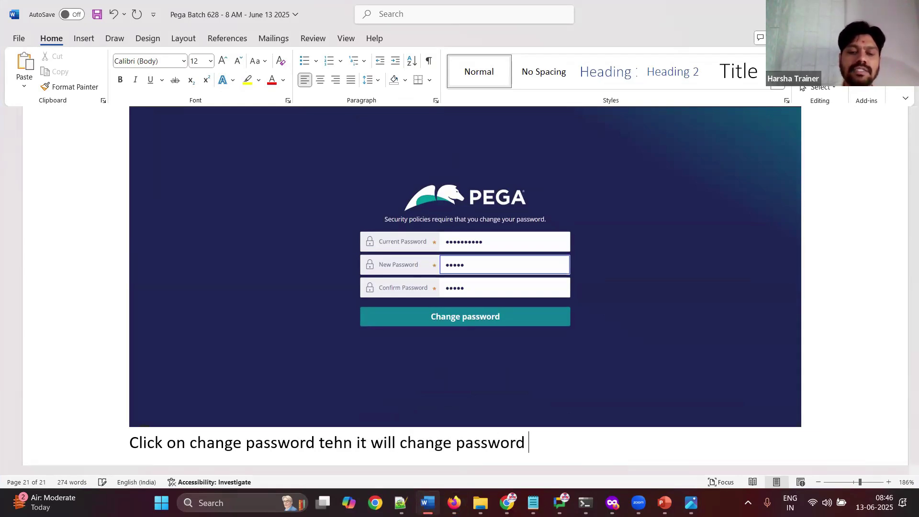
{"action": "type", "text": "+ take you into FW app"}
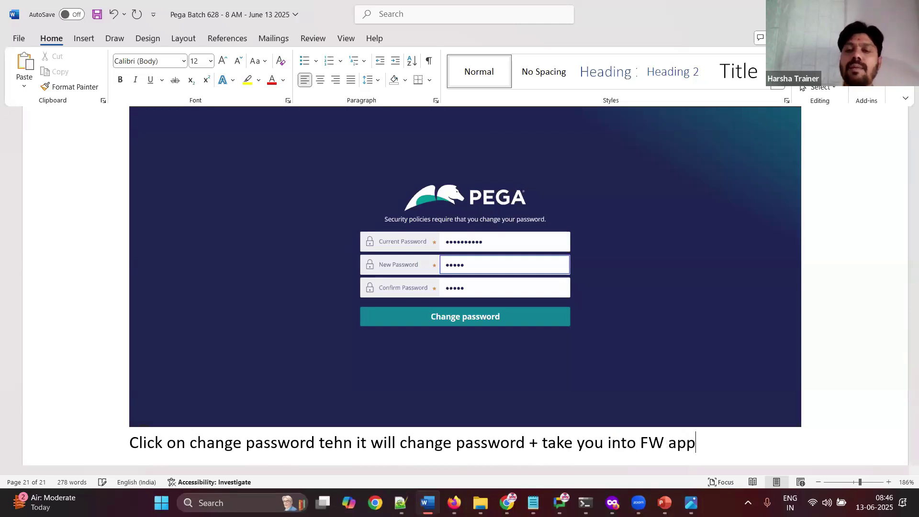
{"action": "key", "text": "Return"}
{"action": "key", "text": "alt+Tab"}
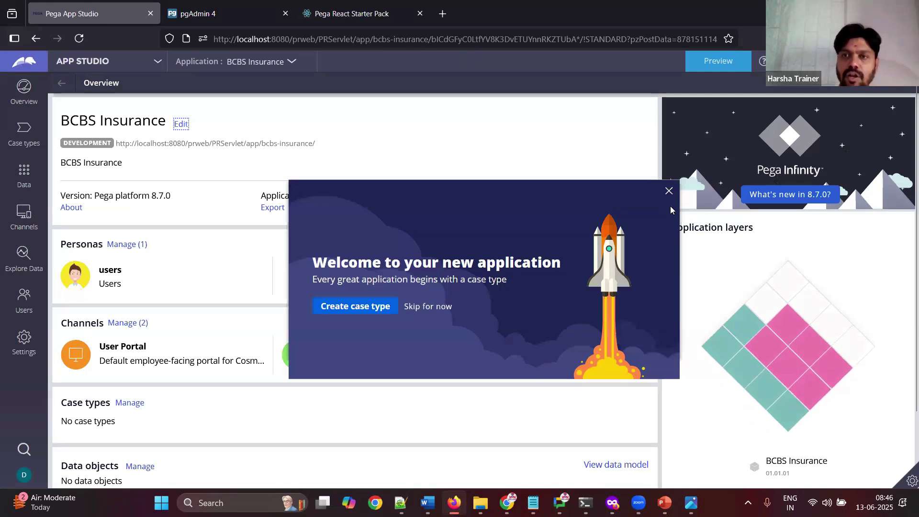
Step: Close the welcome popup, open the Application list, and paste the App Studio overview screenshot into Word
{"action": "left_click", "coordinate": [668, 192]}
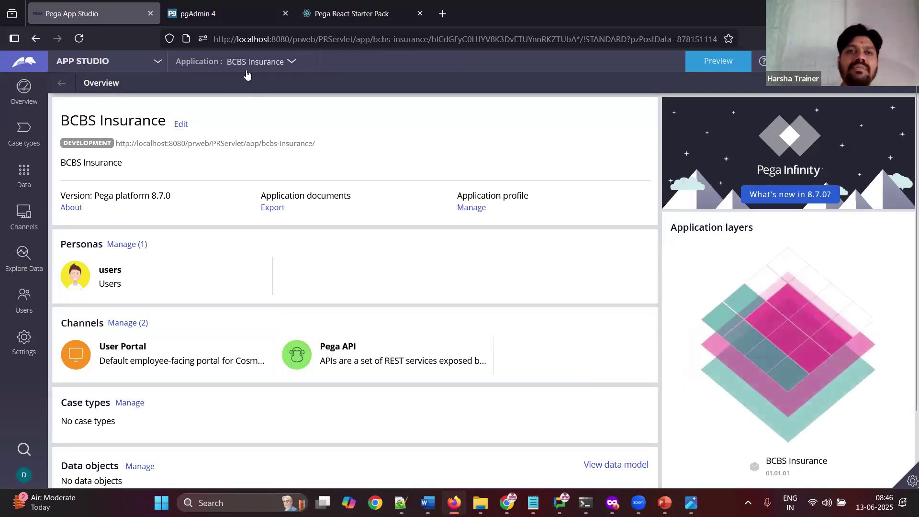
{"action": "left_click", "coordinate": [255, 62]}
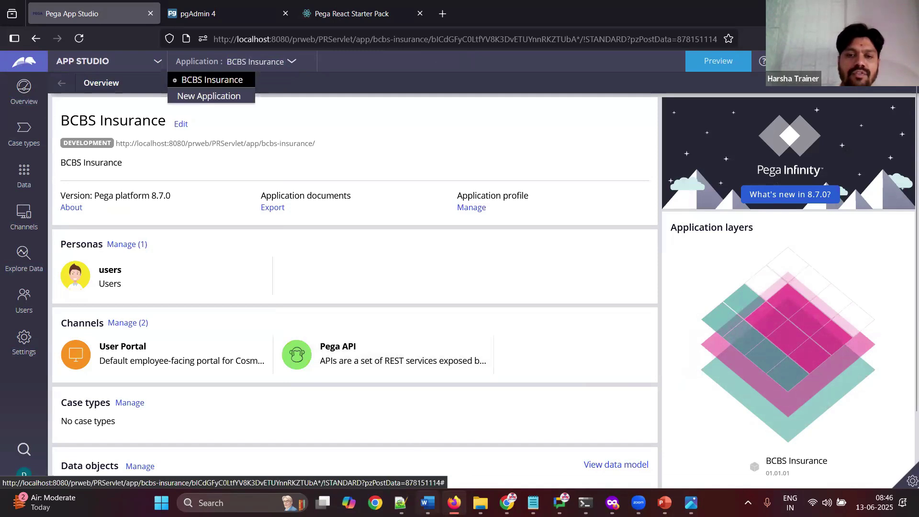
{"action": "left_click", "coordinate": [428, 502]}
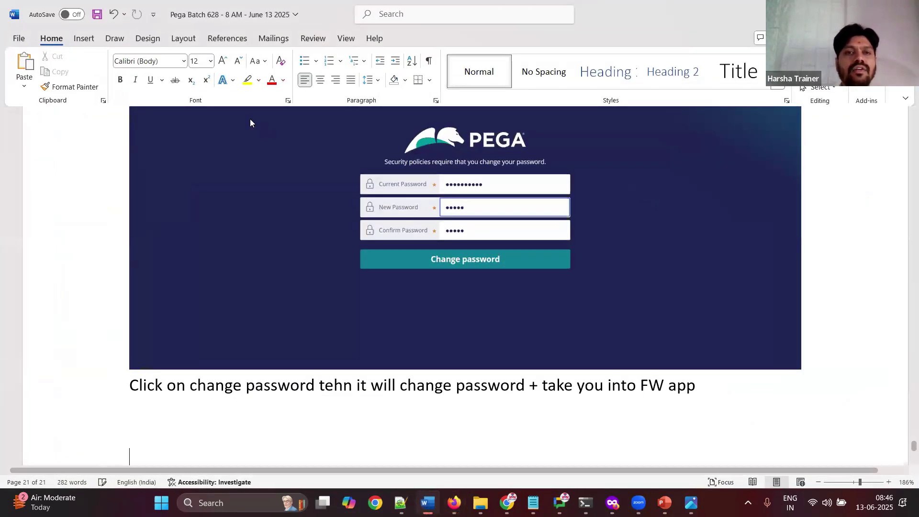
{"action": "key", "text": "ctrl+v"}
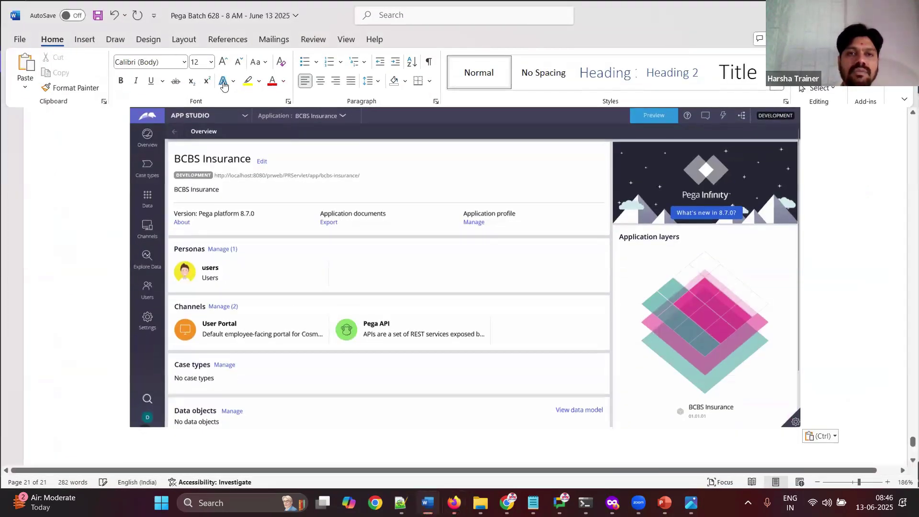
{"action": "key", "text": "alt+Tab"}
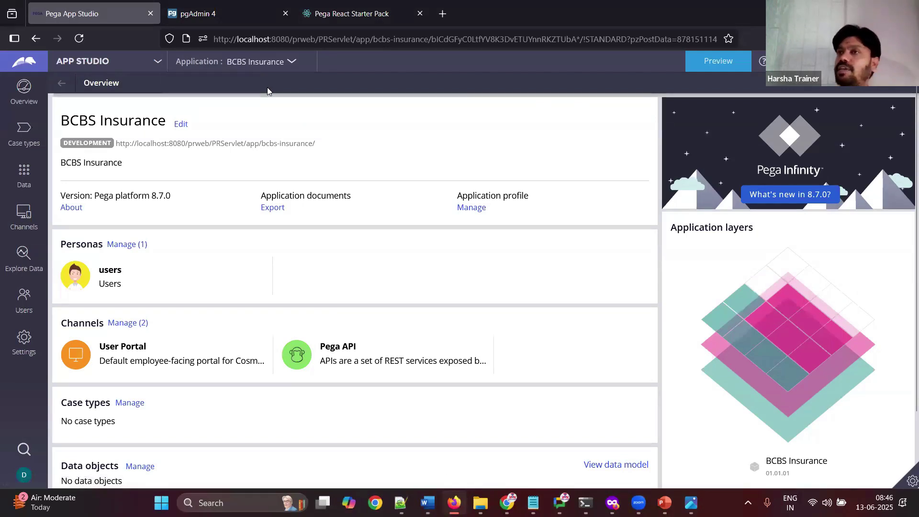
{"action": "left_click", "coordinate": [254, 63]}
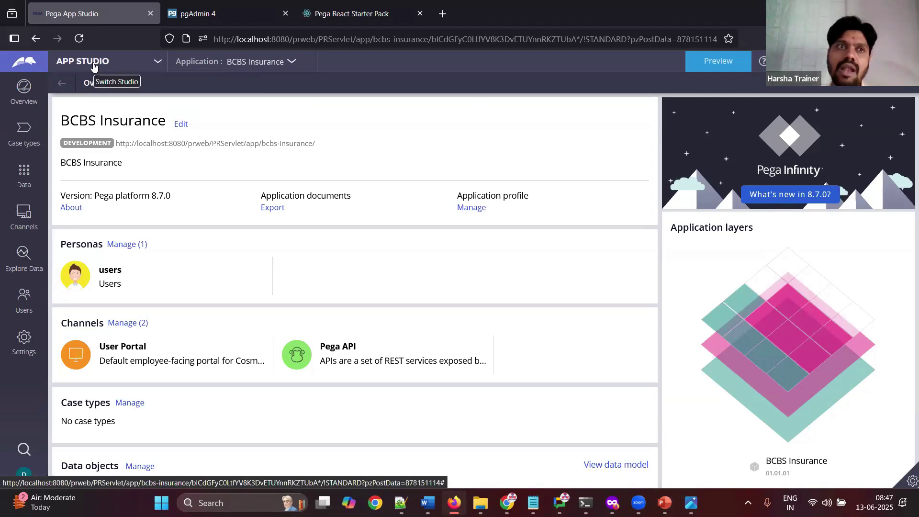
Step: Switch to Dev Studio, browse classes in App Explorer, check its applications filter, and close the Application tab
{"action": "left_click", "coordinate": [93, 66]}
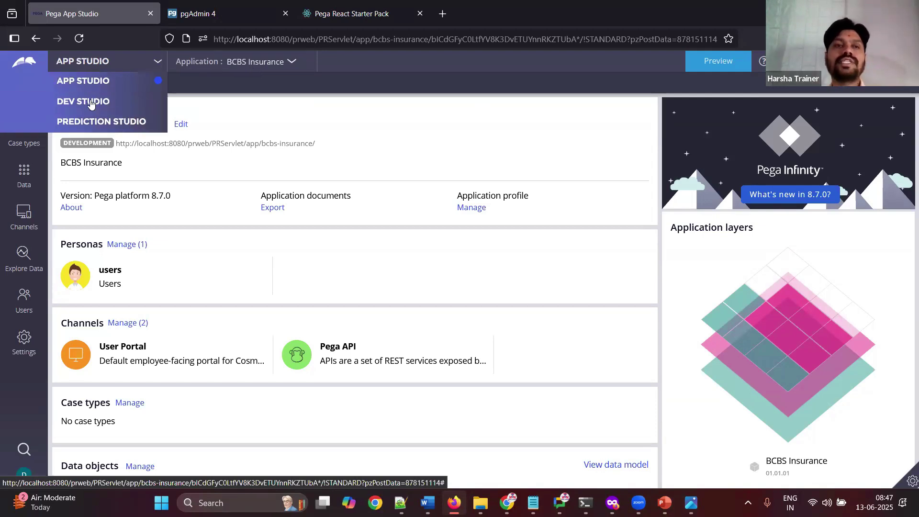
{"action": "left_click", "coordinate": [91, 102]}
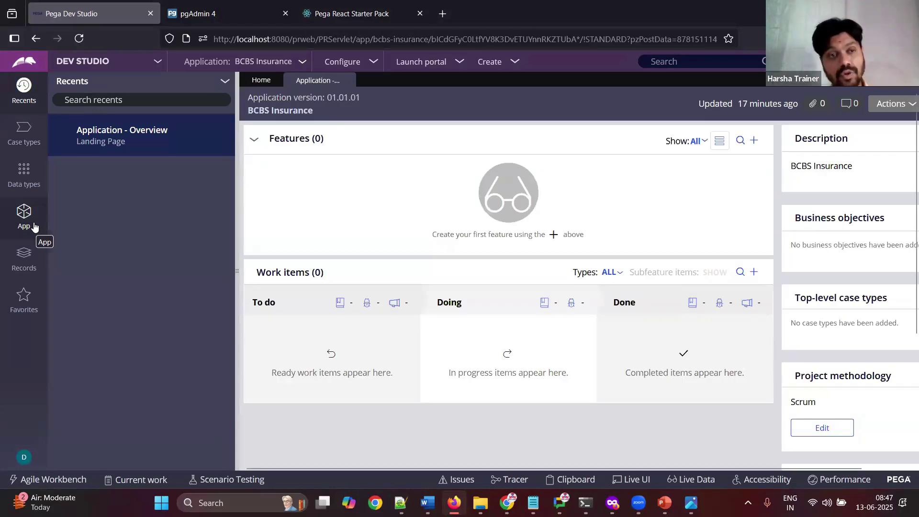
{"action": "left_click", "coordinate": [34, 227]}
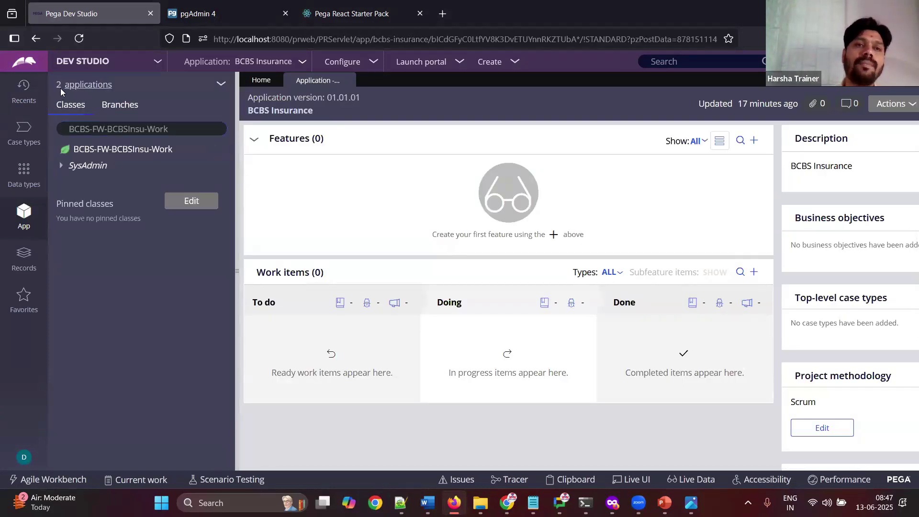
{"action": "left_click", "coordinate": [89, 86]}
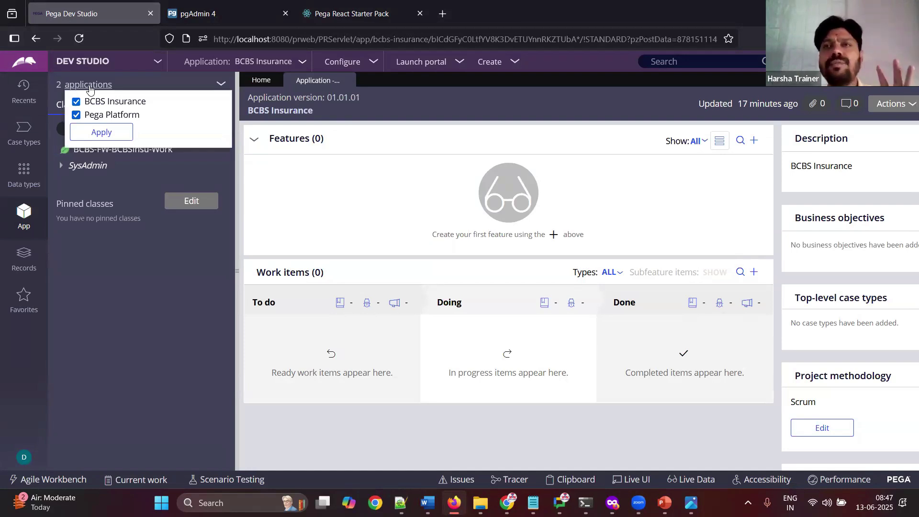
{"action": "left_click", "coordinate": [348, 83]}
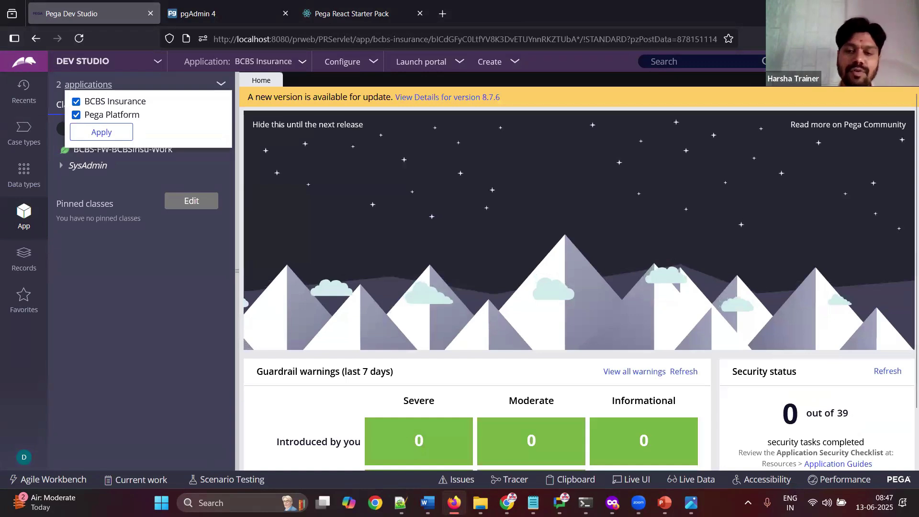
{"action": "left_click", "coordinate": [427, 502]}
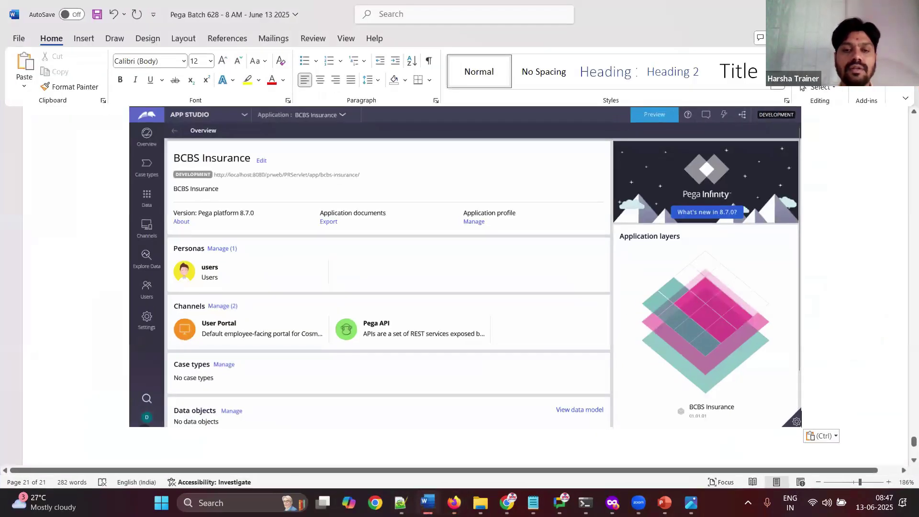
Step: Note 'Log off' in Word and log the operator off from Dev Studio
{"action": "type", "text": "Log off"}
{"action": "key", "text": "Return"}
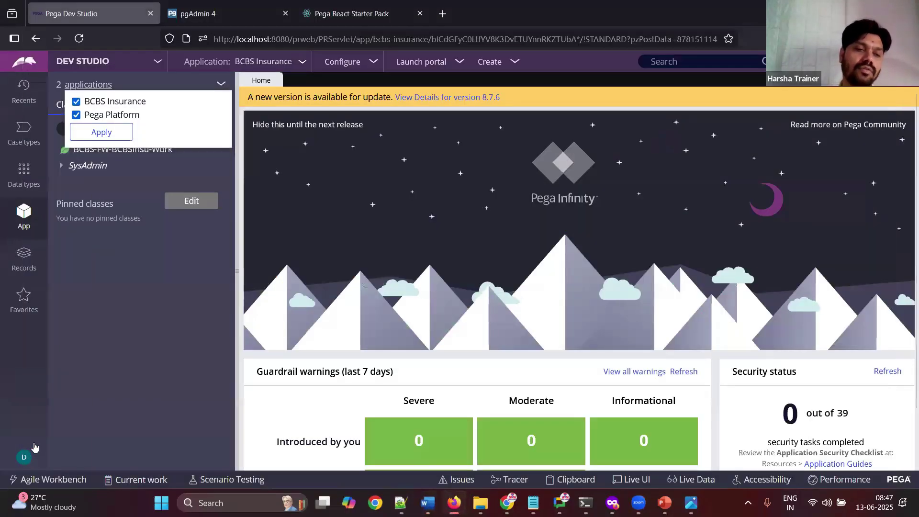
{"action": "left_click", "coordinate": [27, 456]}
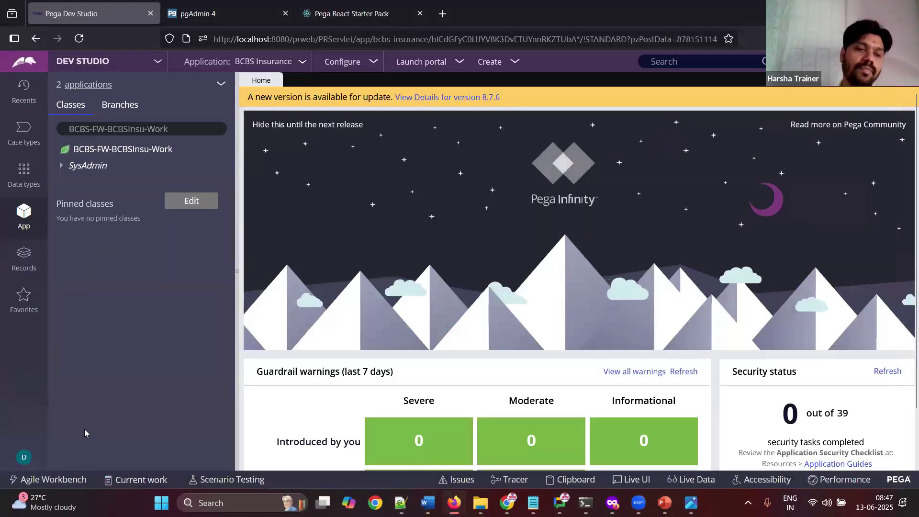
{"action": "left_click", "coordinate": [24, 456]}
{"action": "left_click", "coordinate": [34, 438]}
Step: Clear the prefilled username and stored password on the login page
{"action": "key", "text": "ctrl+a"}
{"action": "key", "text": "BackSpace"}
{"action": "left_click", "coordinate": [427, 233]}
{"action": "left_click", "coordinate": [381, 230]}
{"action": "key", "text": "ctrl+a"}
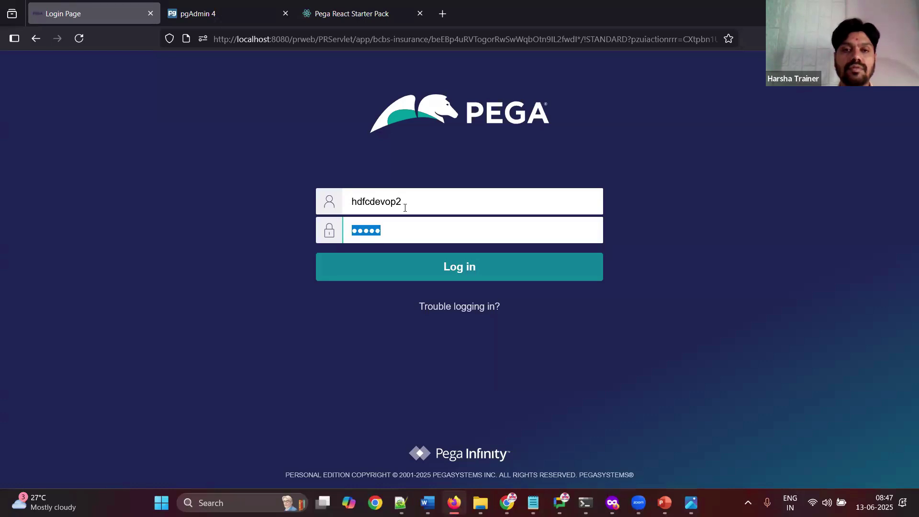
{"action": "left_click", "coordinate": [415, 201]}
{"action": "key", "text": "ctrl+a"}
{"action": "key", "text": "BackSpace"}
{"action": "key", "text": "Tab"}
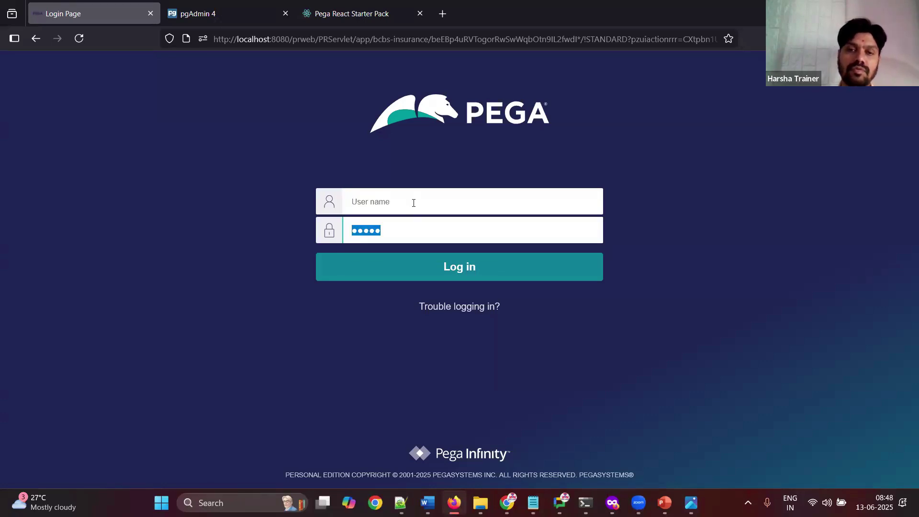
{"action": "key", "text": "BackSpace"}
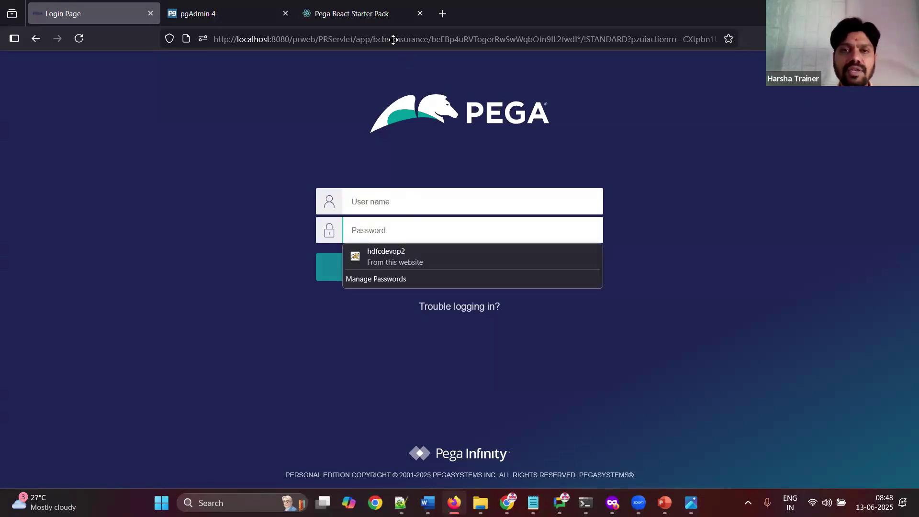
Step: Trim the URL to the default login address and clear its prefilled username and password
{"action": "left_click_drag", "start_coordinate": [357, 42], "coordinate": [908, 165]}
{"action": "key", "text": "BackSpace"}
{"action": "key", "text": "Return"}
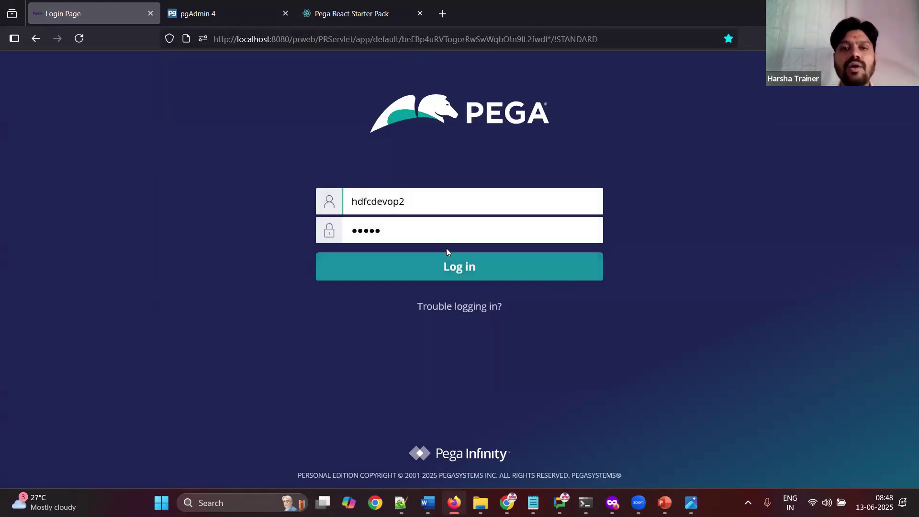
{"action": "key", "text": "ctrl+a"}
{"action": "key", "text": "BackSpace"}
{"action": "key", "text": "Tab"}
{"action": "key", "text": "BackSpace"}
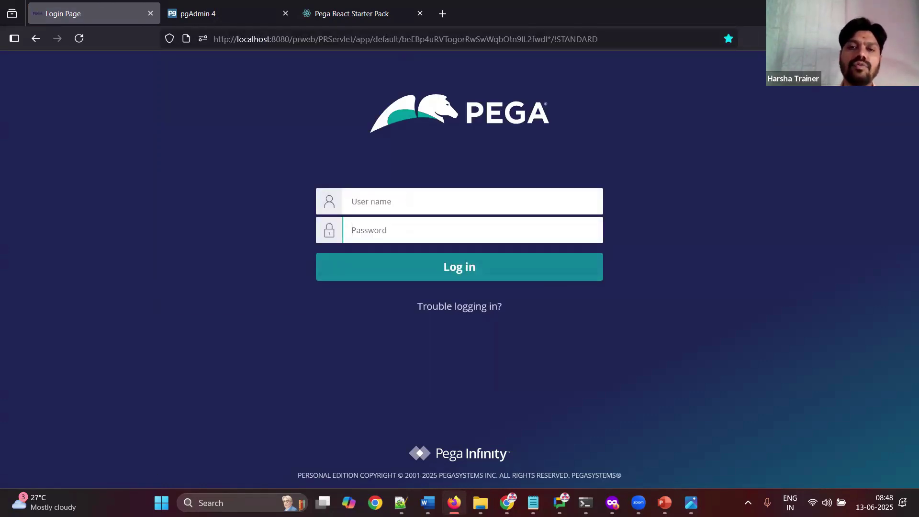
{"action": "key", "text": "alt"}
{"action": "key", "text": "alt"}
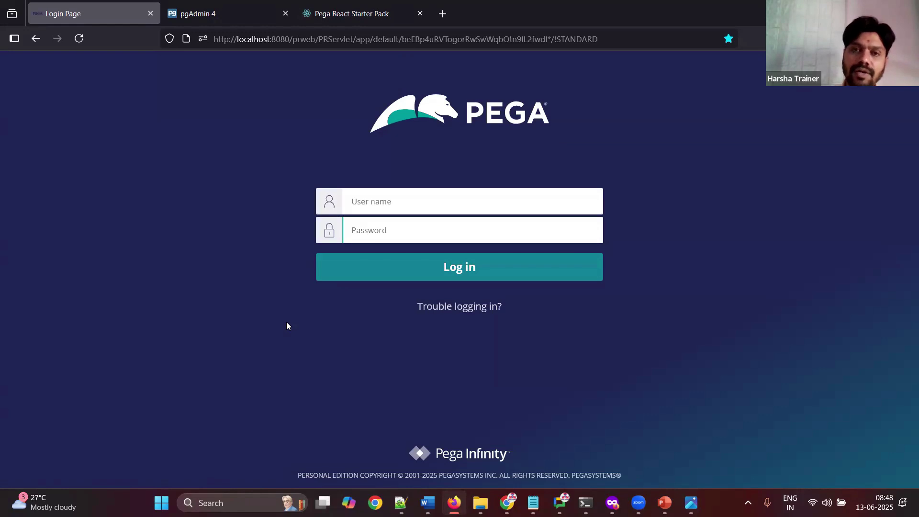
Step: Paste the login page screenshot into Word and note 'Login to IMPL'
{"action": "key", "text": "alt+Tab"}
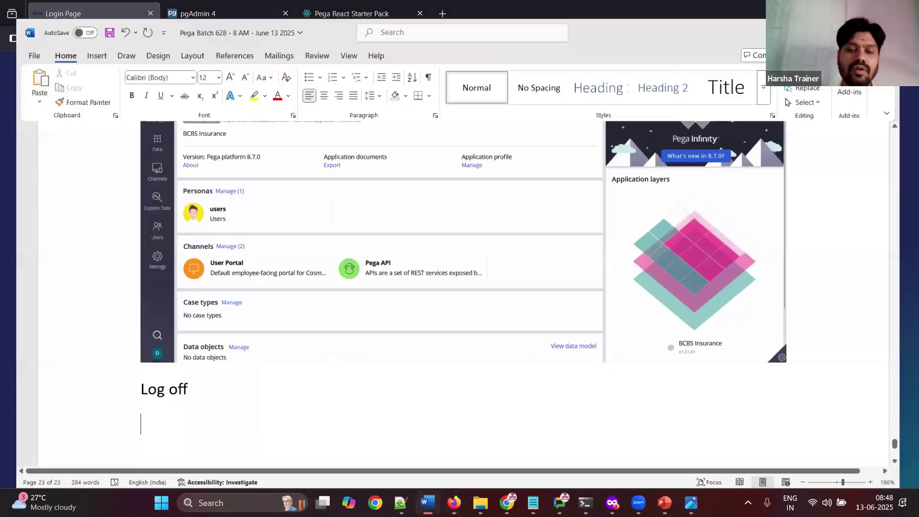
{"action": "key", "text": "ctrl+v"}
{"action": "key", "text": "Return"}
{"action": "type", "text": "Login to IMPL"}
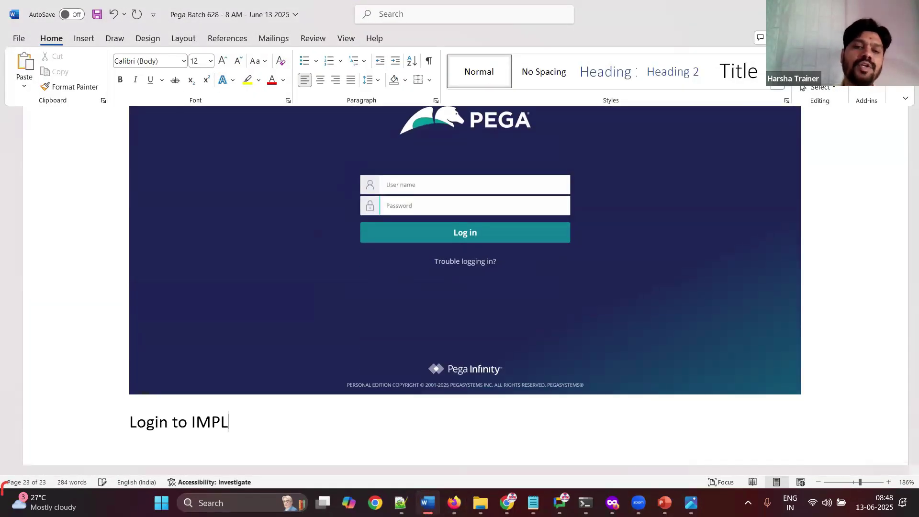
{"action": "key", "text": "Return"}
{"action": "key", "text": "alt+Tab"}
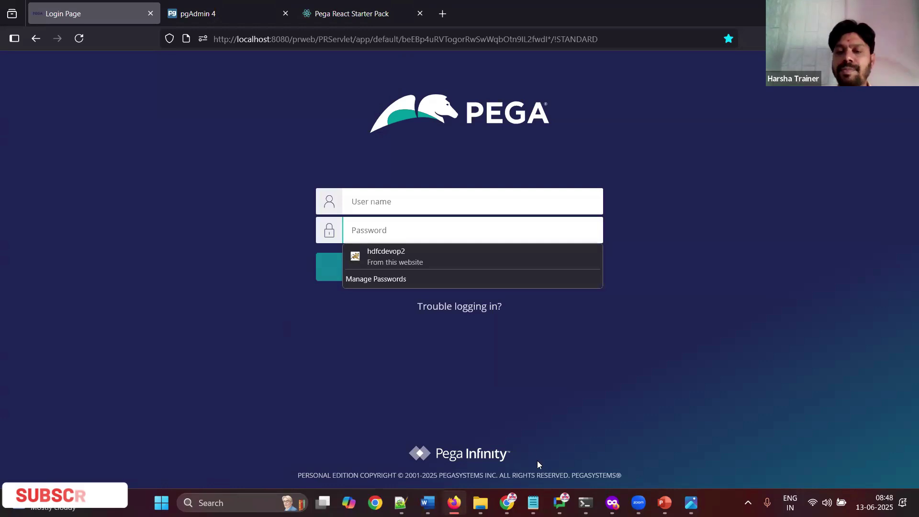
Step: Copy the IMPL operator's password from the notes into the login form and start the username
{"action": "mouse_move", "coordinate": [533, 502]}
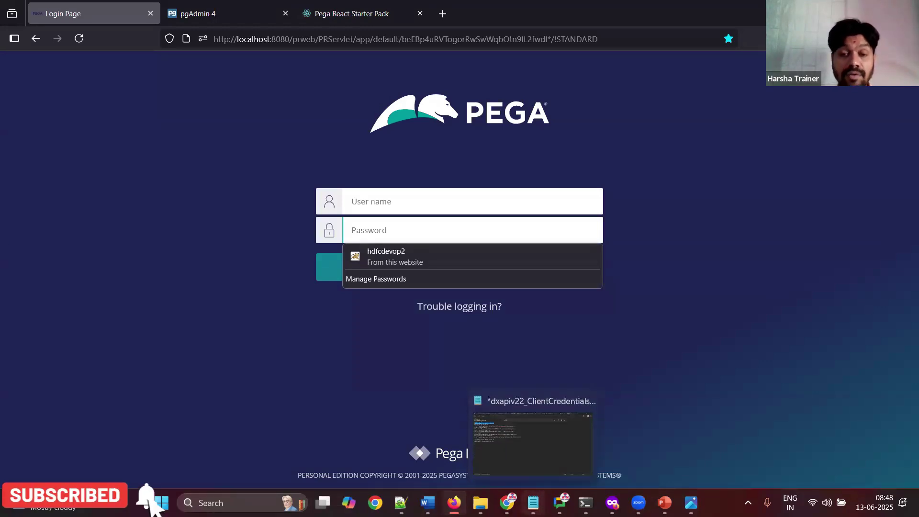
{"action": "left_click", "coordinate": [399, 502]}
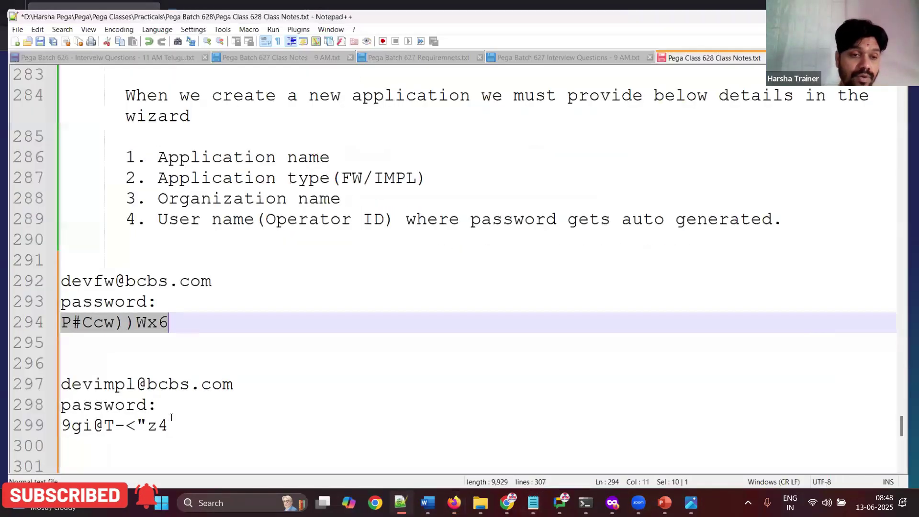
{"action": "left_click_drag", "start_coordinate": [56, 425], "coordinate": [169, 418]}
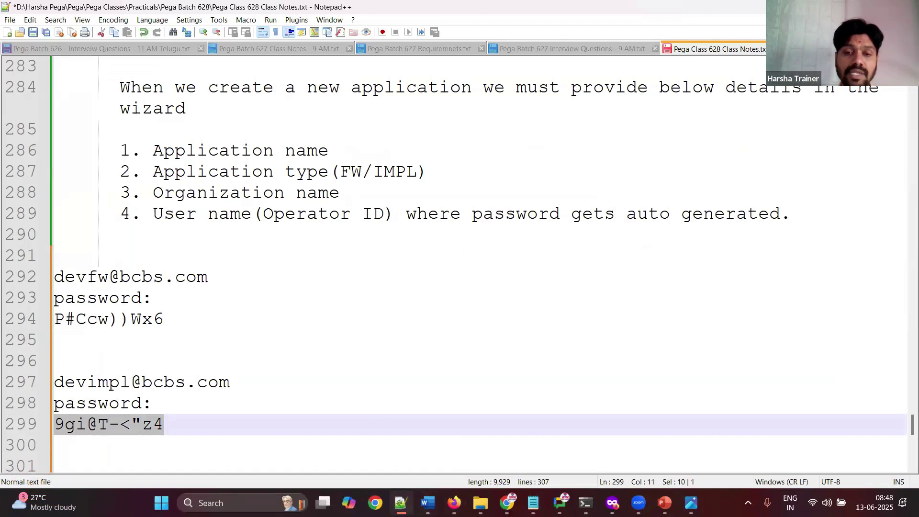
{"action": "left_click", "coordinate": [401, 502]}
{"action": "key", "text": "ctrl+v"}
{"action": "left_click", "coordinate": [375, 201]}
{"action": "type", "text": "de"}
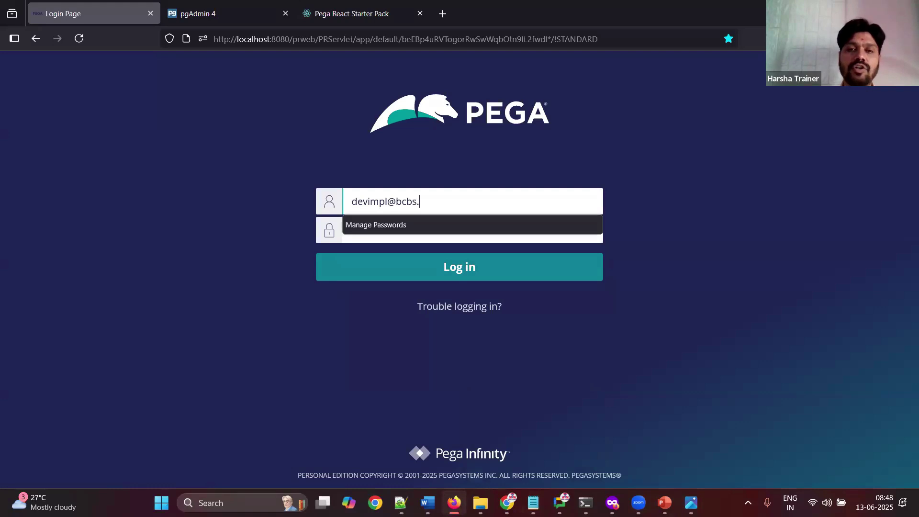
{"action": "key", "text": "Escape"}
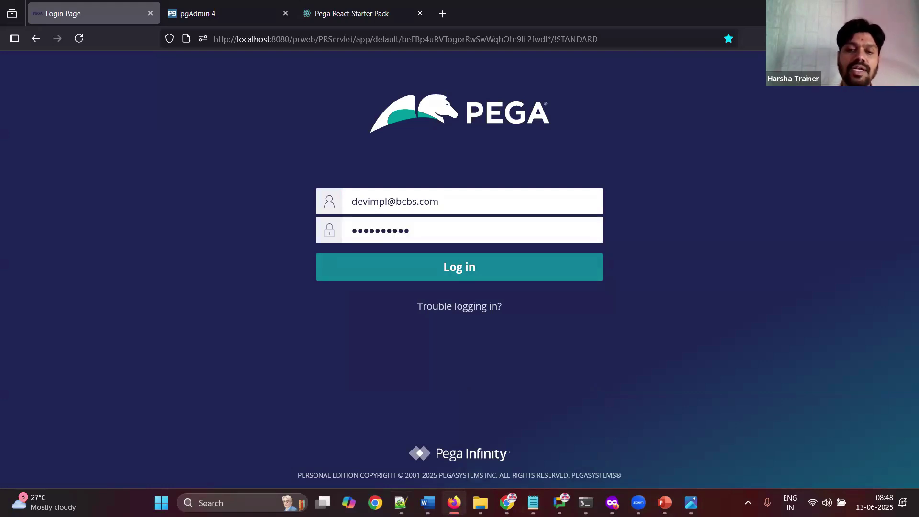
Step: Paste the login page screenshot into Word and submit the login
{"action": "left_click", "coordinate": [401, 502]}
{"action": "left_click", "coordinate": [401, 503]}
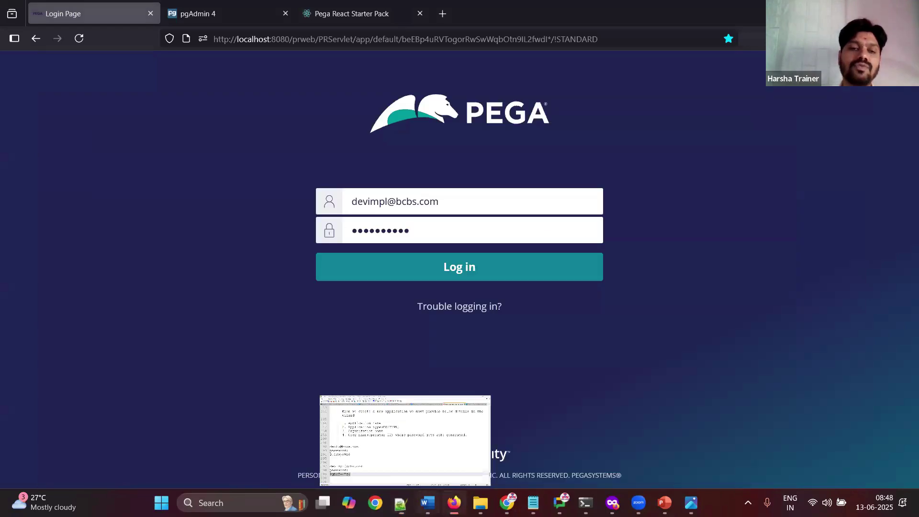
{"action": "left_click", "coordinate": [427, 503]}
{"action": "scroll", "coordinate": [459, 287], "scroll_direction": "down", "scroll_amount": 5}
{"action": "key", "text": "ctrl+v"}
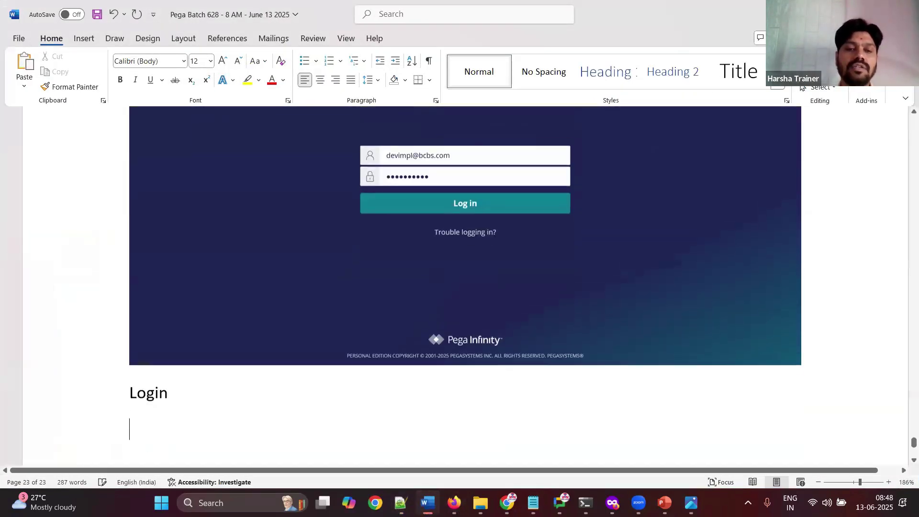
{"action": "key", "text": "alt+Tab"}
{"action": "left_click", "coordinate": [431, 270]}
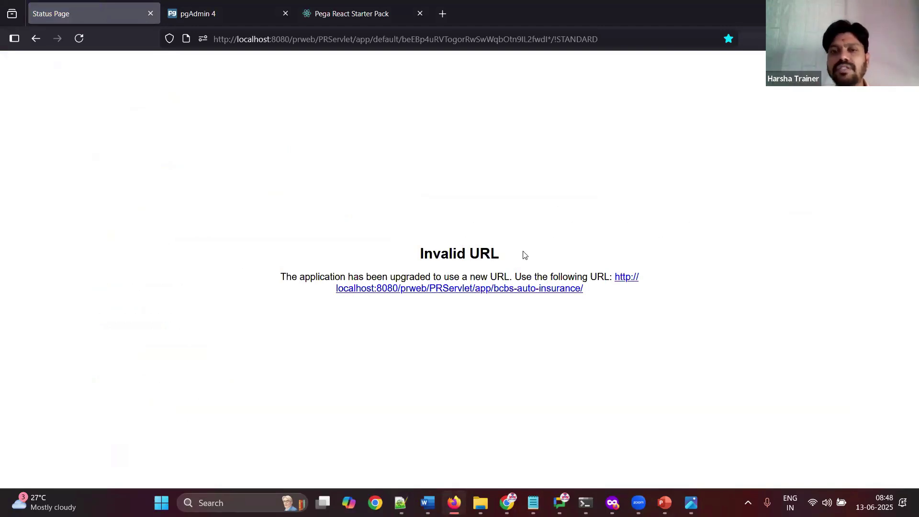
Step: Open the bcbs-auto-insurance URL and sign in with the IMPL operator ID and password from the notes
{"action": "left_click", "coordinate": [516, 292]}
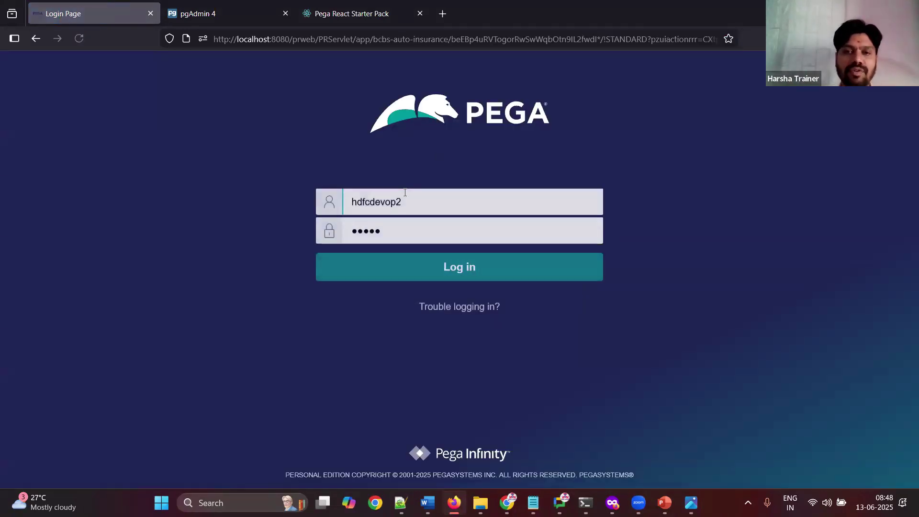
{"action": "double_click", "coordinate": [396, 200]}
{"action": "type", "text": "d"}
{"action": "key", "text": "BackSpace"}
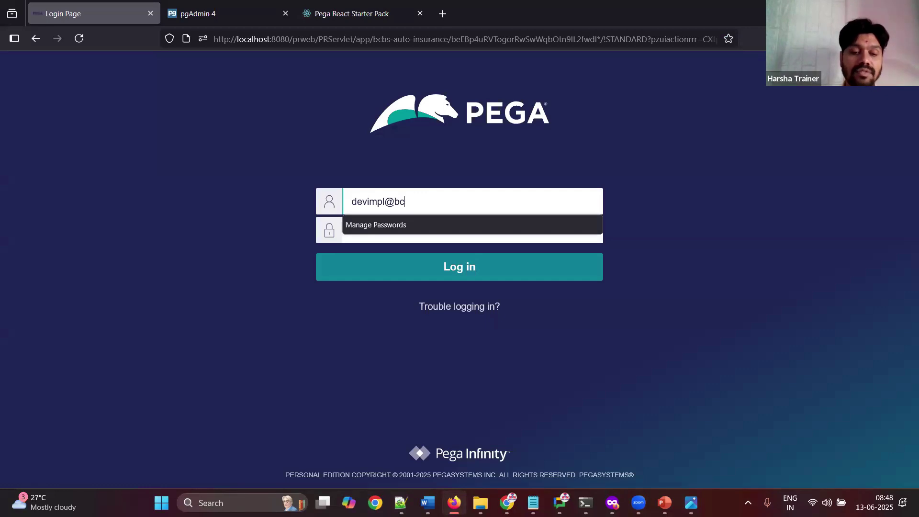
{"action": "key", "text": "Tab"}
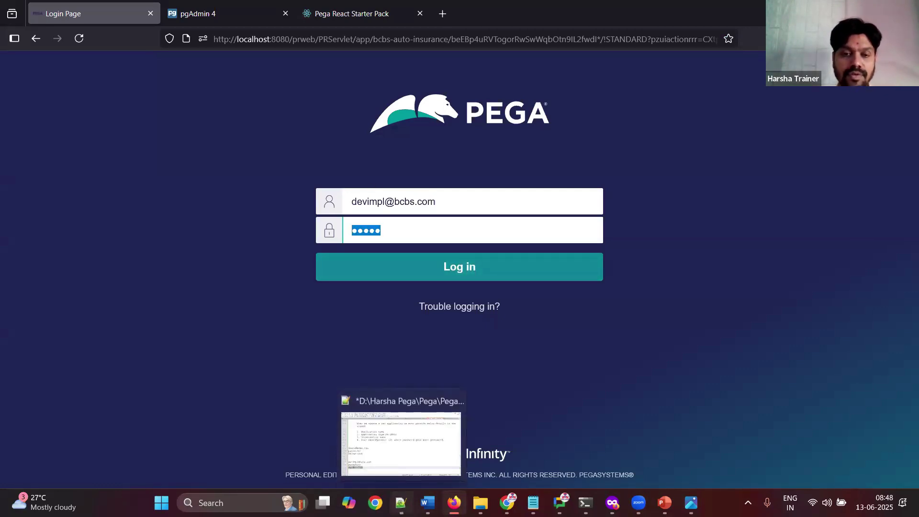
{"action": "left_click", "coordinate": [401, 502]}
{"action": "key", "text": "ctrl+c"}
{"action": "key", "text": "alt+Tab"}
{"action": "key", "text": "ctrl+v"}
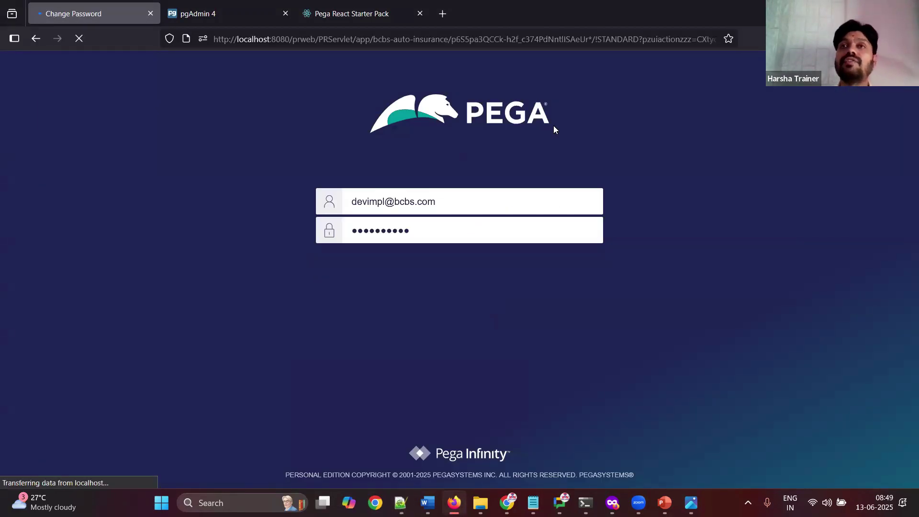
Step: Replace the current password with the generated one, enter and confirm a new password, and submit
{"action": "left_click", "coordinate": [523, 226]}
{"action": "key", "text": "ctrl+a"}
{"action": "key", "text": "BackSpace"}
{"action": "key", "text": "ctrl+v"}
{"action": "left_click", "coordinate": [719, 285]}
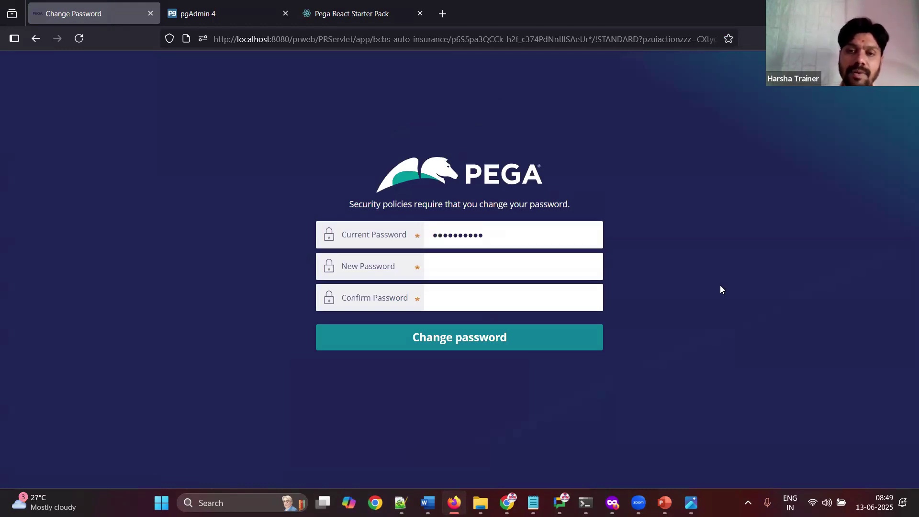
{"action": "left_click", "coordinate": [427, 503]}
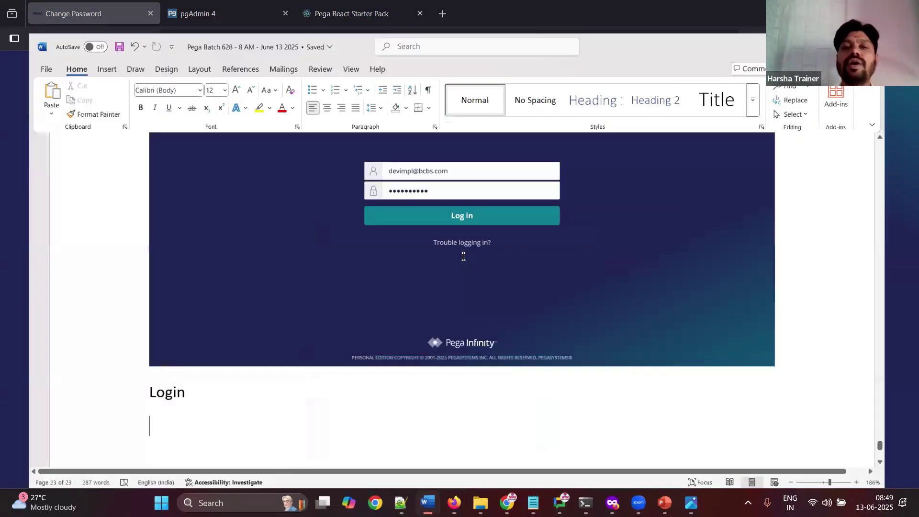
{"action": "left_click", "coordinate": [453, 502]}
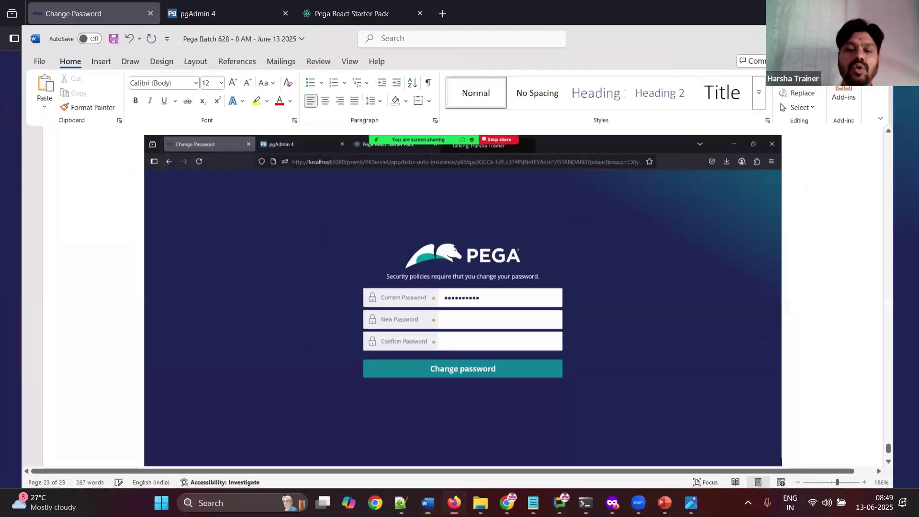
{"action": "left_click", "coordinate": [513, 266]}
{"action": "type", "text": "pega1"}
{"action": "key", "text": "Tab"}
{"action": "type", "text": "pega1"}
{"action": "key", "text": "Tab"}
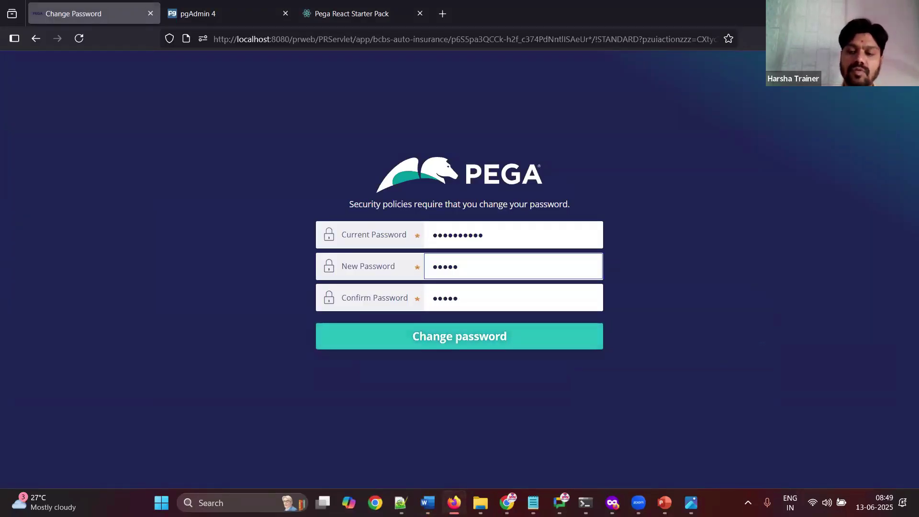
{"action": "left_click", "coordinate": [482, 340]}
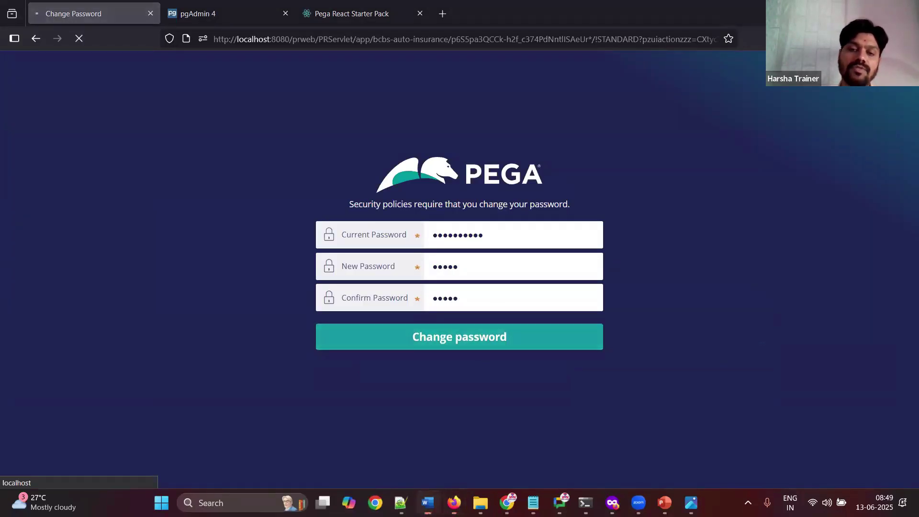
Step: Paste the change-password screenshot into the Word notes with the note 'click on change password'
{"action": "left_click", "coordinate": [427, 502]}
{"action": "key", "text": "ctrl+v"}
{"action": "key", "text": "Return"}
{"action": "type", "text": "c"}
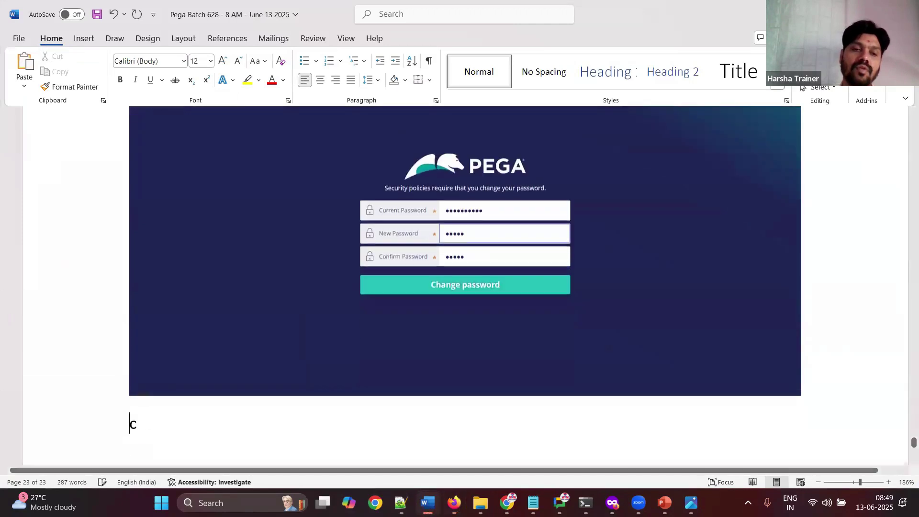
{"action": "type", "text": "lick on change password"}
{"action": "key", "text": "Return"}
{"action": "left_click", "coordinate": [427, 502]}
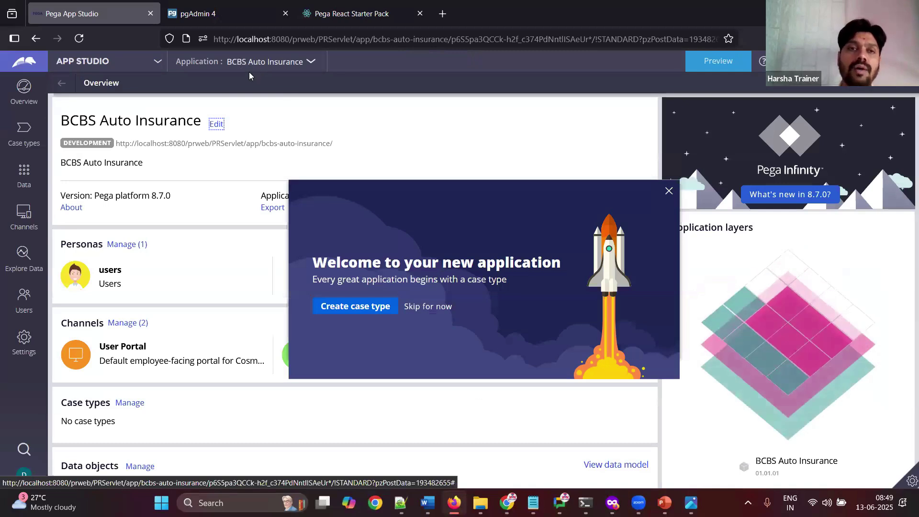
Step: Dismiss the welcome message, then note the App Studio screenshot in Word with a 'choose dev' note
{"action": "left_click_drag", "start_coordinate": [250, 66], "coordinate": [329, 71]}
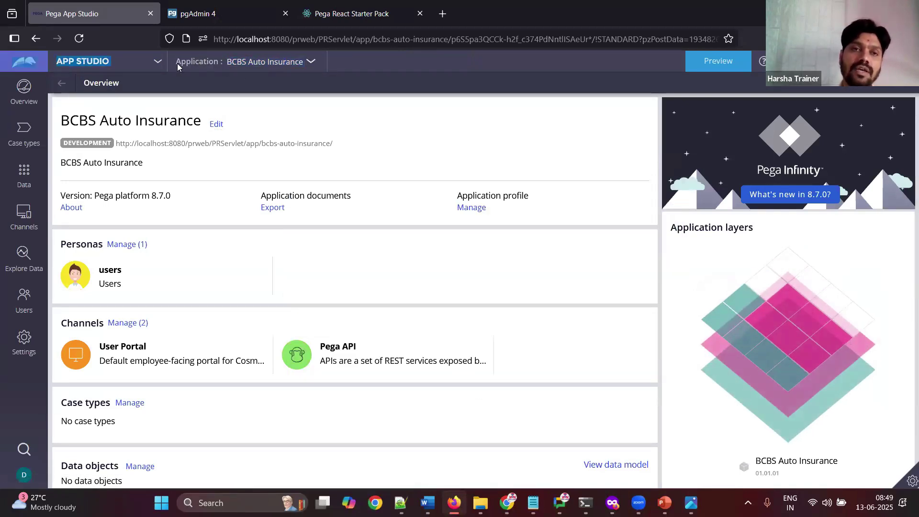
{"action": "left_click", "coordinate": [305, 67]}
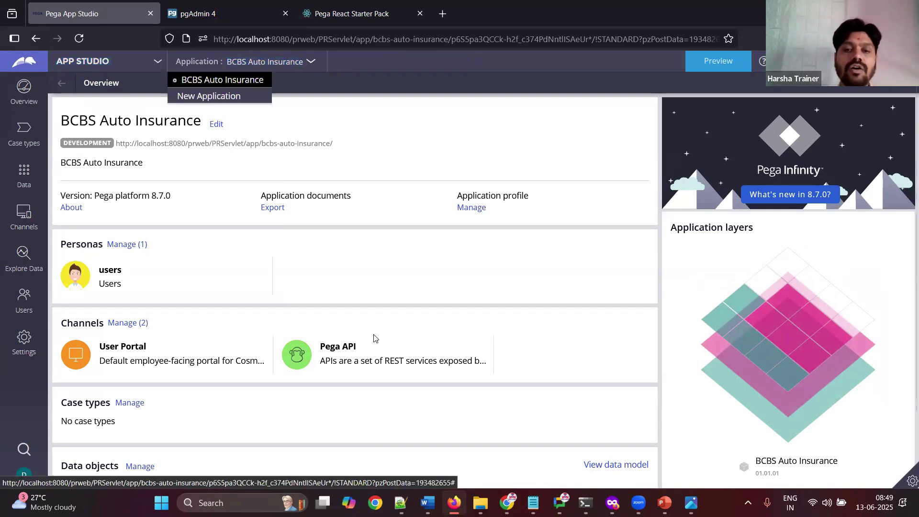
{"action": "key", "text": "alt+Tab"}
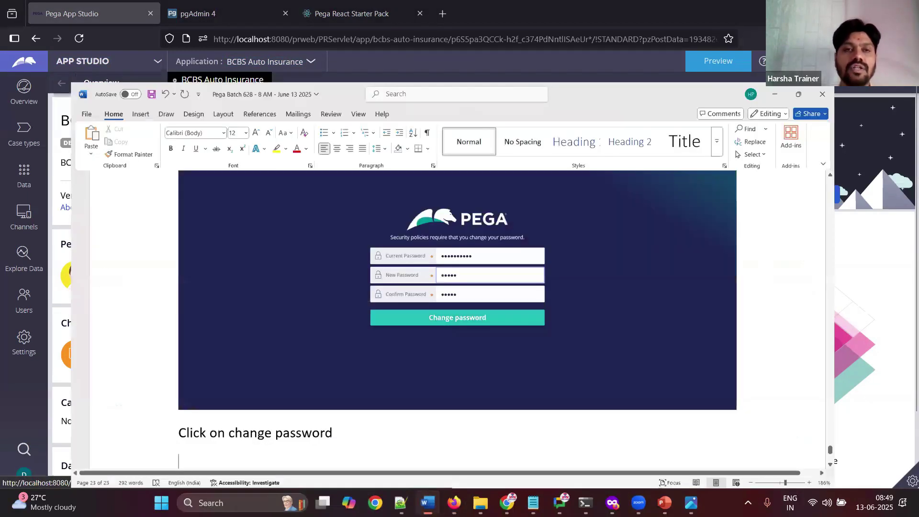
{"action": "key", "text": "ctrl+v"}
{"action": "key", "text": "Return"}
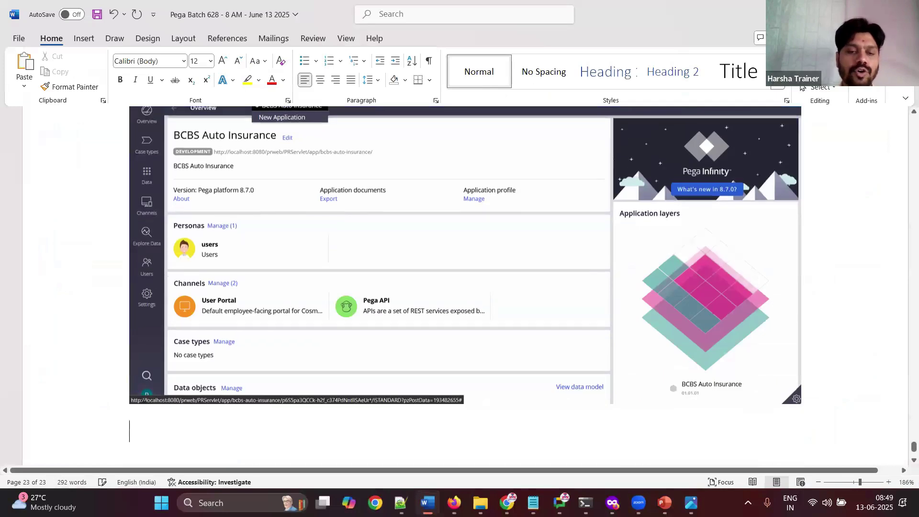
{"action": "type", "text": "Click on app studip a"}
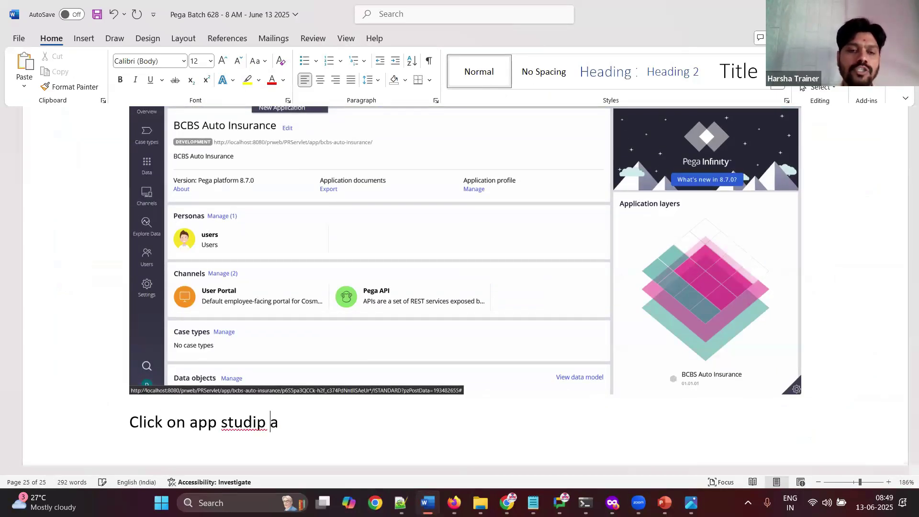
{"action": "key", "text": "BackSpace"}
{"action": "key", "text": "BackSpace"}
{"action": "key", "text": "BackSpace"}
{"action": "type", "text": "o choose dev studio"}
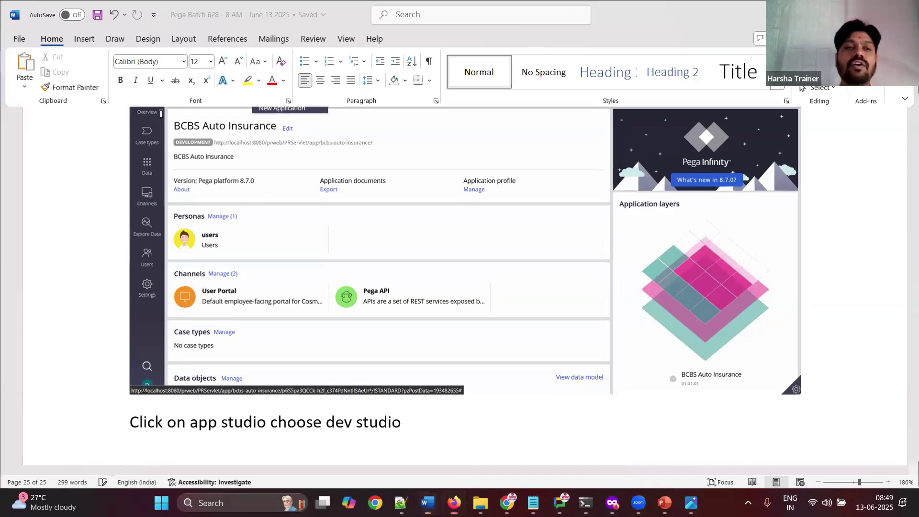
Step: Switch from App Studio to Dev Studio and add 'dev studio' to the Word notes
{"action": "key", "text": "super+Down"}
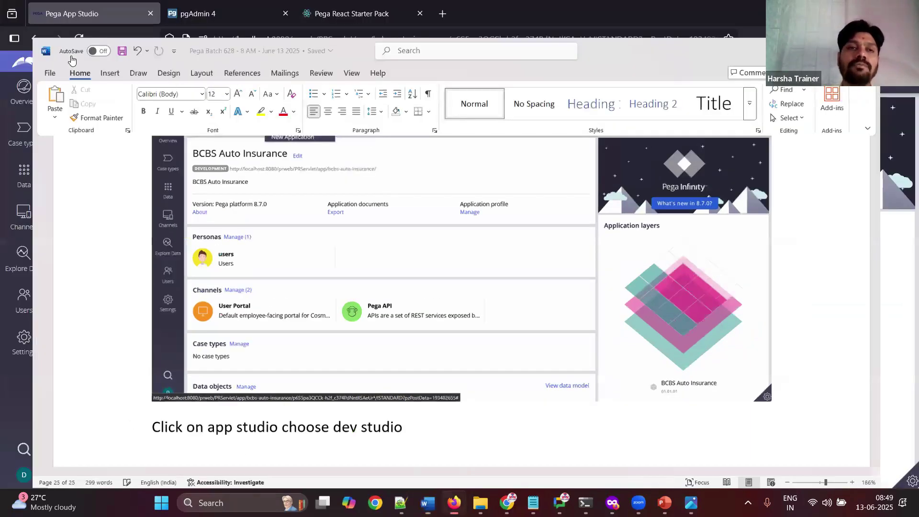
{"action": "key", "text": "super+Down"}
{"action": "left_click", "coordinate": [82, 61]}
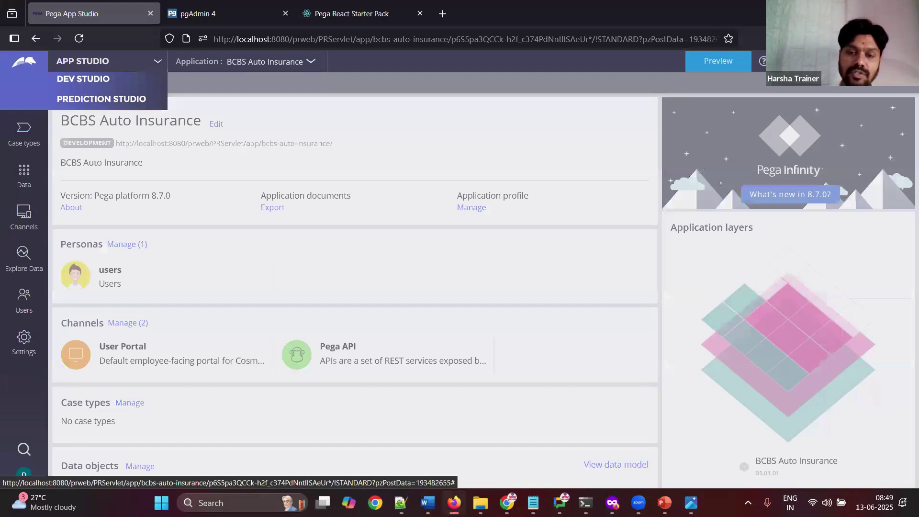
{"action": "left_click", "coordinate": [81, 106]}
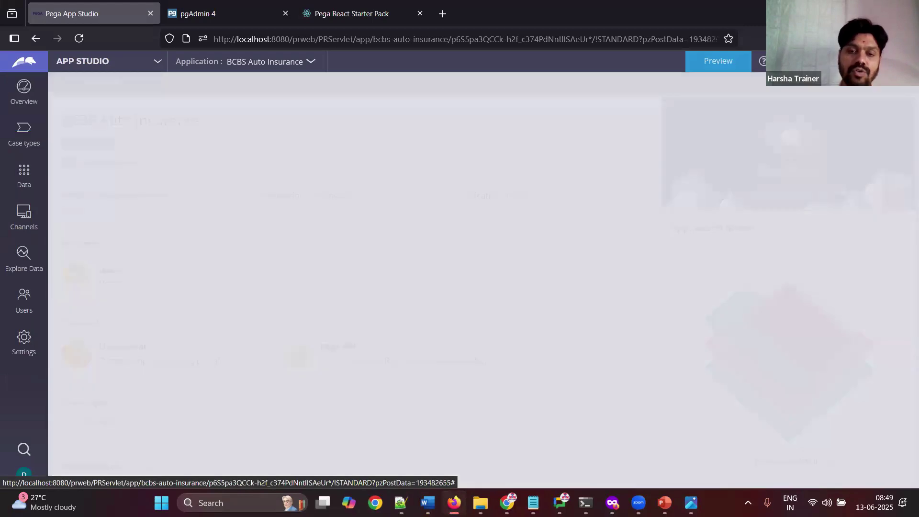
{"action": "left_click", "coordinate": [427, 502]}
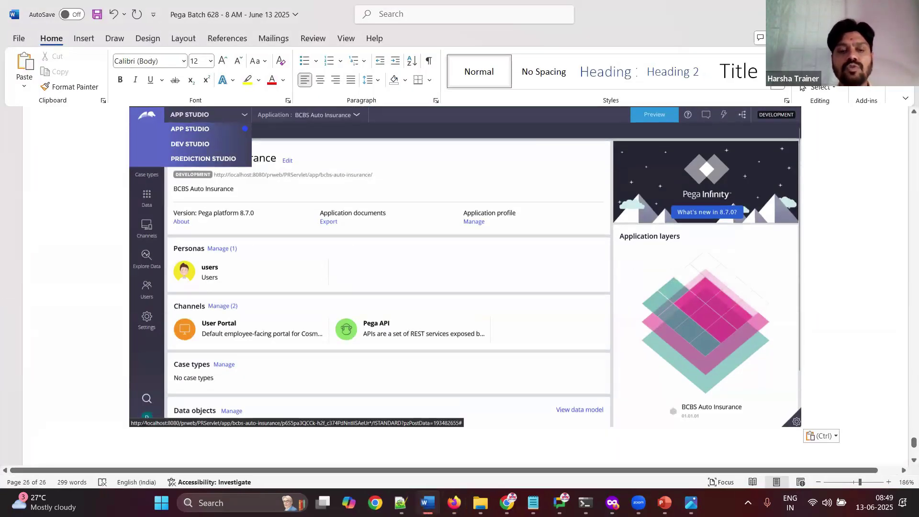
{"action": "key", "text": "Return"}
{"action": "type", "text": "dev stud"}
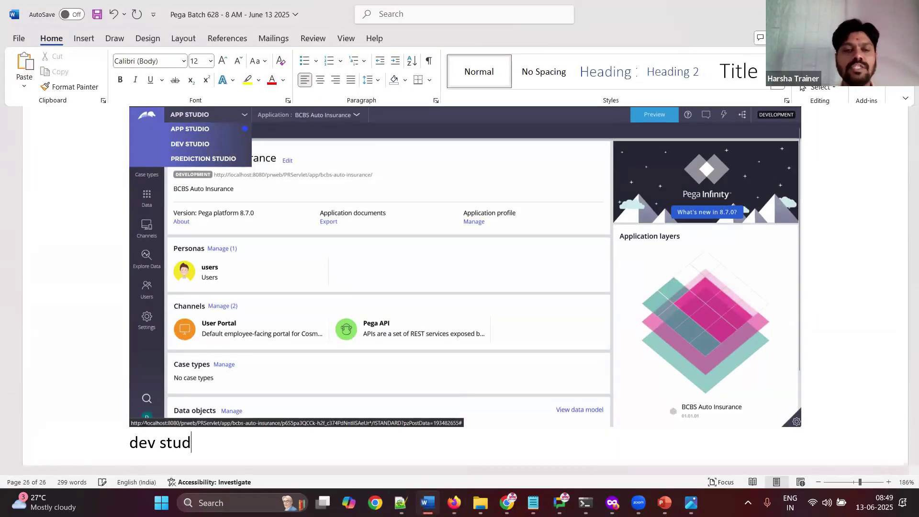
{"action": "type", "text": "io"}
{"action": "key", "text": "Return"}
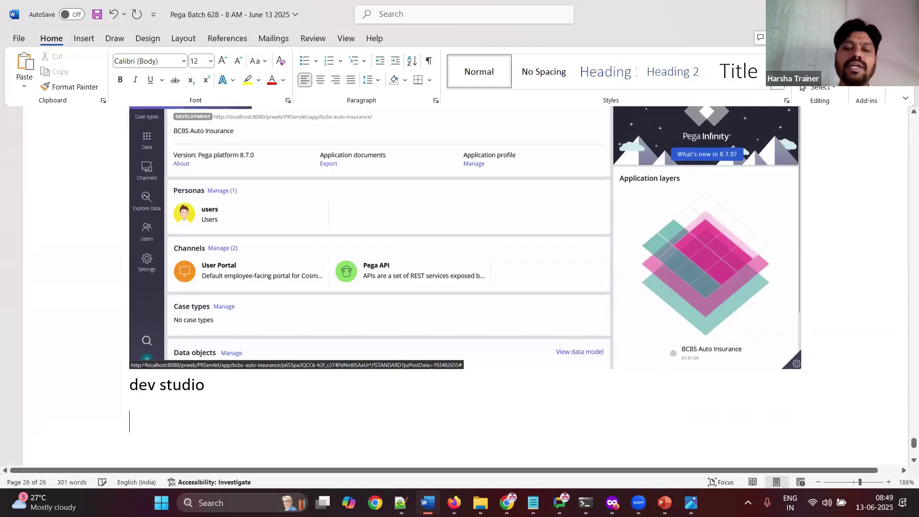
{"action": "key", "text": "alt+Tab"}
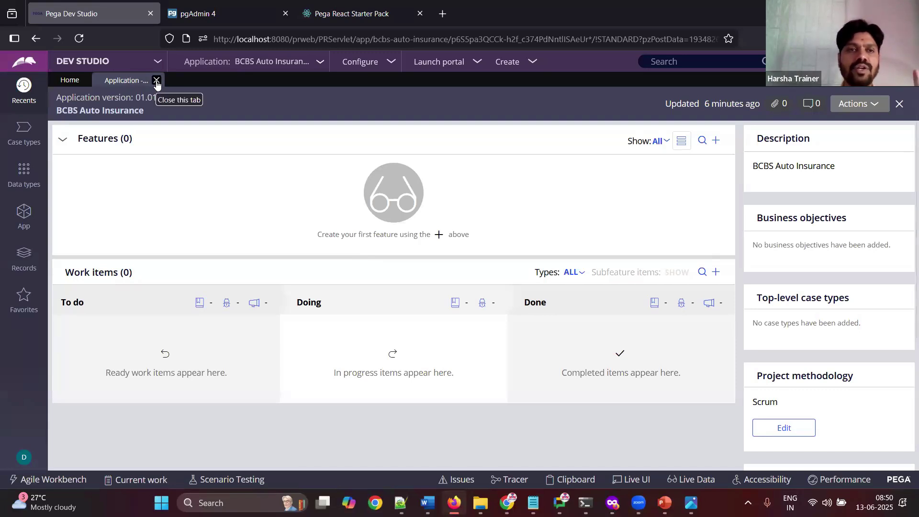
Step: Close the application overview tab and open the App explorer in Dev Studio
{"action": "left_click", "coordinate": [156, 81]}
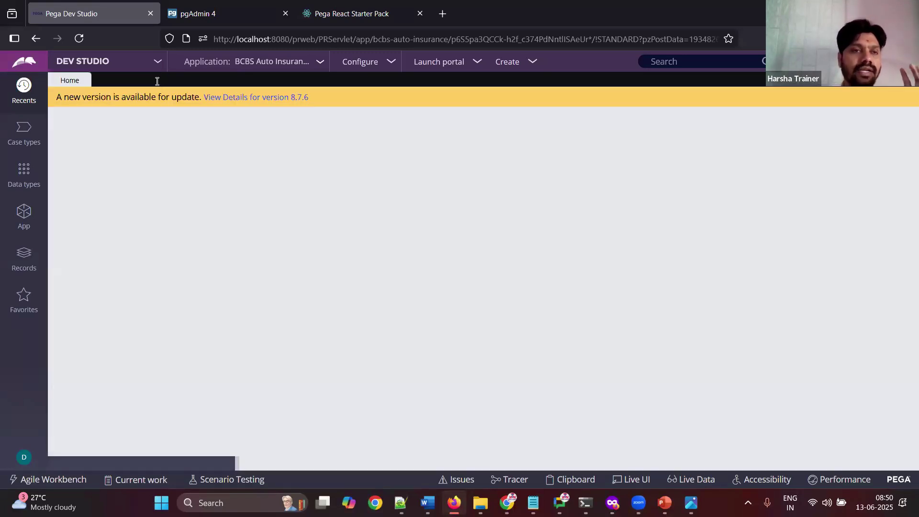
{"action": "left_click", "coordinate": [24, 216]}
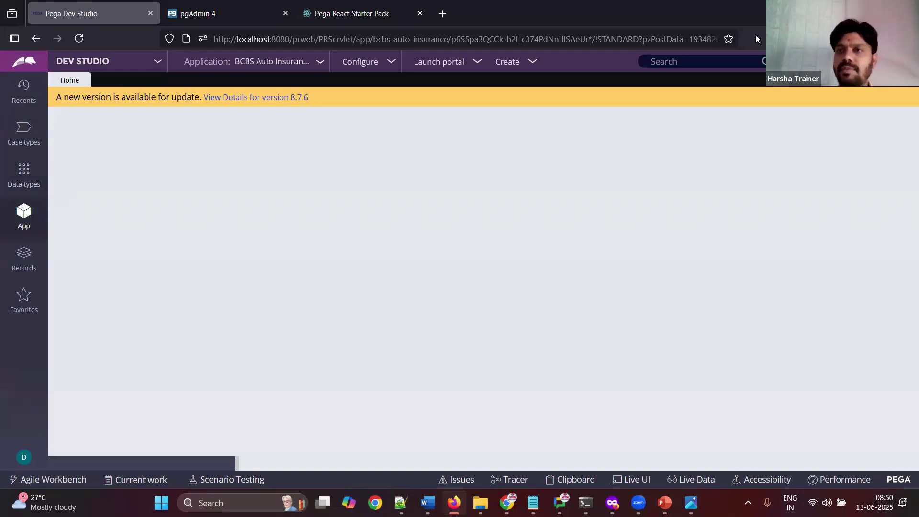
{"action": "left_click", "coordinate": [877, 13]}
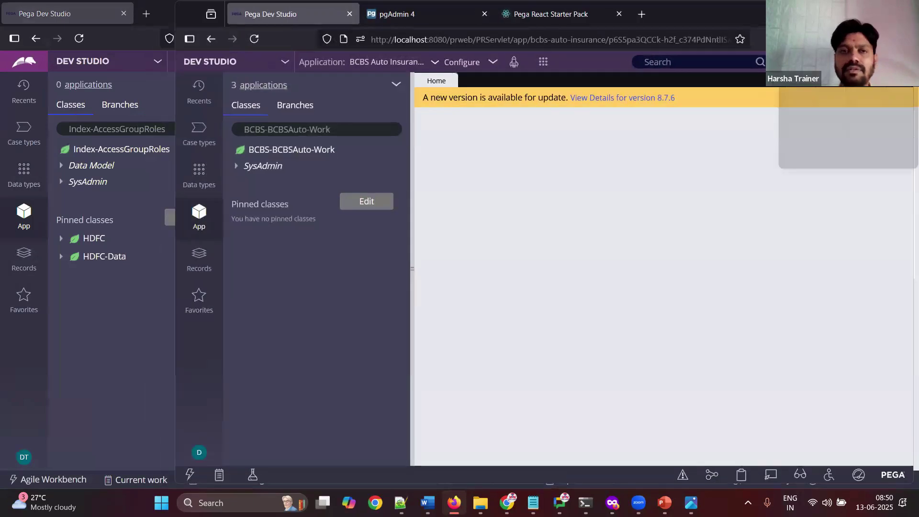
{"action": "left_click", "coordinate": [877, 13]}
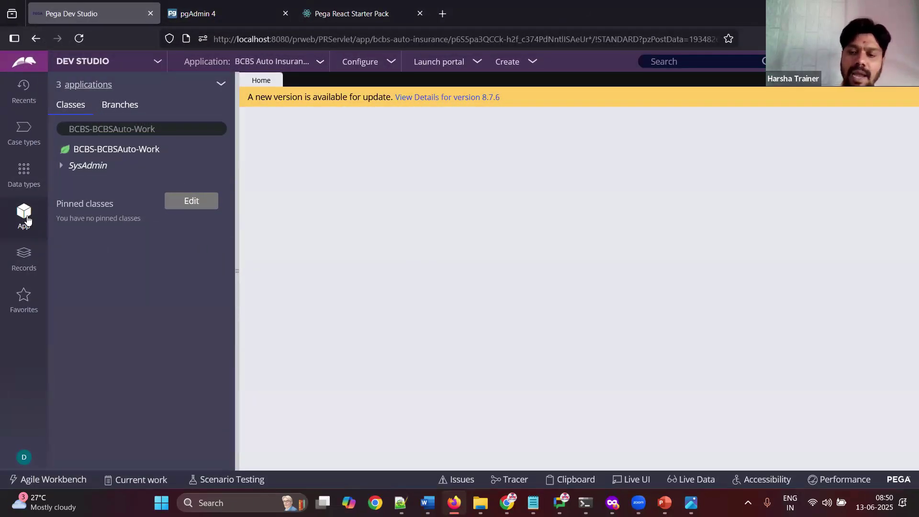
Step: Paste the Dev Studio screenshot into Word with the note 'Click on app explorer'
{"action": "key", "text": "alt+Tab"}
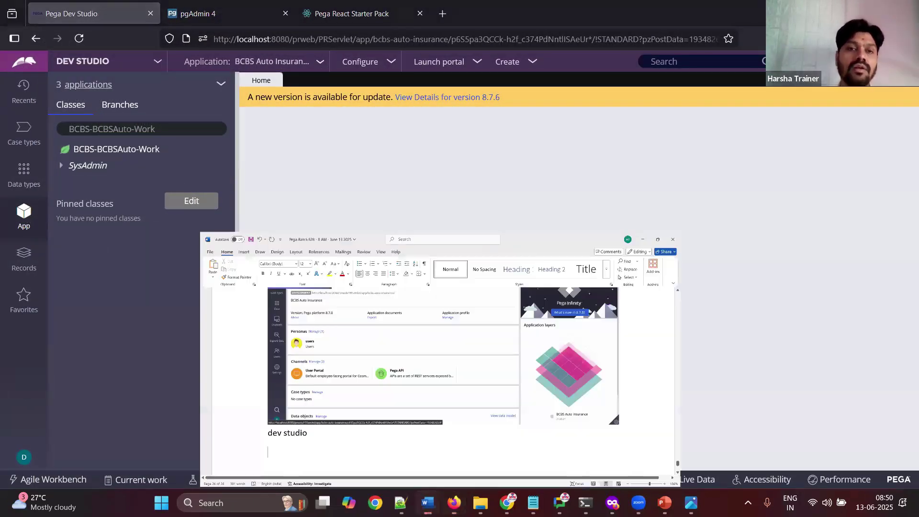
{"action": "key", "text": "ctrl+v"}
{"action": "key", "text": "Return"}
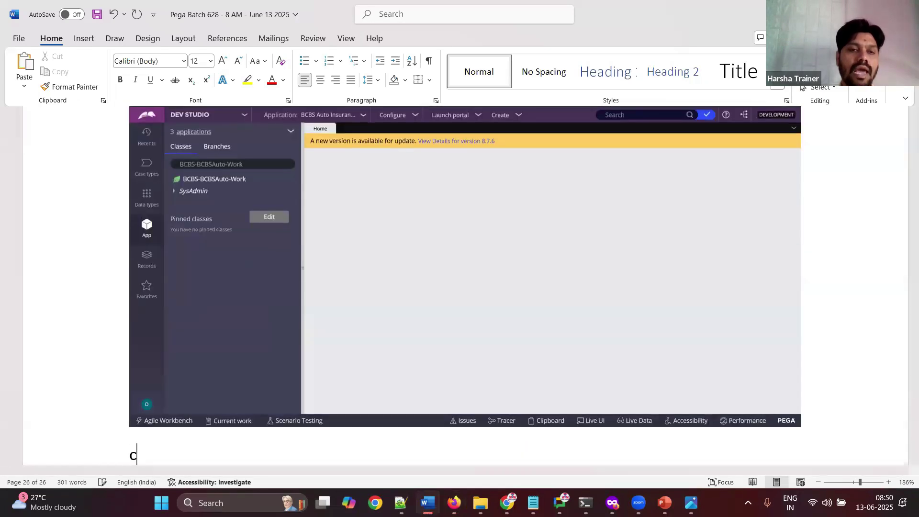
{"action": "type", "text": "Click on app explorer"}
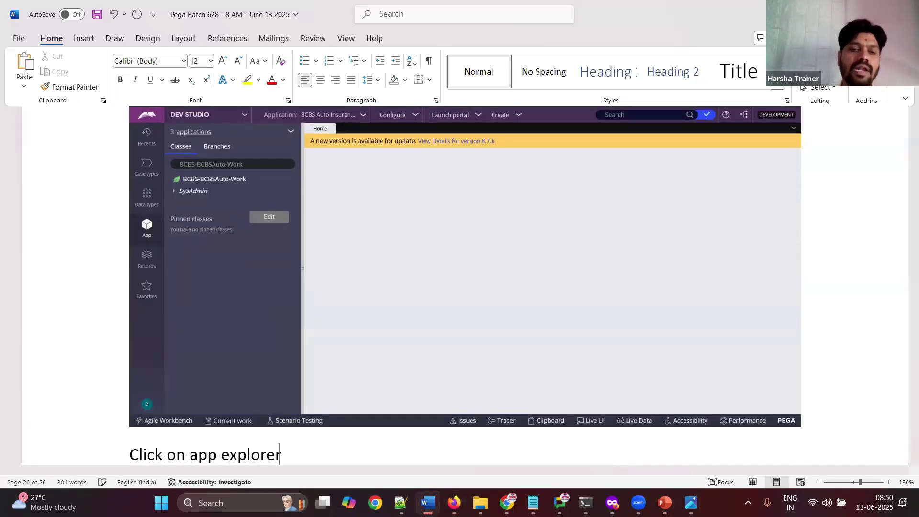
{"action": "key", "text": "Return"}
{"action": "key", "text": "alt+Tab"}
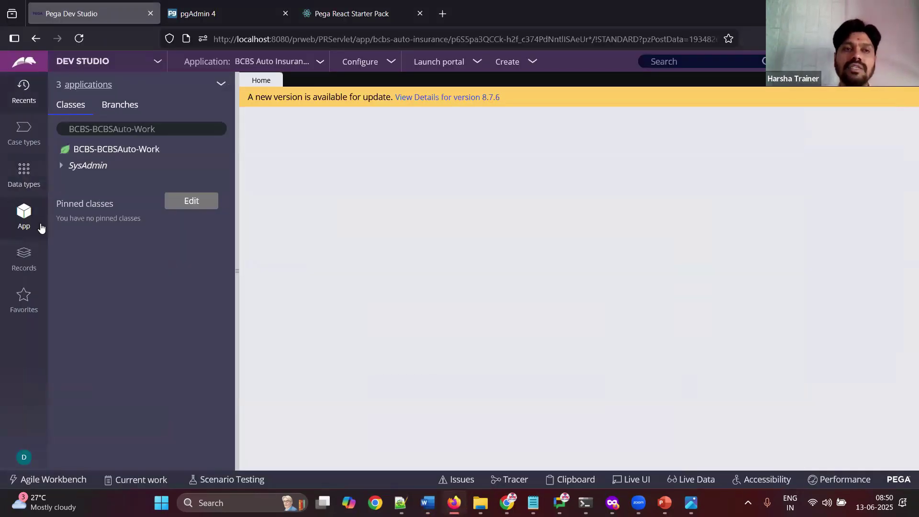
Step: Browse the Data types and Case types panels, then show the three applications in scope
{"action": "left_click", "coordinate": [25, 180]}
{"action": "left_click", "coordinate": [27, 147]}
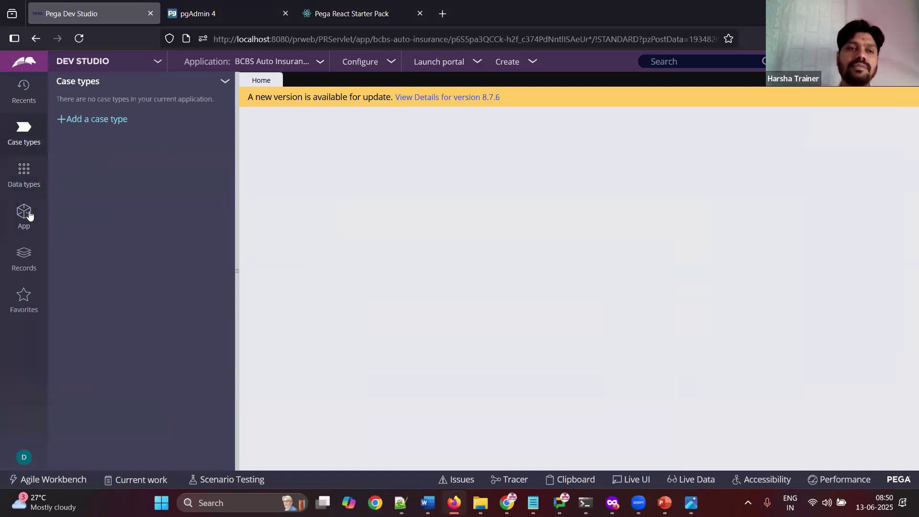
{"action": "left_click", "coordinate": [25, 223]}
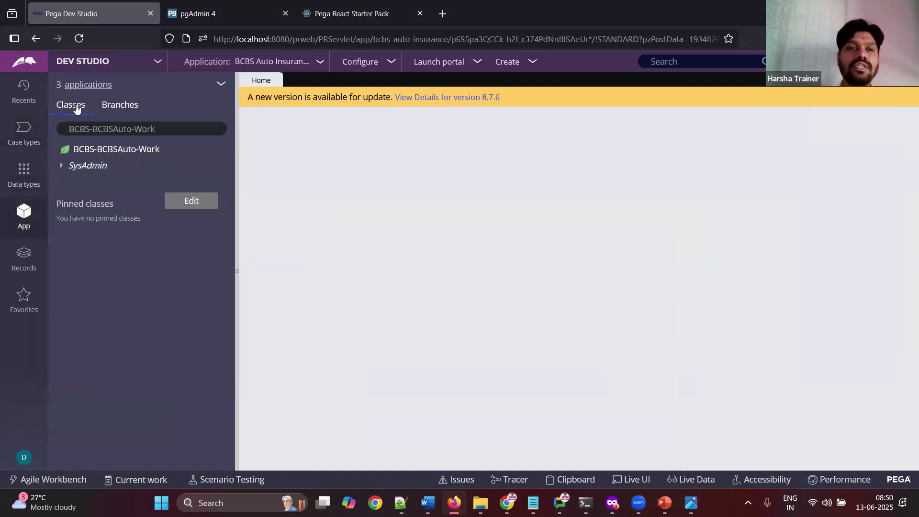
{"action": "left_click", "coordinate": [65, 85]}
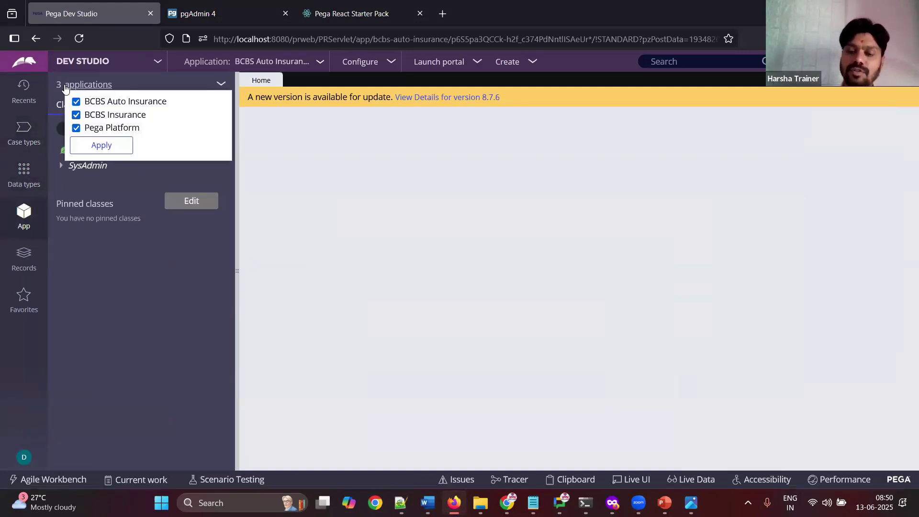
Step: Paste the applications-list screenshot into Word and add the note 'Done.'
{"action": "left_click", "coordinate": [427, 503]}
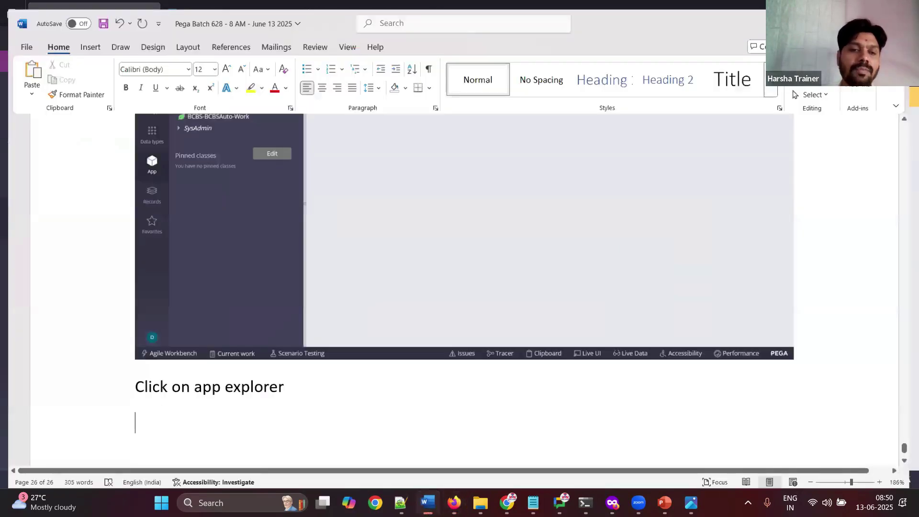
{"action": "key", "text": "ctrl+v"}
{"action": "type", "text": "Done."}
{"action": "key", "text": "Return"}
Step: Highlight BCBS Auto Insurance and BCBS Insurance in the applications list, then close it
{"action": "left_click", "coordinate": [427, 503]}
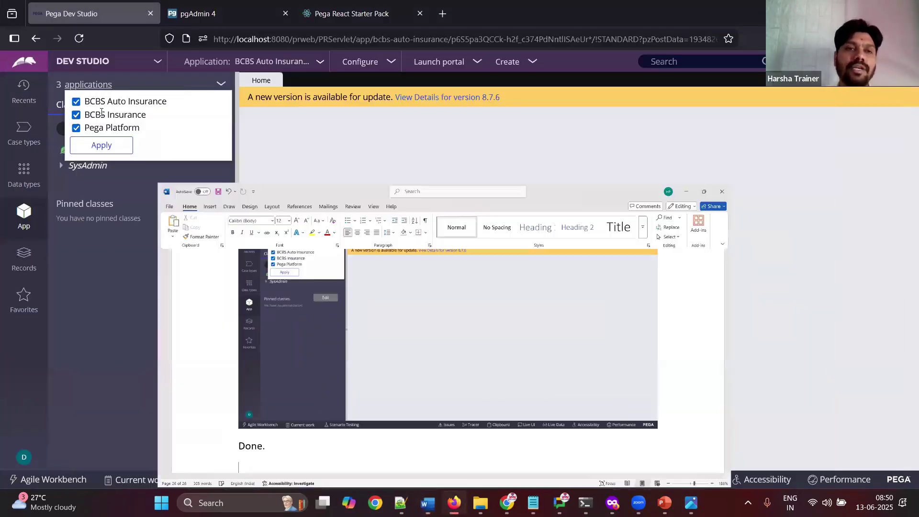
{"action": "double_click", "coordinate": [127, 99]}
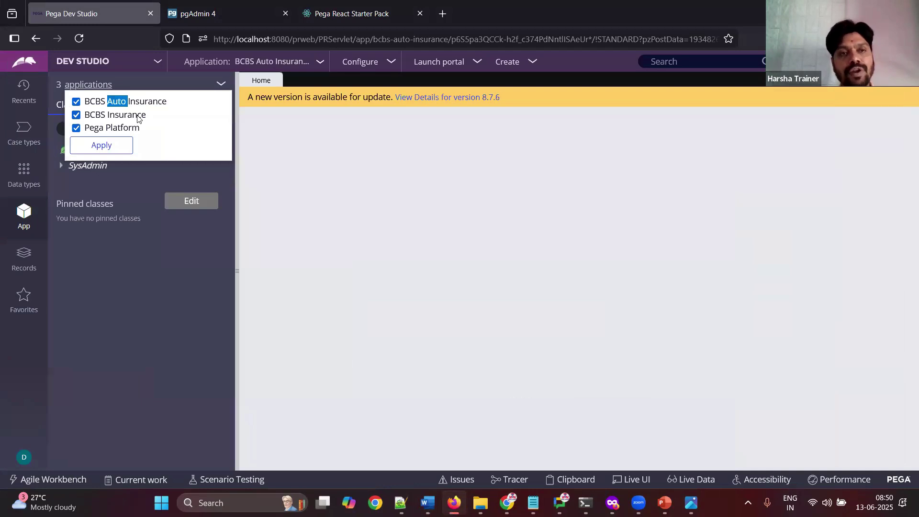
{"action": "double_click", "coordinate": [138, 117]}
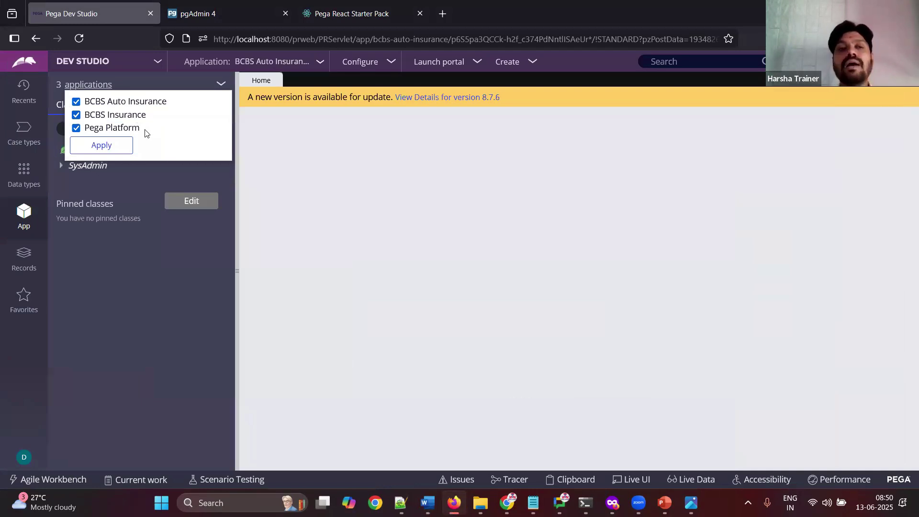
{"action": "left_click", "coordinate": [413, 272]}
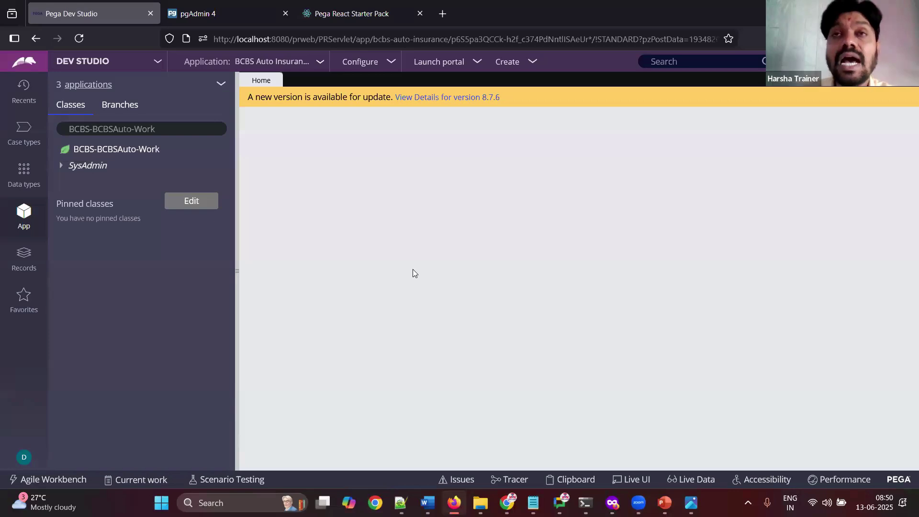
Step: Add 'DONE.' on a new line in the Word notes and return to Dev Studio
{"action": "left_click", "coordinate": [427, 502]}
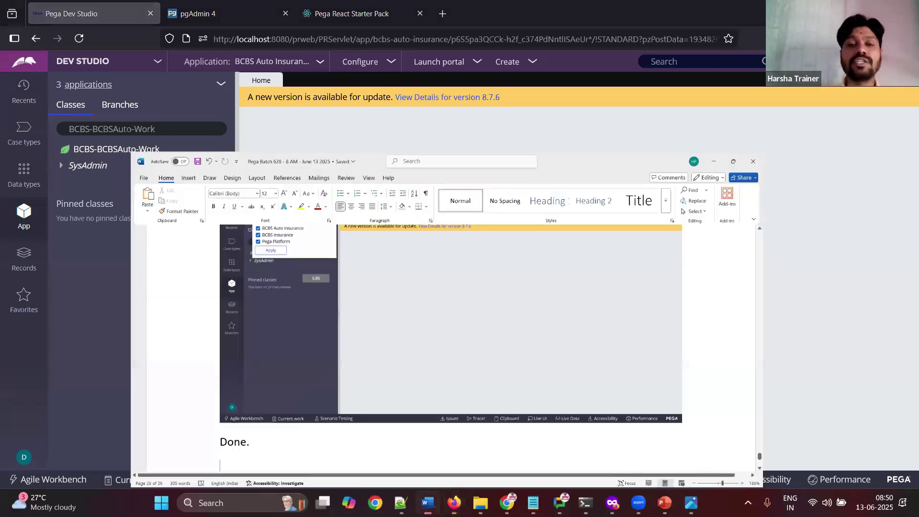
{"action": "type", "text": "DONE."}
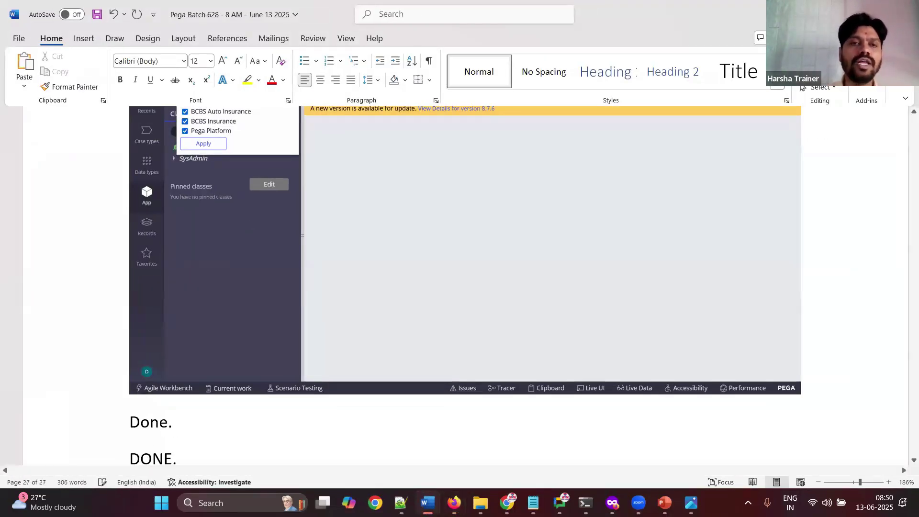
{"action": "key", "text": "Return"}
{"action": "key", "text": "alt+Tab"}
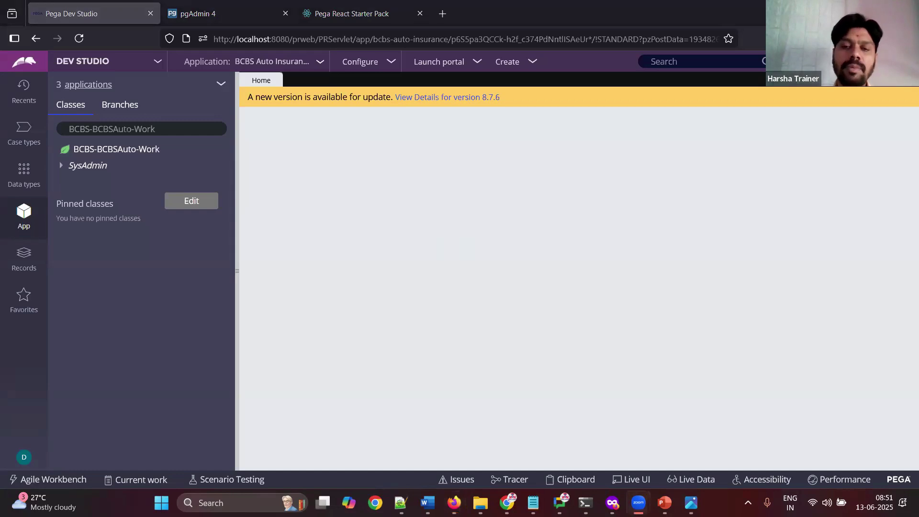
{"action": "left_click", "coordinate": [428, 503]}
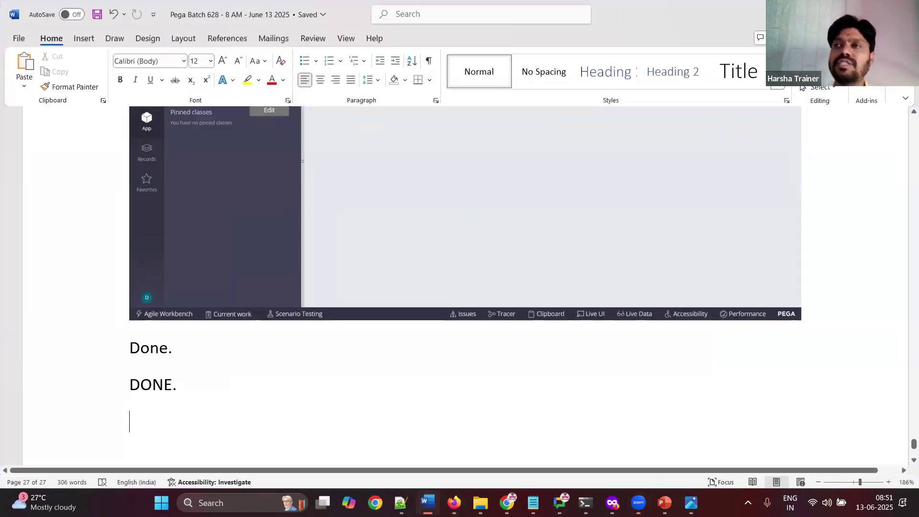
{"action": "left_click", "coordinate": [427, 502]}
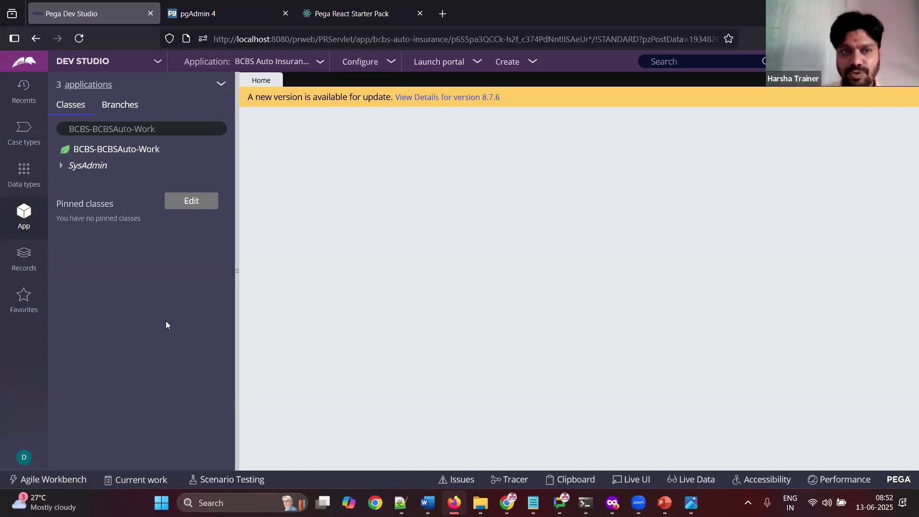
Step: Log off from Dev Studio and load the PRServlet login page
{"action": "left_click", "coordinate": [25, 457]}
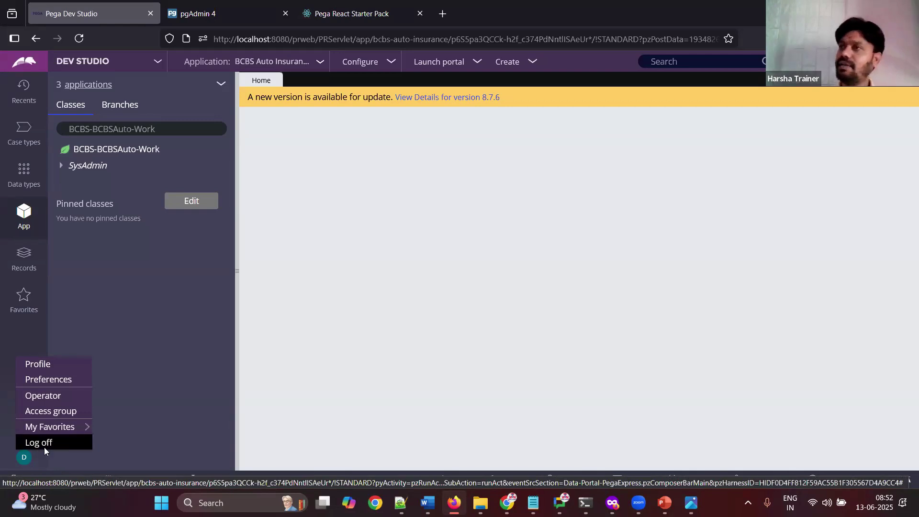
{"action": "left_click", "coordinate": [43, 444]}
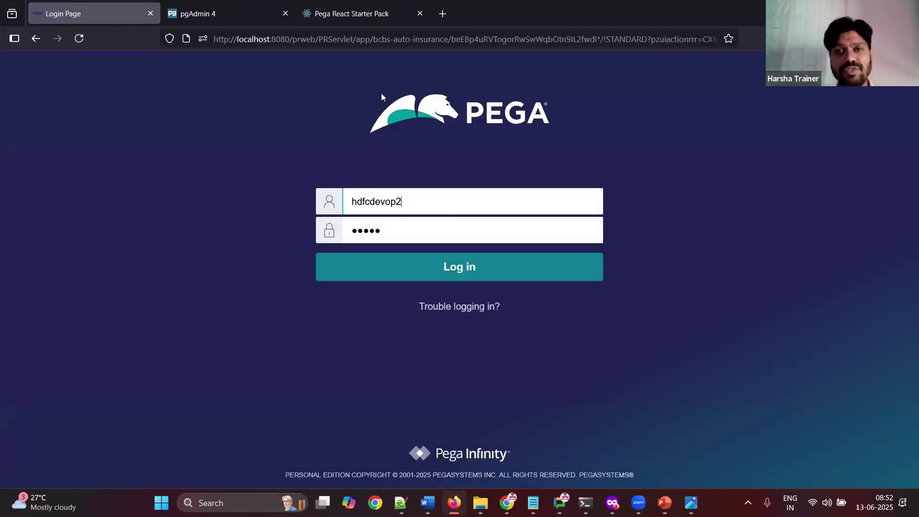
{"action": "key", "text": "ctrl+l"}
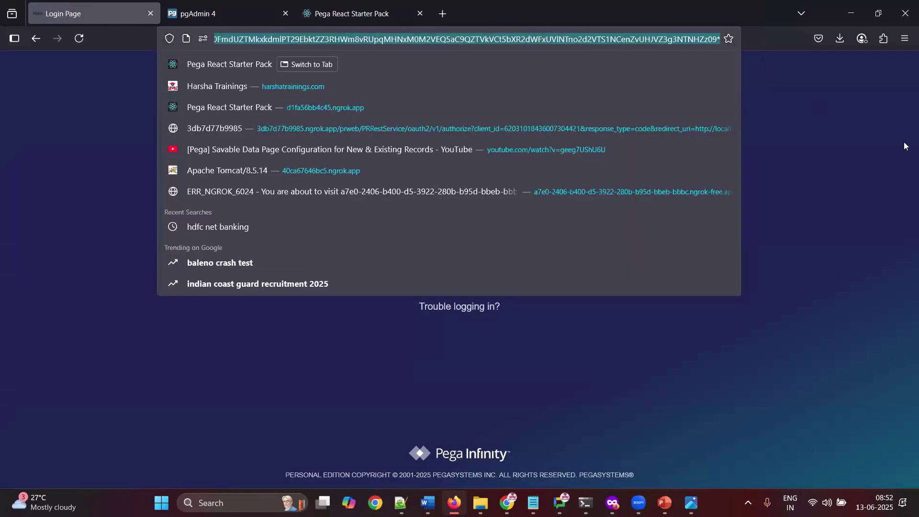
{"action": "type", "text": "http://localhost:8080/prweb/PRServlet/"}
{"action": "key", "text": "BackSpace"}
{"action": "key", "text": "BackSpace"}
{"action": "key", "text": "BackSpace"}
{"action": "key", "text": "BackSpace"}
{"action": "key", "text": "BackSpace"}
{"action": "key", "text": "BackSpace"}
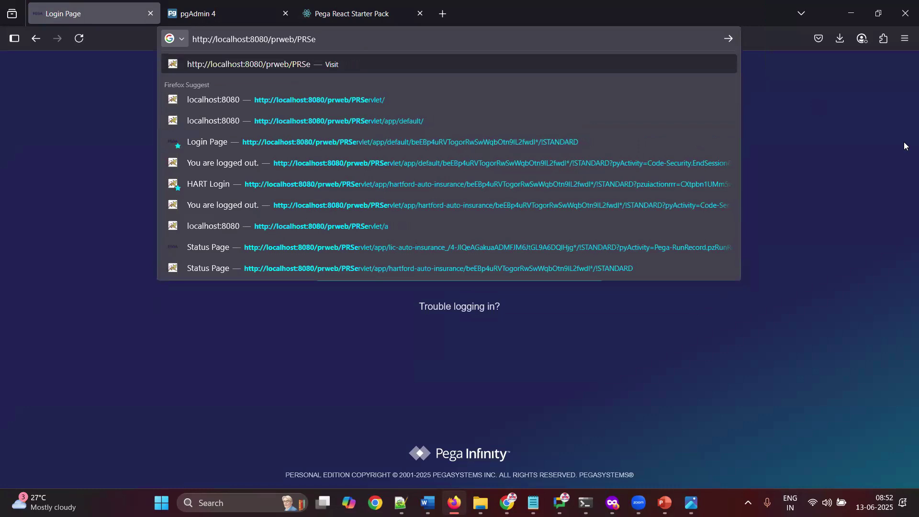
{"action": "type", "text": "rvlet/"}
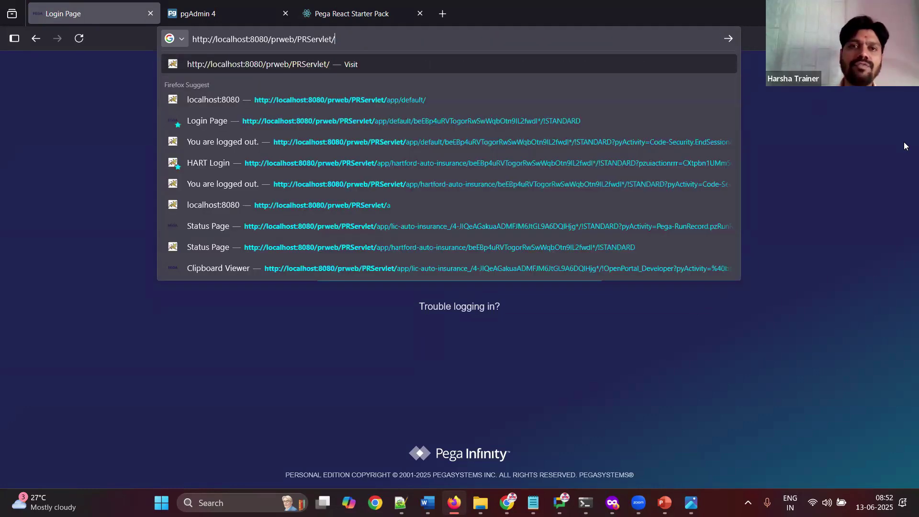
{"action": "key", "text": "Return"}
Step: Log in with the administrator's user name and password, replacing the old user name
{"action": "left_click", "coordinate": [557, 202]}
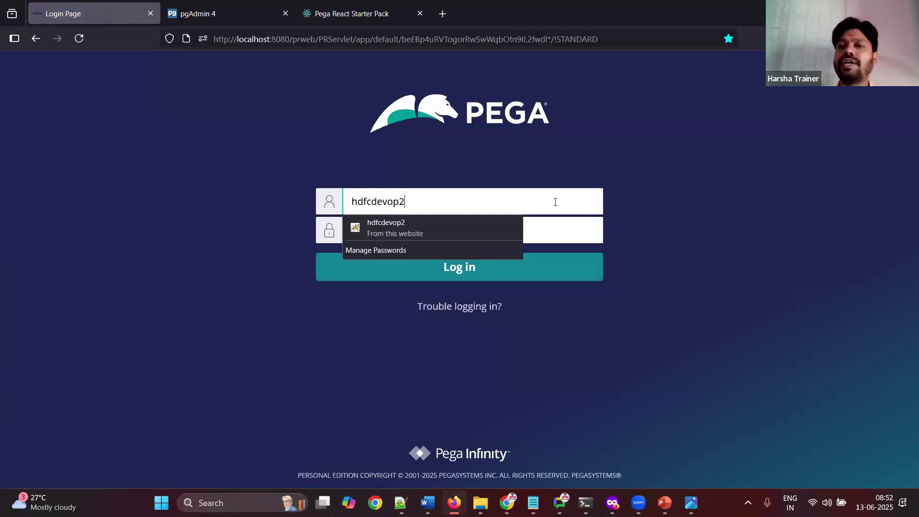
{"action": "key", "text": "ctrl+a"}
{"action": "key", "text": "BackSpace"}
{"action": "left_click", "coordinate": [419, 198]}
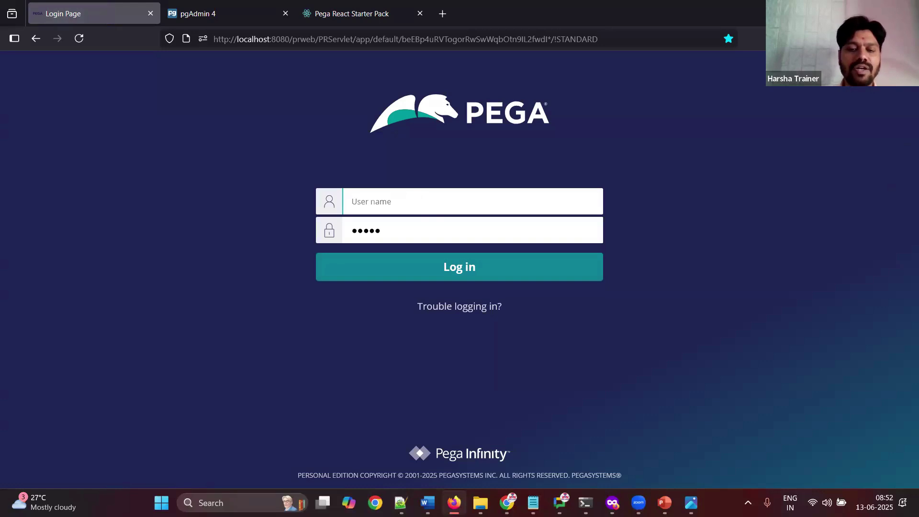
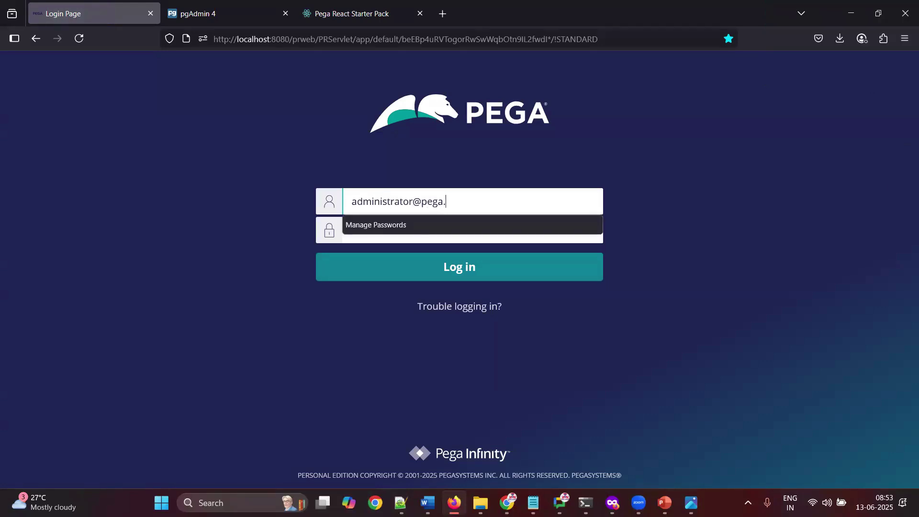
{"action": "key", "text": "Tab"}
{"action": "type", "text": "install"}
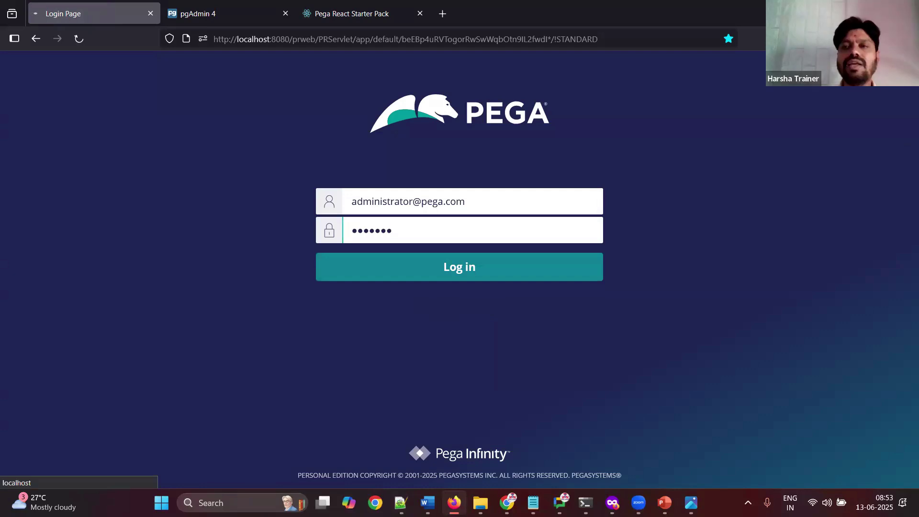
{"action": "key", "text": "Return"}
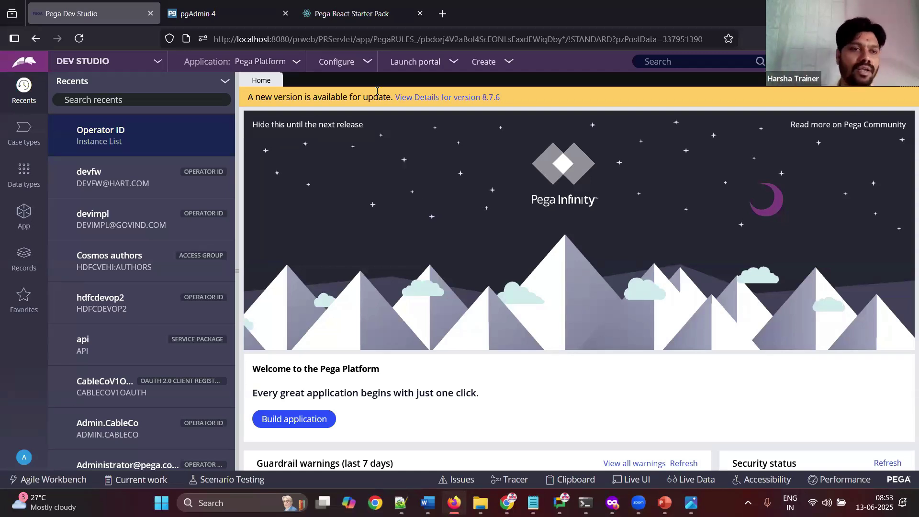
Step: Open the LIC user's record from Records > Organization > Operator ID
{"action": "left_click", "coordinate": [28, 262]}
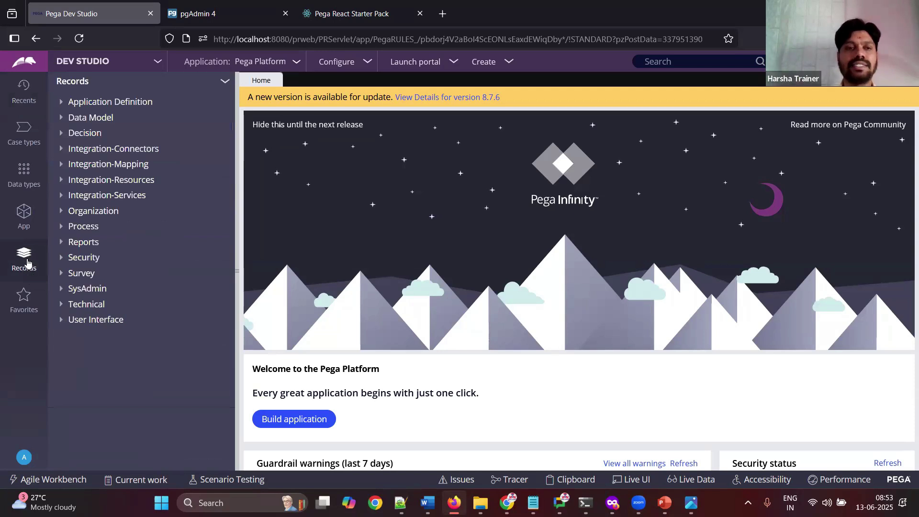
{"action": "left_click", "coordinate": [69, 213]}
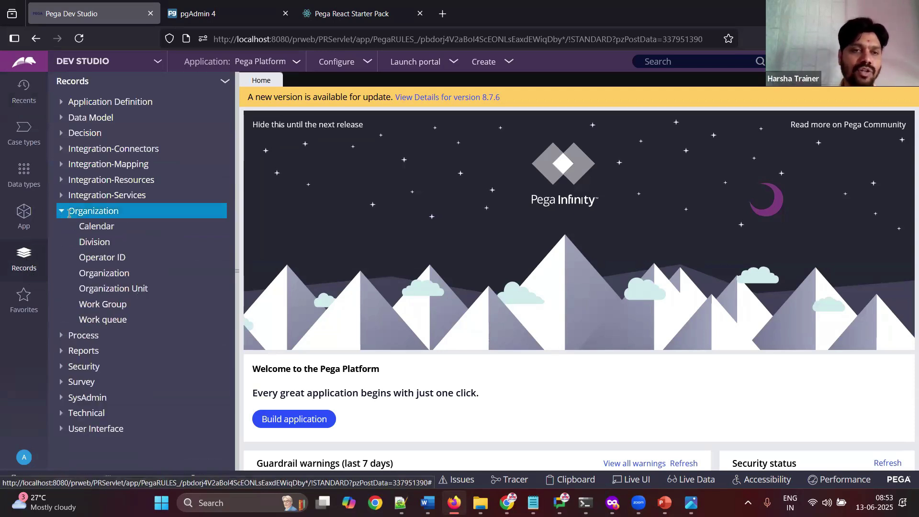
{"action": "left_click", "coordinate": [117, 259]}
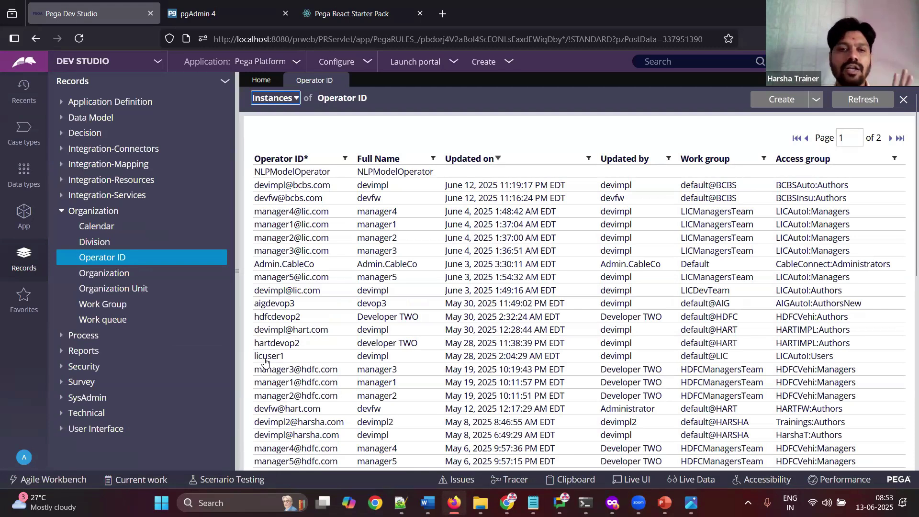
{"action": "left_click", "coordinate": [264, 358]}
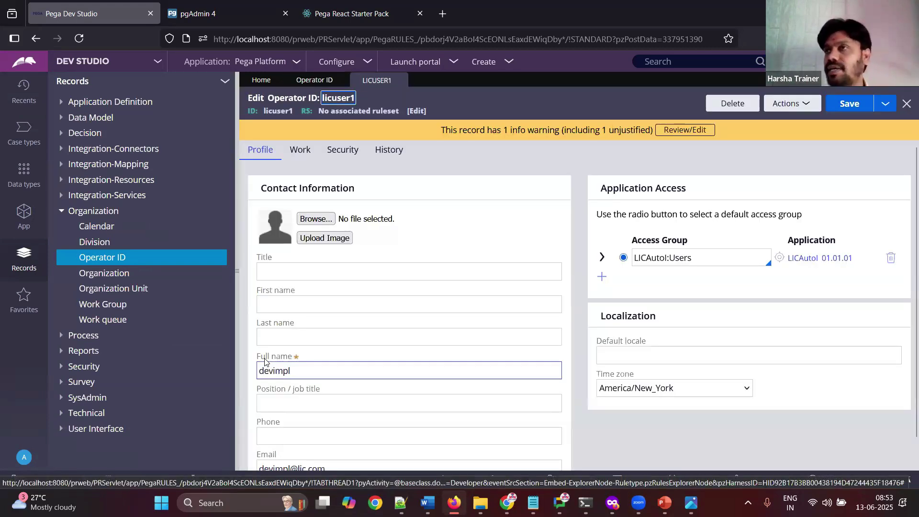
Step: Set and confirm a new password for the LIC user on the Security tab, then save the record
{"action": "left_click", "coordinate": [346, 152]}
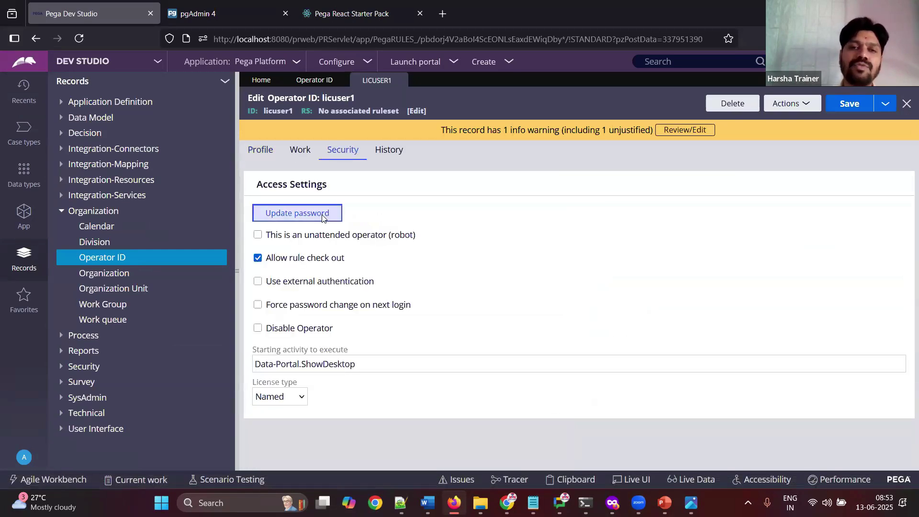
{"action": "left_click", "coordinate": [322, 216]}
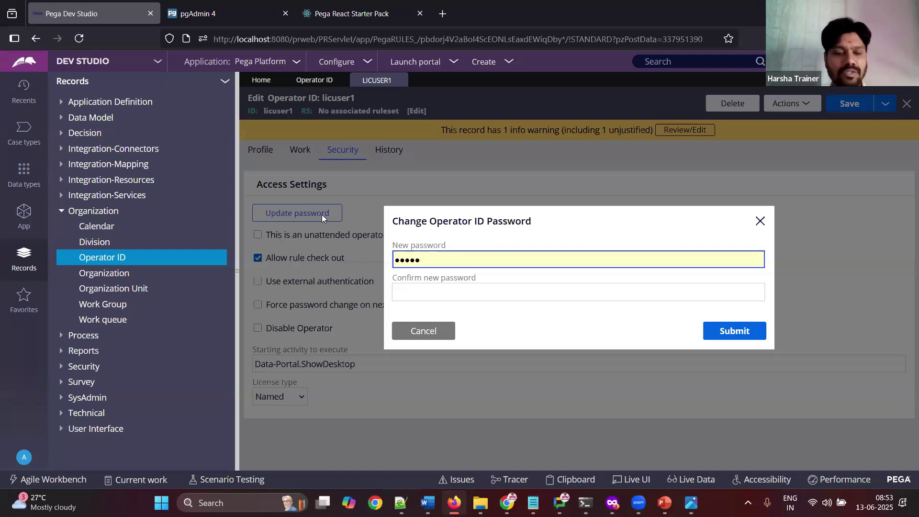
{"action": "key", "text": "ctrl+a"}
{"action": "type", "text": "rules"}
{"action": "key", "text": "Tab"}
{"action": "type", "text": "rules"}
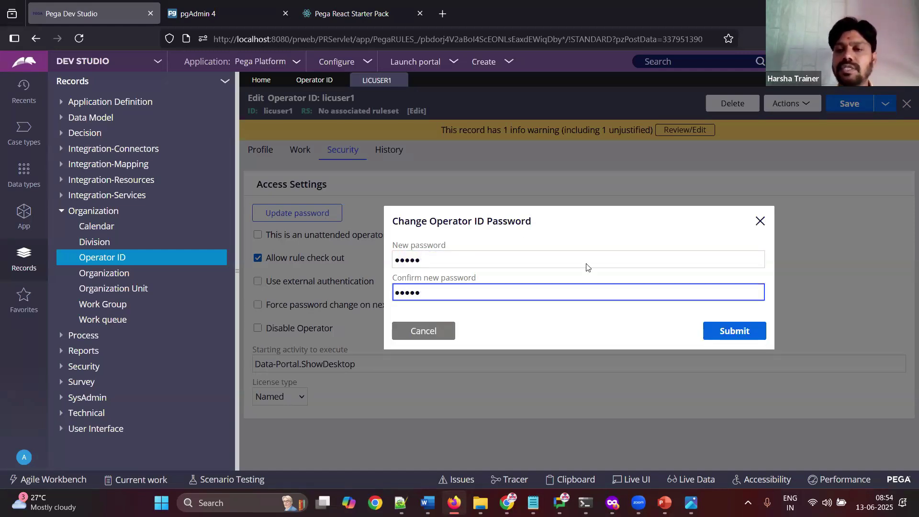
{"action": "left_click", "coordinate": [717, 335]}
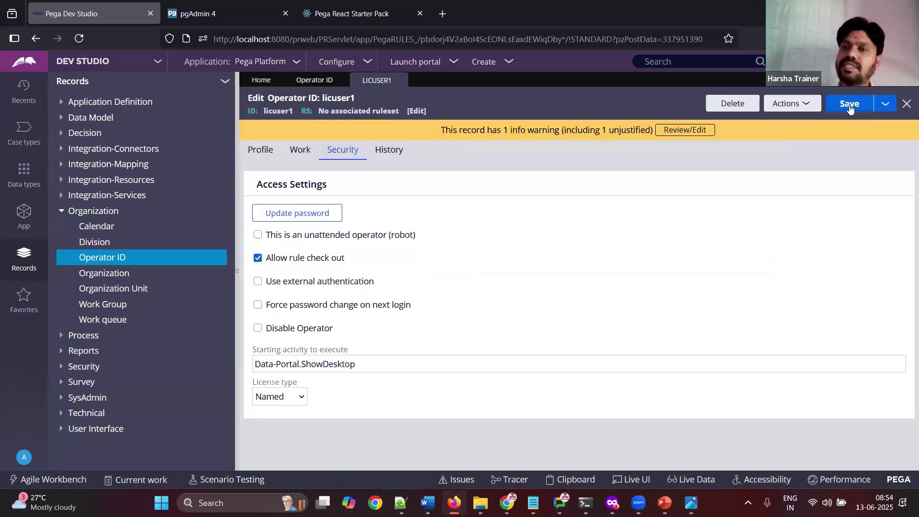
{"action": "left_click", "coordinate": [850, 104]}
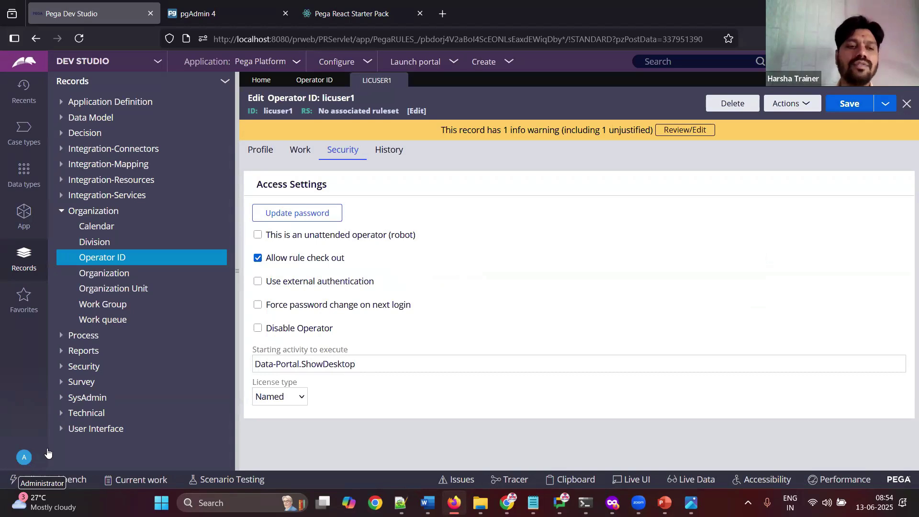
Step: Close the operator record and Operator ID list, returning to the Dev Studio Home page and class explorer
{"action": "left_click", "coordinate": [21, 462]}
{"action": "left_click", "coordinate": [402, 80]}
{"action": "left_click", "coordinate": [342, 81]}
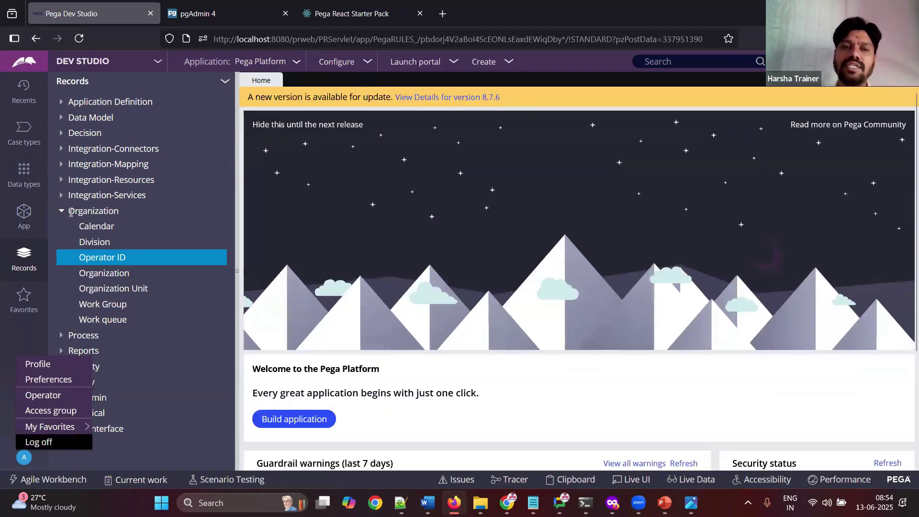
{"action": "left_click", "coordinate": [23, 215]}
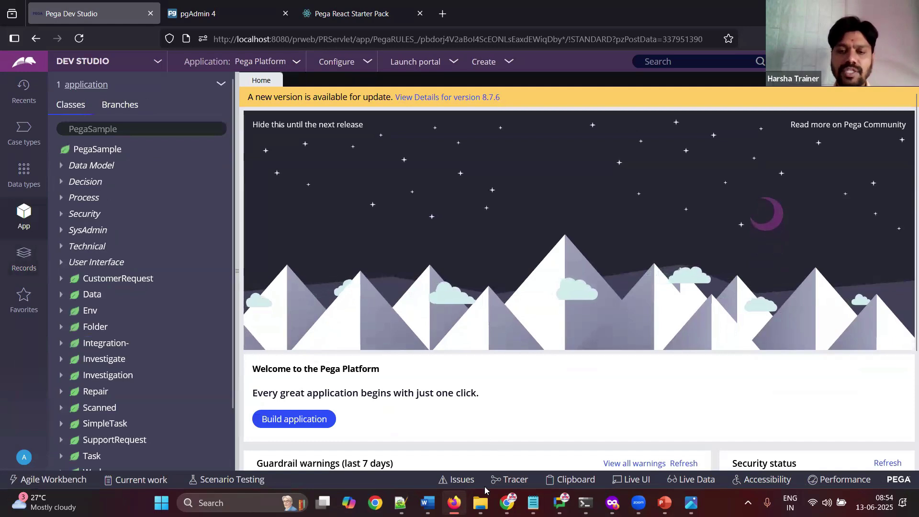
{"action": "mouse_move", "coordinate": [480, 502]}
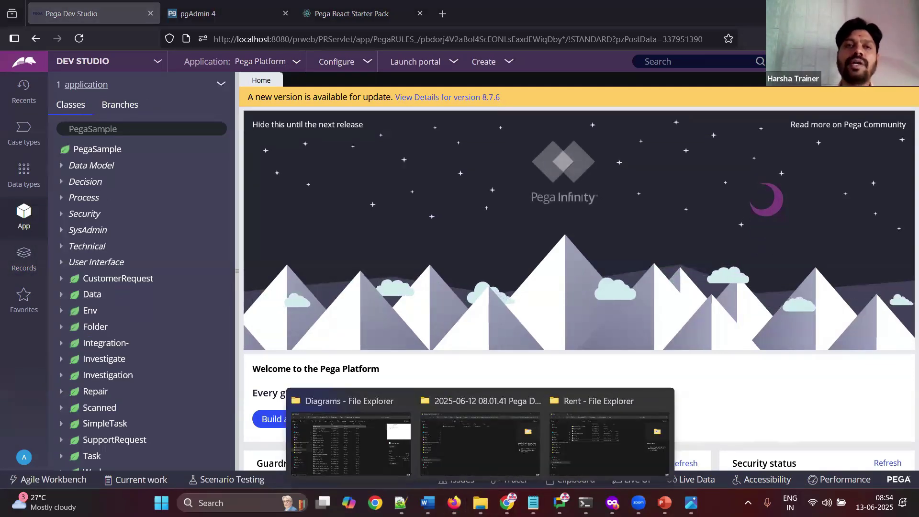
{"action": "left_click", "coordinate": [474, 240]}
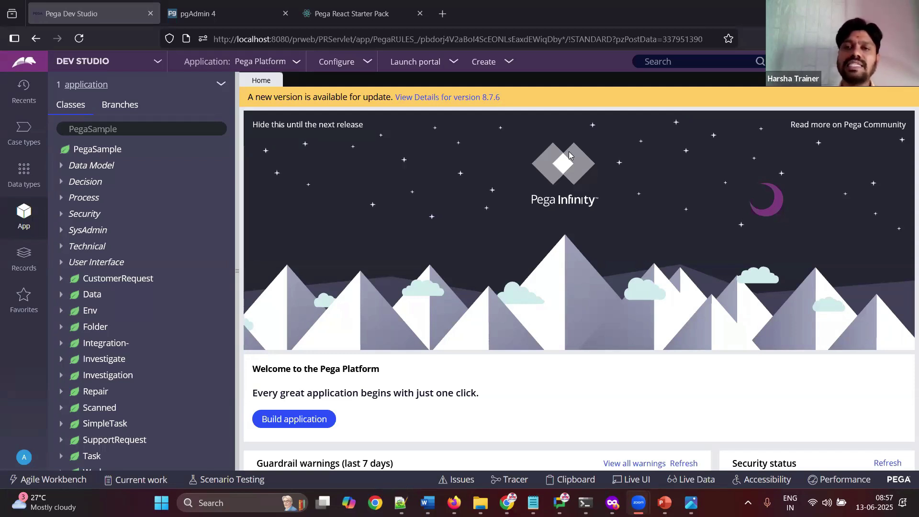
{"action": "left_click", "coordinate": [484, 210]}
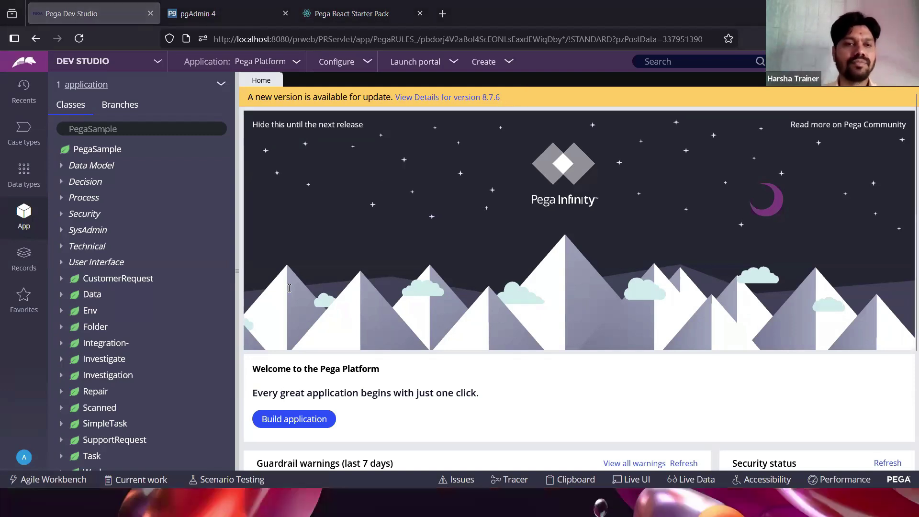
{"action": "key", "text": "alt+Tab"}
Step: Enter the contact phone number on line 302 of the class notes and save the file
{"action": "left_click", "coordinate": [229, 444]}
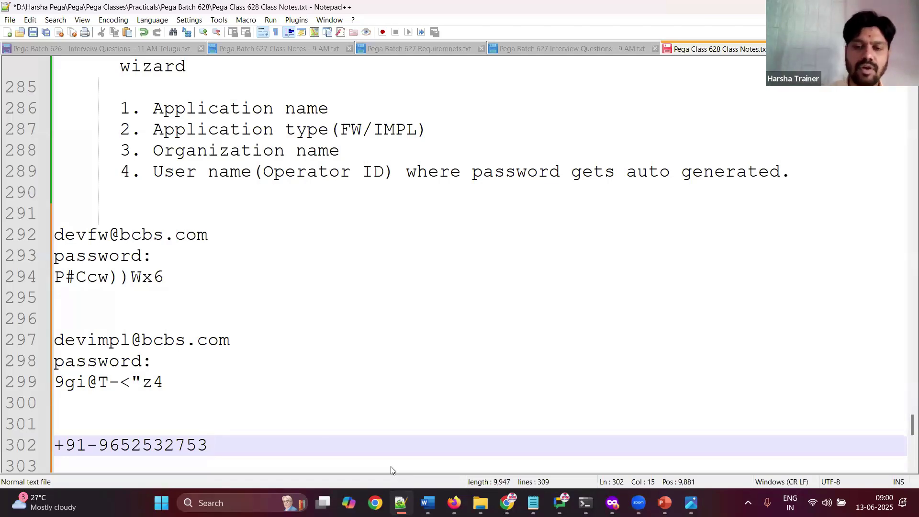
{"action": "key", "text": "Return"}
{"action": "key", "text": "Return"}
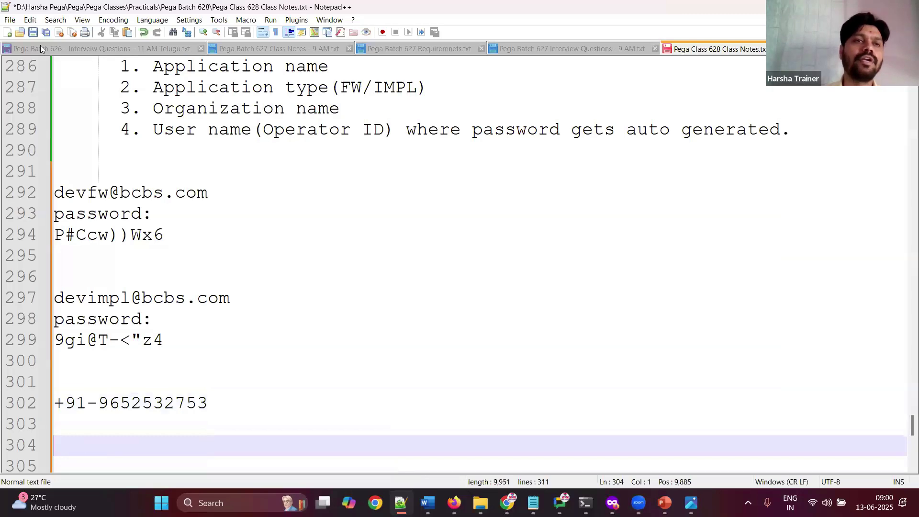
{"action": "left_click", "coordinate": [33, 33]}
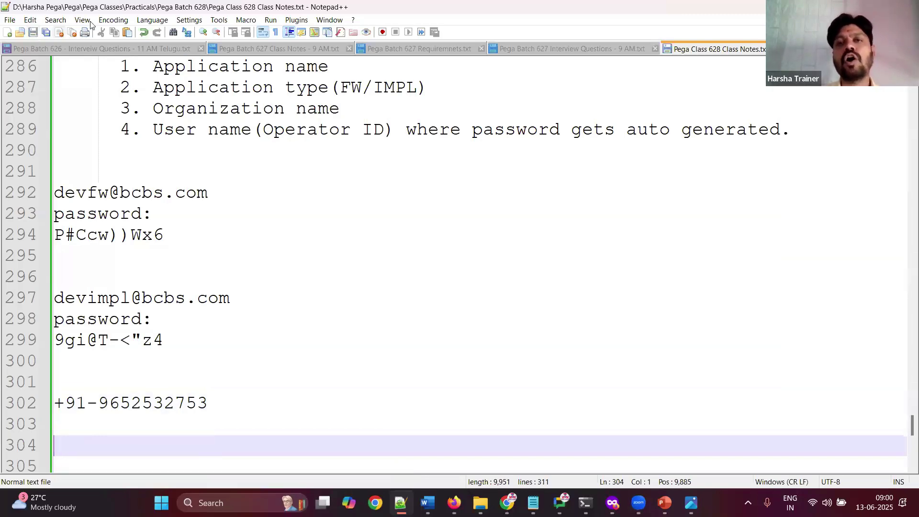